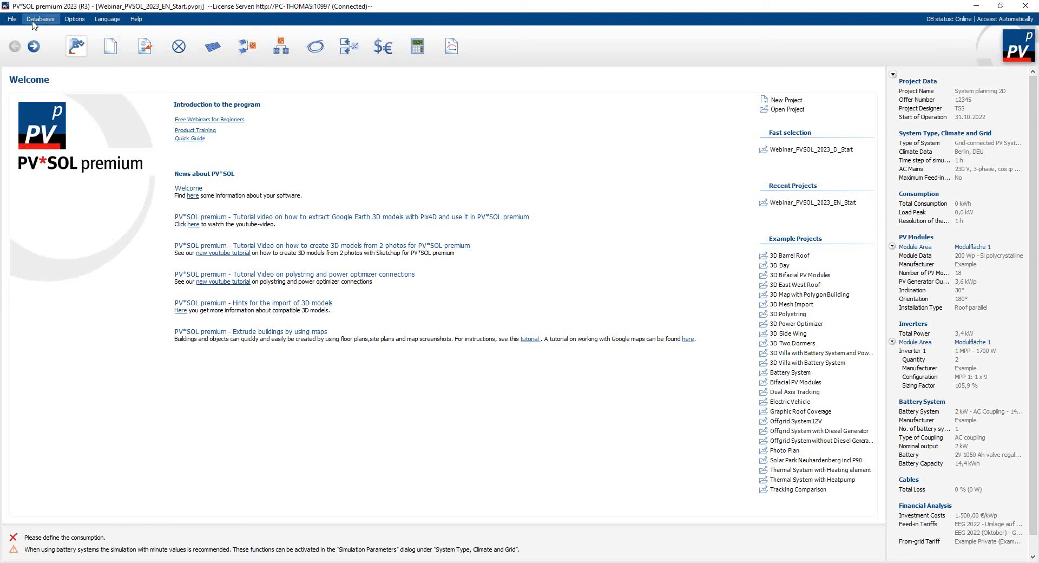
Step: Look up "lg" among the manufacturers in the PV modules database and view the module list of LG Electronics Inc
left_click(11, 20)
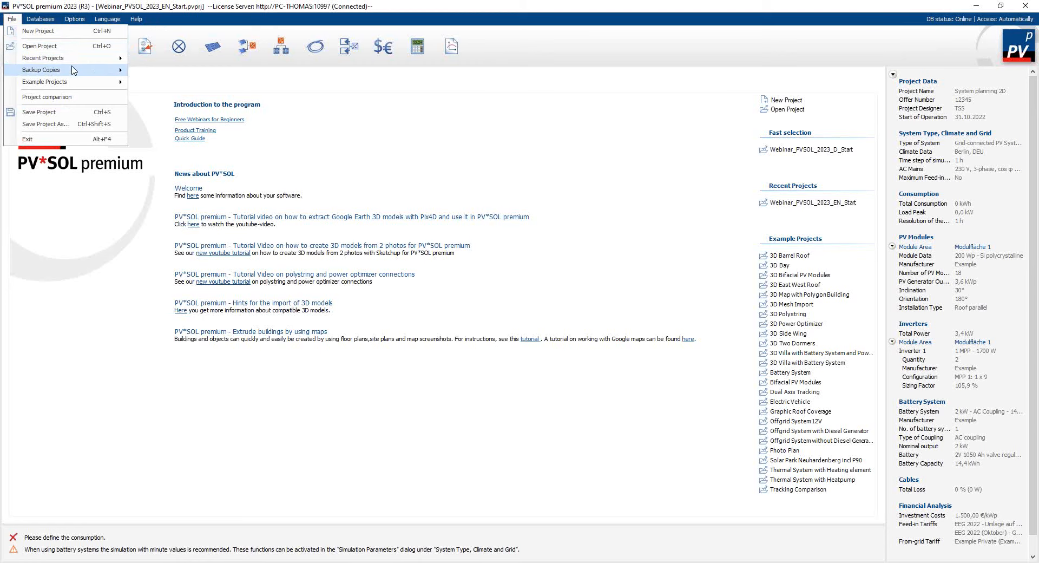
mouse_move(75, 85)
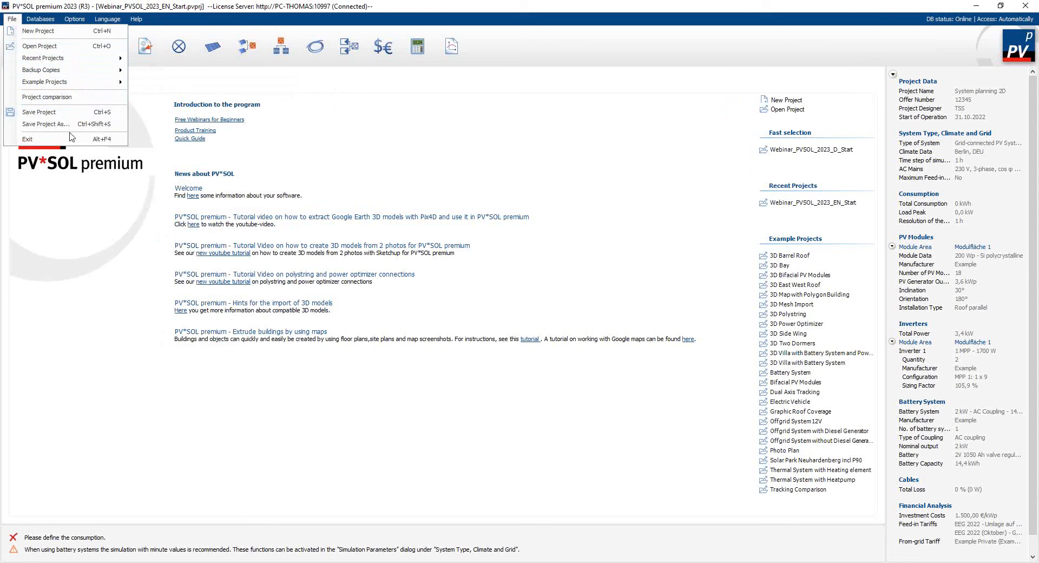
mouse_move(38, 22)
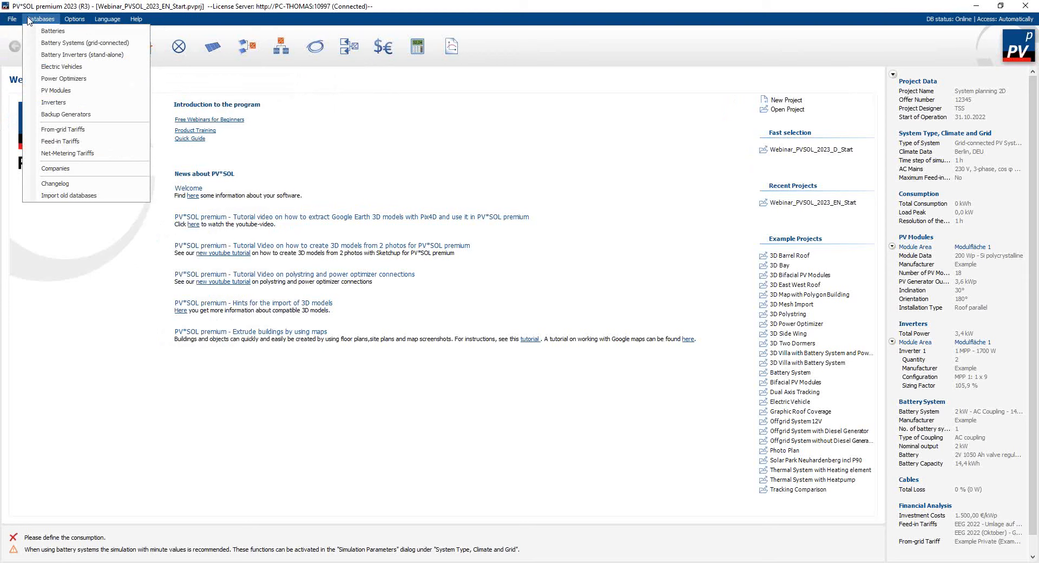
left_click(76, 92)
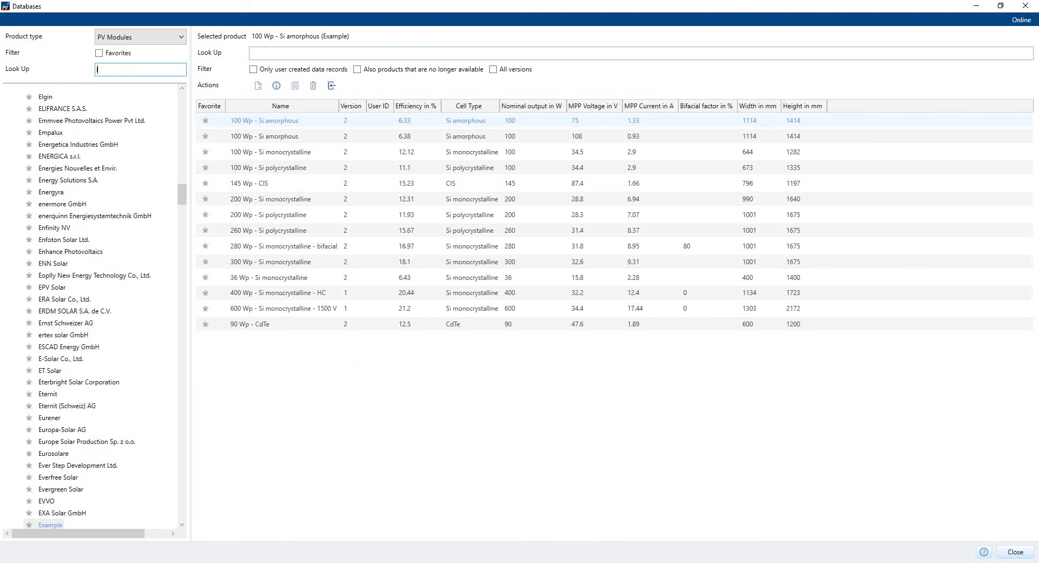
type("lg")
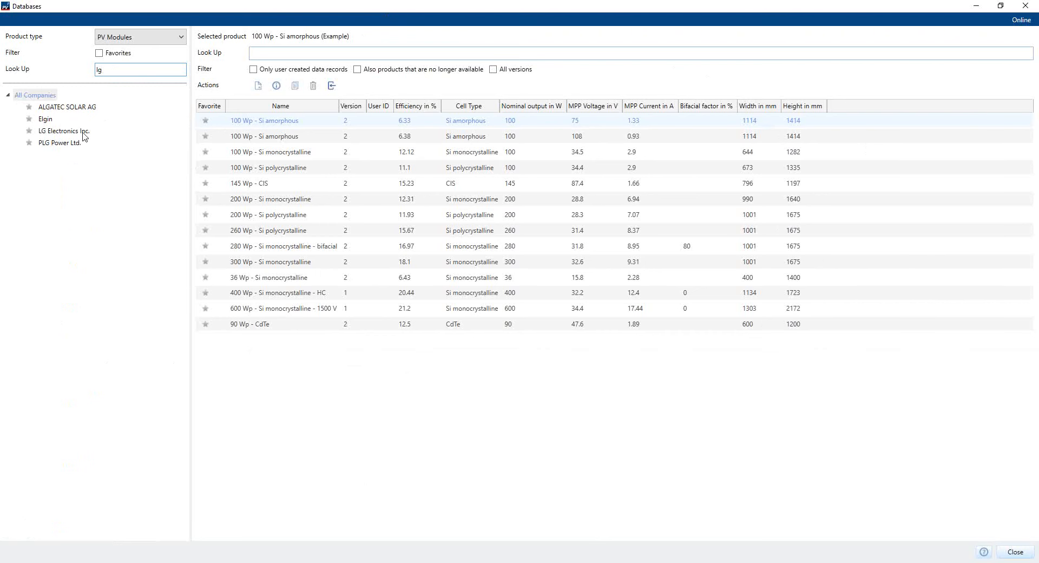
left_click(69, 132)
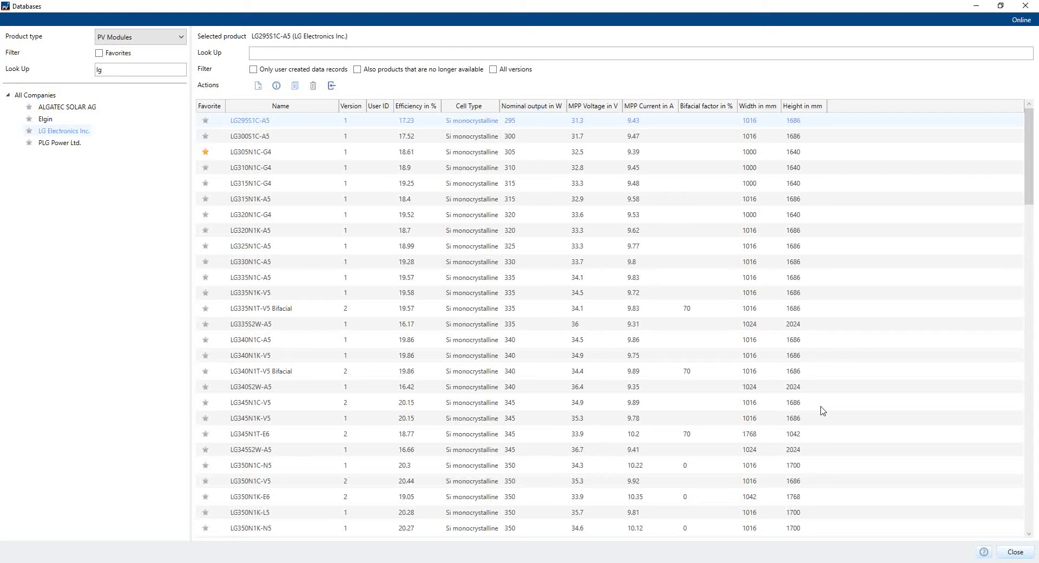
left_click(1016, 552)
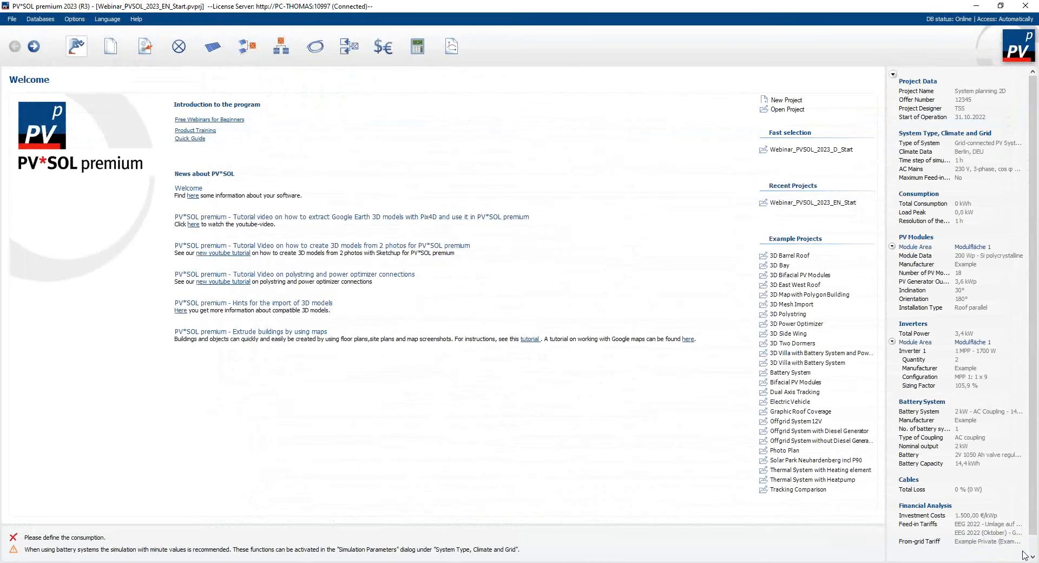
Step: Examine the user data and the unit systems offered in the extended program options
left_click(75, 19)
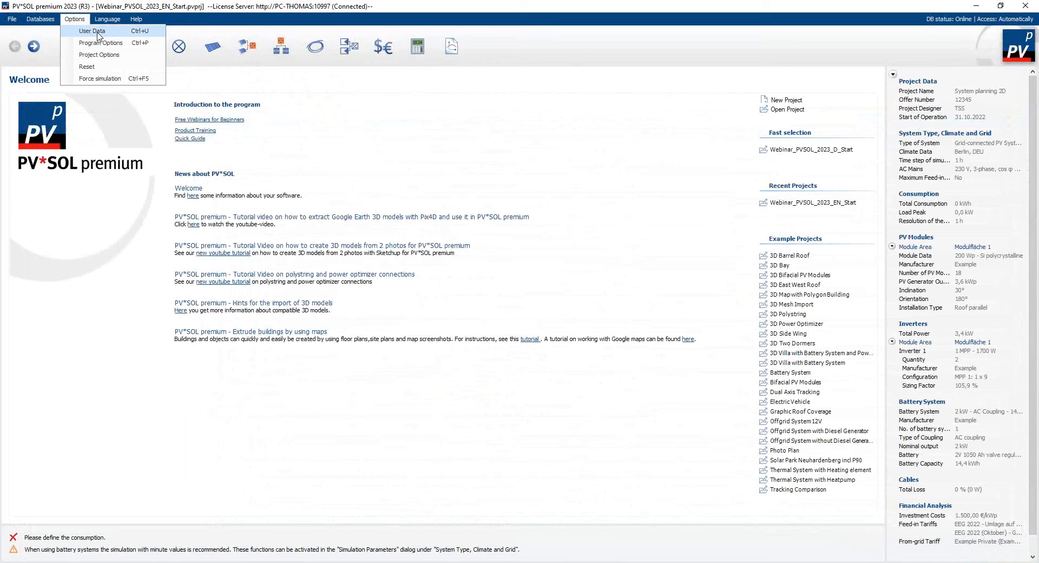
left_click(98, 33)
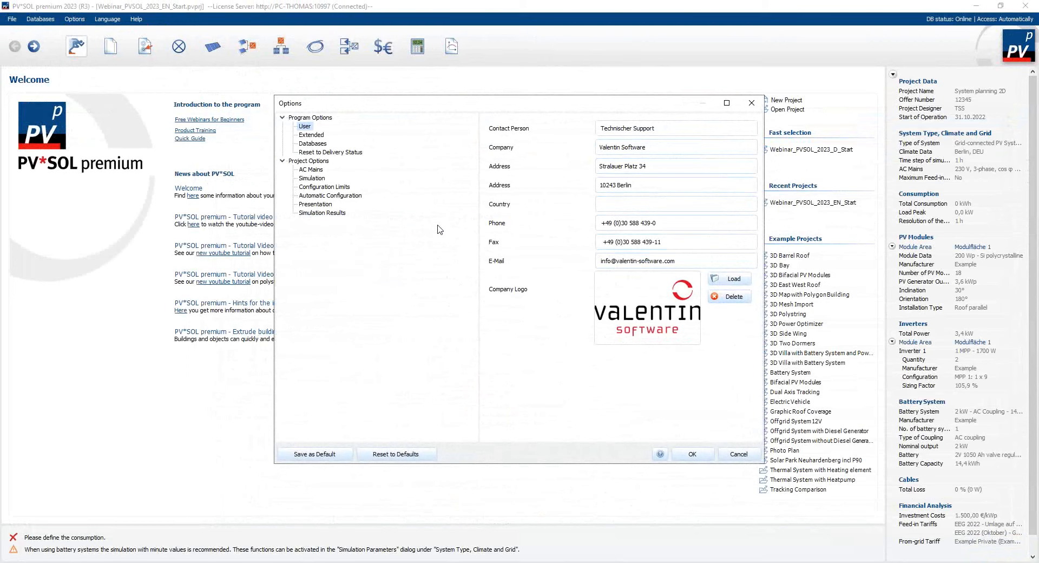
left_click(314, 135)
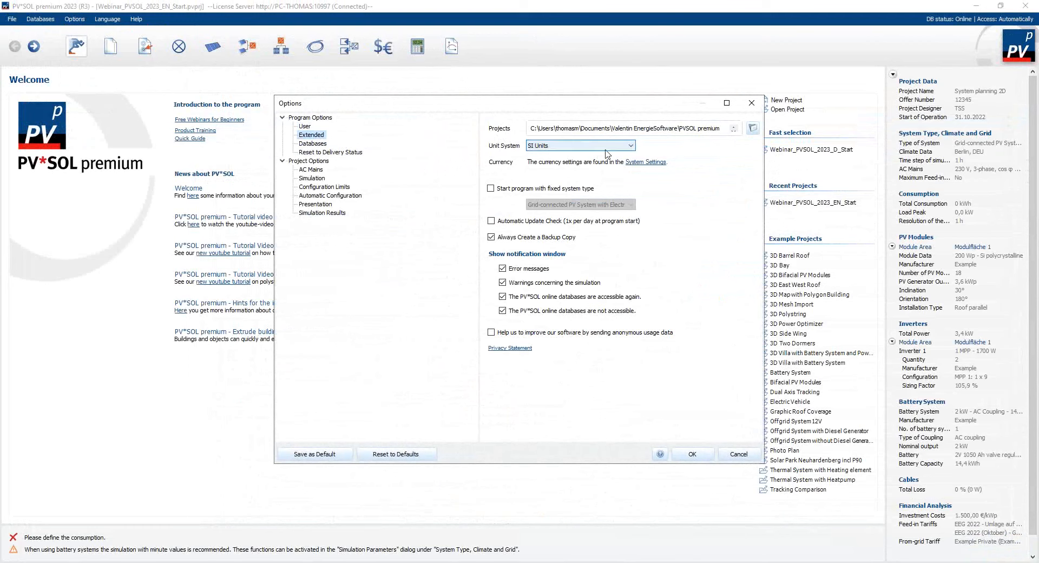
left_click(631, 146)
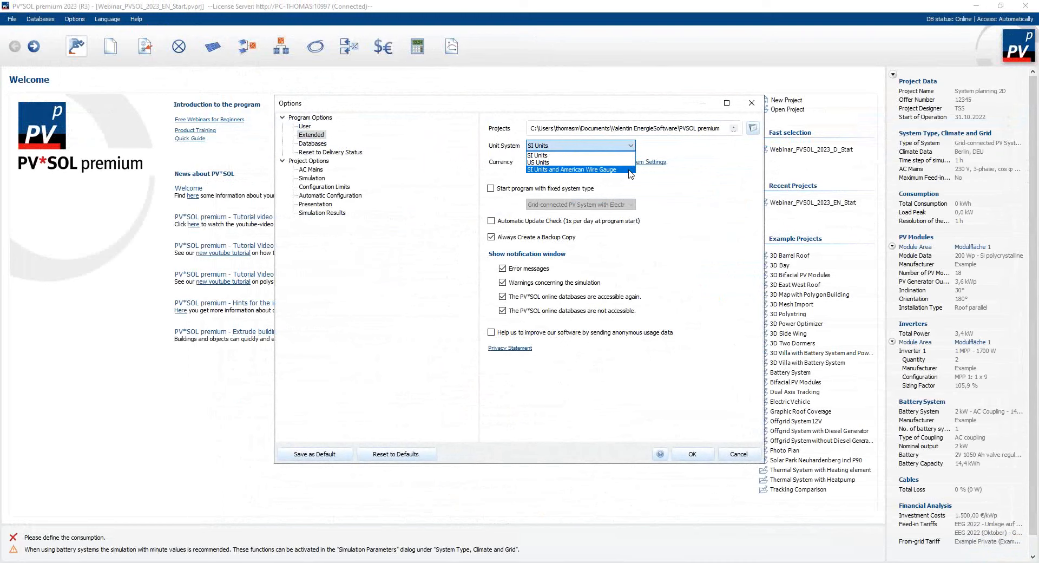
left_click(632, 146)
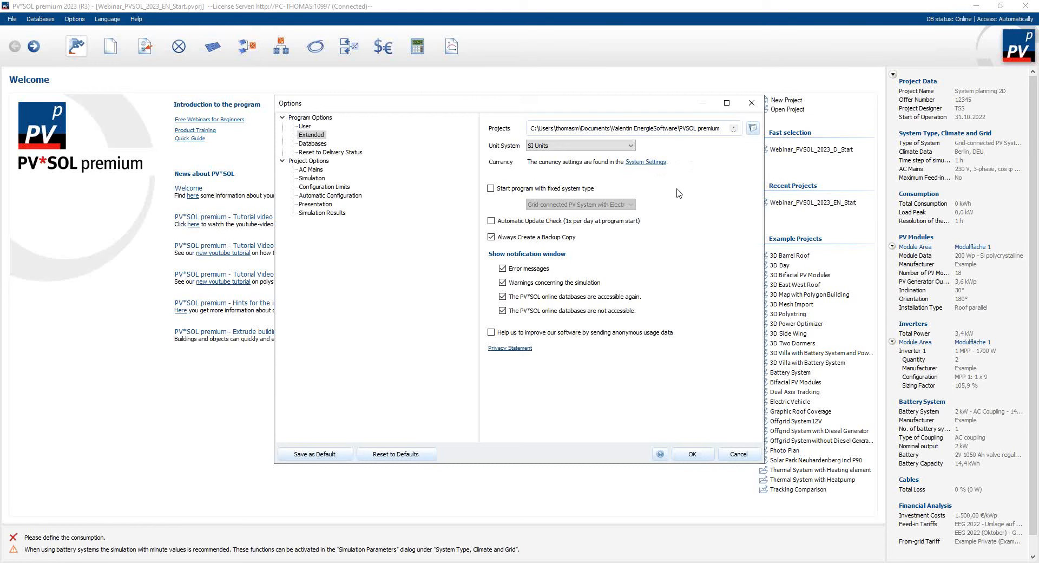
Step: Try starting the program with a fixed system type, view the selectable system types, and discard the option changes
left_click(491, 188)
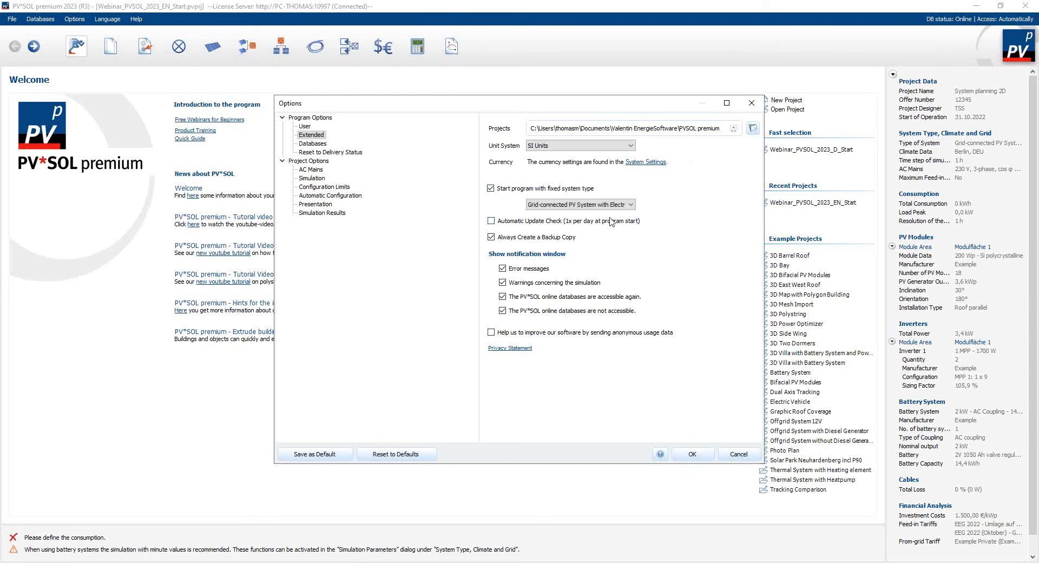
left_click(631, 205)
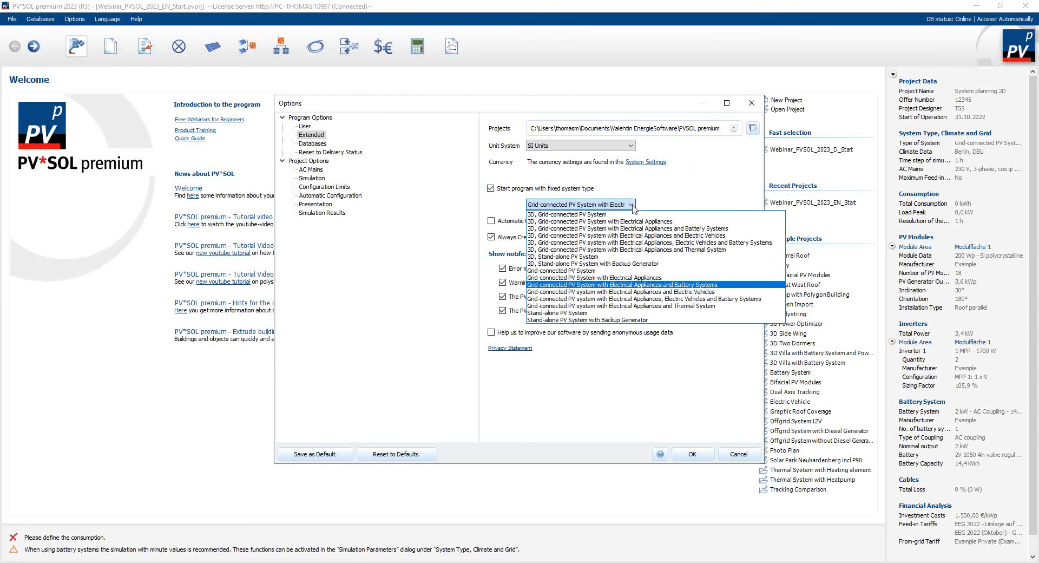
left_click(632, 205)
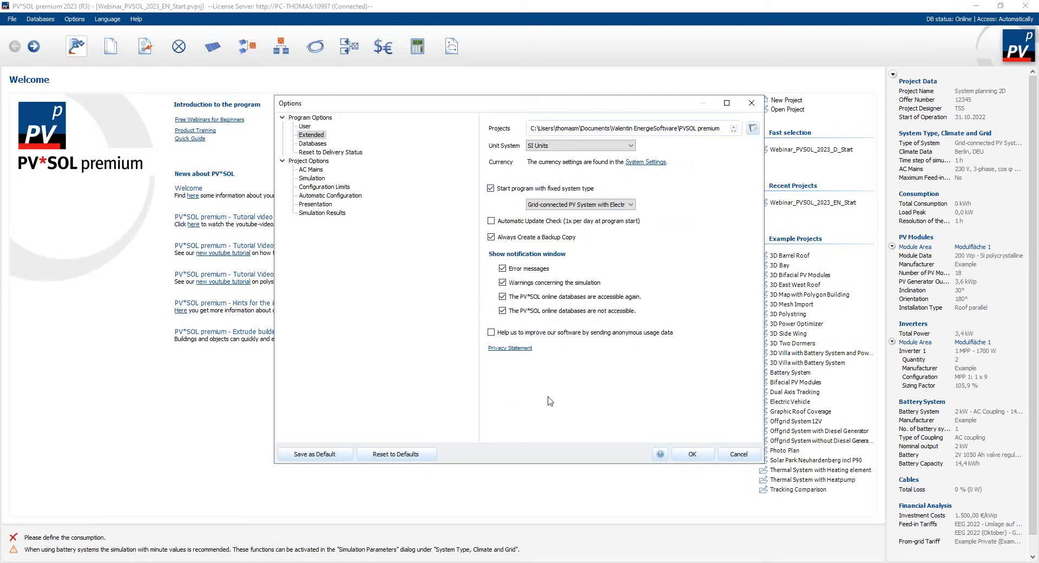
left_click(735, 458)
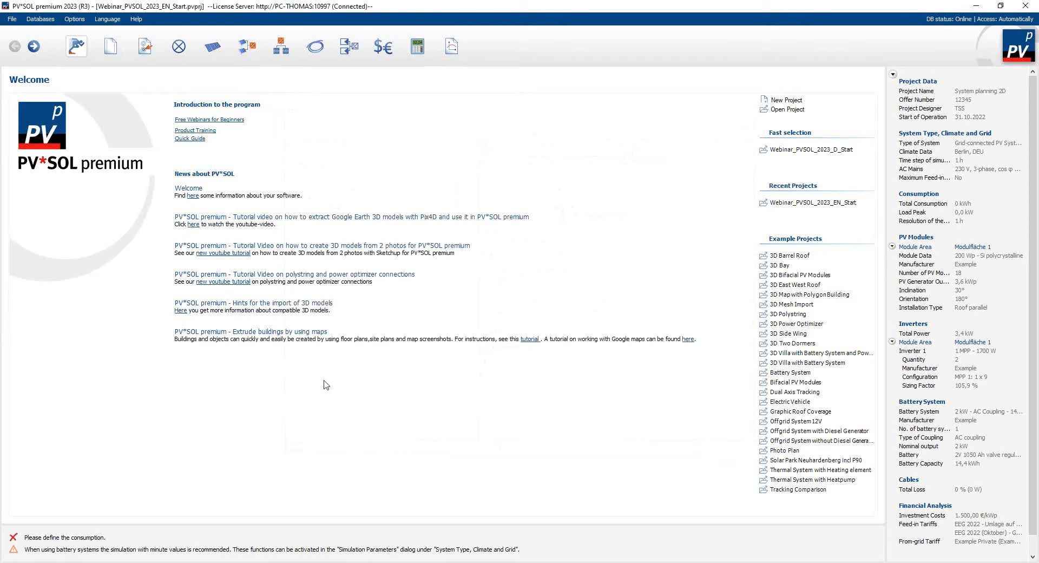
left_click(108, 20)
mouse_move(137, 19)
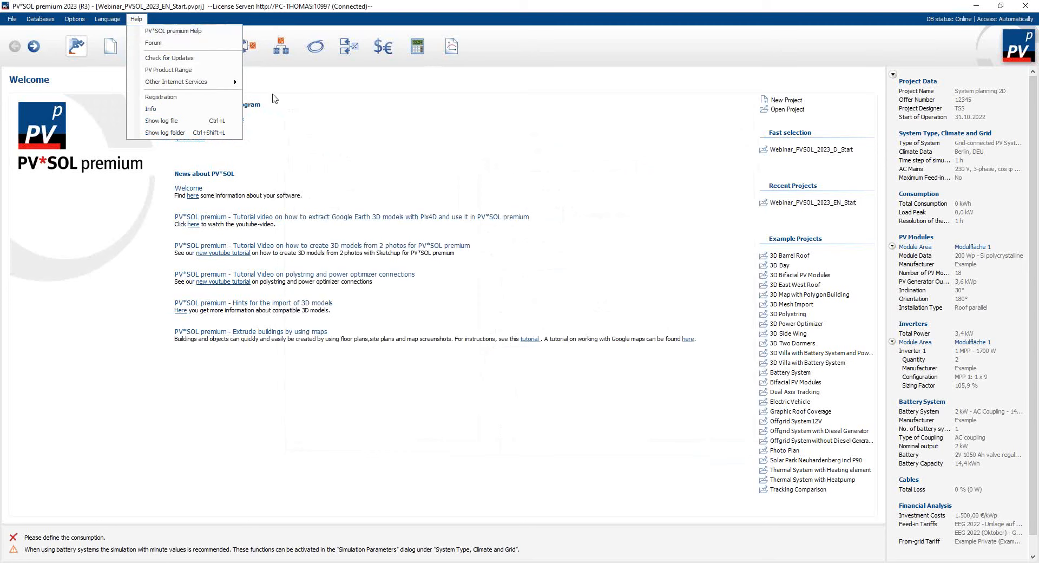
left_click(285, 110)
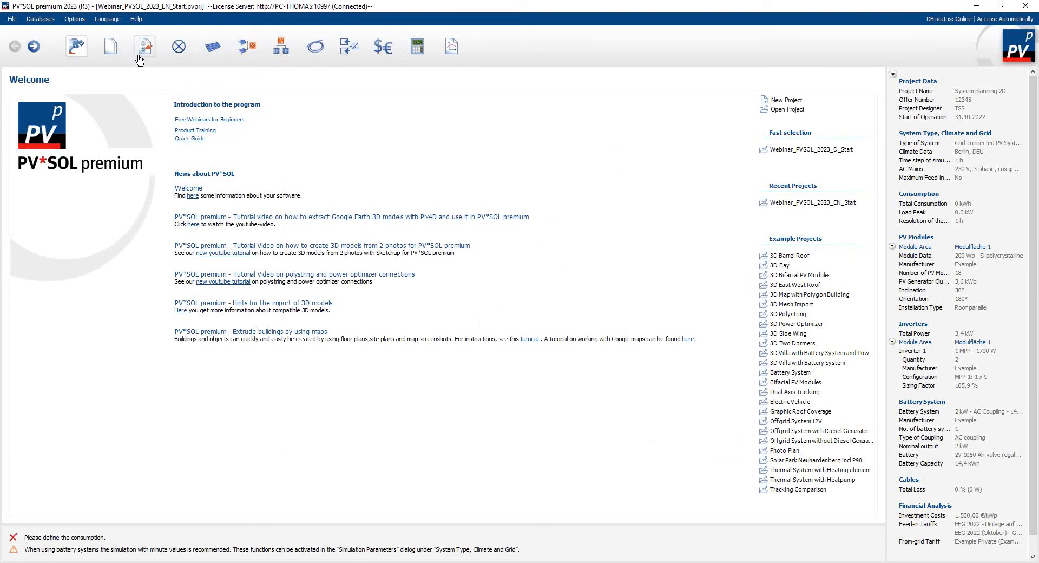
Step: Set the start of operation in the project data to 01.01.2023
left_click(111, 50)
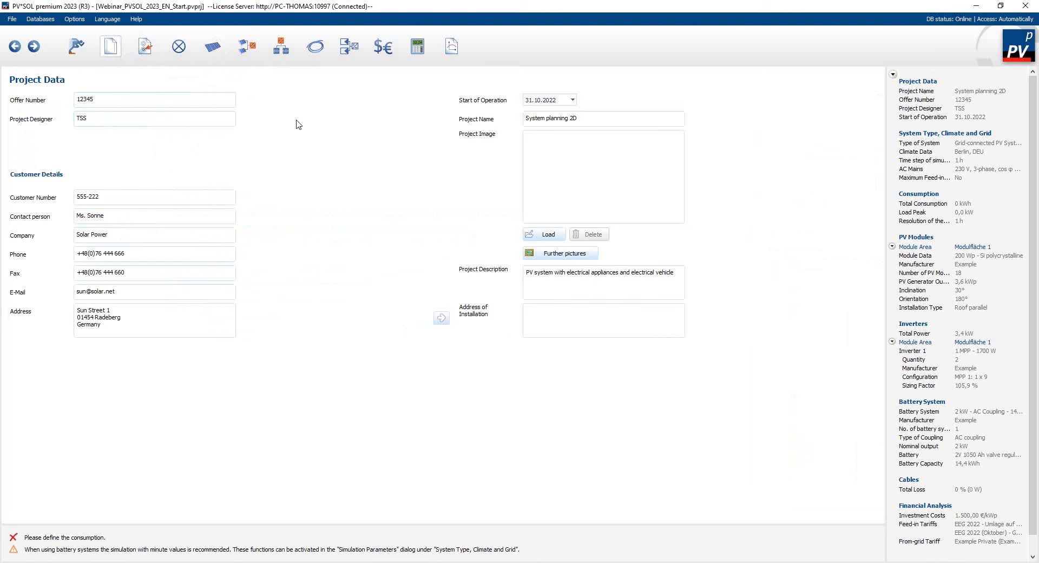
left_click(573, 101)
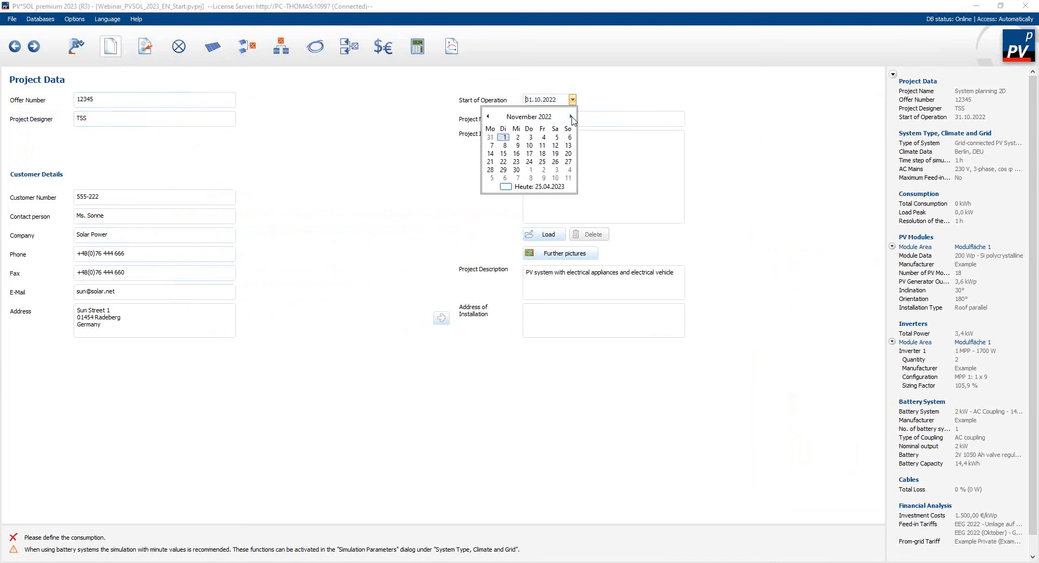
left_click(571, 116)
left_click(572, 117)
left_click(570, 137)
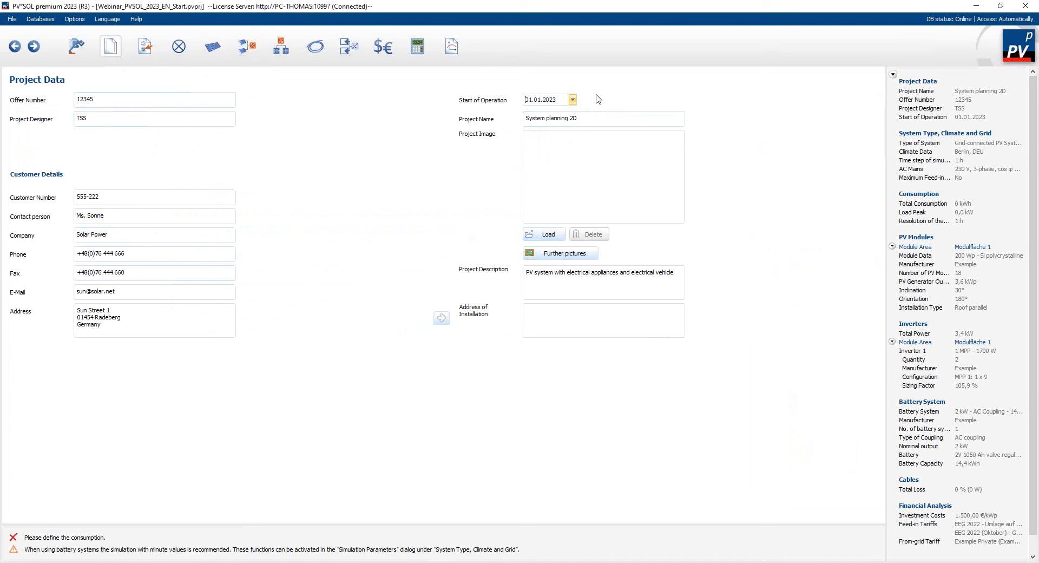
Step: Load Projektabbildung_EFH.jpg from the desktop's Webinar folder as the project image and copy the customer's address to the installation address
left_click(586, 120)
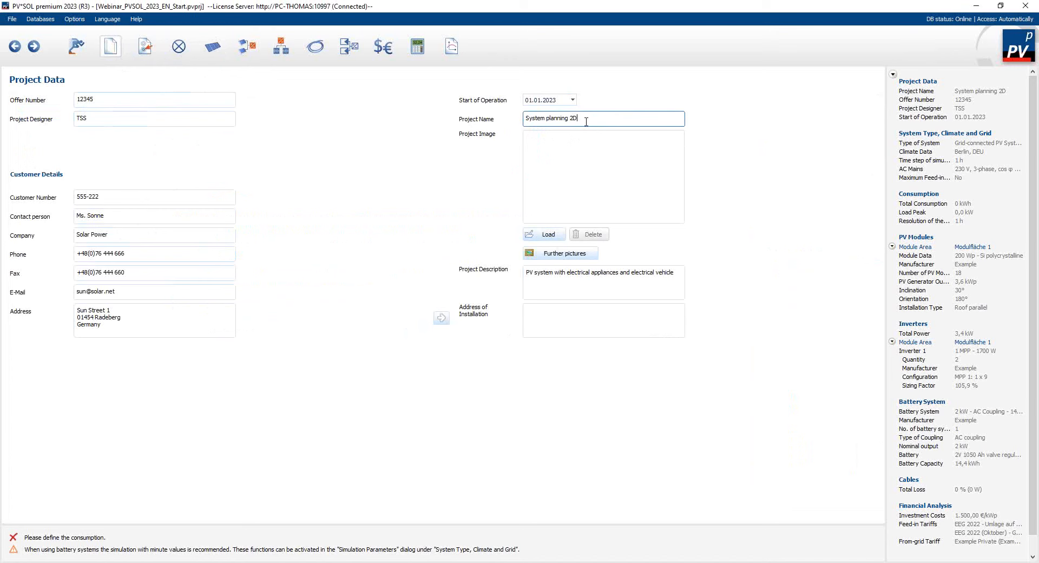
left_click_drag(587, 120, 524, 120)
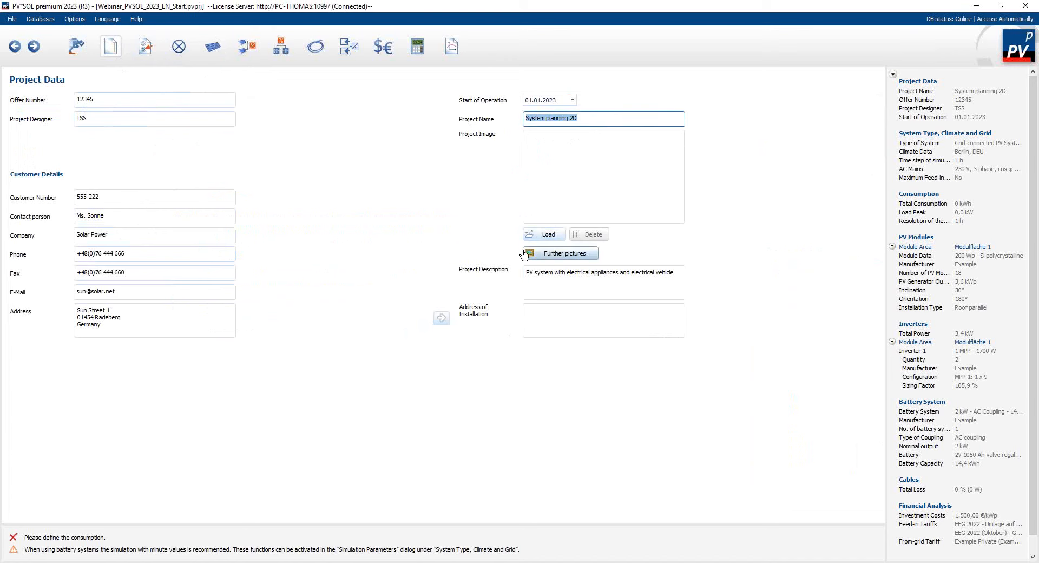
left_click(548, 235)
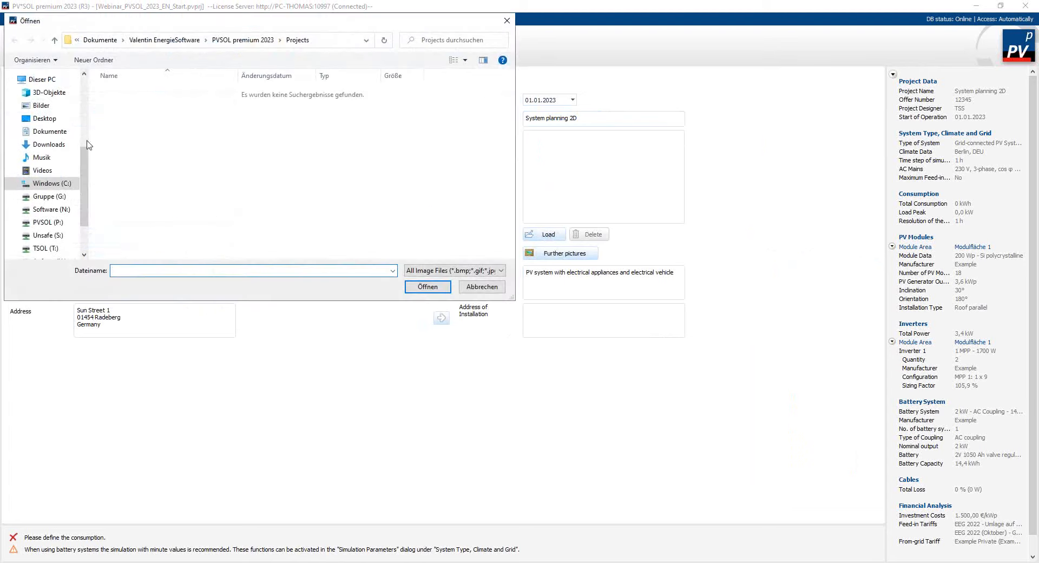
left_click(48, 120)
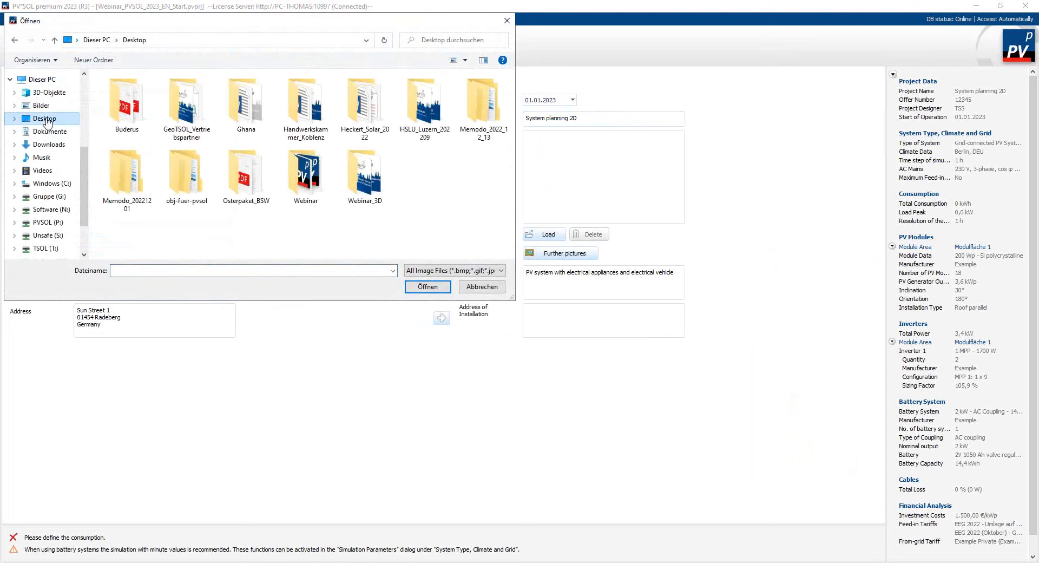
left_click(315, 183)
double_click(316, 183)
left_click(188, 105)
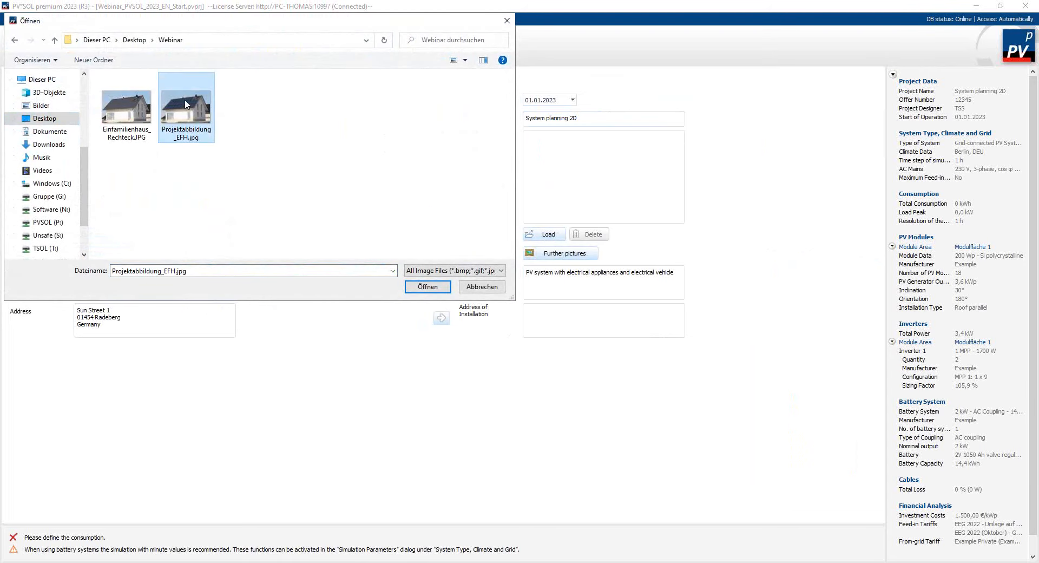
left_click(427, 287)
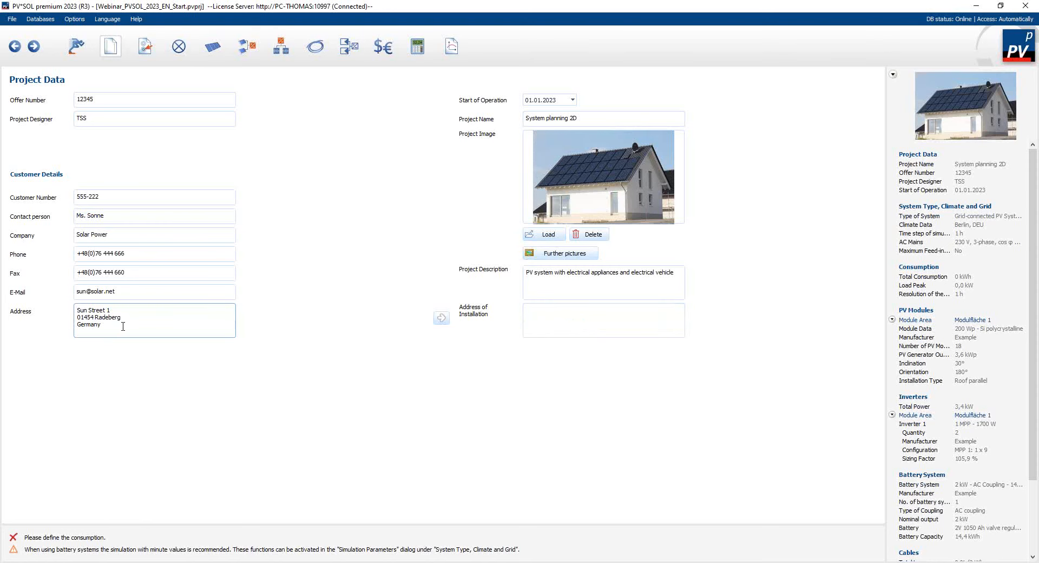
left_click(441, 318)
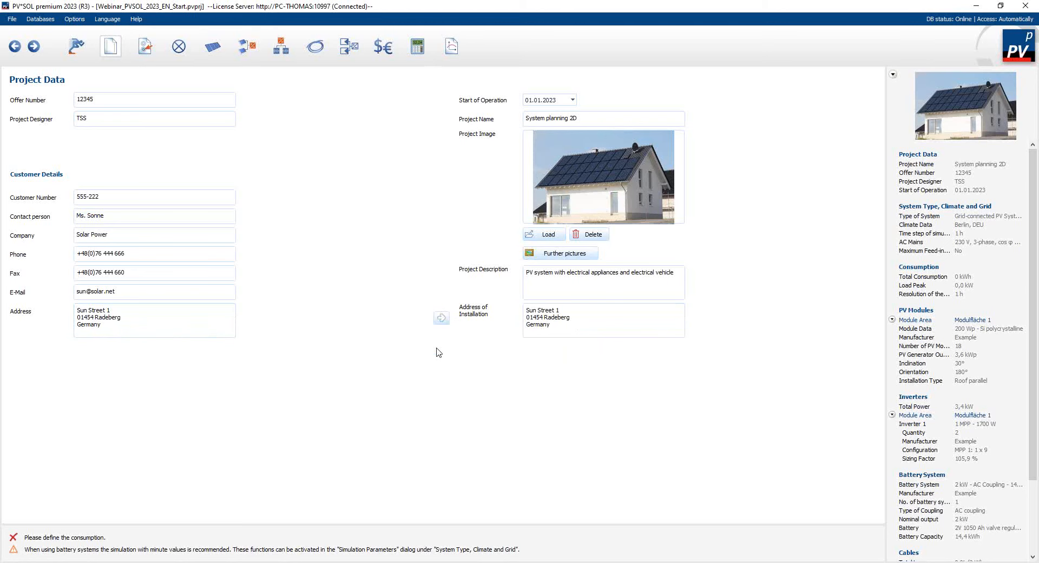
Step: Set the type of system to Grid-connected PV system with Electrical Appliances, Electric Vehicles and Battery Systems
left_click(145, 51)
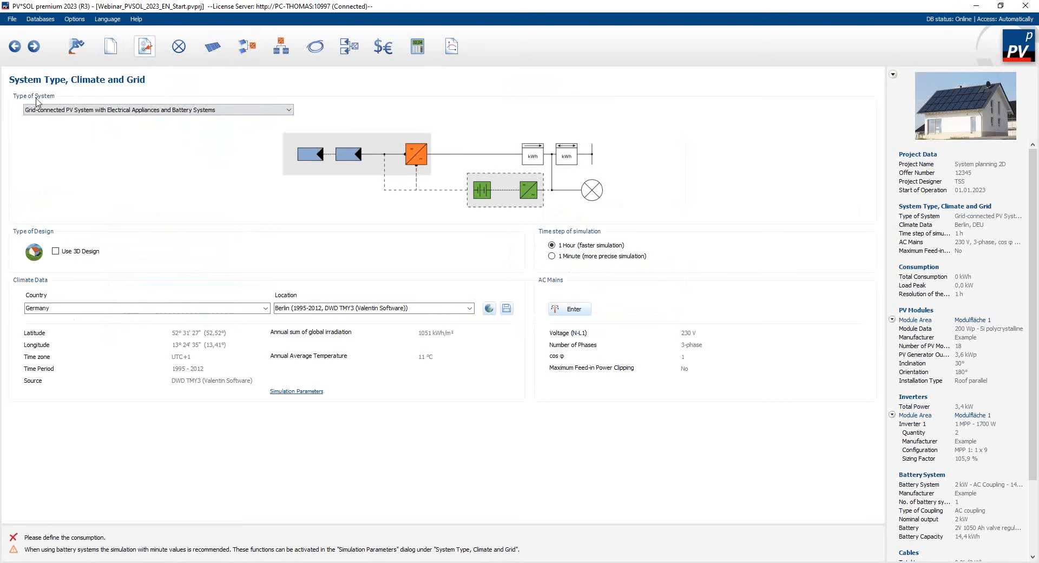
left_click(289, 110)
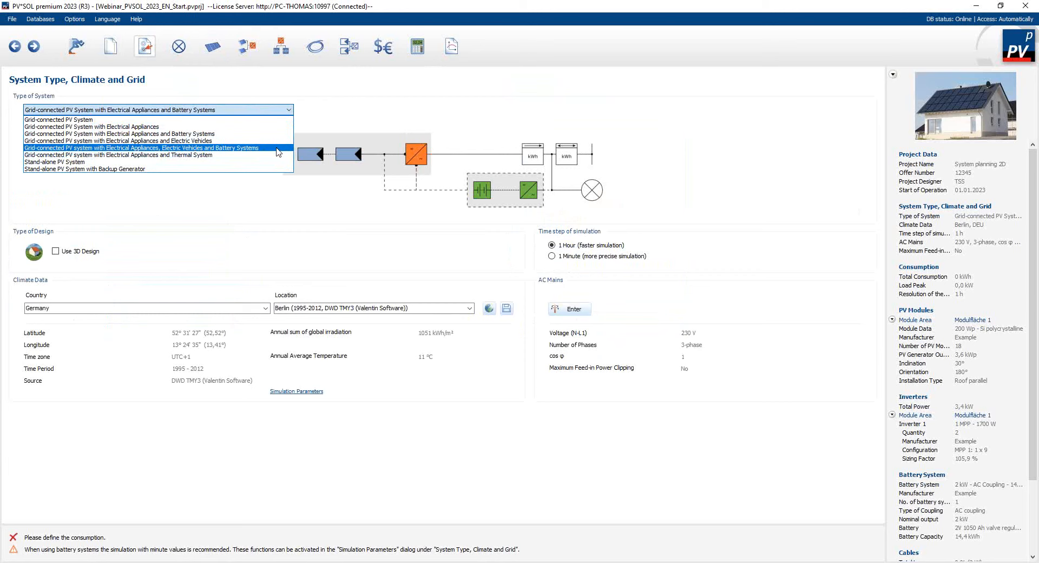
left_click(278, 148)
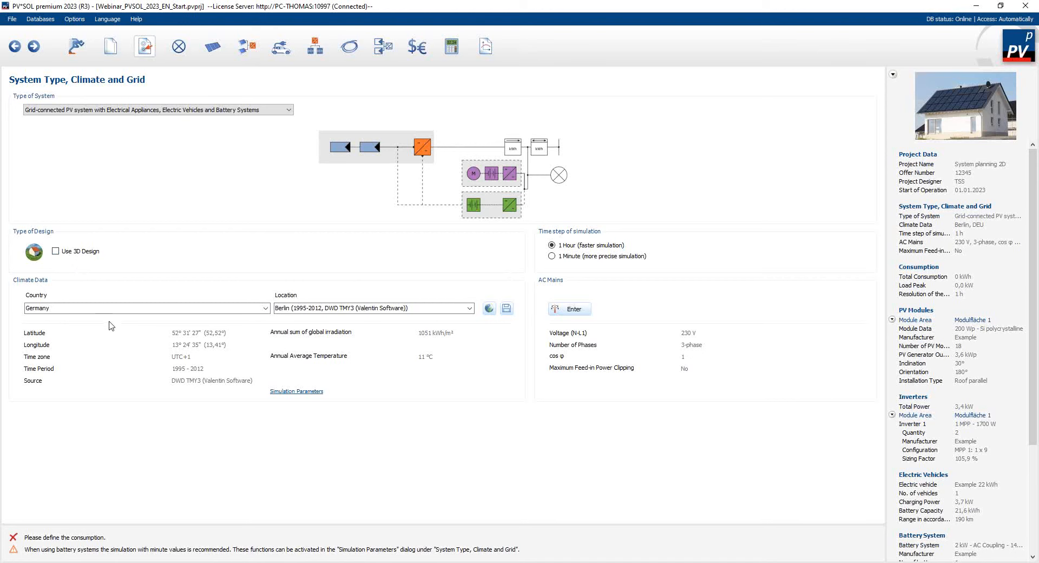
Step: View the selectable climate data countries and open the MeteoSyn climate database with Germany kept as the country
left_click(265, 309)
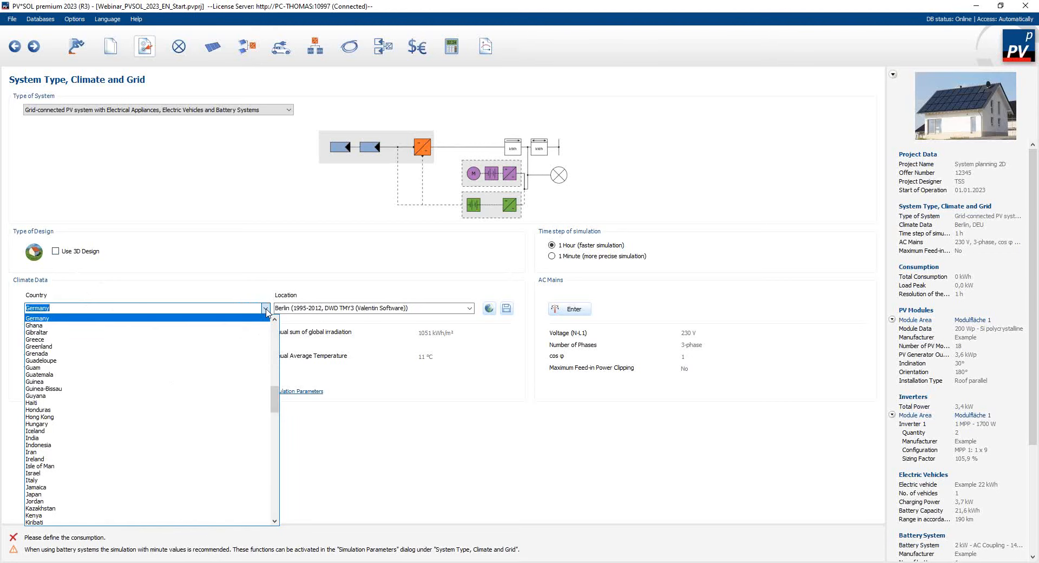
left_click(265, 309)
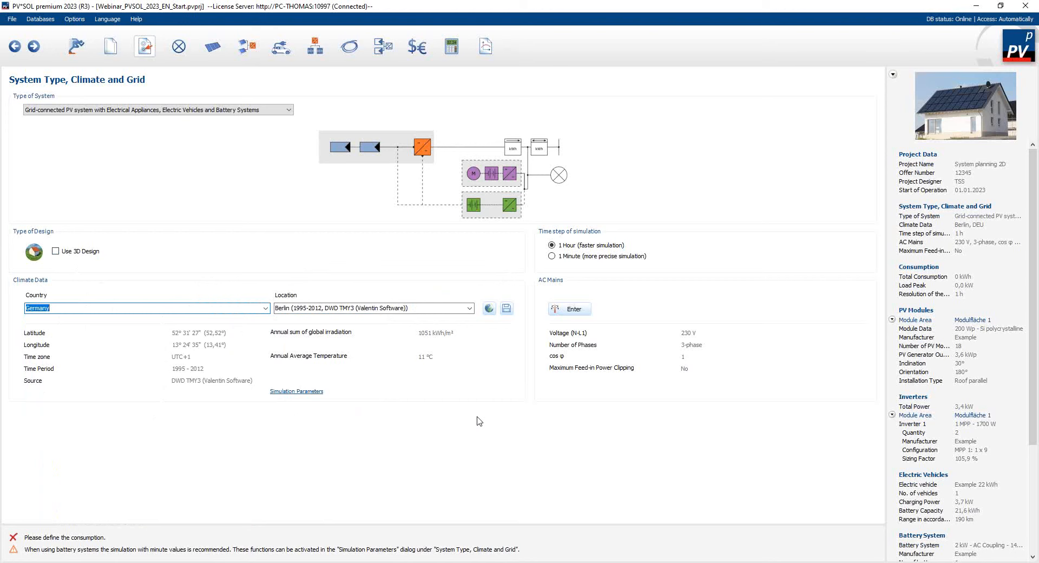
left_click(489, 311)
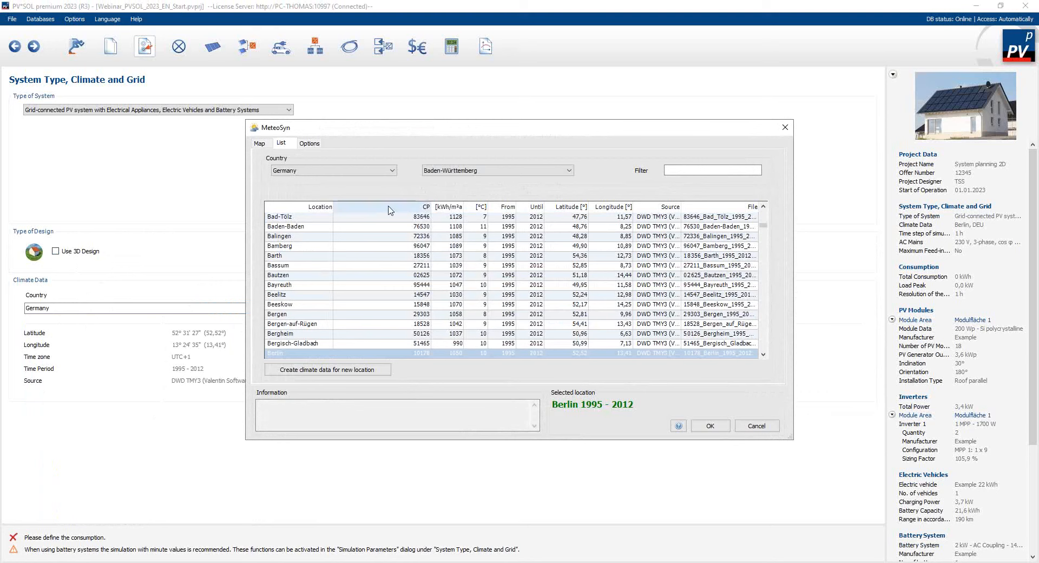
left_click(394, 171)
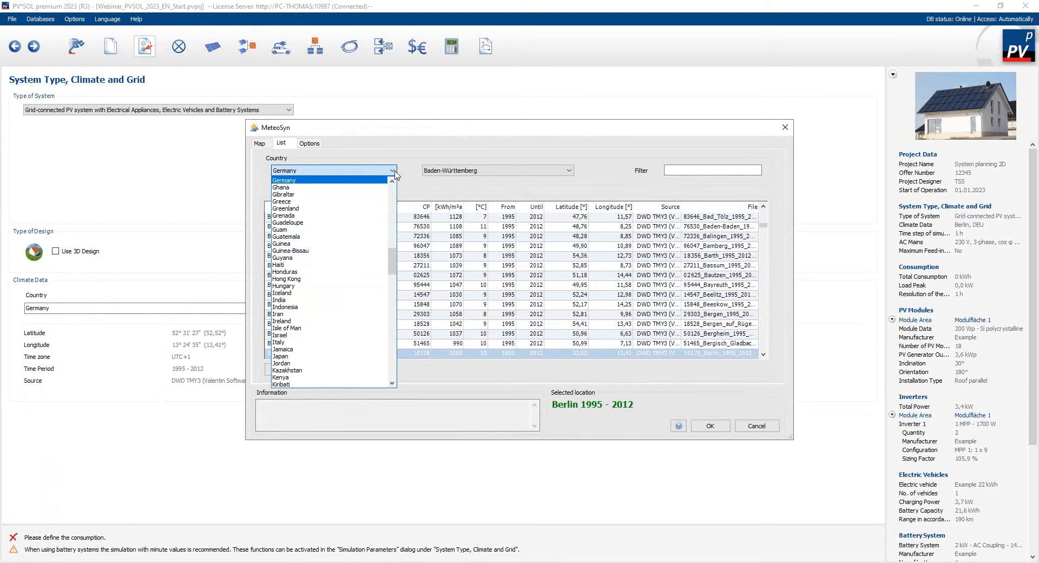
left_click(394, 172)
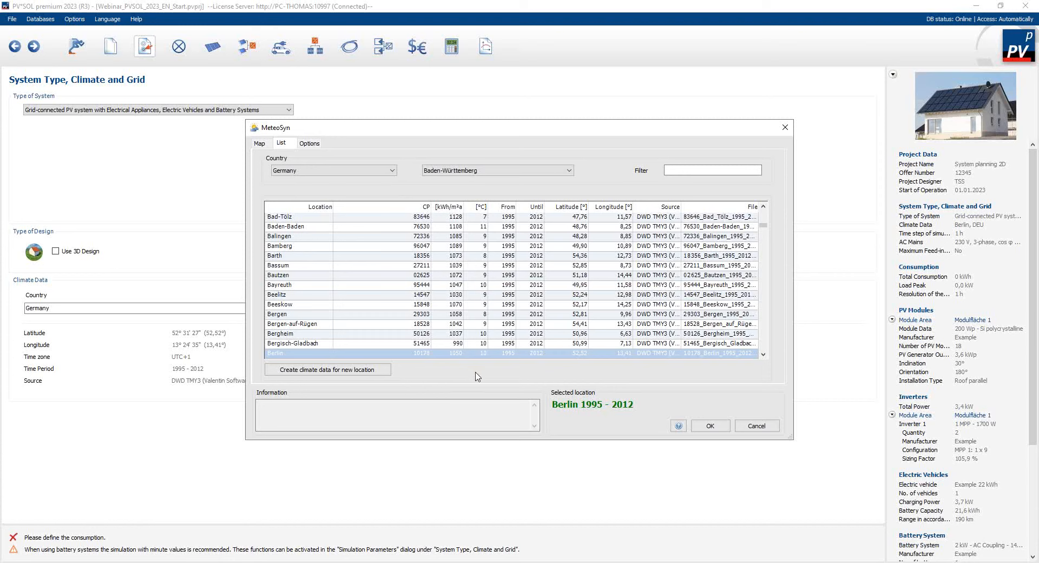
Step: Show the MeteoSyn climate locations on a map and set the map source to OSM
left_click(259, 144)
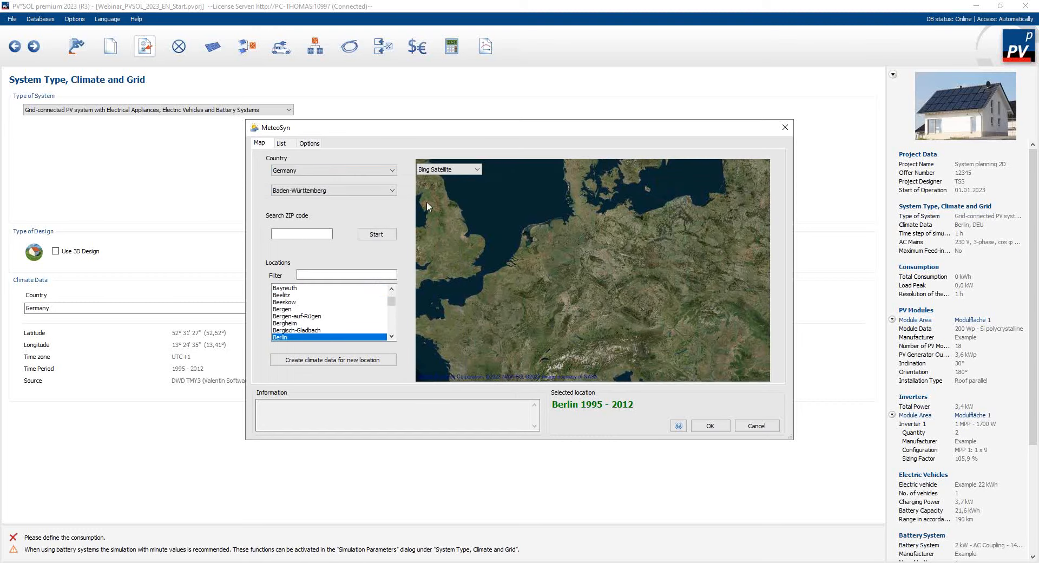
left_click(479, 171)
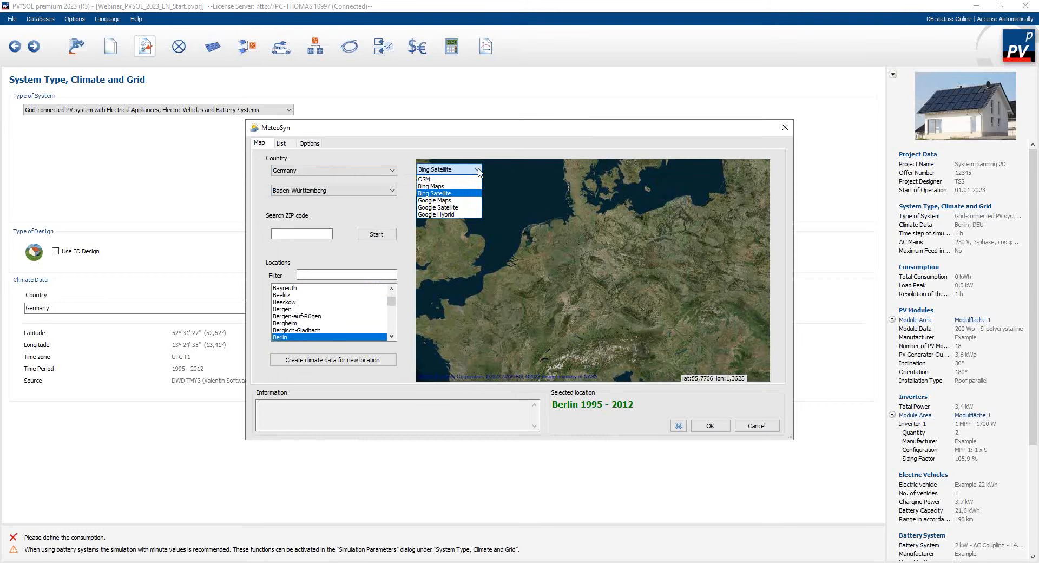
left_click(476, 180)
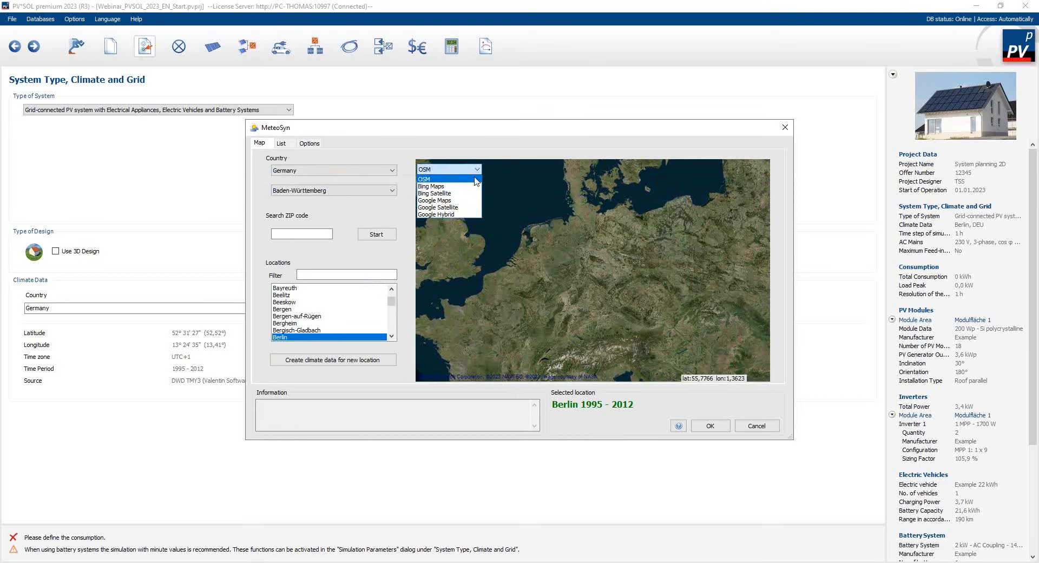
left_click(476, 180)
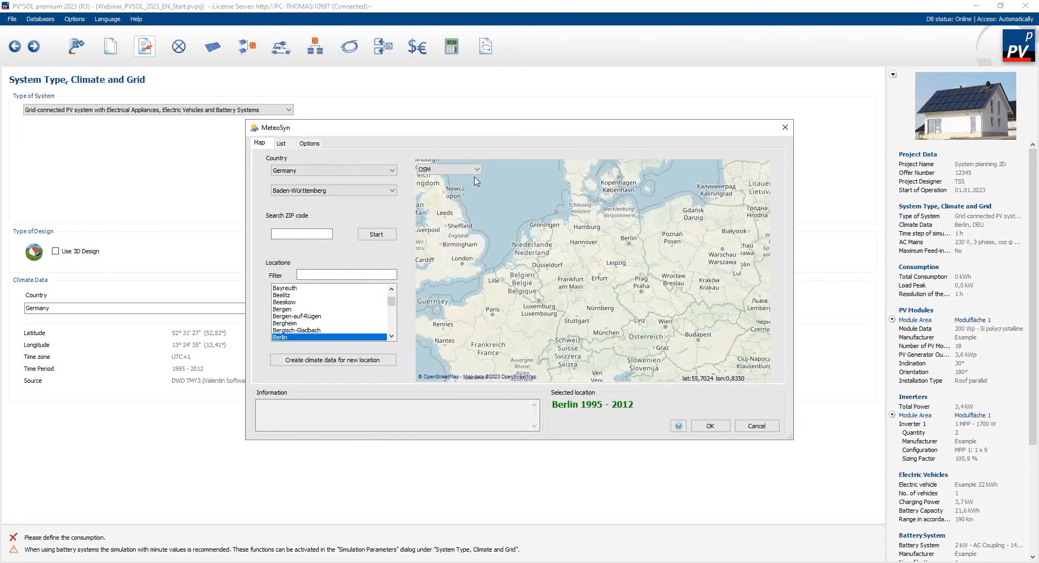
Step: Search the MeteoSyn map for ZIP code 01454 in Germany and examine the climate locations around it
left_click(393, 171)
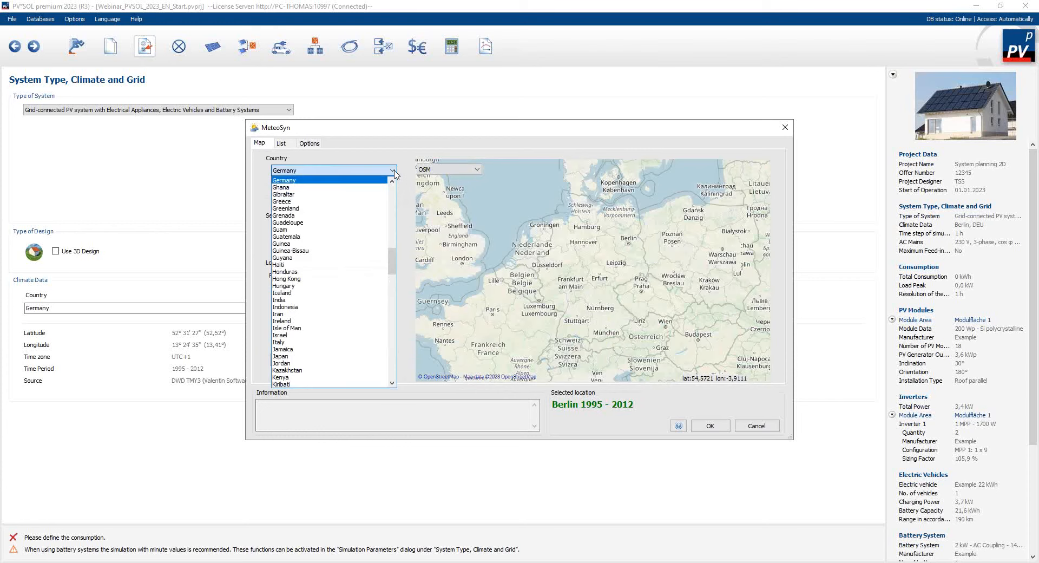
left_click(394, 171)
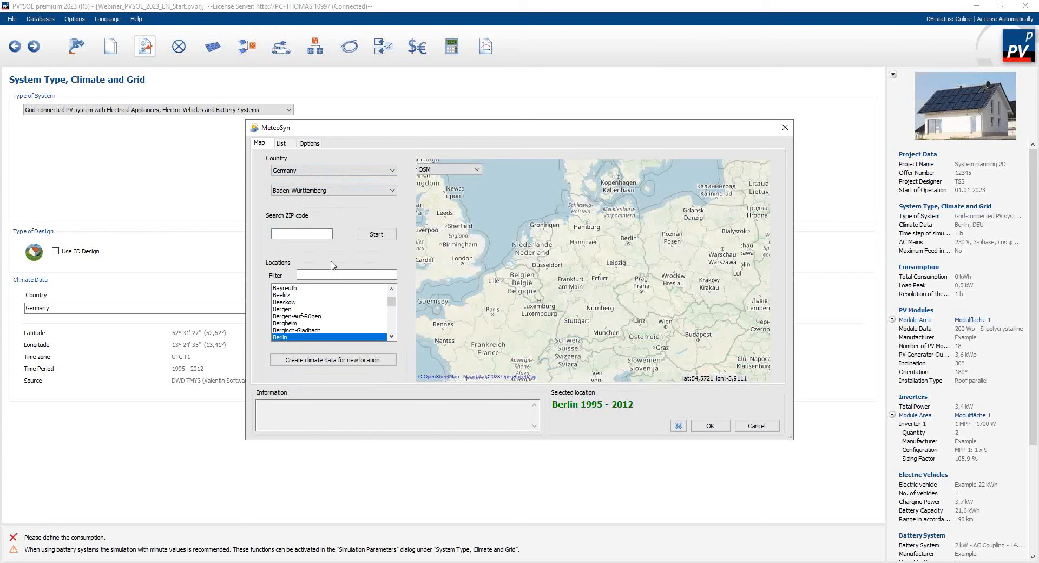
left_click(296, 233)
type("01454")
left_click(375, 235)
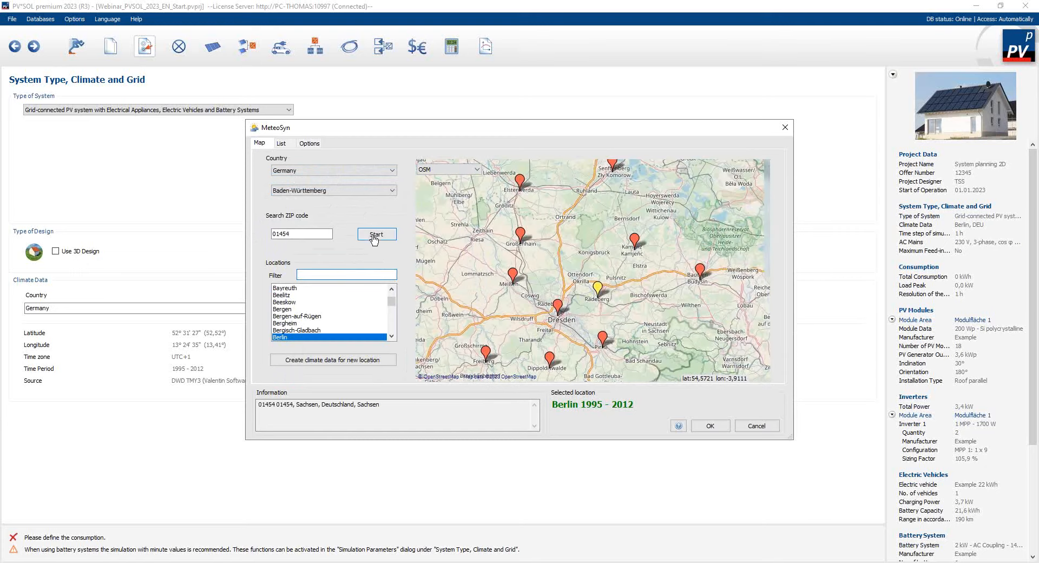
mouse_move(600, 295)
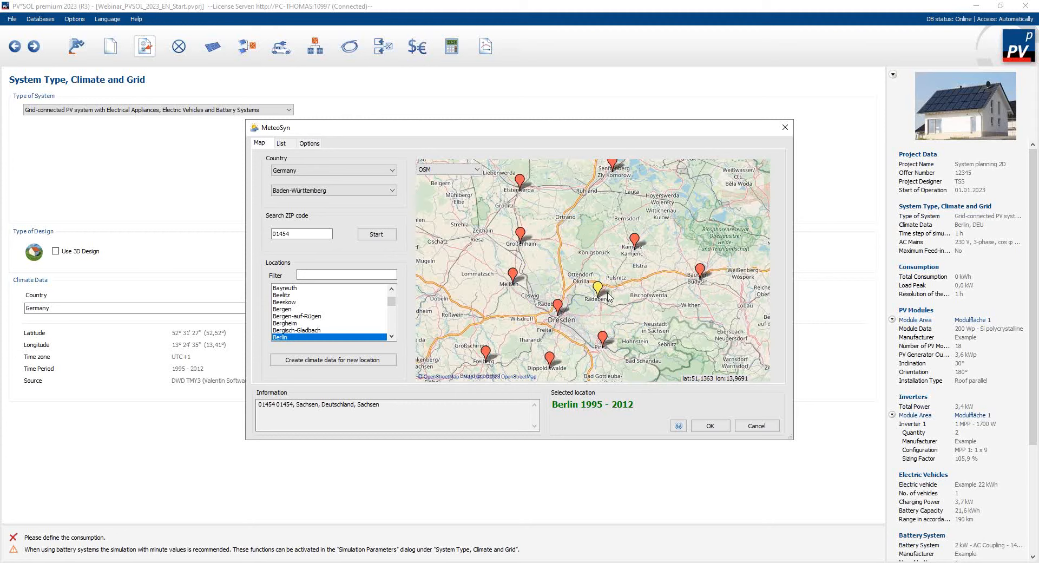
Step: Start creating climate data for a new location in Germany and search for the place by ZIP code 01454
left_click(336, 361)
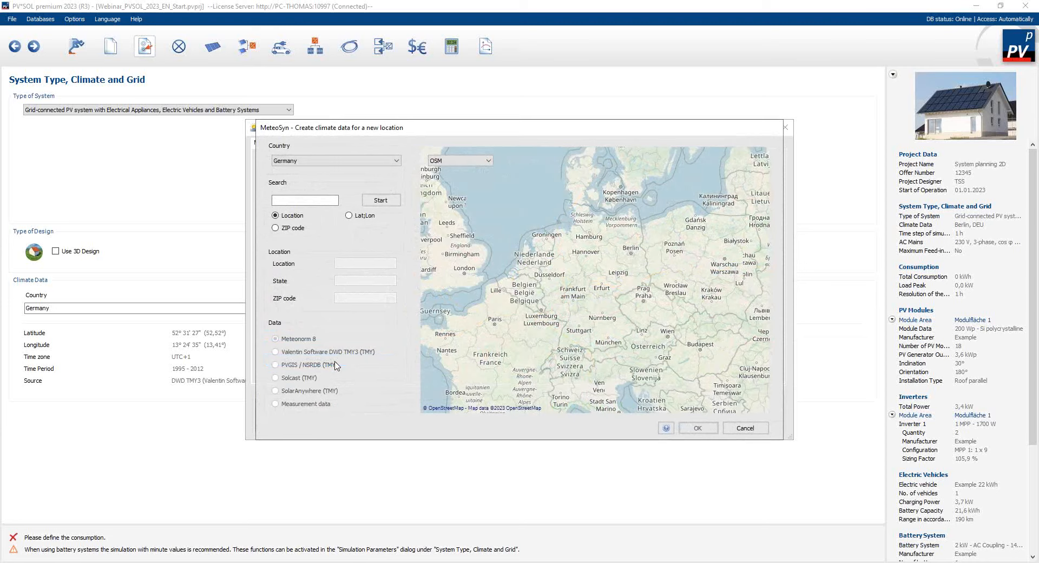
left_click(397, 161)
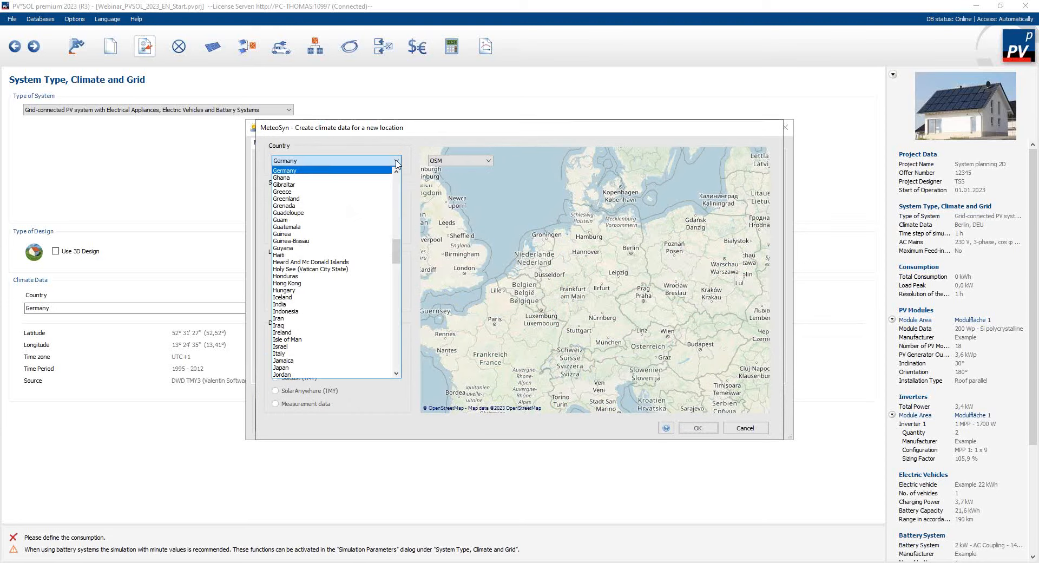
left_click(397, 162)
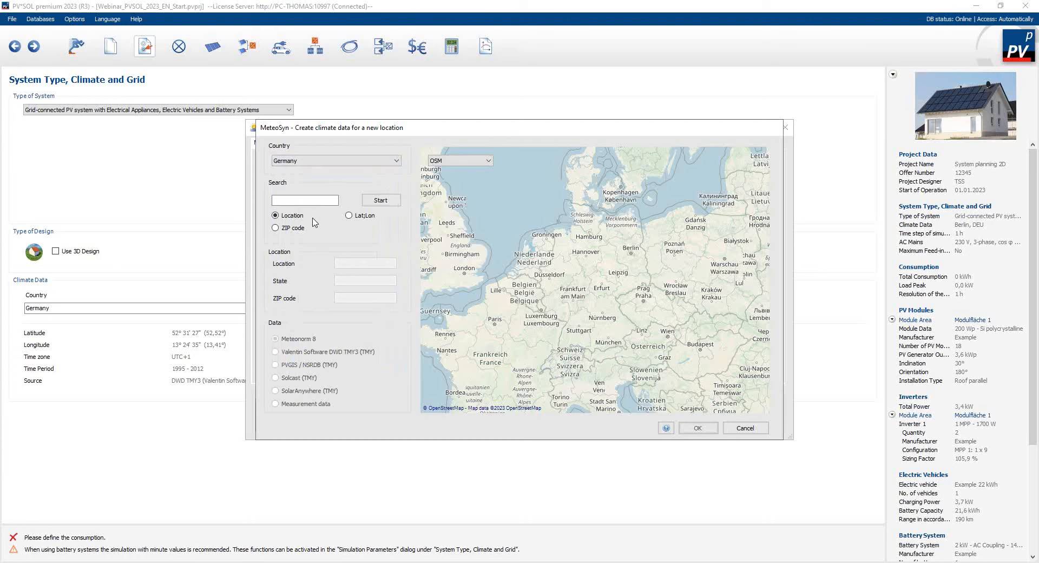
left_click(349, 216)
left_click(276, 228)
left_click(304, 198)
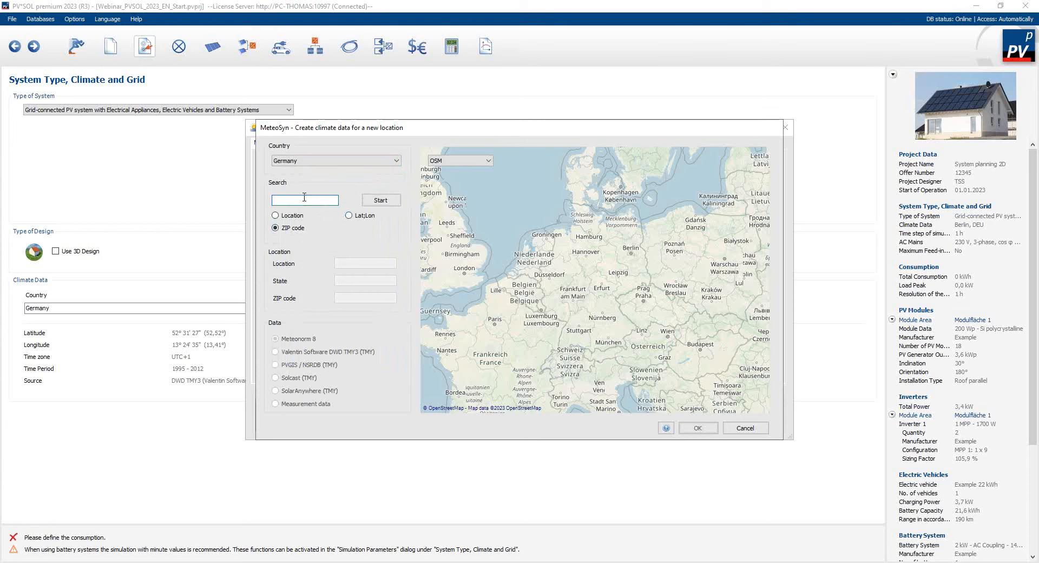
type("01454")
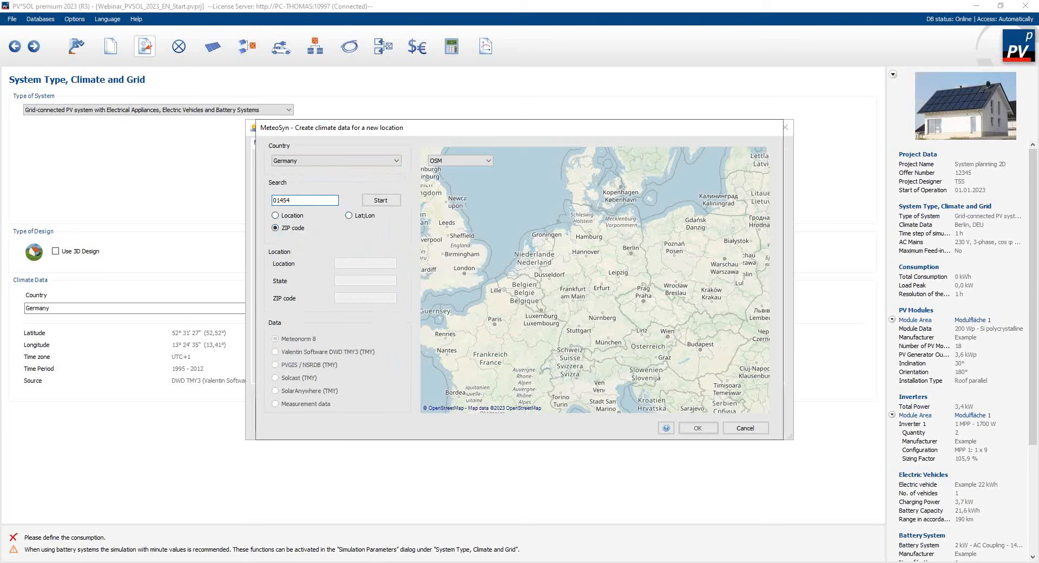
left_click(378, 201)
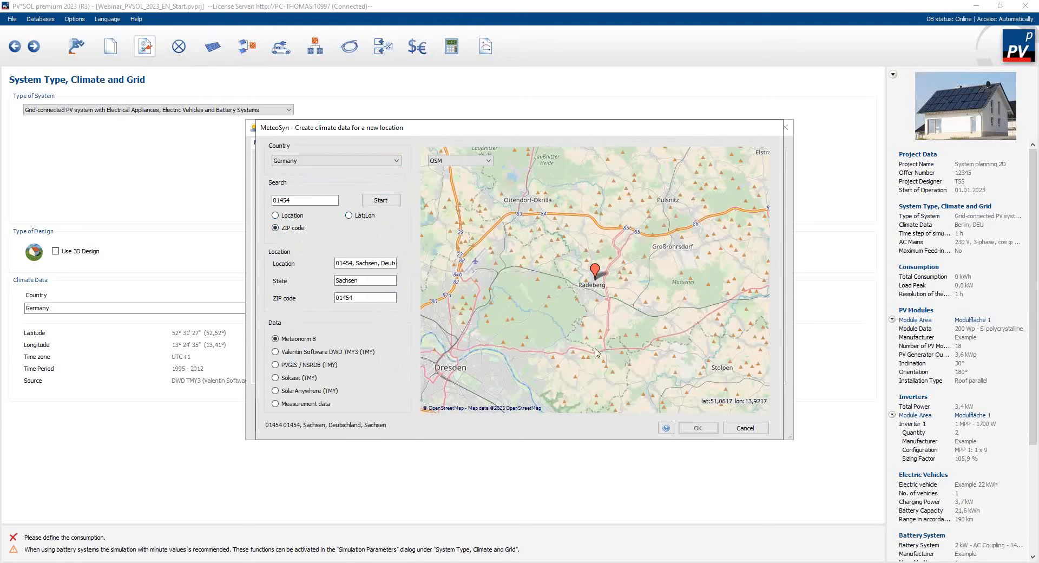
Step: Select the found Radeberg marker on the map, create its Meteonorm 8 climate data and adopt it as the project's location
mouse_move(595, 276)
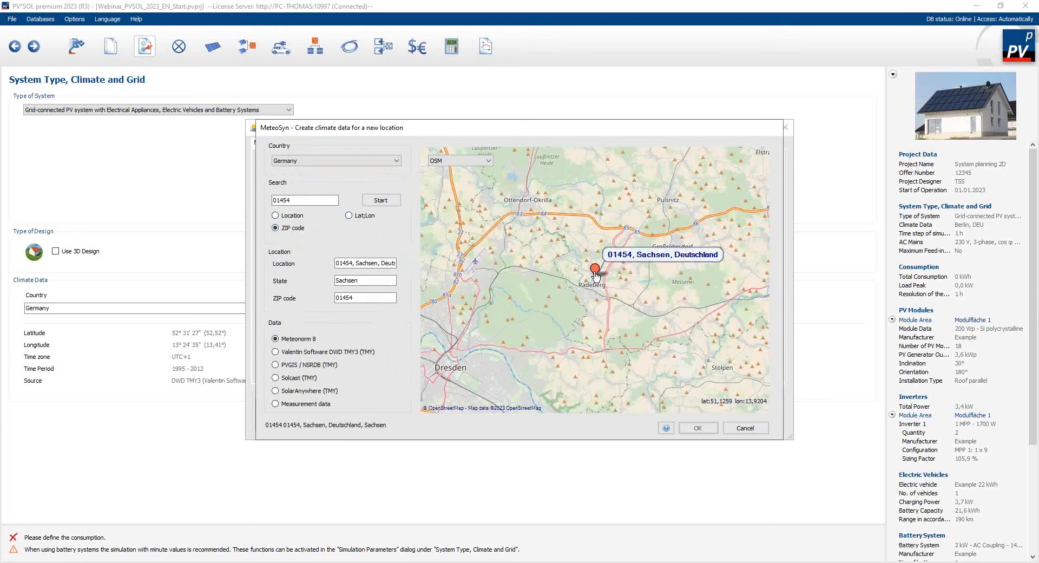
left_click(596, 273)
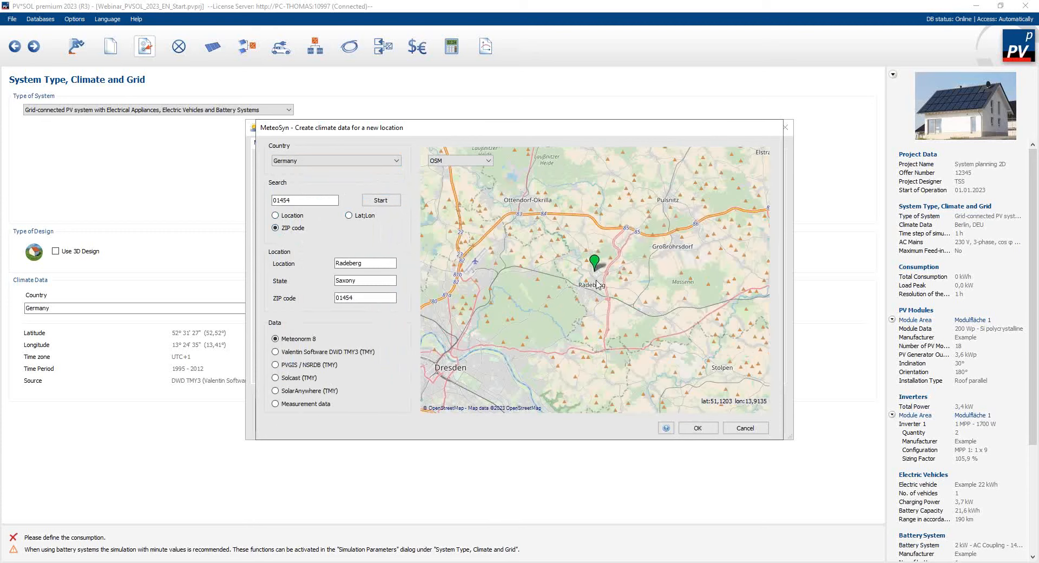
double_click(375, 264)
double_click(376, 279)
double_click(370, 297)
left_click(698, 429)
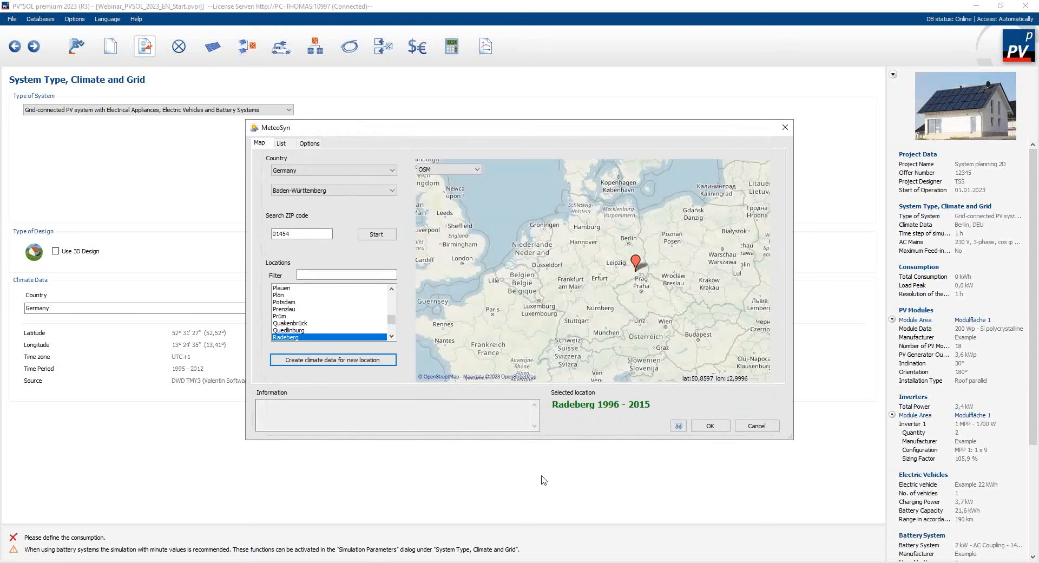
left_click(716, 426)
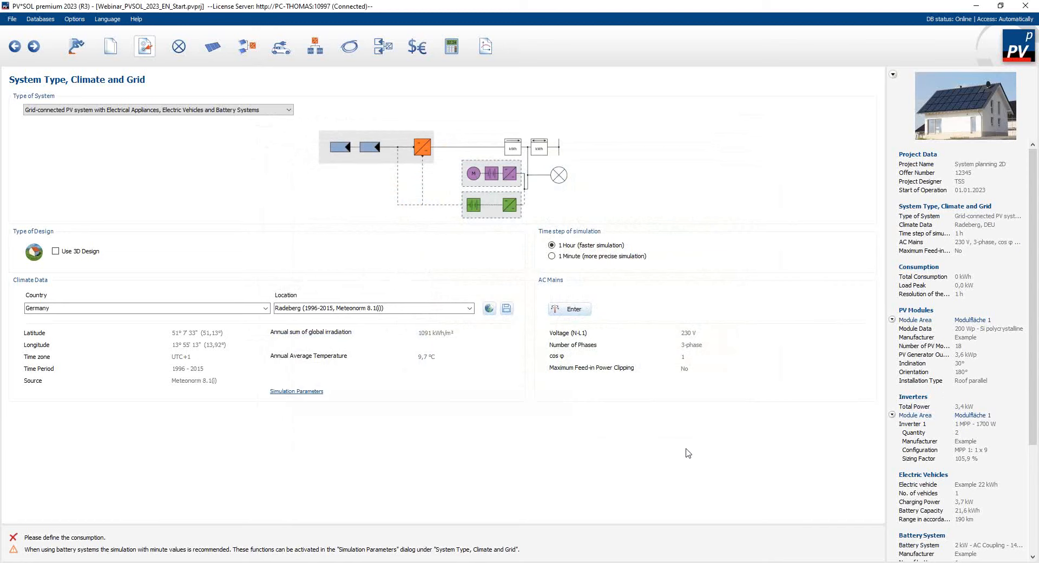
Step: View the climate data locations available for Germany, keeping Radeberg selected
left_click(469, 310)
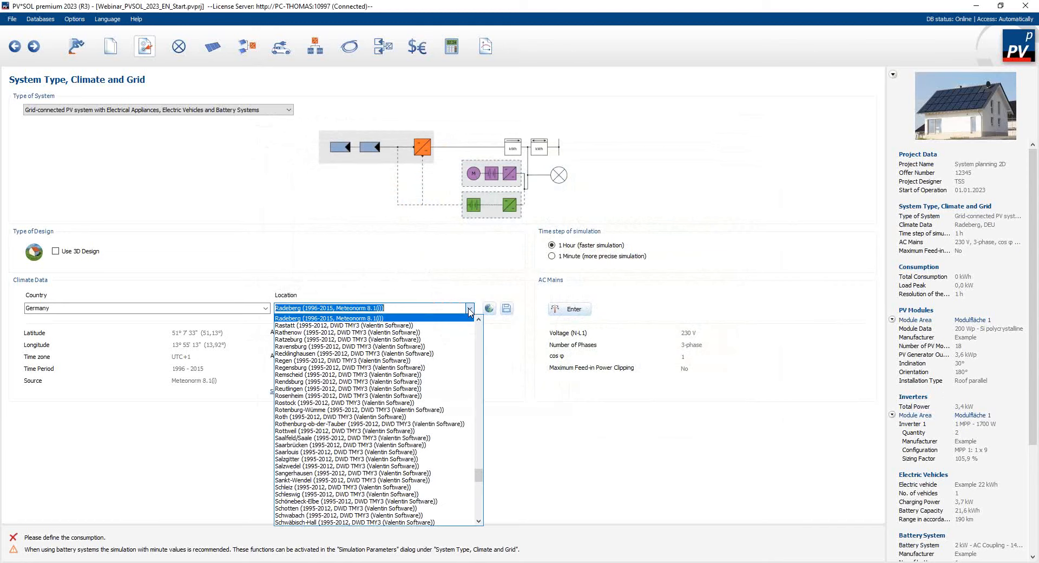
left_click(479, 320)
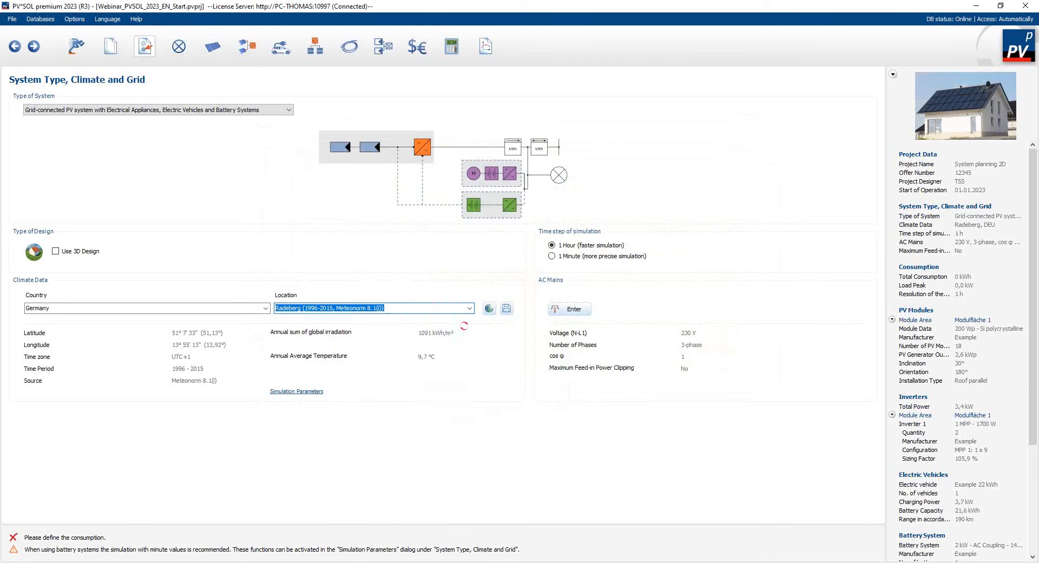
left_click(464, 326)
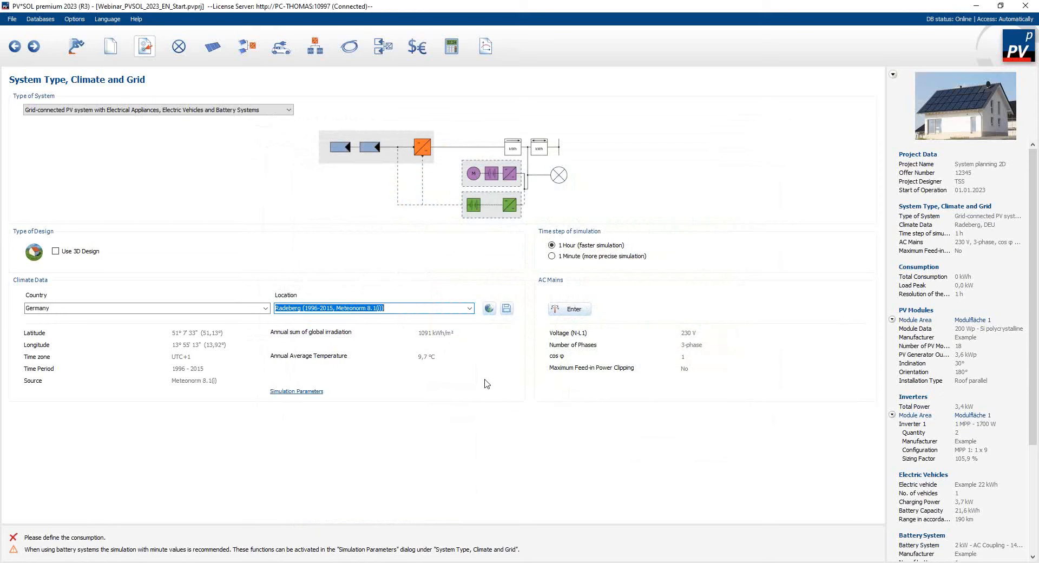
Step: Go to the Consumption page and start adding a consumption from load profiles / individual appliances
left_click(177, 50)
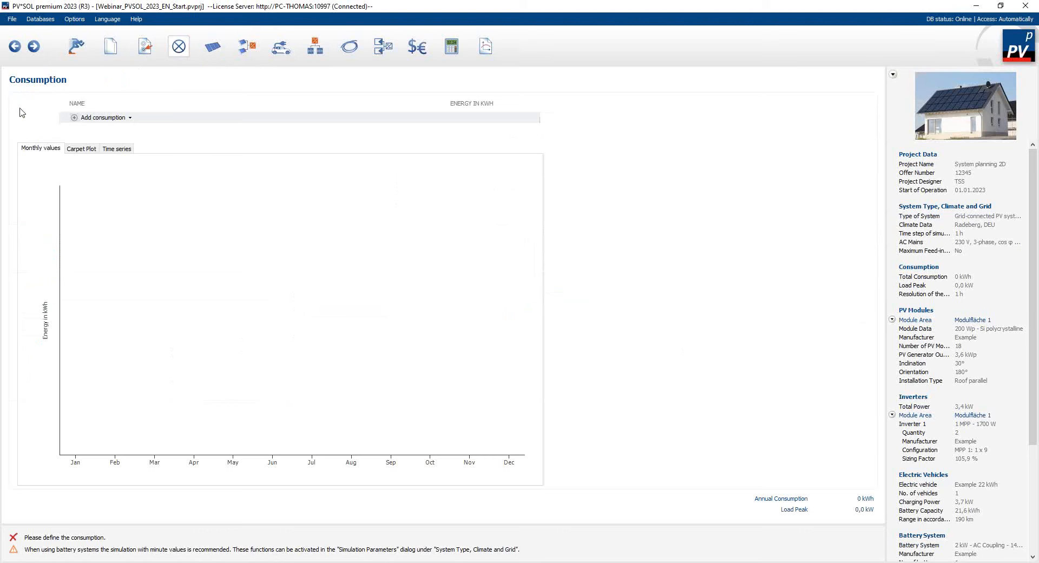
left_click(74, 119)
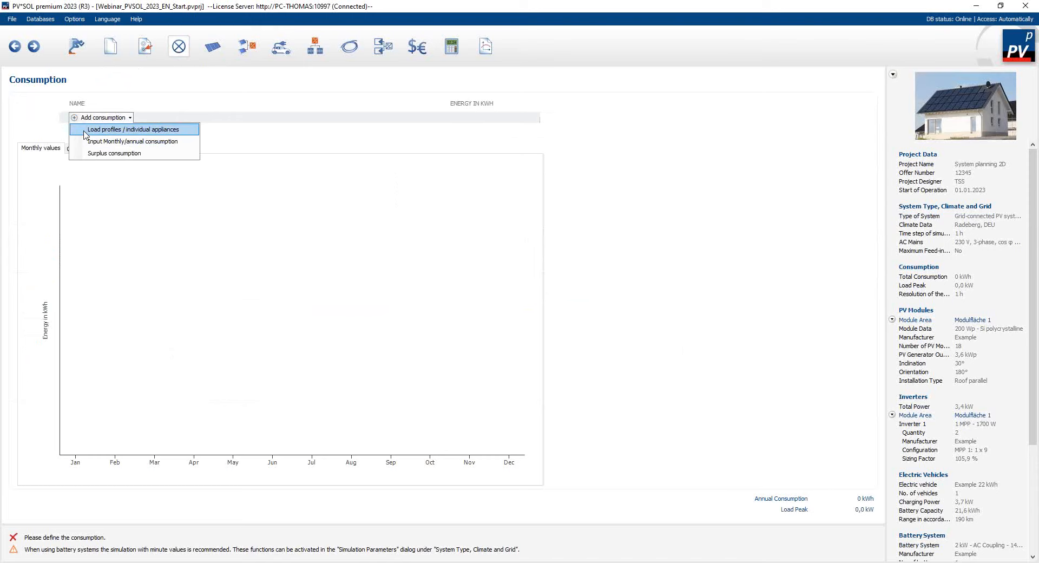
left_click(85, 130)
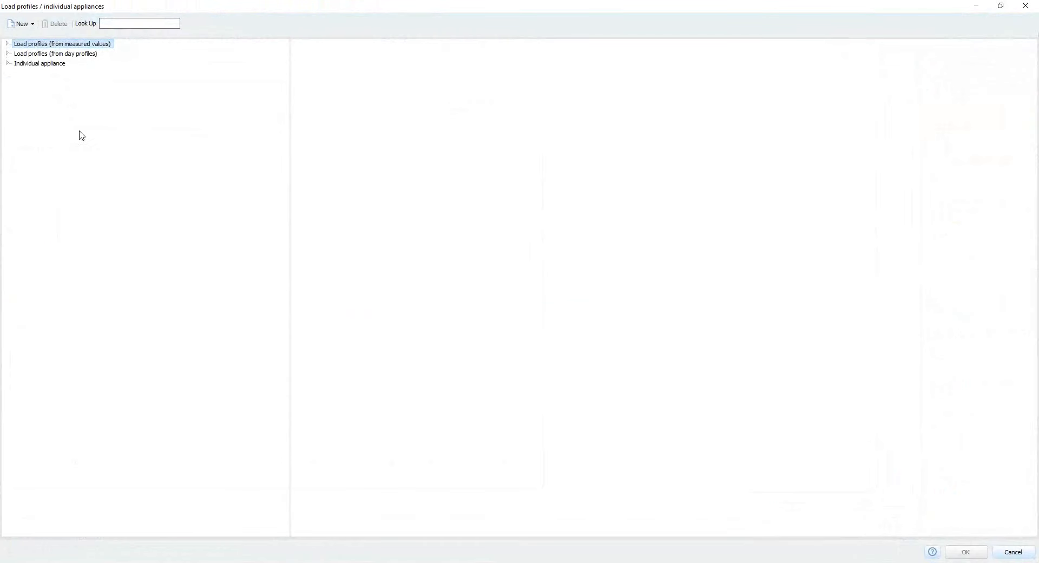
Step: Examine the individual appliances and the operating times of the occasionally used energy saving bulb for a bright room
left_click(7, 64)
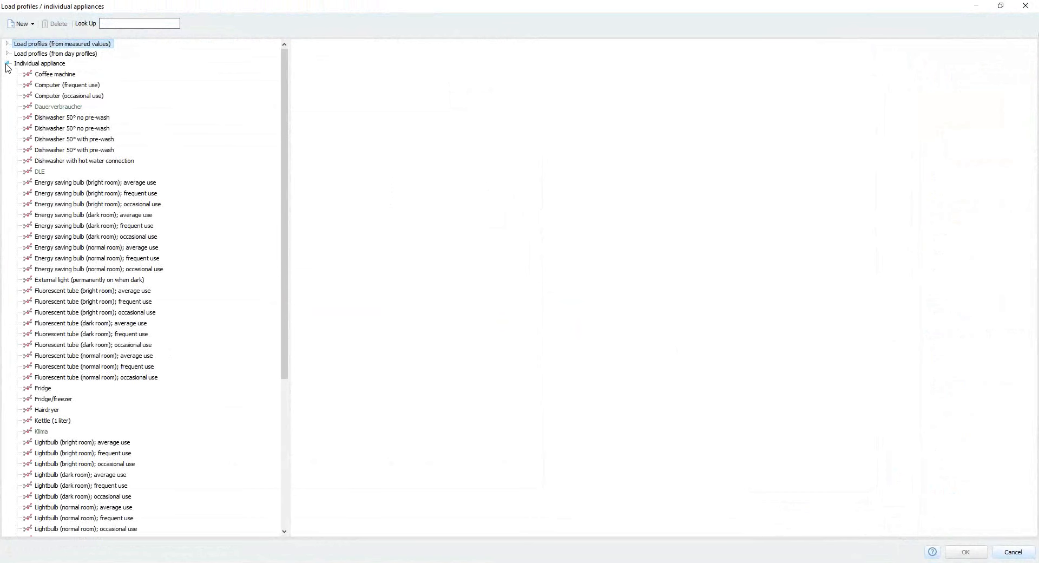
left_click(92, 206)
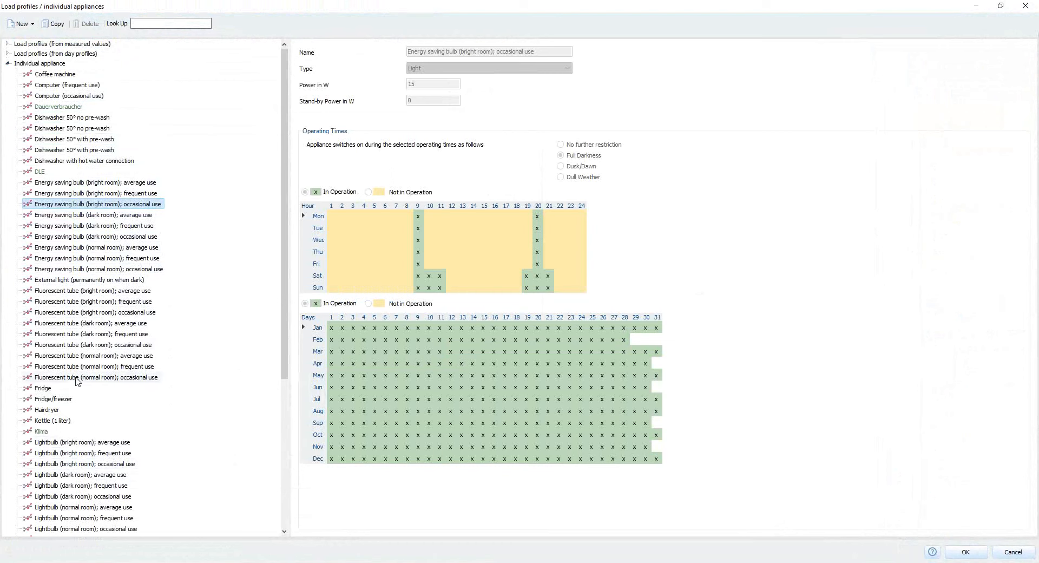
left_click(7, 63)
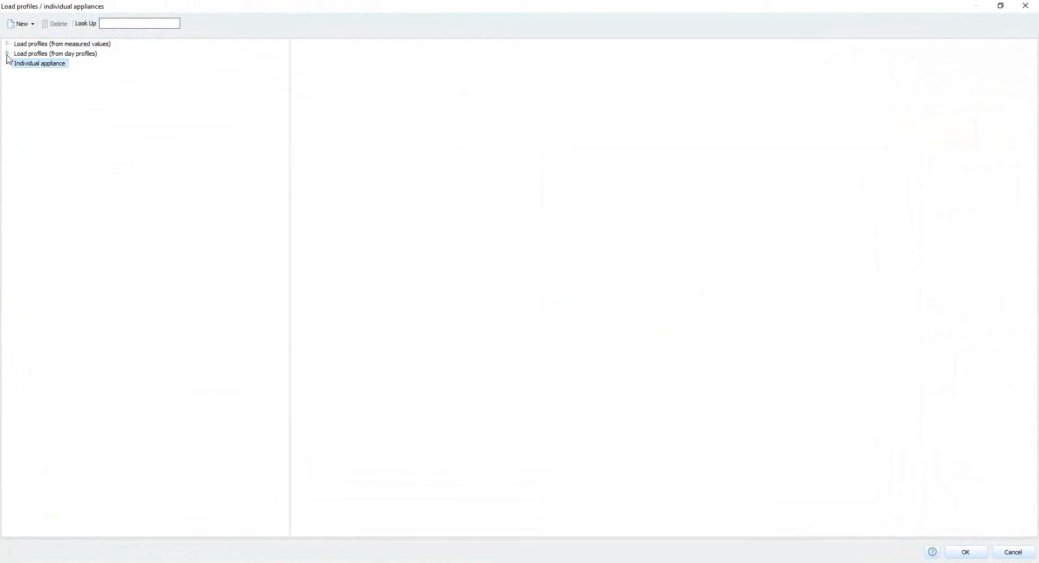
Step: Select the day-profile load profile Residential House Average Household Berlin and view its annual course
left_click(7, 53)
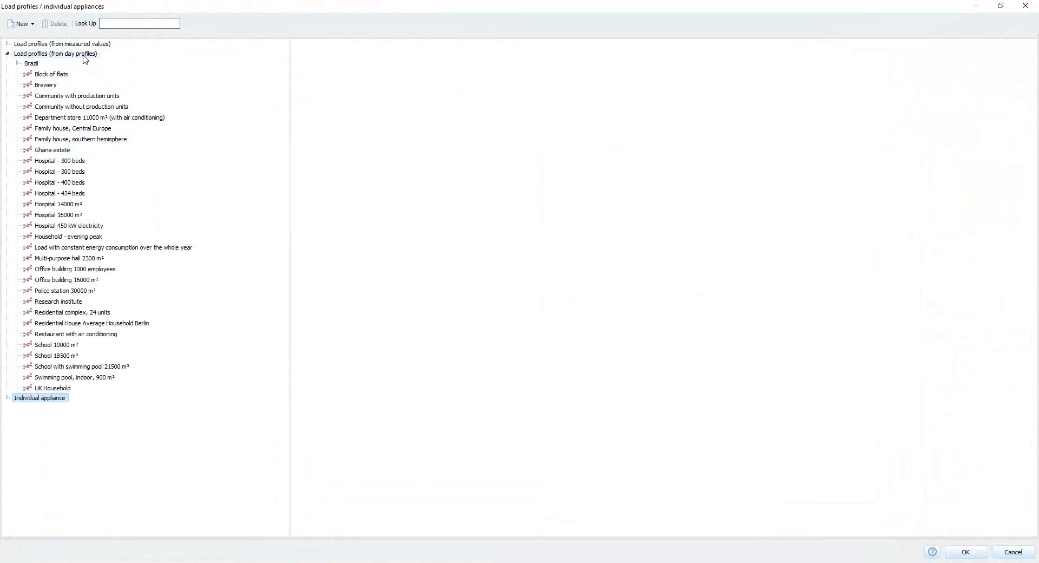
left_click(59, 326)
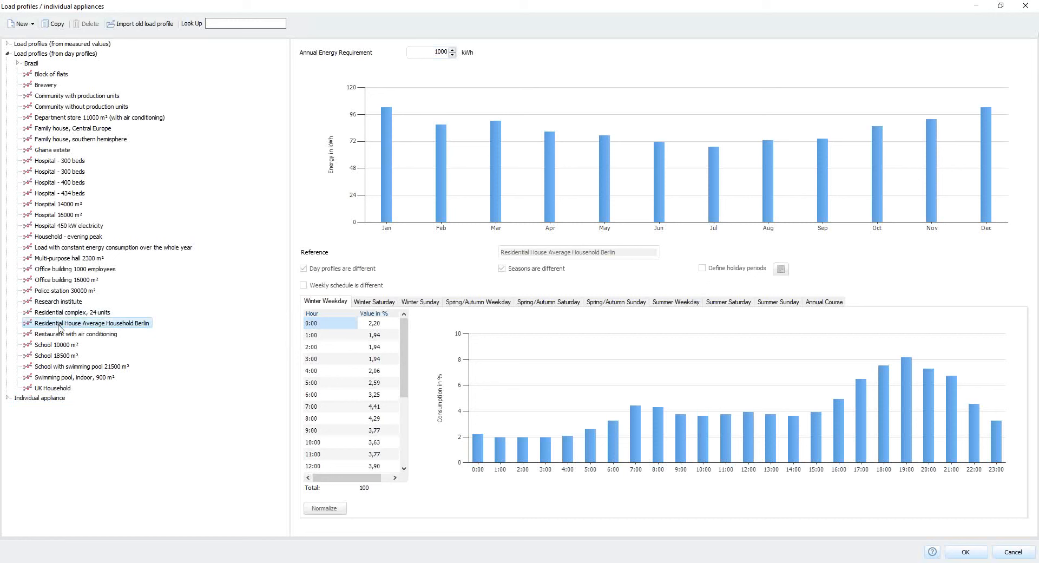
double_click(415, 52)
left_click(818, 305)
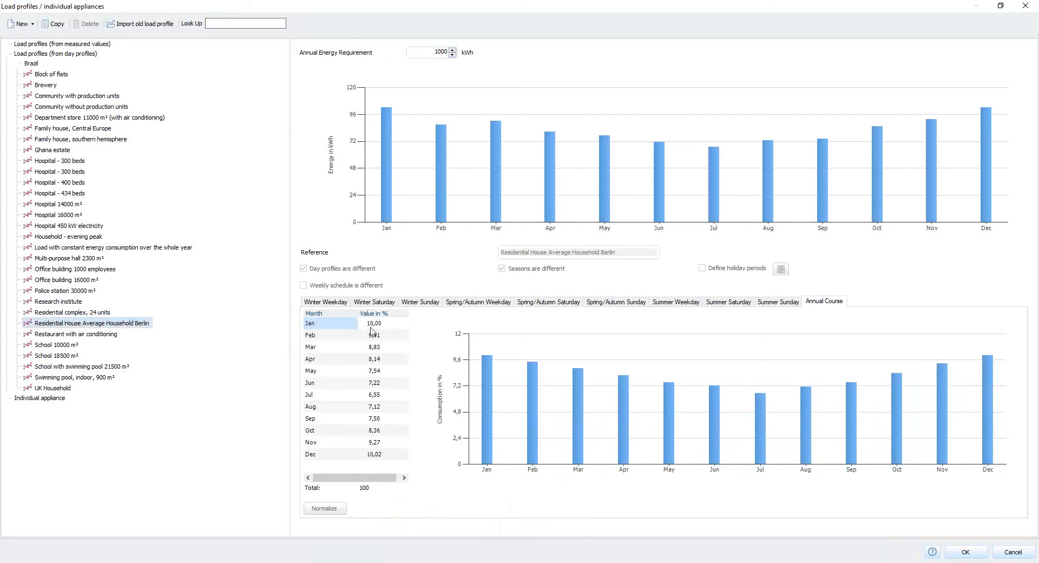
Step: Examine the monthly annual-course values and the hourly winter weekday values of the Residential House Average Household Berlin profile
left_click(375, 326)
left_click(376, 334)
left_click(377, 347)
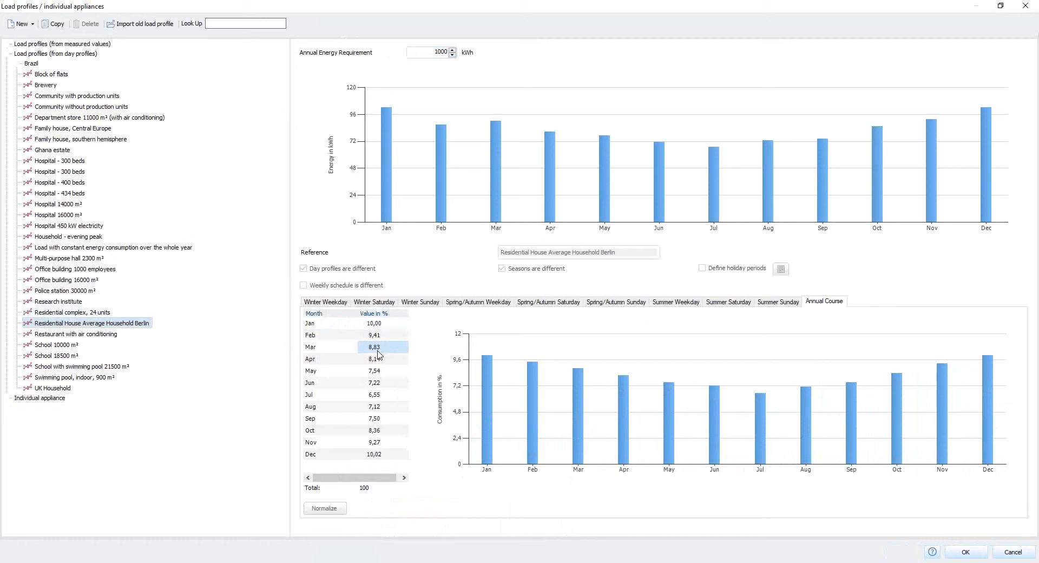
left_click(377, 359)
left_click(378, 371)
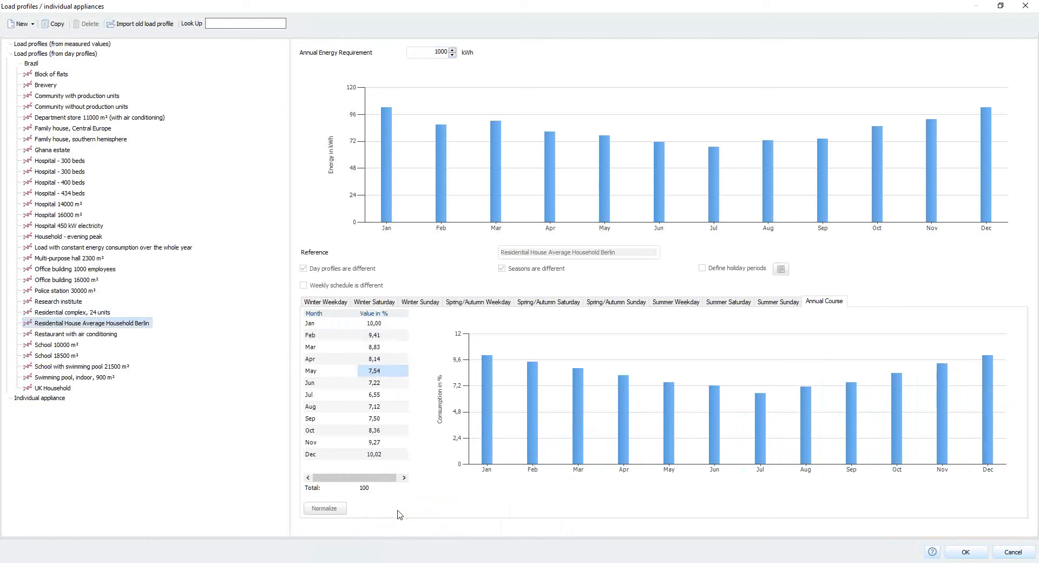
left_click(321, 305)
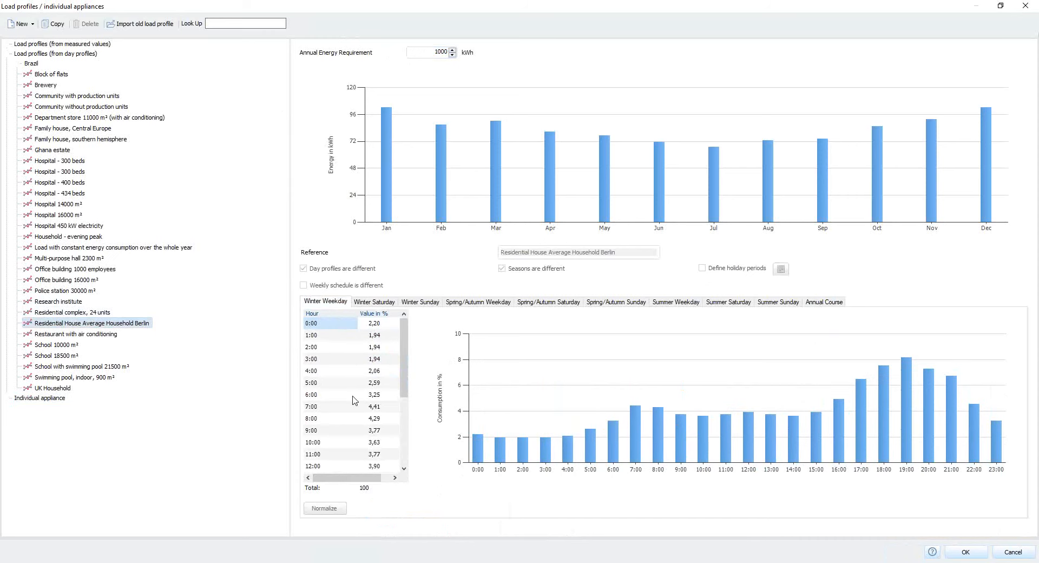
left_click(374, 325)
left_click(373, 335)
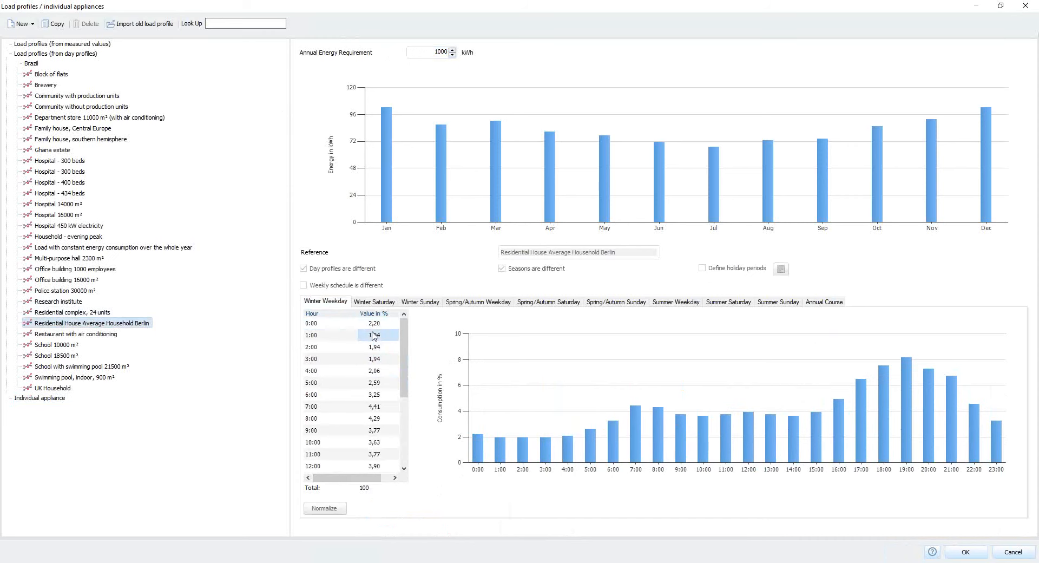
mouse_move(401, 375)
left_mouse_down()
mouse_move(408, 358)
mouse_move(408, 460)
mouse_move(410, 346)
mouse_move(414, 360)
left_mouse_up()
Step: View BDEW load profile household (H0) among the load profiles from measured values, including its annual energy requirement
left_click(7, 43)
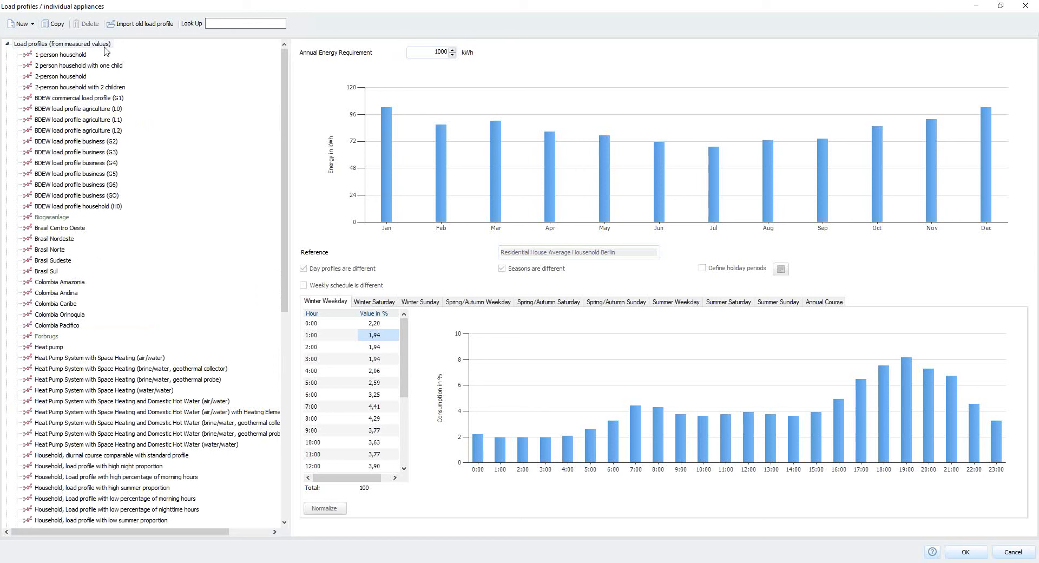
left_click(99, 211)
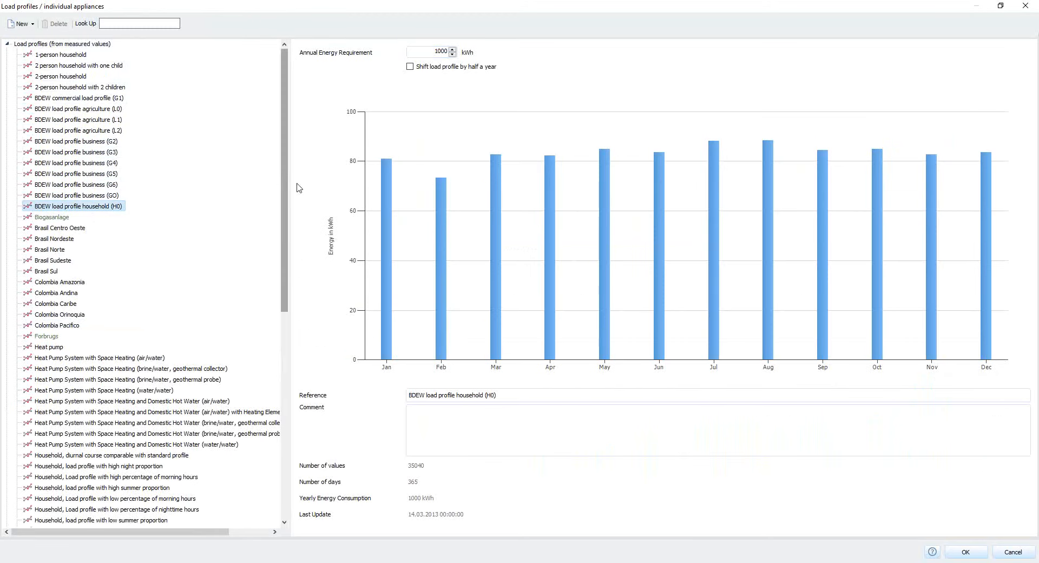
double_click(448, 52)
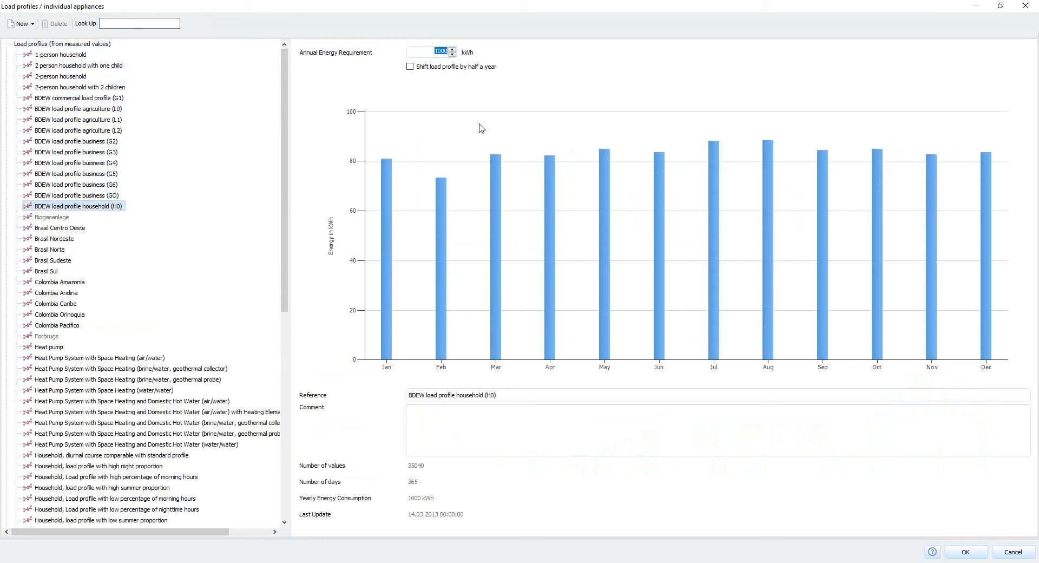
Step: Start a new load profile from measured values and set its time interval to 15 minutes
left_click(24, 25)
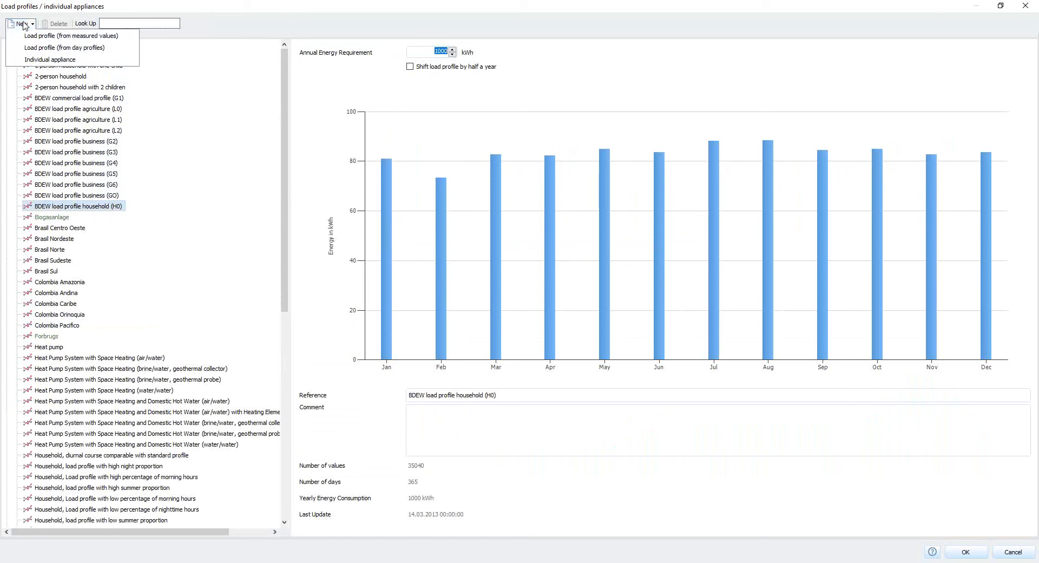
left_click(74, 37)
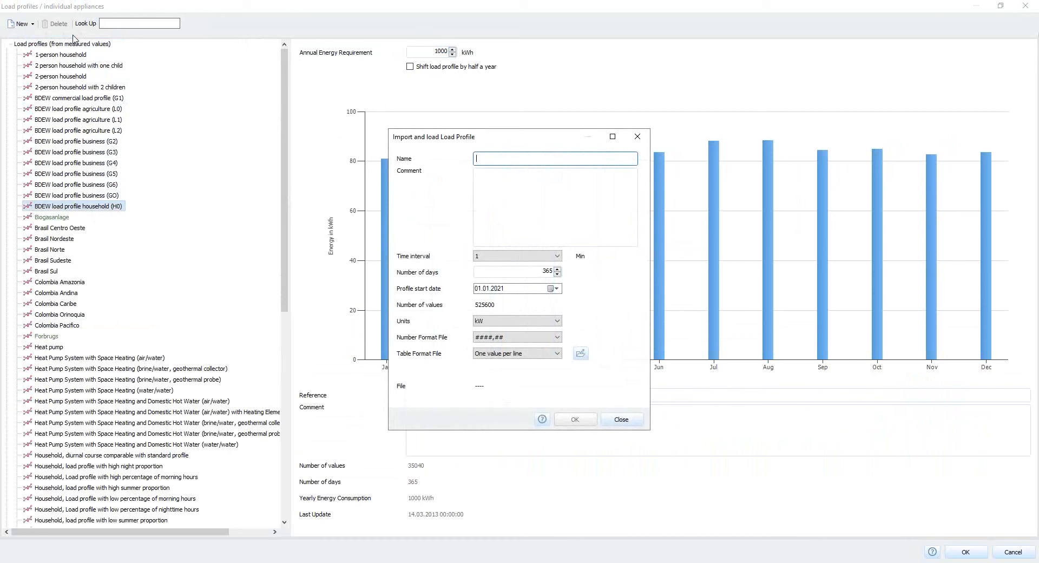
left_click(479, 173)
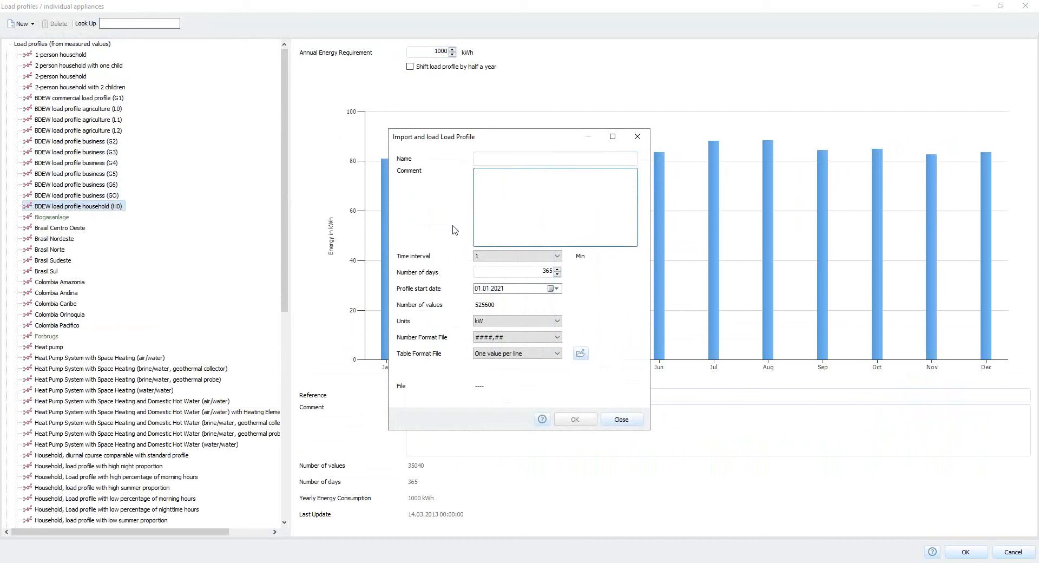
left_click(558, 256)
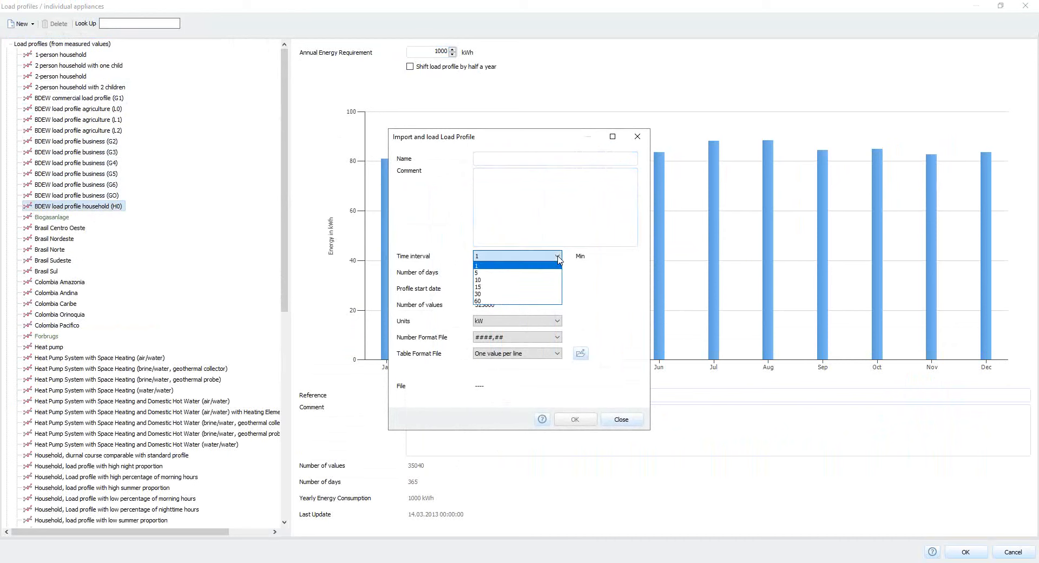
left_click(544, 287)
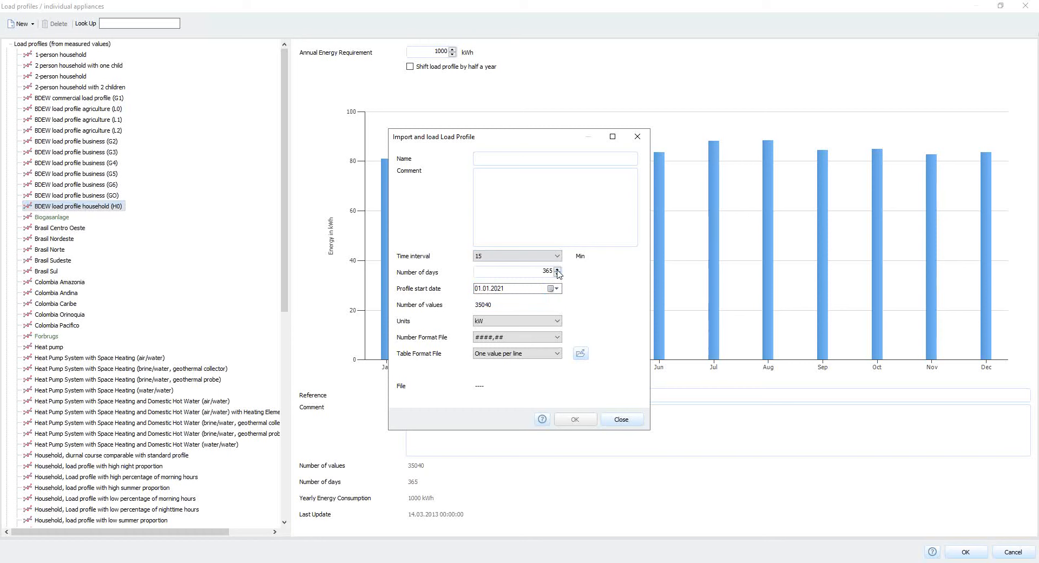
Step: Set the new load profile's number of days to 365 and its start date to 01.01.2022
left_click(557, 272)
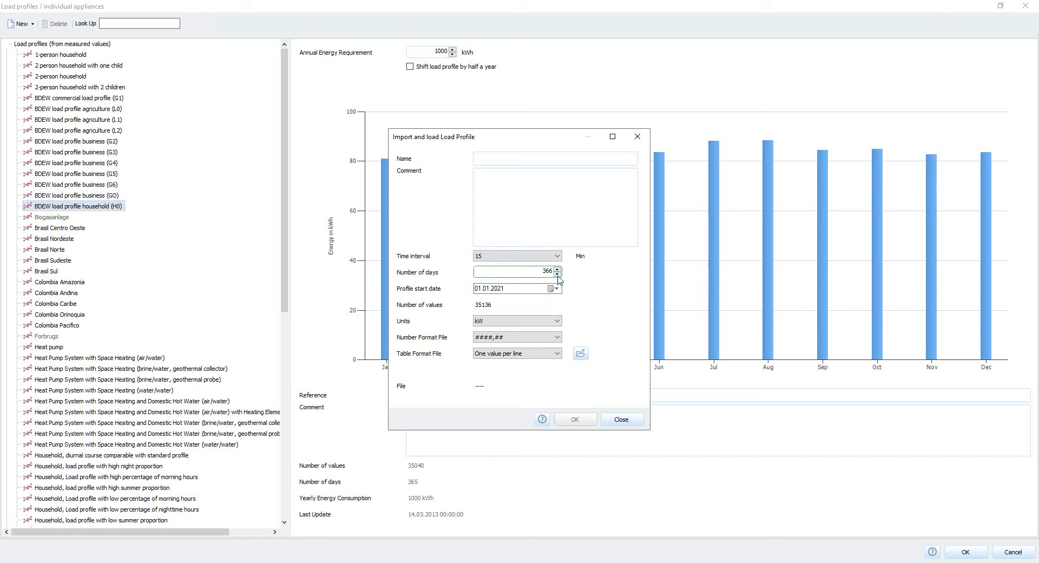
left_click(557, 275)
left_click(500, 290)
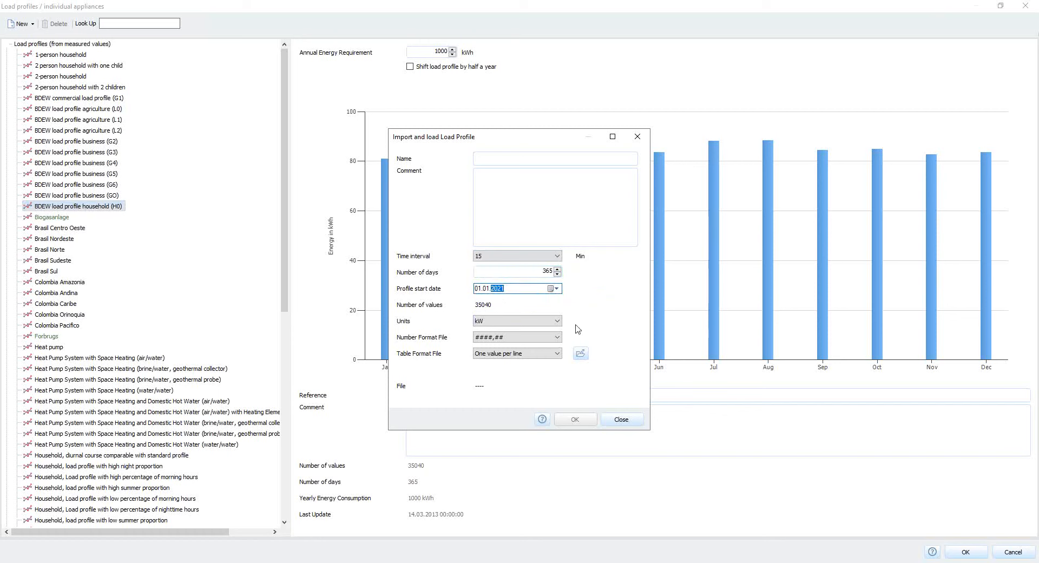
type("2022")
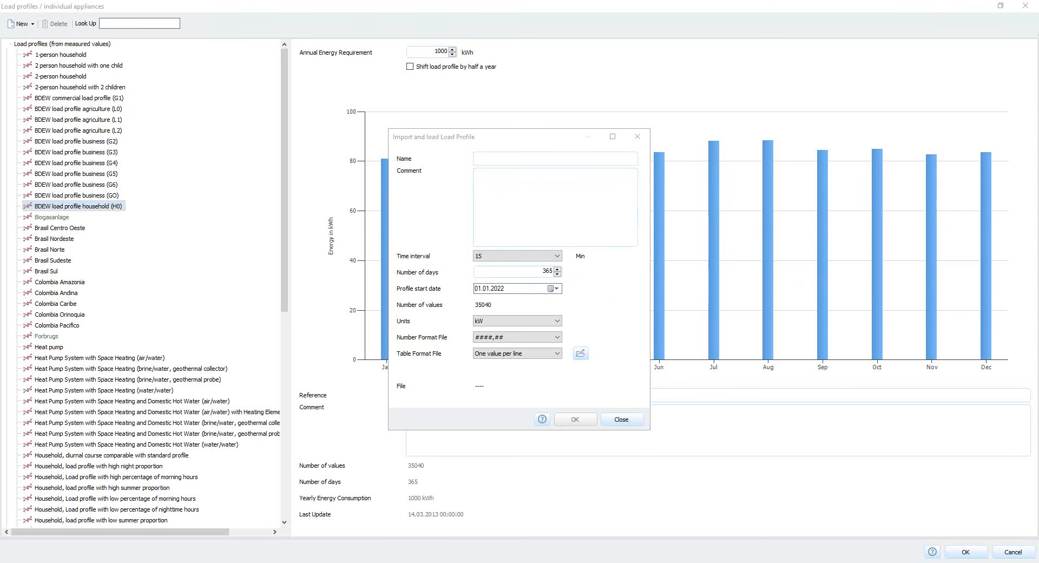
Step: Inspect the single-column values of Household_5000kWh.csv in Excel down to the last row, and close the file
left_click_drag(1038, 81, 646, 87)
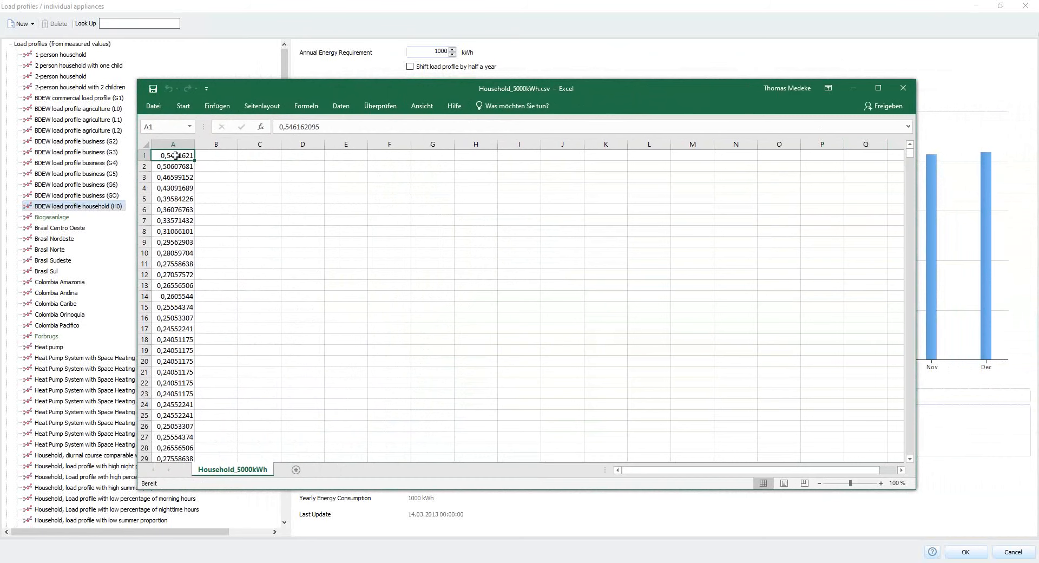
key("ctrl+Down")
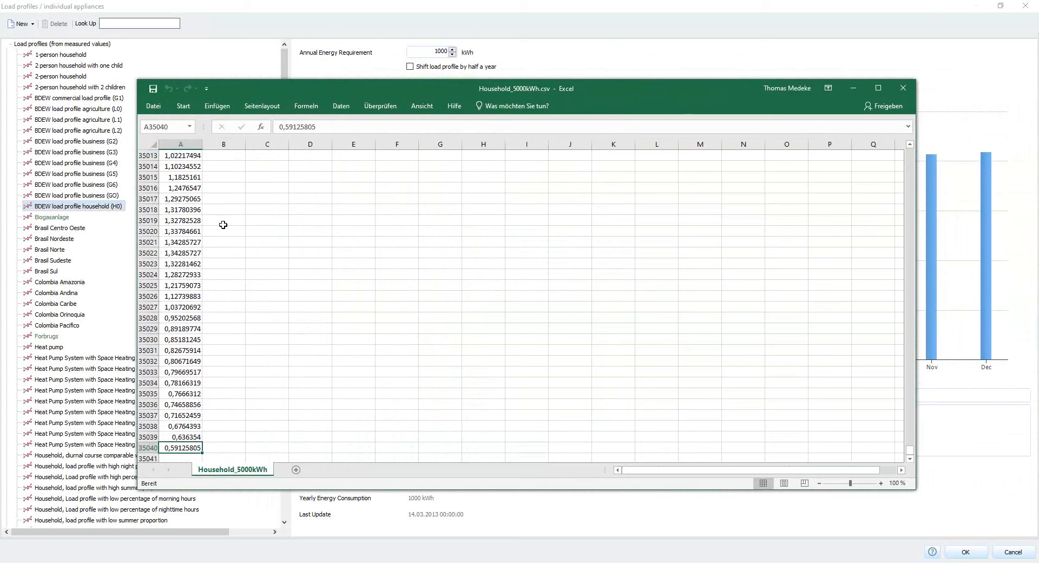
scroll(223, 225, "down", 3)
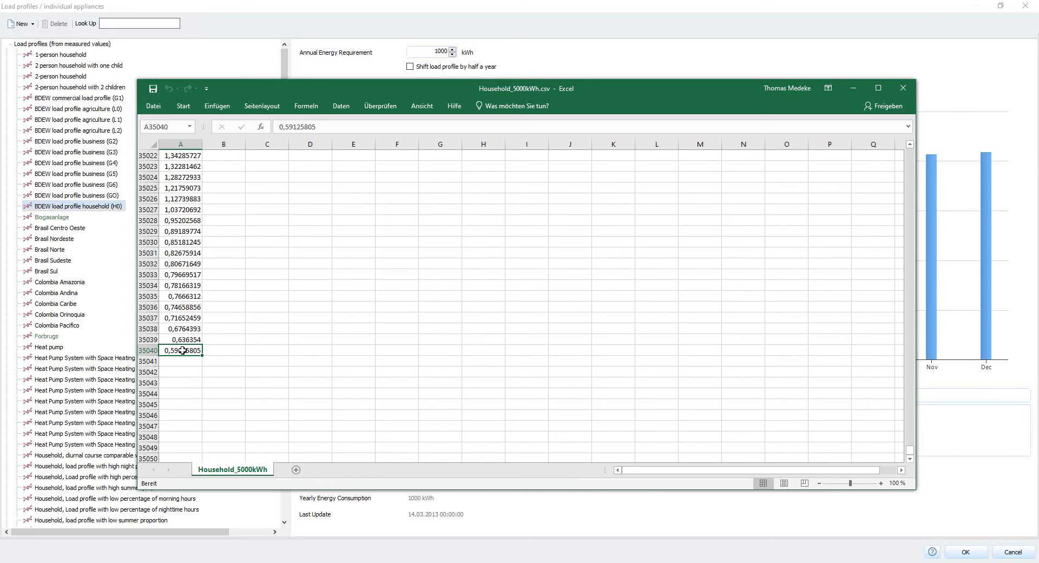
left_click(907, 92)
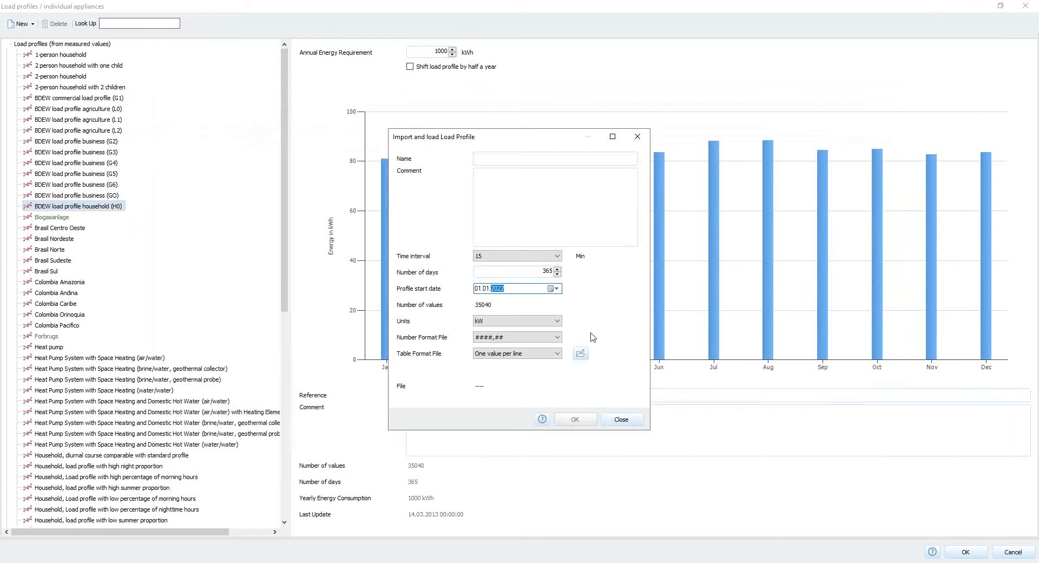
Step: Configure the import with units kW, number format ####,## and table format One value per line
left_click(557, 322)
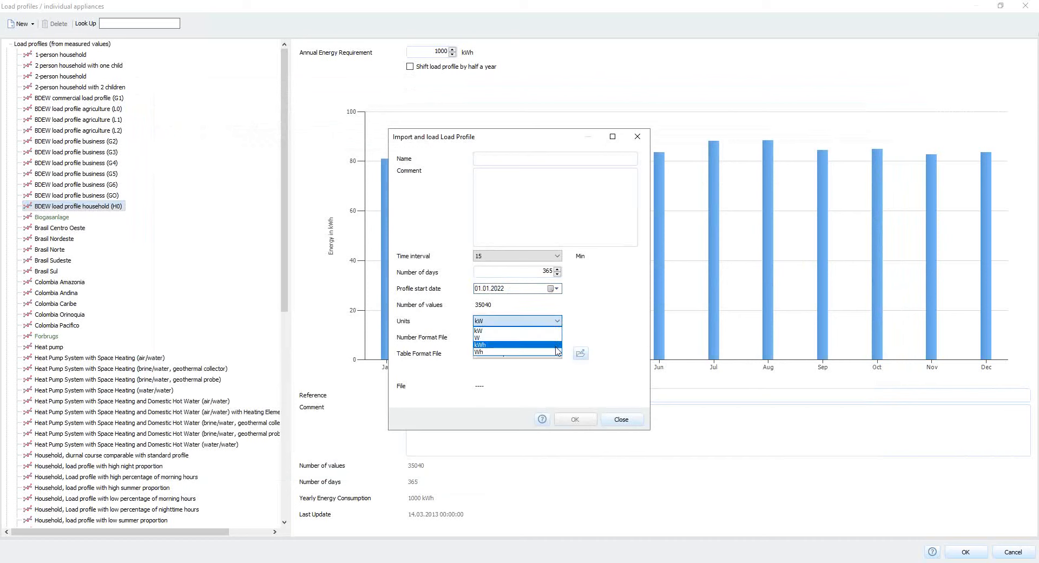
left_click(551, 332)
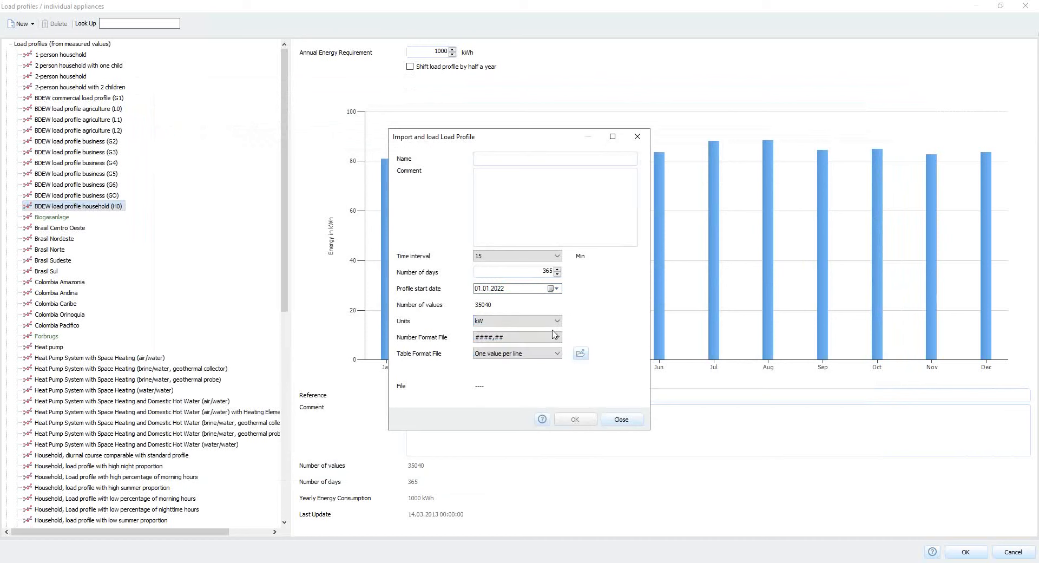
left_click(559, 339)
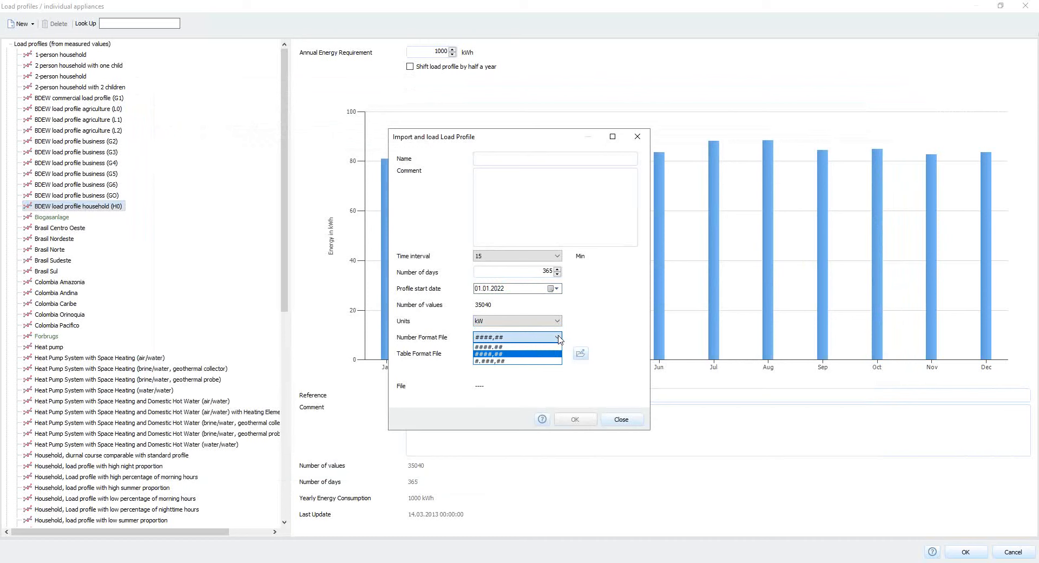
left_click(559, 339)
key("Tab")
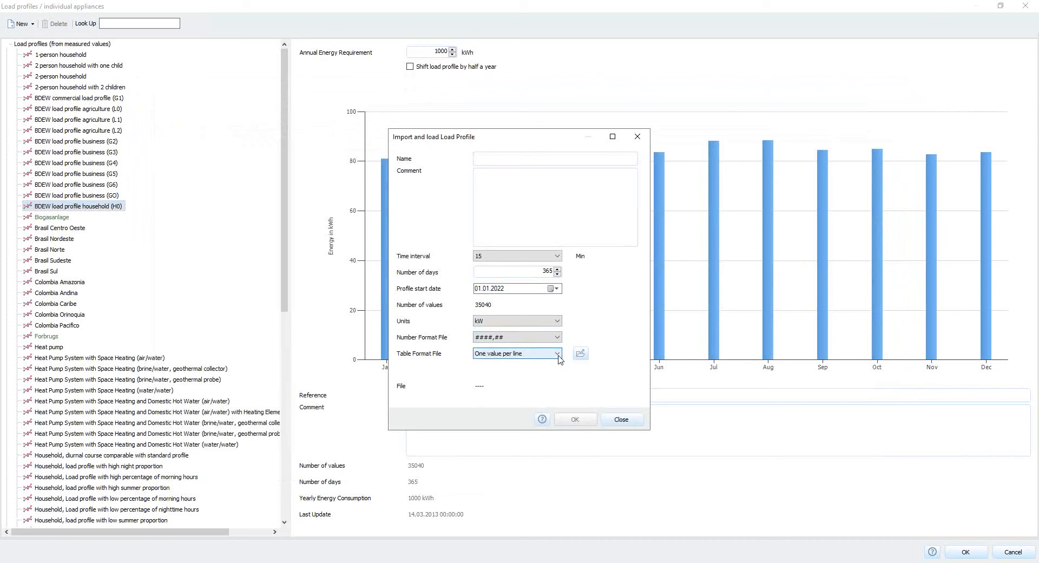
left_click(558, 354)
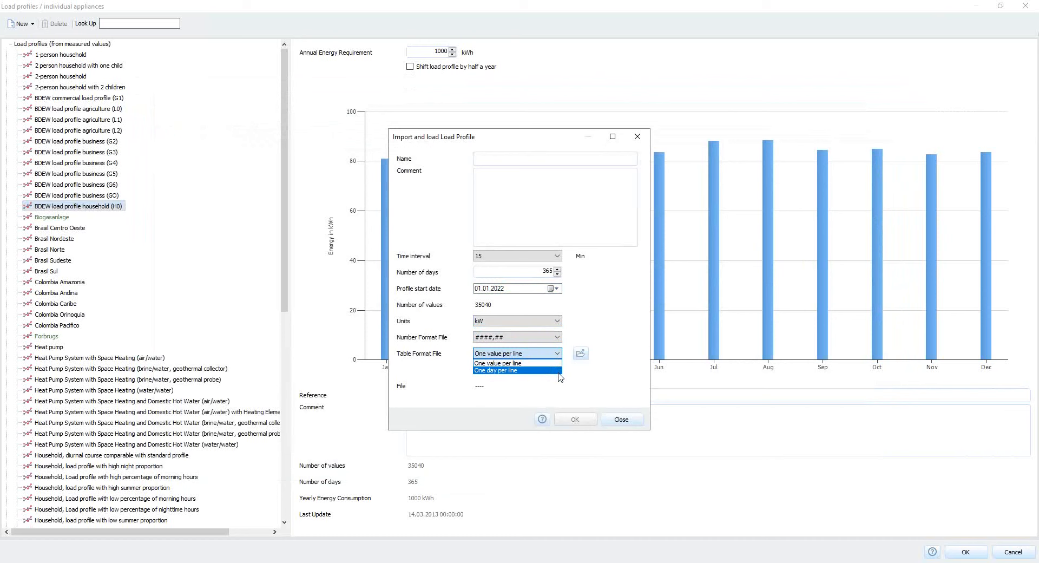
left_click(554, 364)
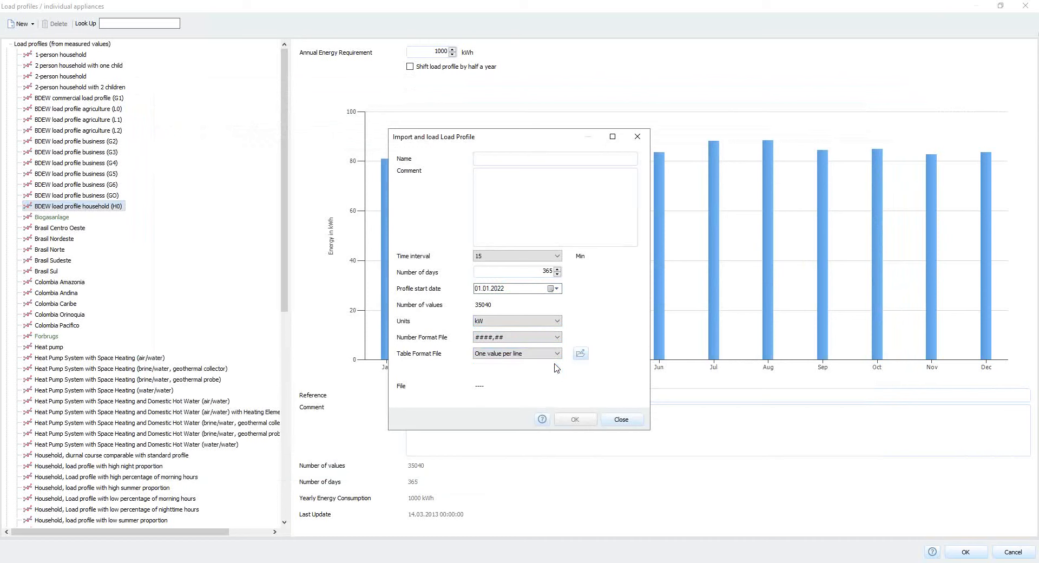
Step: Import the load profile from the file Household_5000kWh.csv in the Webinar folder
left_click(581, 355)
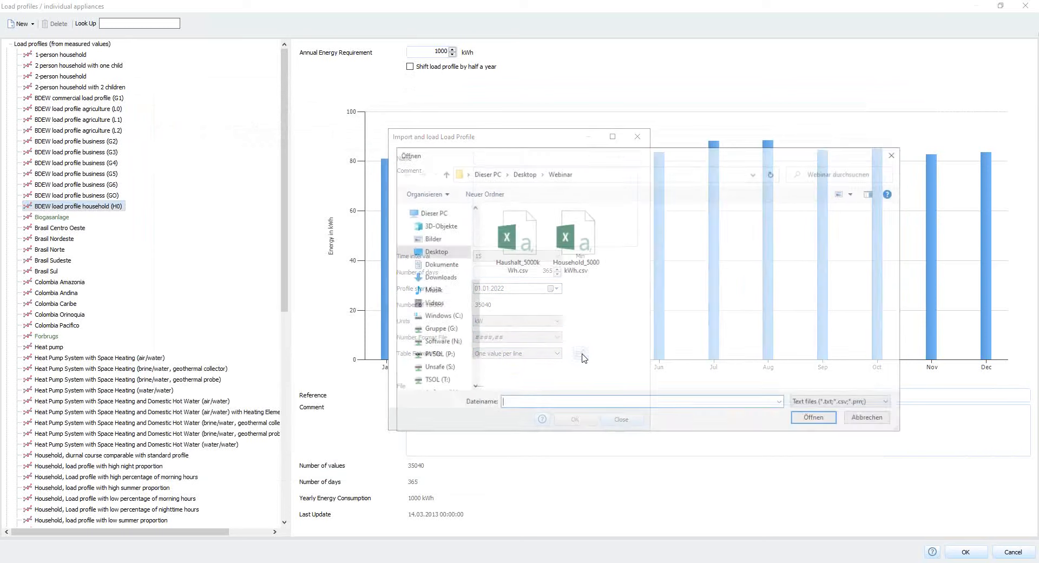
left_click(584, 225)
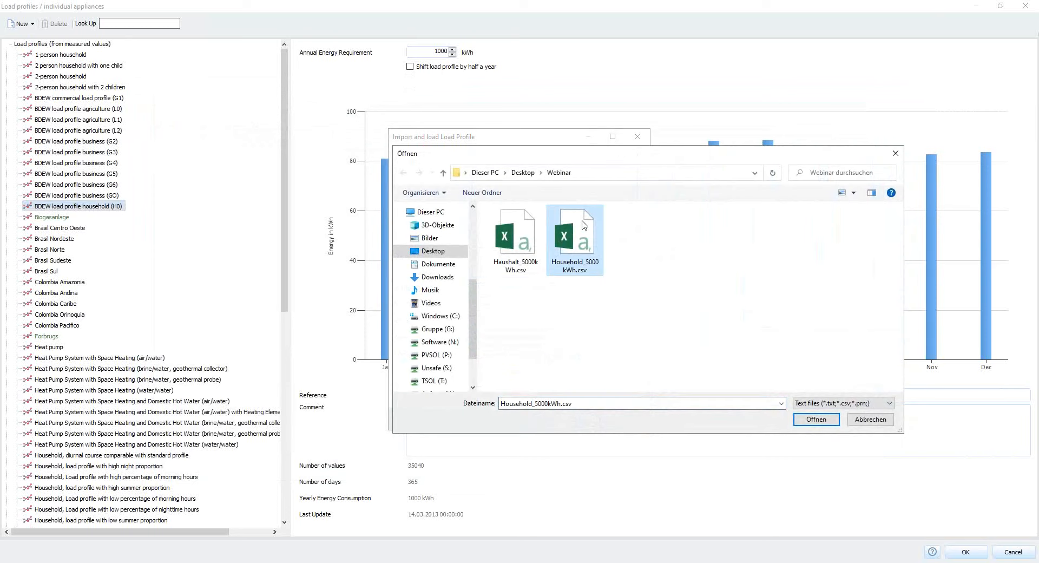
left_click(816, 421)
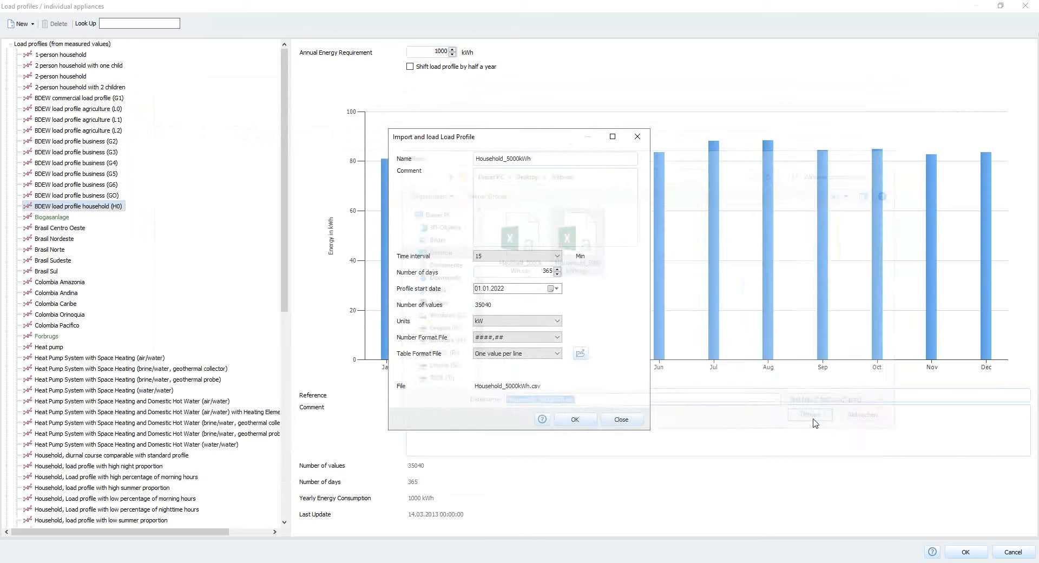
left_click(575, 420)
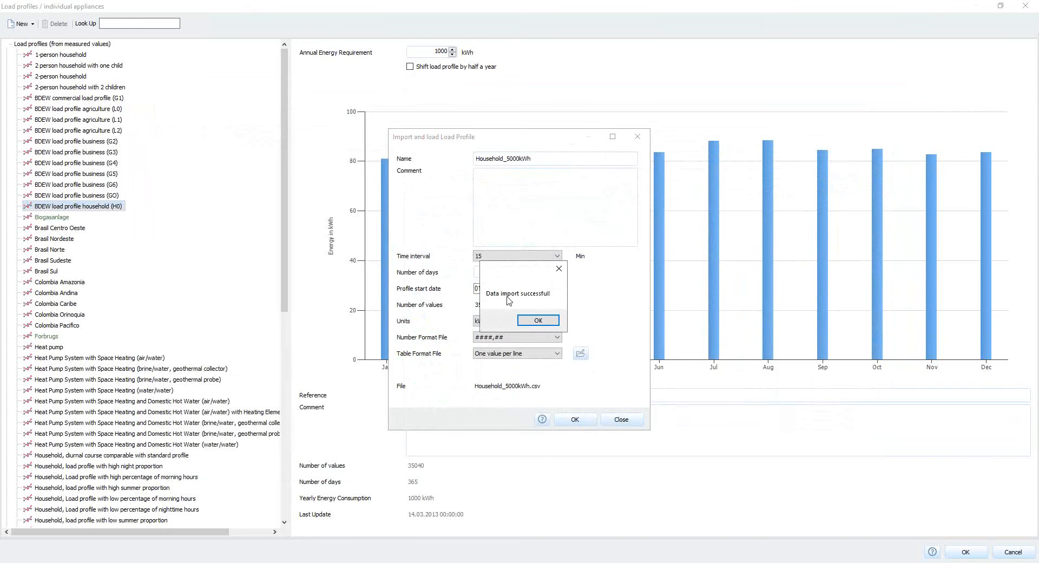
left_click(538, 320)
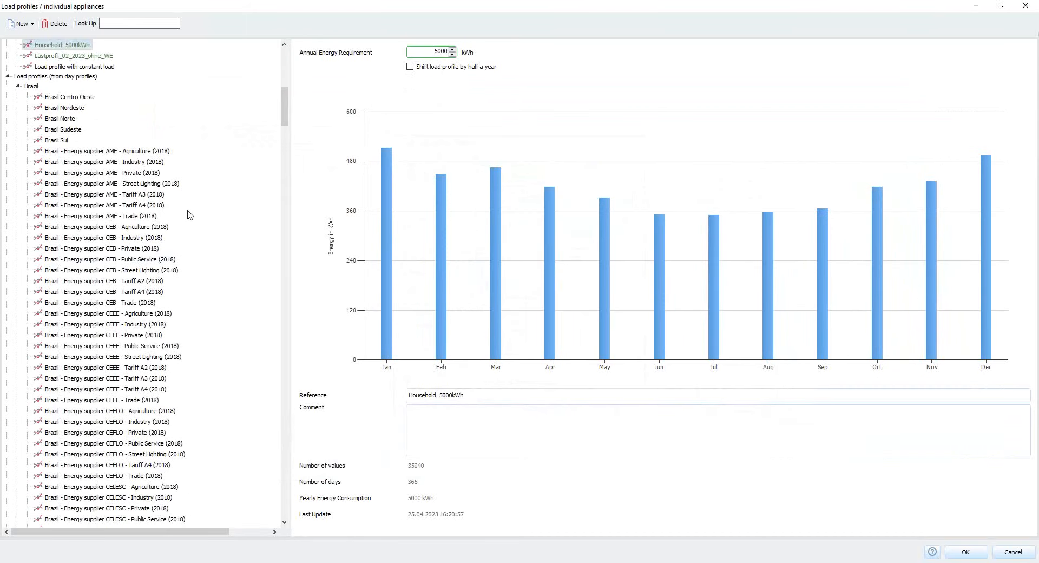
Step: Add the imported Household_5000kWh load profile to the project's consumption with its 5000 kWh annual energy requirement
left_click_drag(286, 116, 285, 81)
scroll(49, 268, "down", 7)
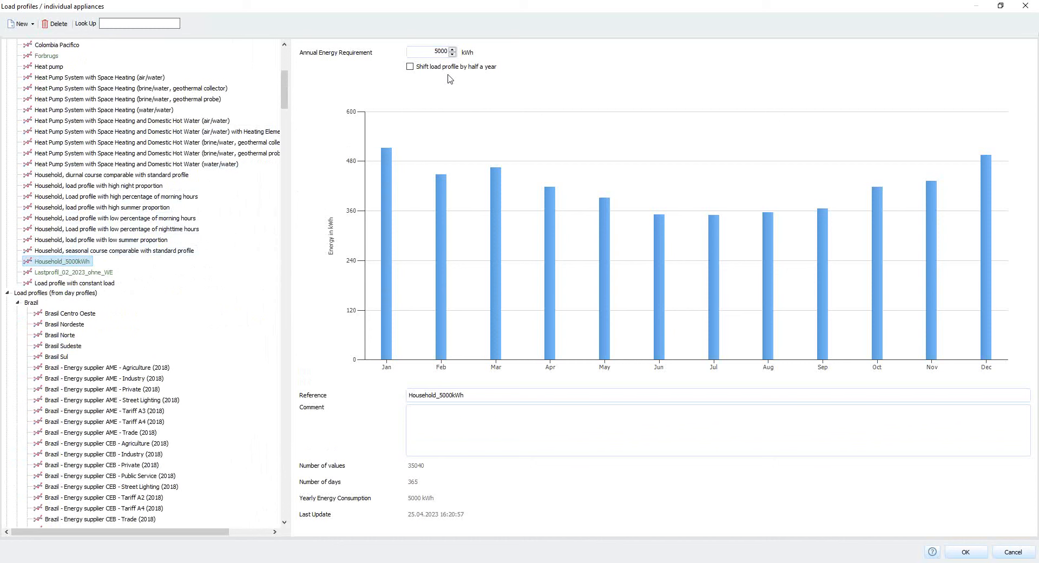
double_click(433, 51)
left_click(966, 552)
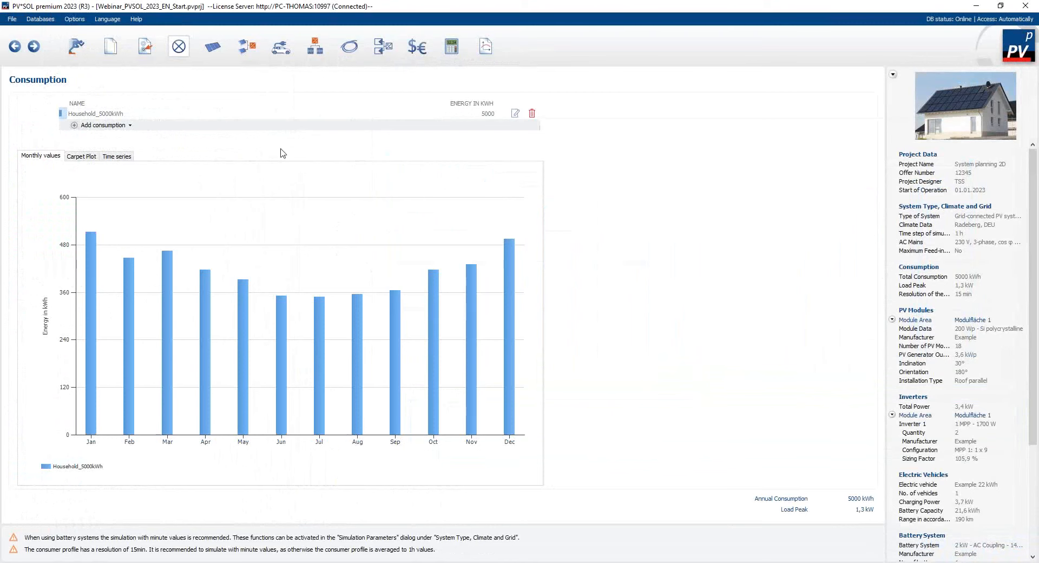
Step: Go to the PV Modules page and view the favorite module manufacturers, keeping the selection limited to favorites
left_click(212, 50)
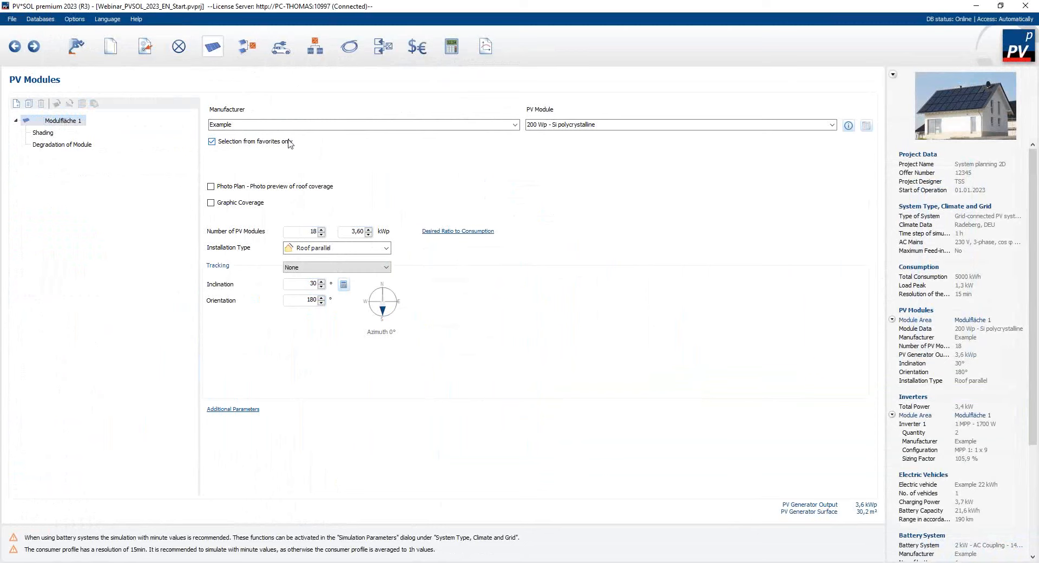
left_click(515, 125)
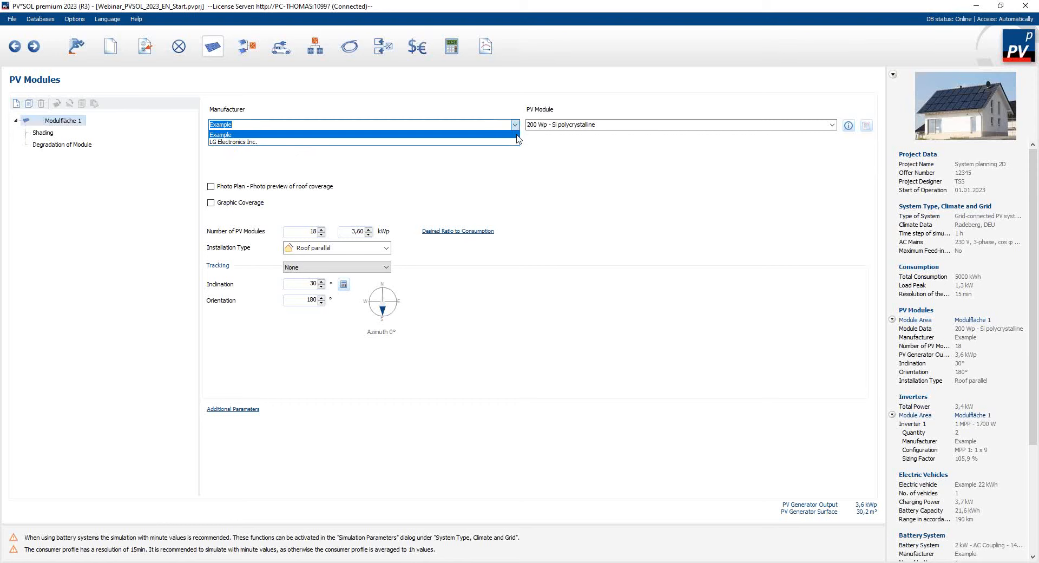
left_click(507, 162)
left_click(211, 142)
left_click(211, 142)
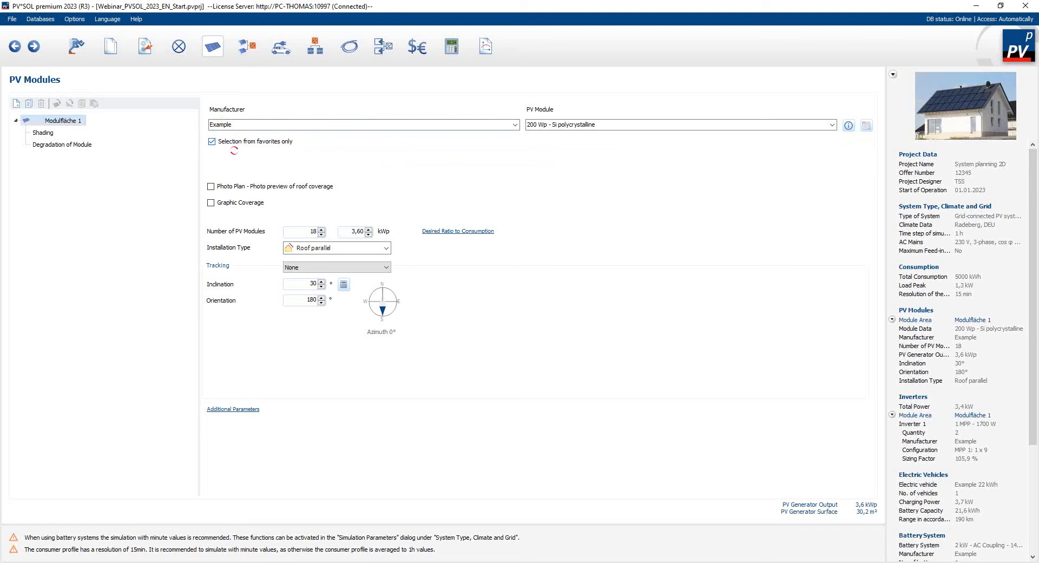
Step: Limit the module selection to favorites only and choose LG Electronics Inc. as the PV module manufacturer
left_click(514, 125)
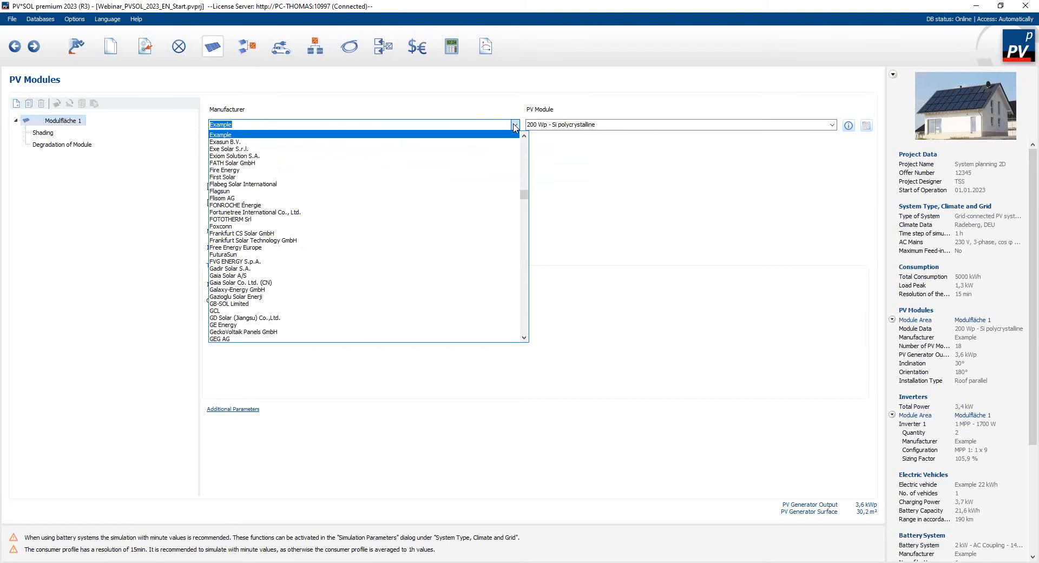
left_click(515, 127)
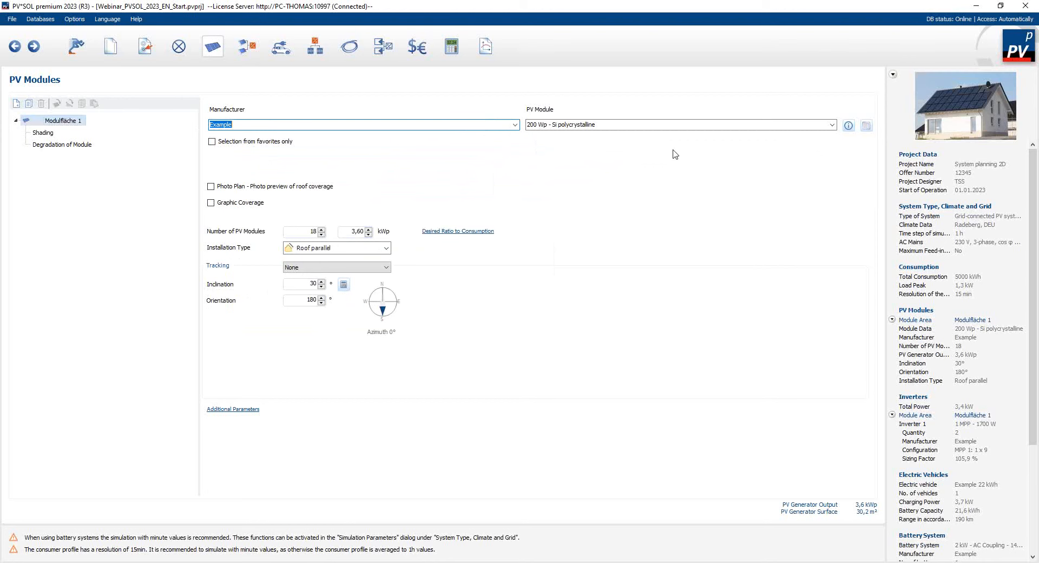
left_click(211, 142)
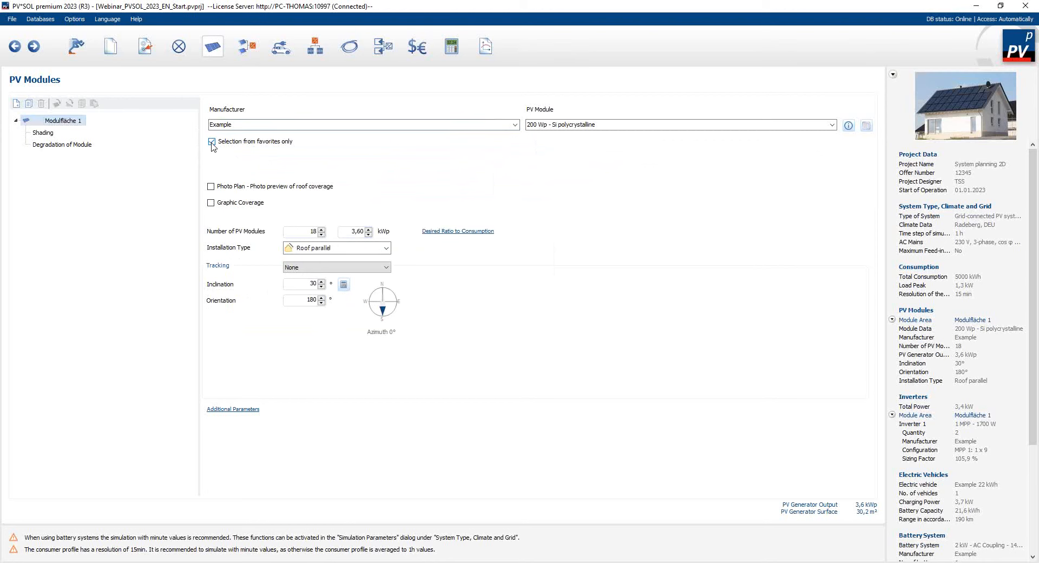
left_click(515, 124)
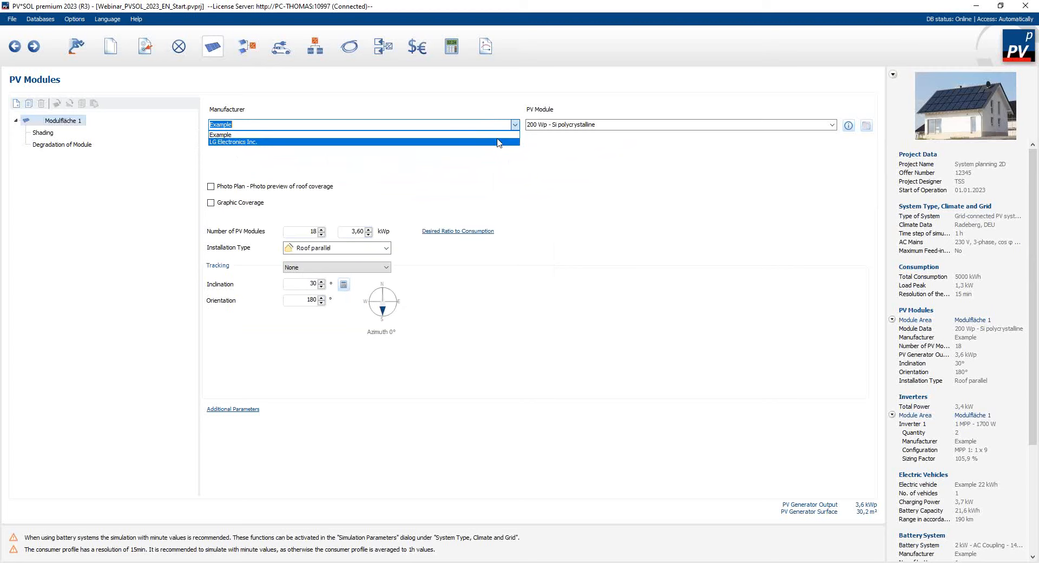
left_click(499, 143)
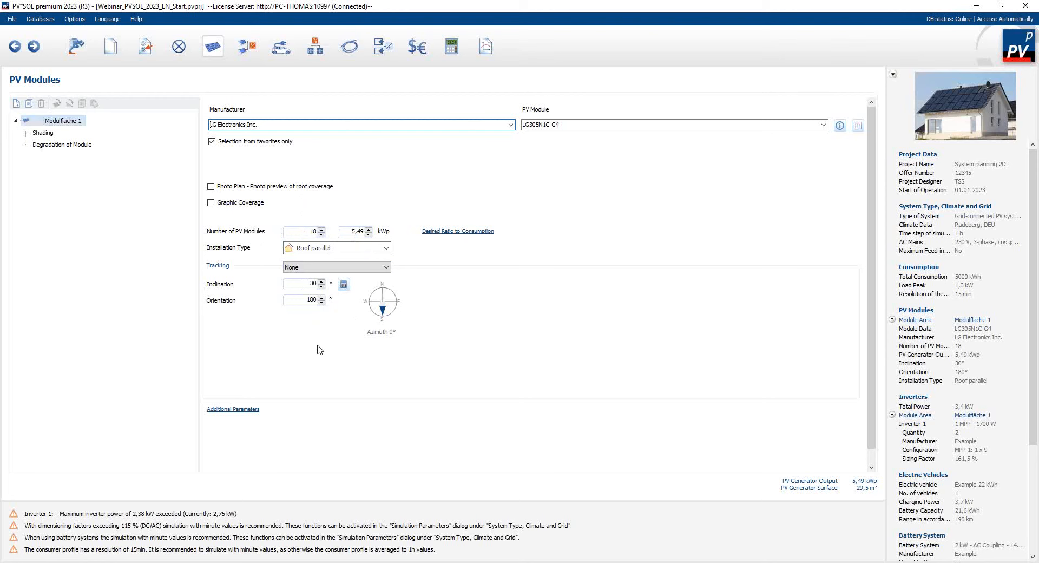
Step: Review the installation types and try each tracking option from Single North-South Axis through Dual Axis, ending with tracking set to None
left_click(386, 248)
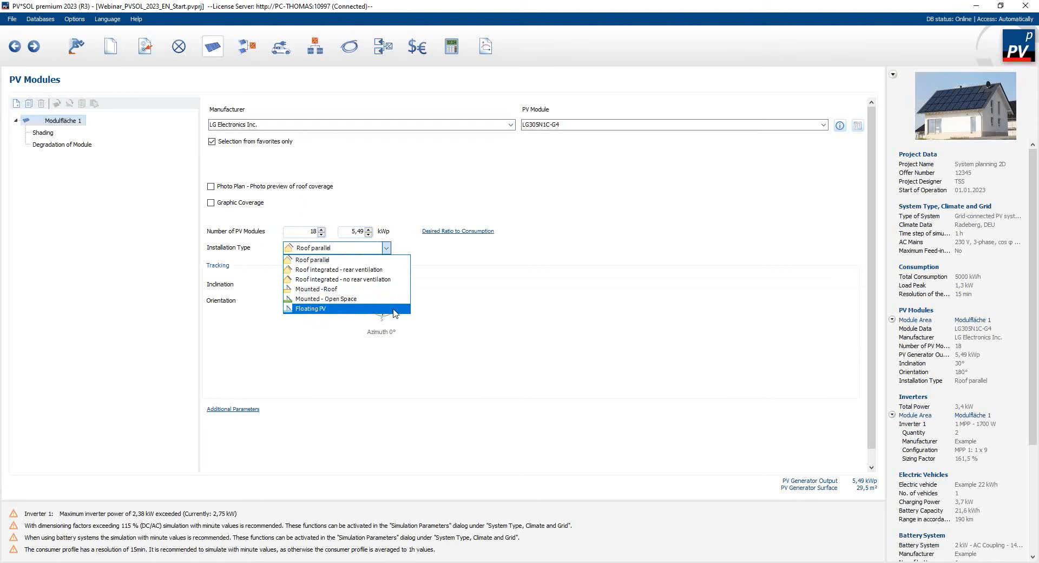
left_click(389, 249)
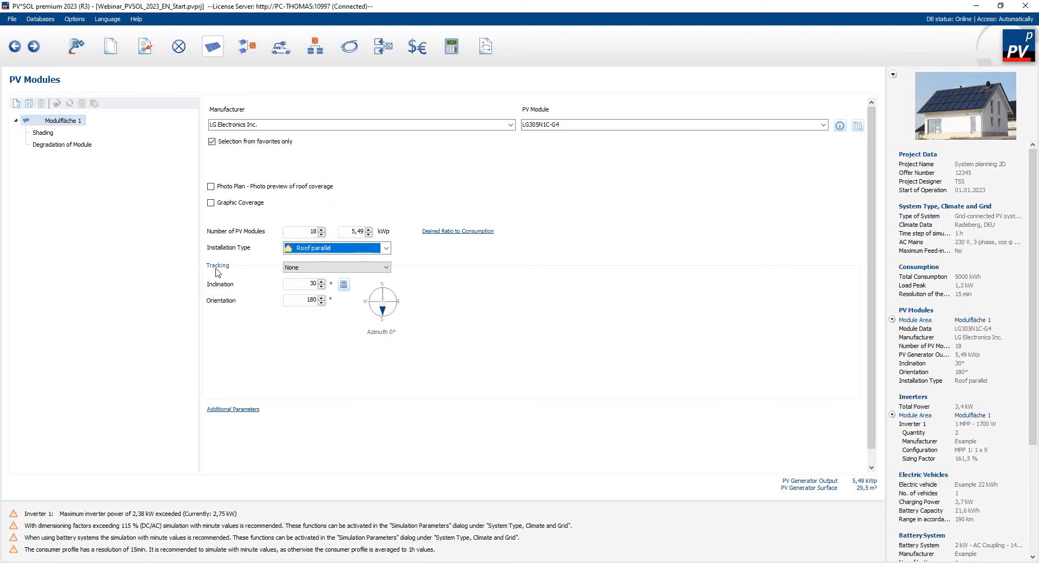
left_click(386, 267)
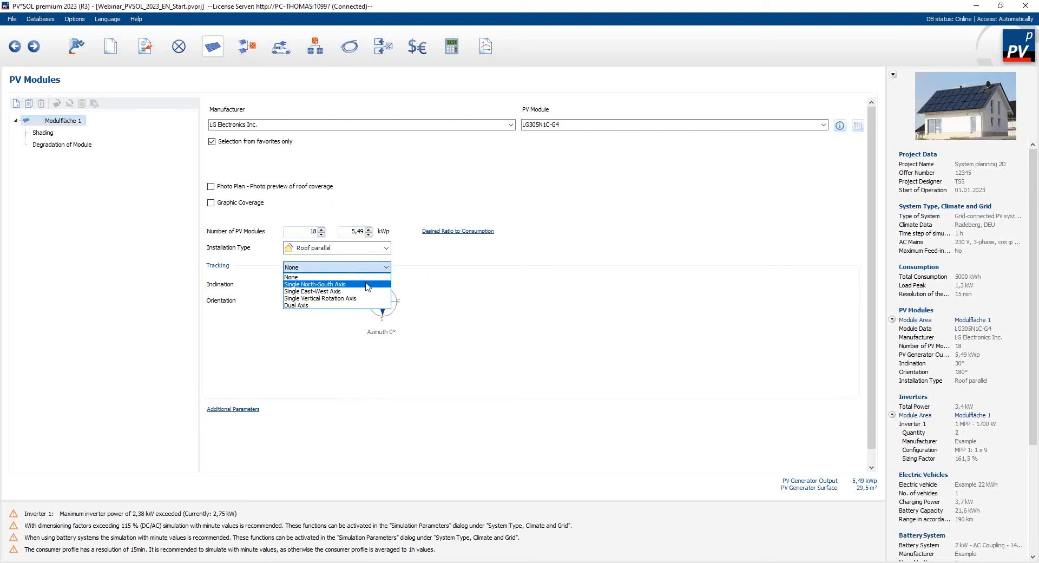
left_click(368, 284)
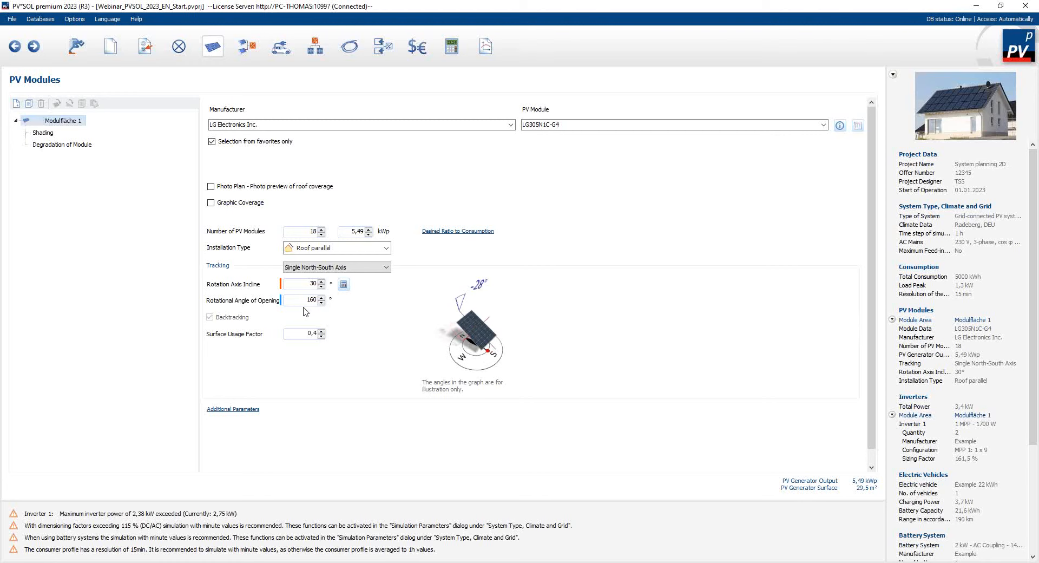
left_click(386, 268)
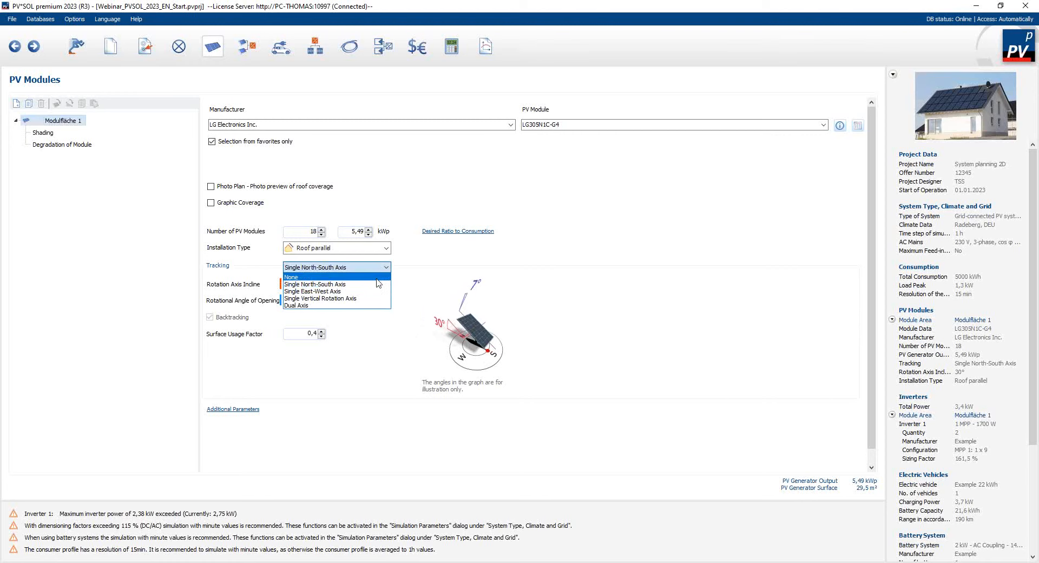
left_click(370, 292)
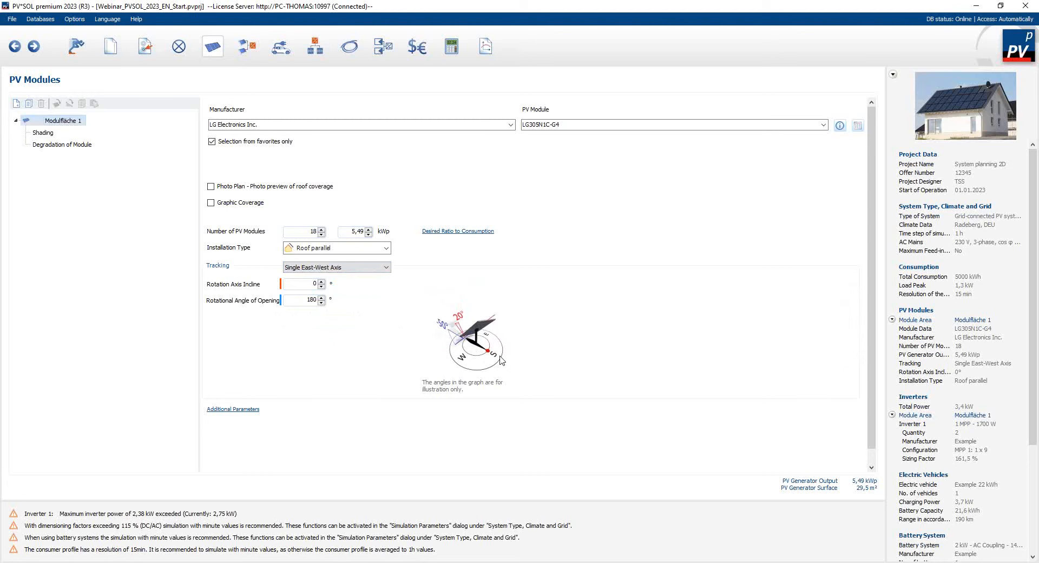
left_click(384, 268)
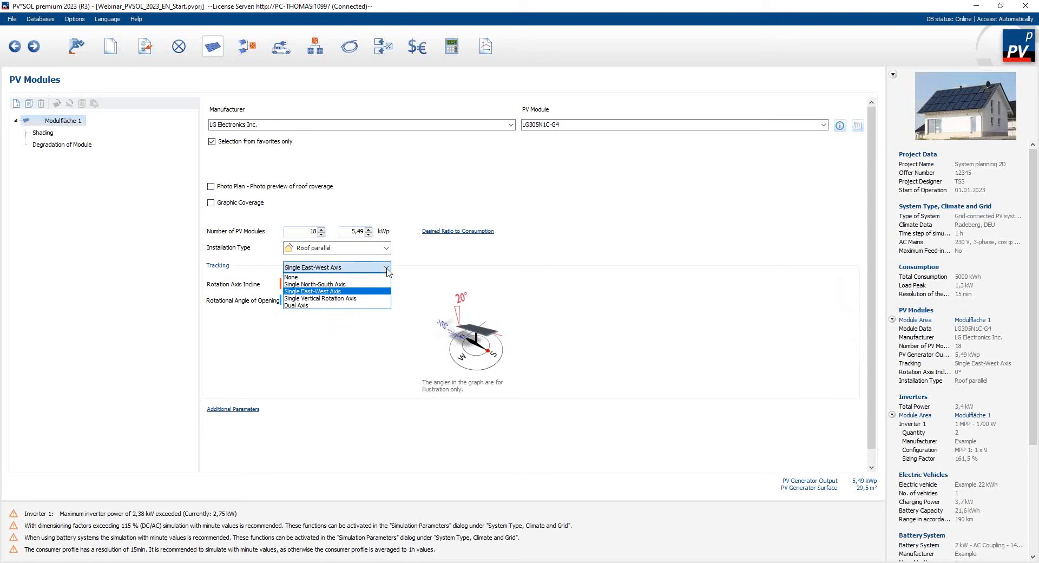
left_click(373, 302)
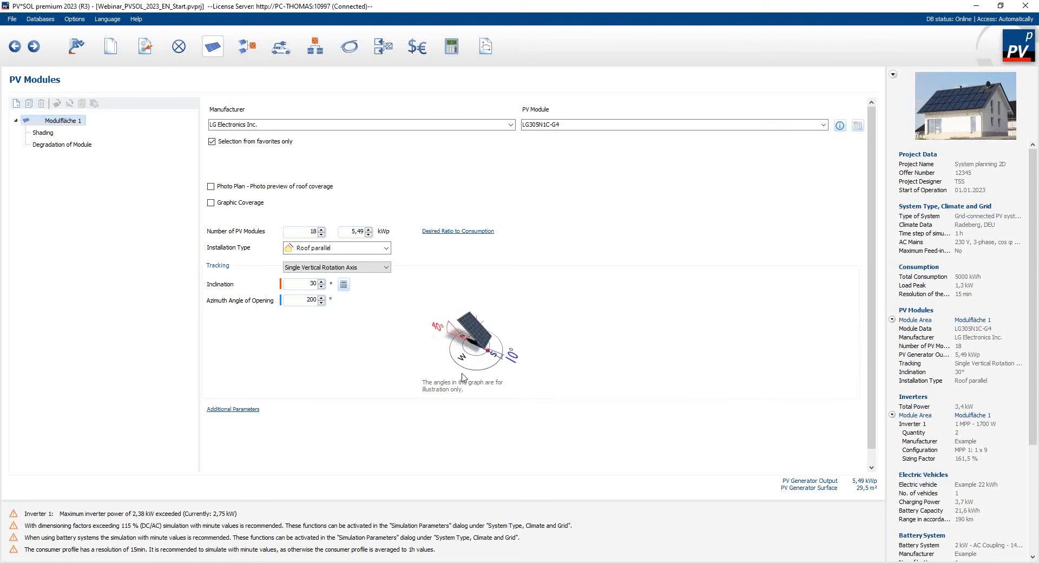
left_click(388, 269)
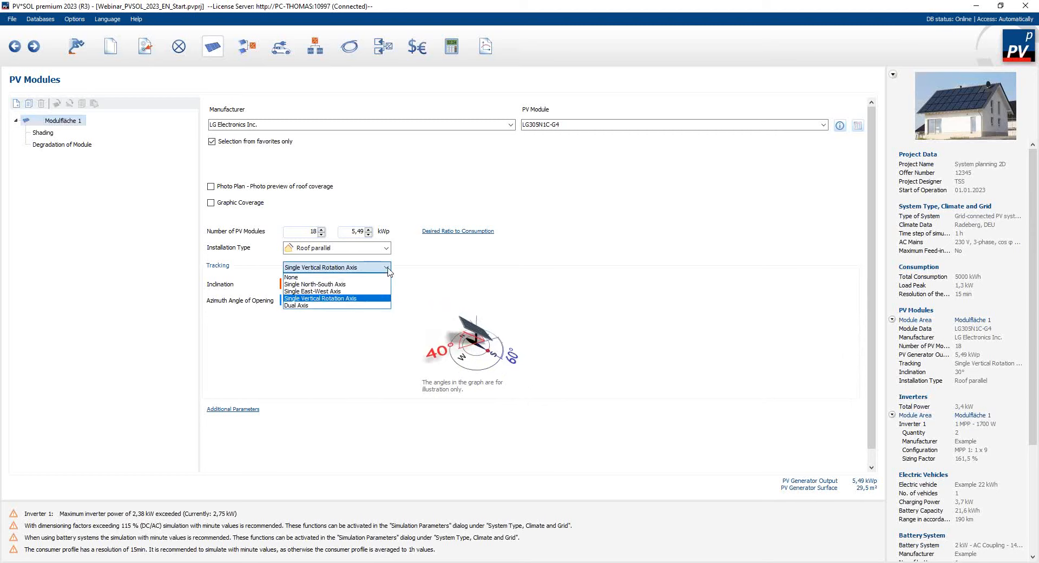
left_click(370, 306)
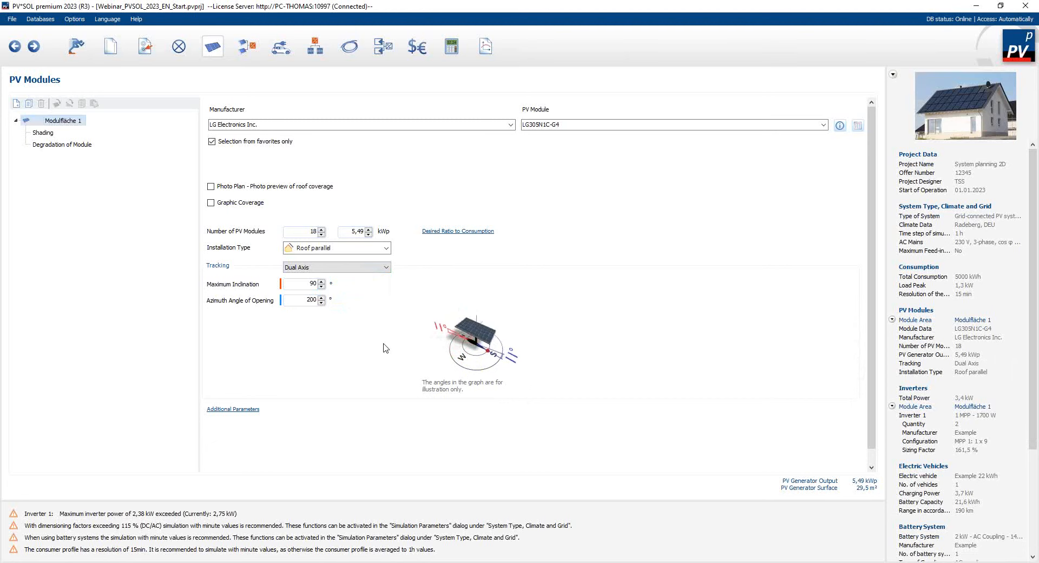
left_click(387, 267)
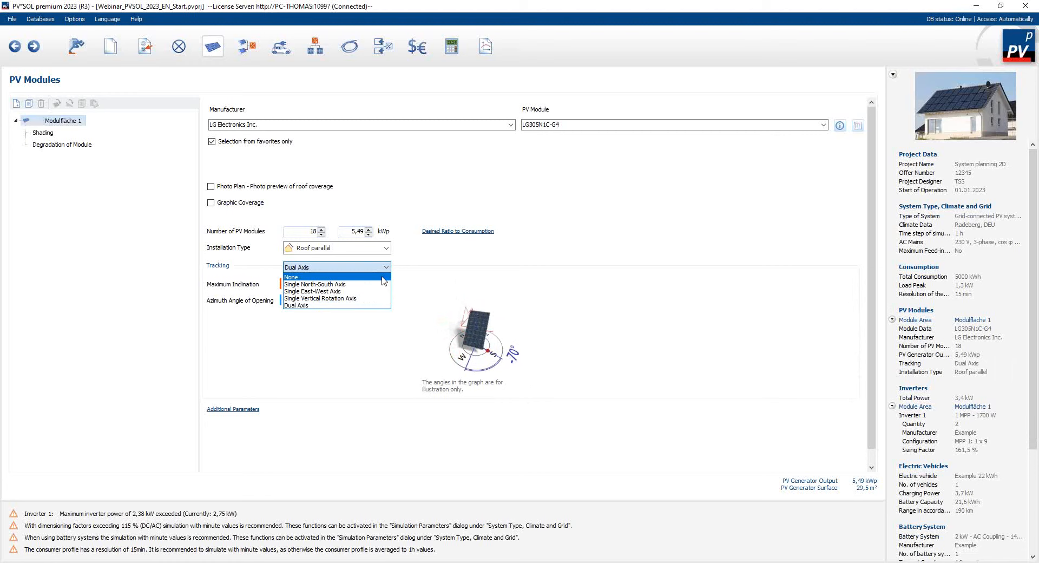
left_click(325, 276)
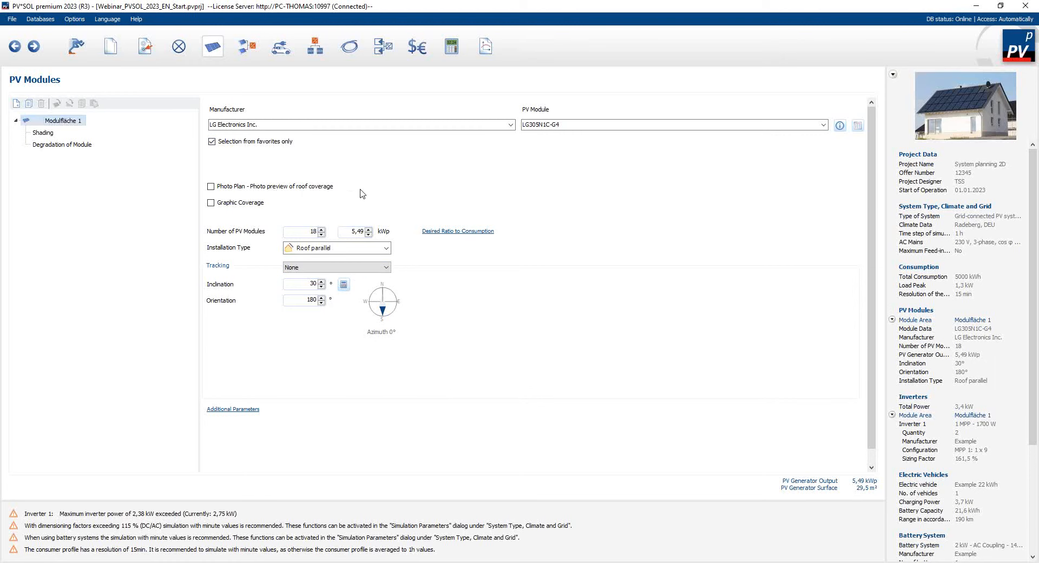
Step: Enable Photo Plan for the module area, open it for editing and import the picture Einfamilienhaus_Rechteck.JPG from the Webinar folder
left_click(211, 187)
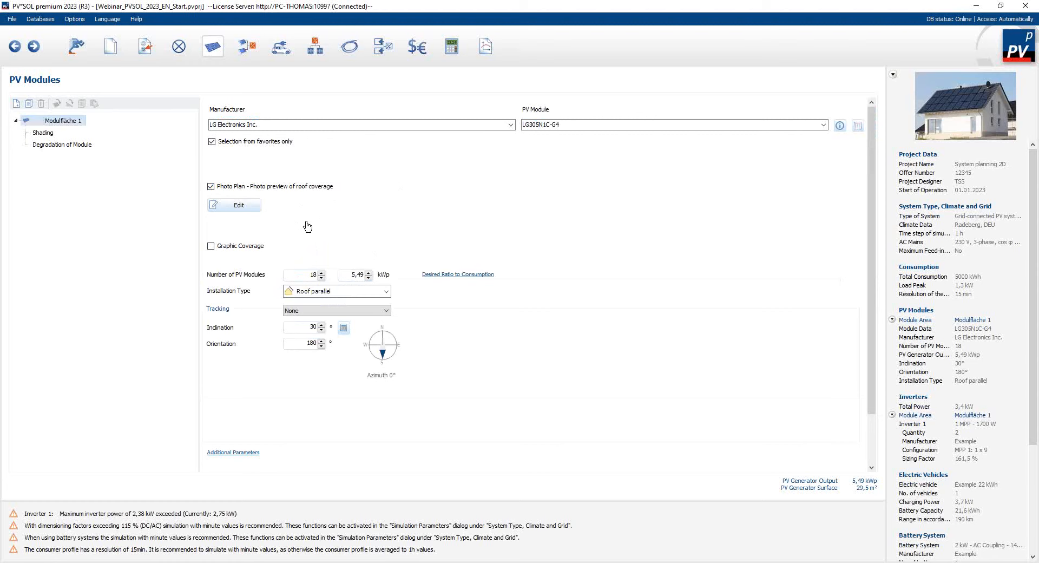
left_click(239, 211)
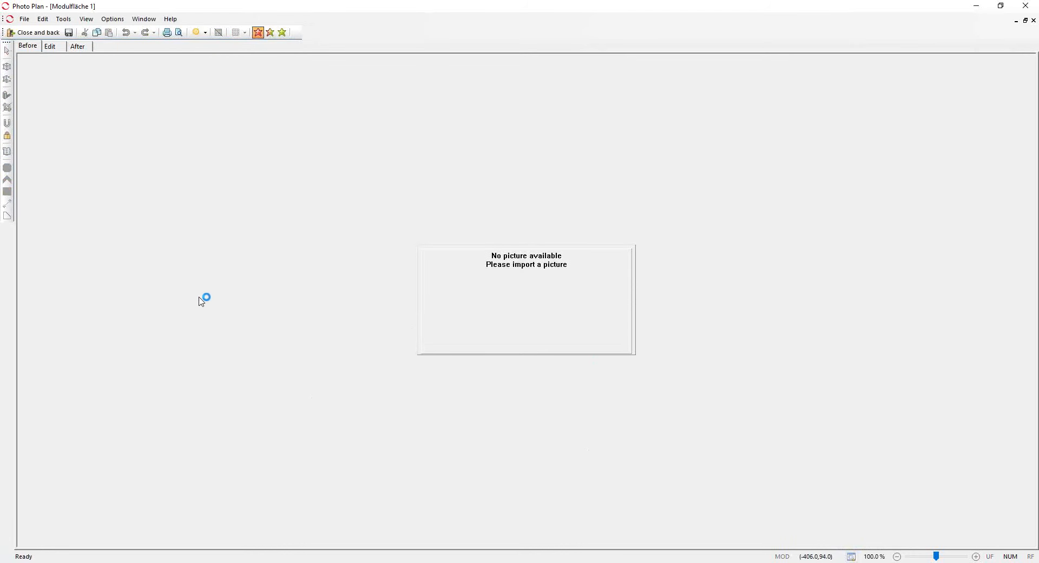
left_click(25, 20)
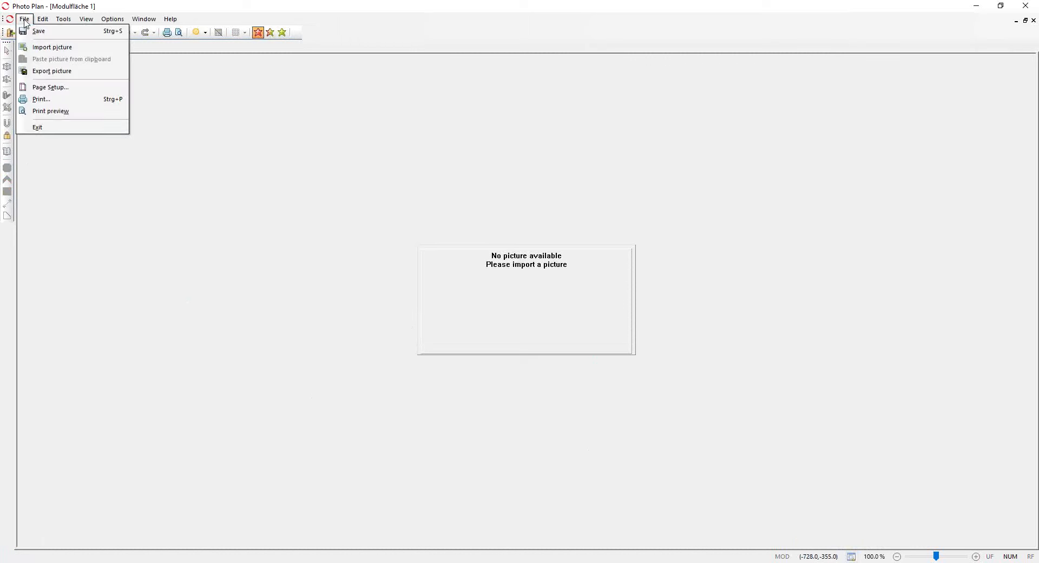
left_click(64, 53)
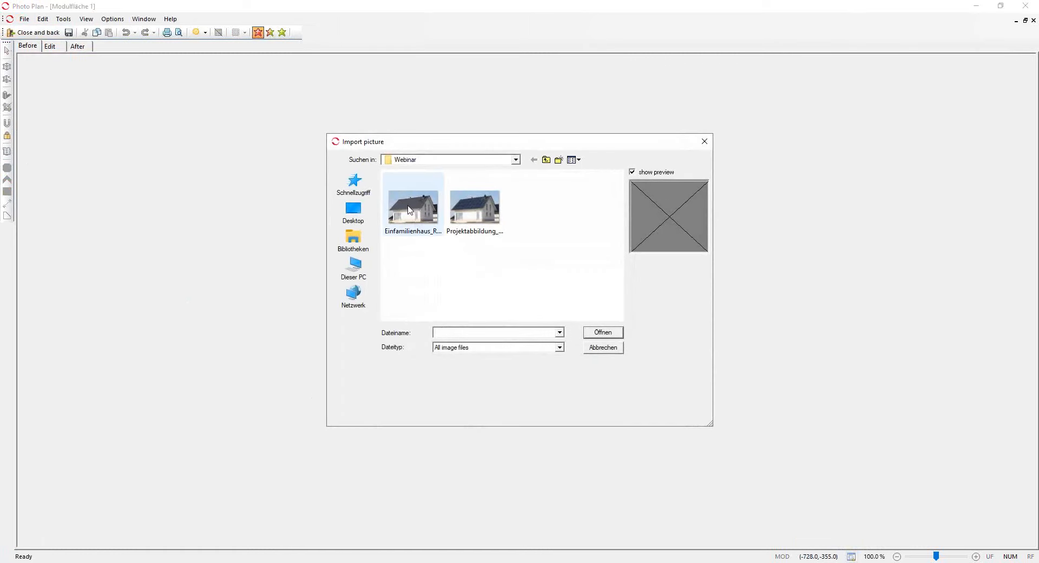
left_click(410, 210)
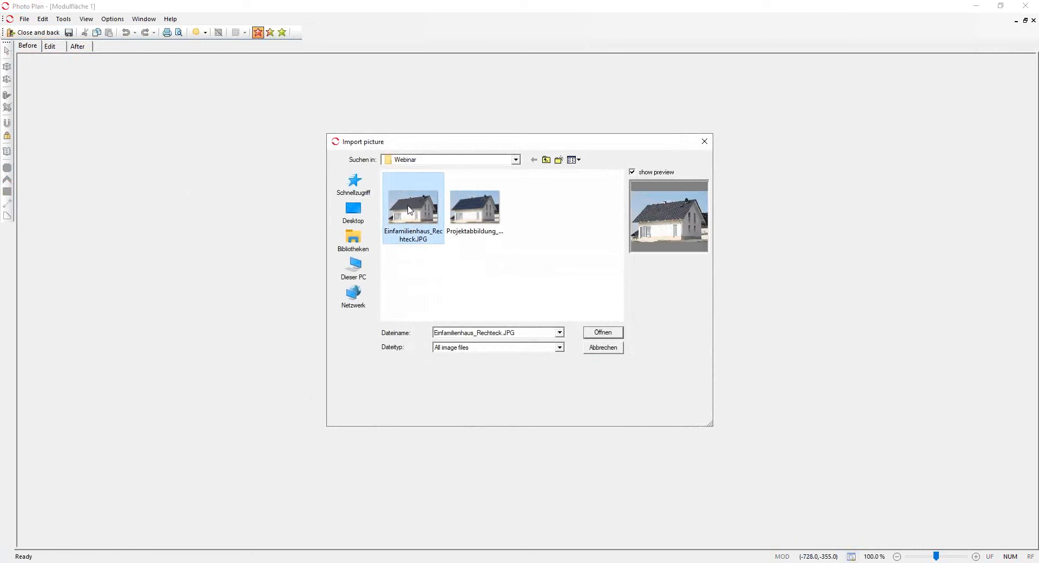
left_click(604, 333)
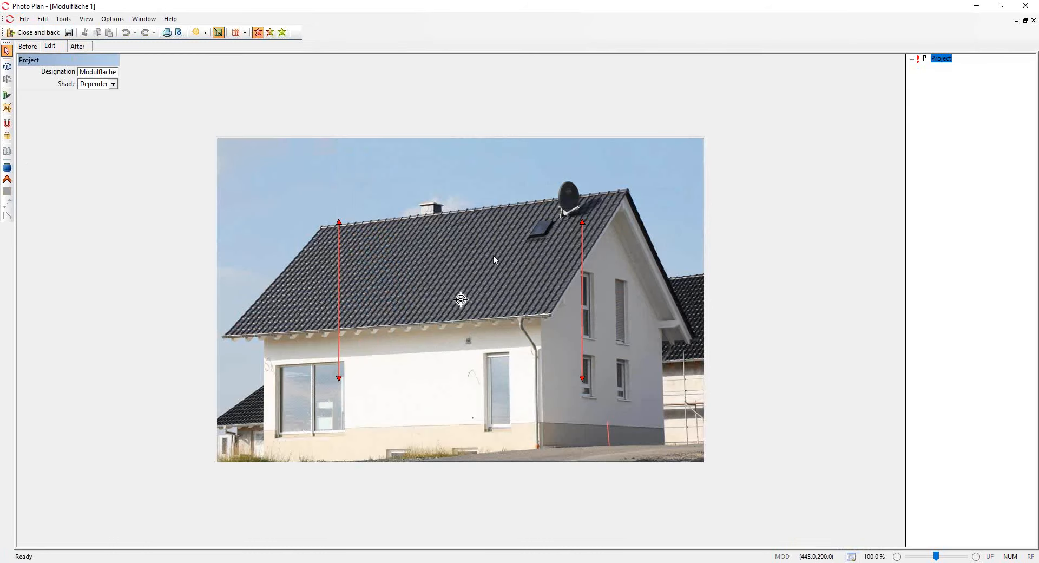
Step: Align one red vertical reference line with the house's left outer wall edge, from the eave down to the ground
scroll(464, 295, "up", 1)
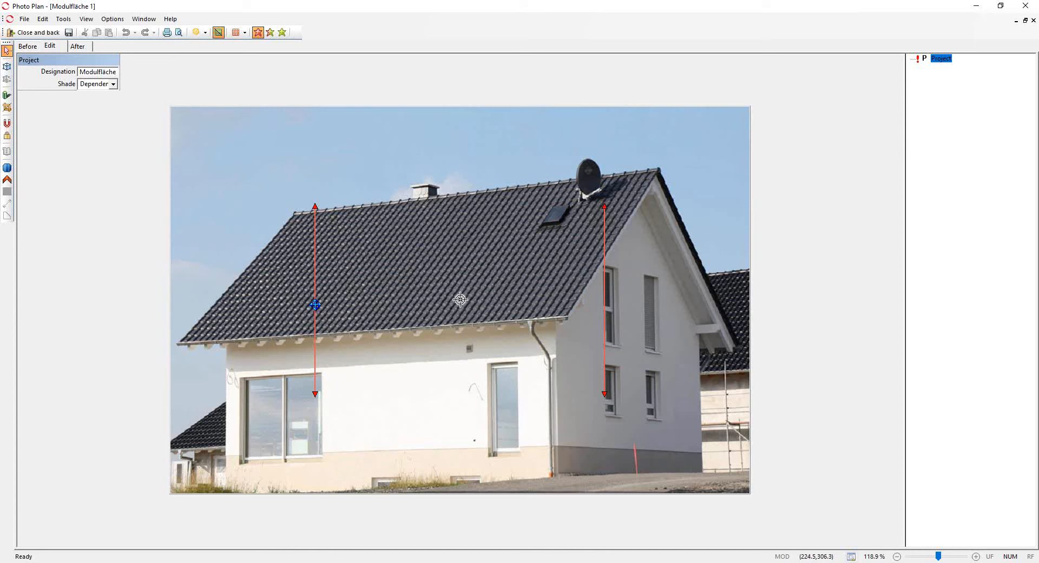
left_click_drag(315, 305, 224, 400)
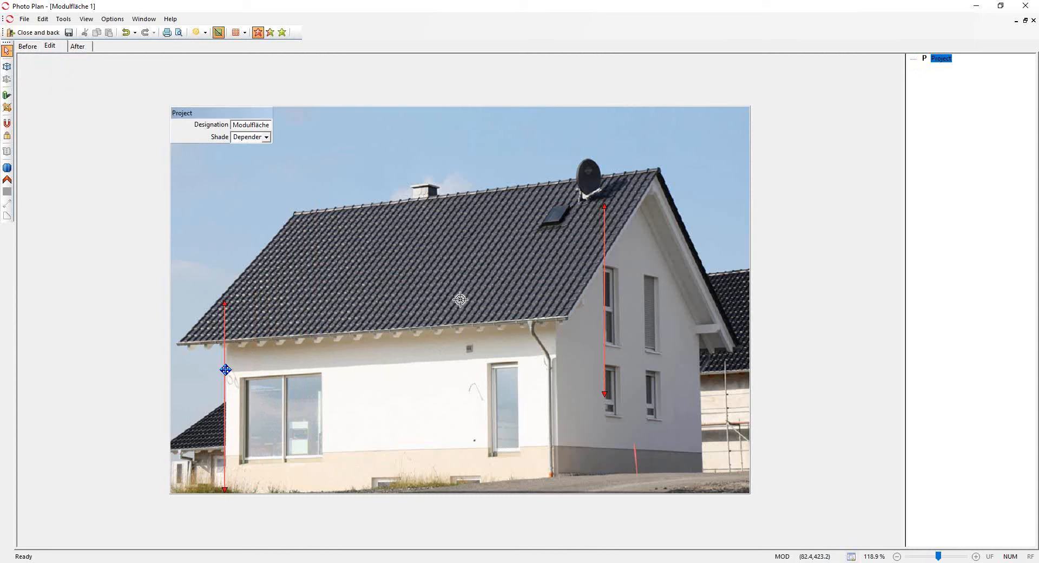
left_click_drag(224, 303, 227, 344)
scroll(211, 406, "up", 1)
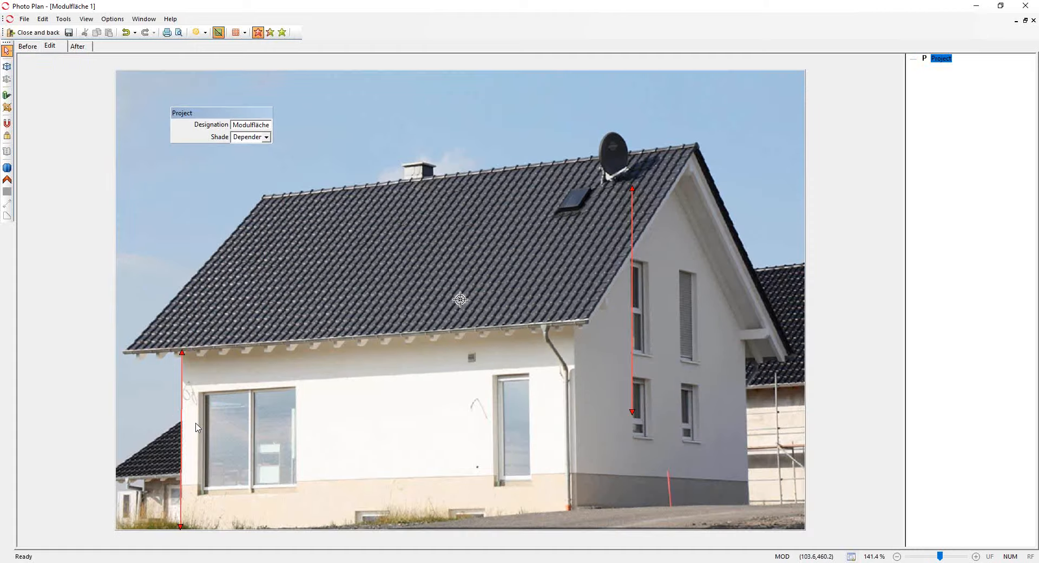
scroll(197, 427, "down", 1)
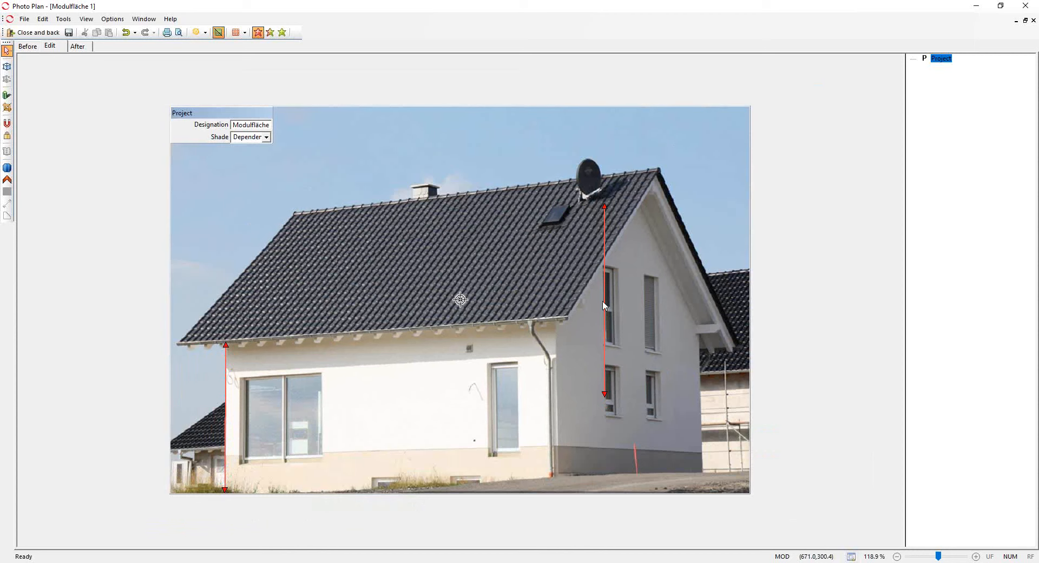
Step: Align the other red vertical reference line with the gable wall's right outer edge, from the roof overhang to the ground
left_click_drag(605, 301, 703, 375)
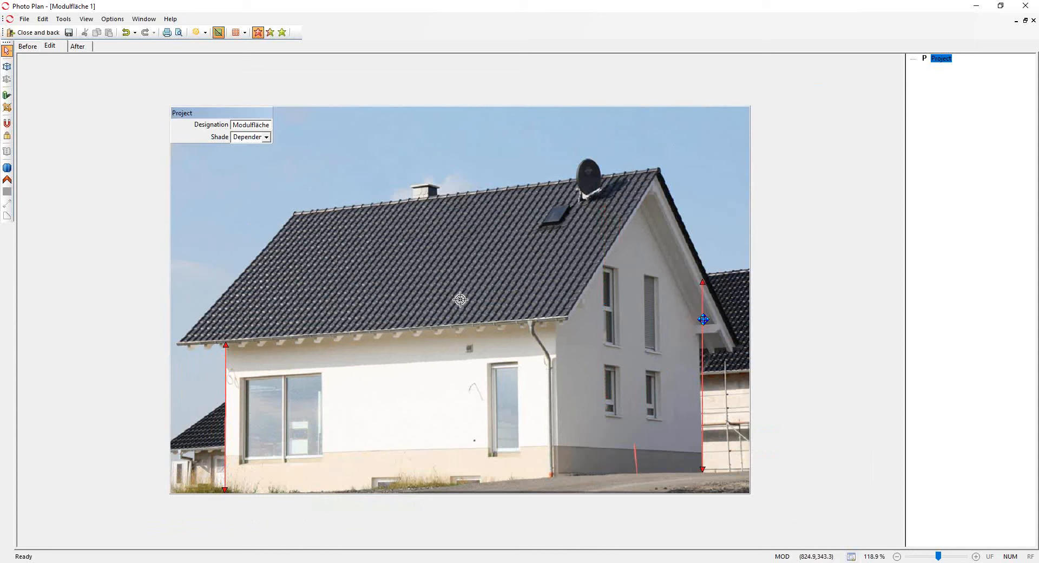
left_click_drag(702, 283, 699, 333)
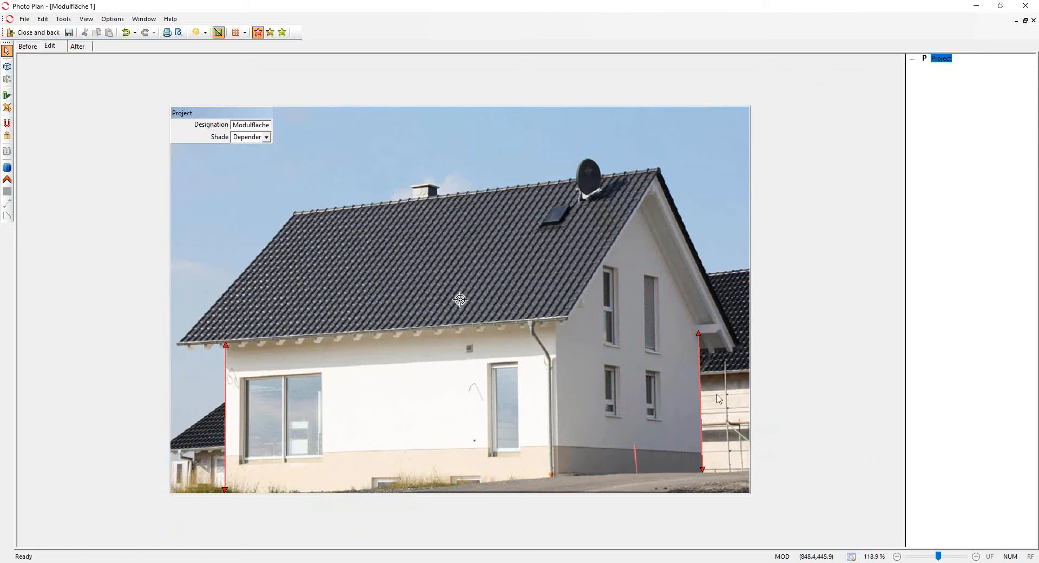
scroll(719, 399, "up", 1)
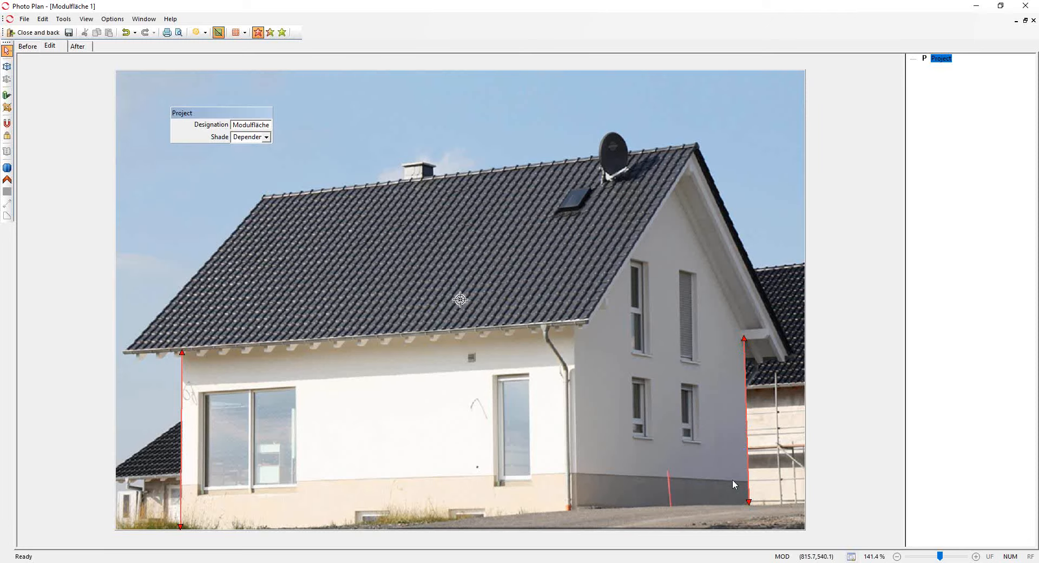
scroll(733, 481, "down", 1)
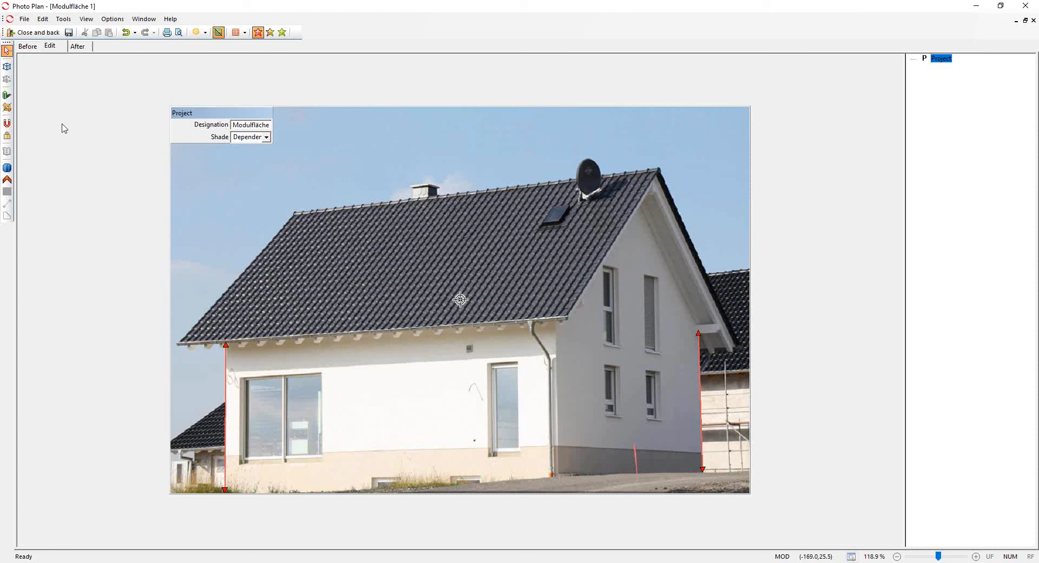
Step: Outline the front roof surface as a 3D geometry through its two ridge corners and two eave corners
left_click(7, 67)
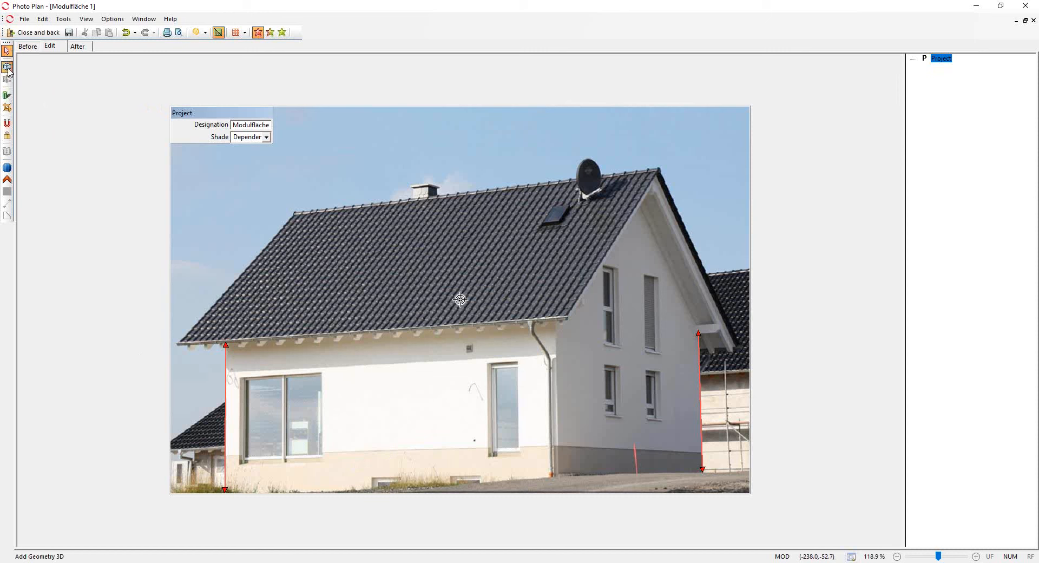
left_click(293, 214)
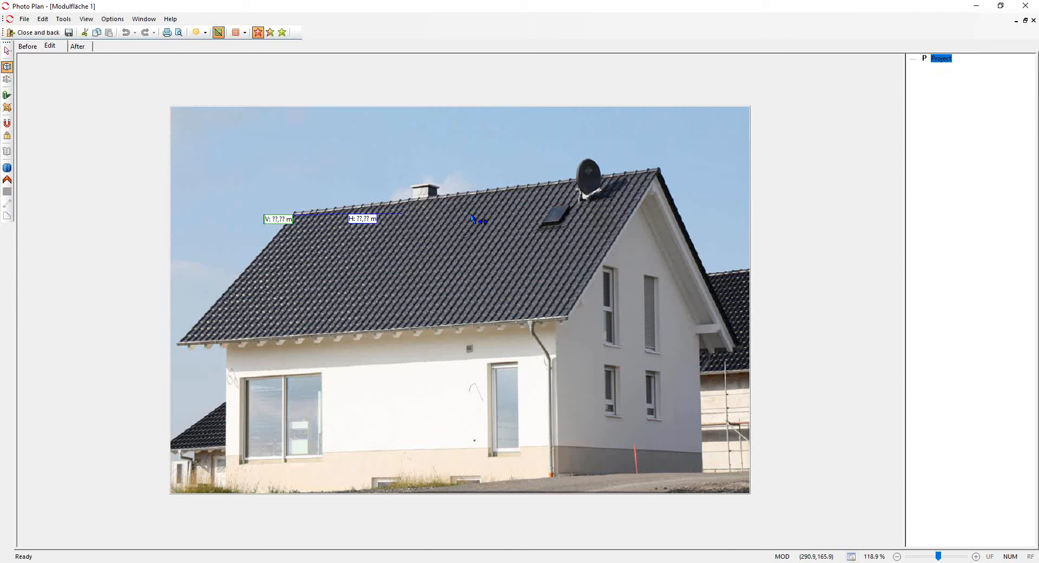
left_click(656, 172)
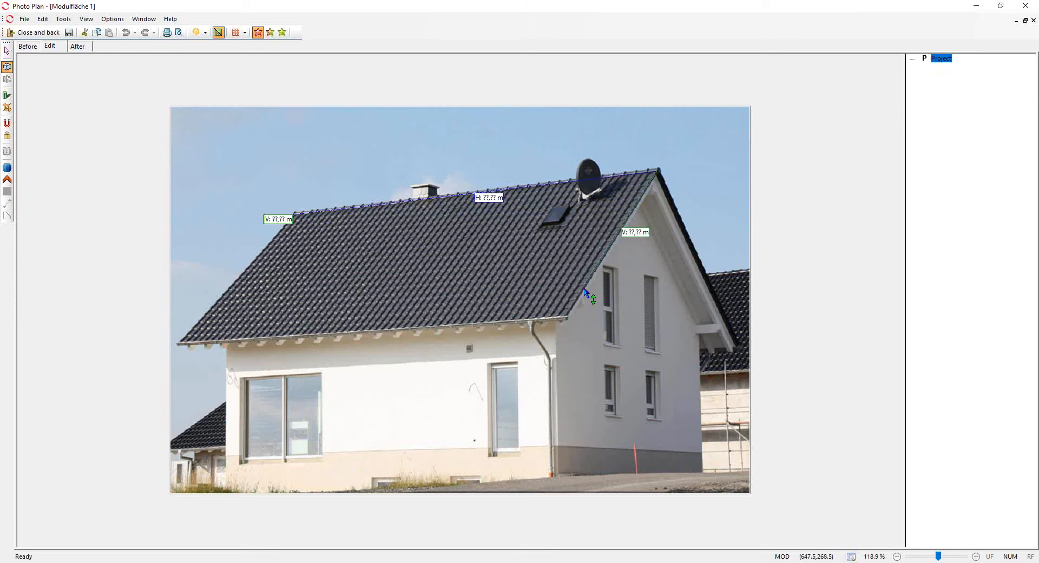
left_click(568, 316)
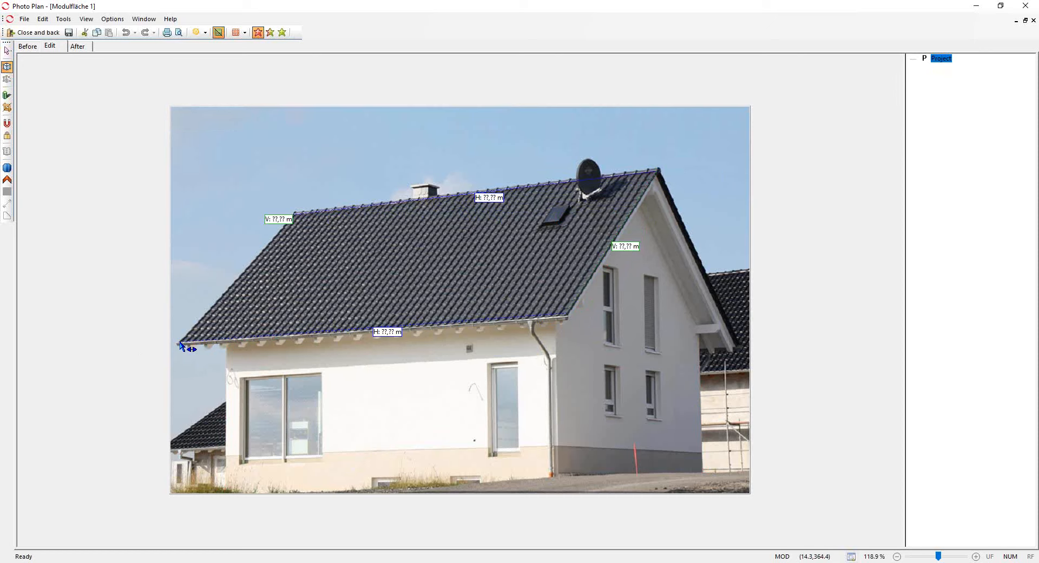
left_click(181, 342)
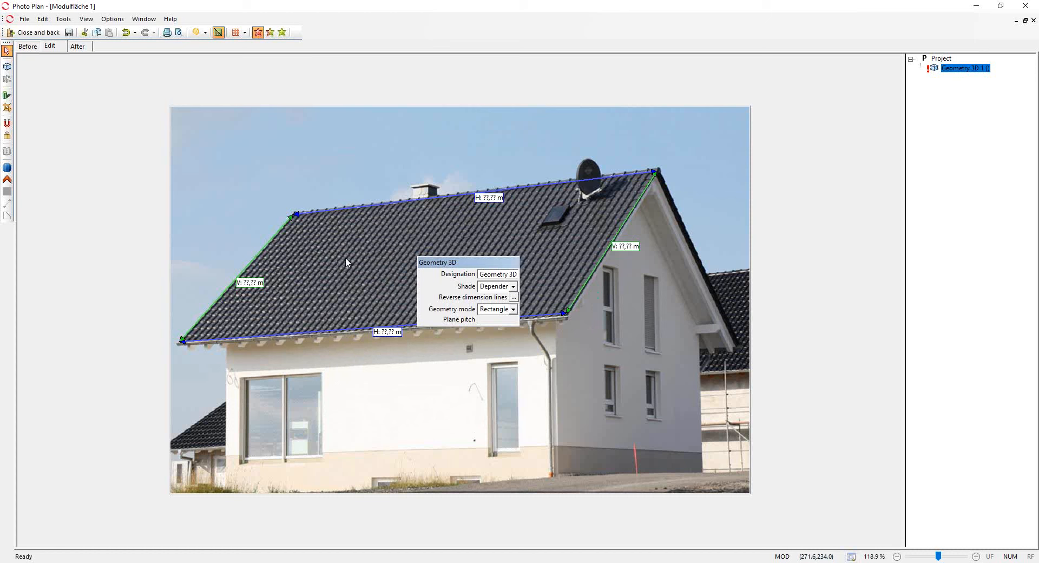
Step: Set the horizontal eave dimension of the roof geometry to 10 m and deselect the geometry
left_click(382, 332)
type("10")
key("Return")
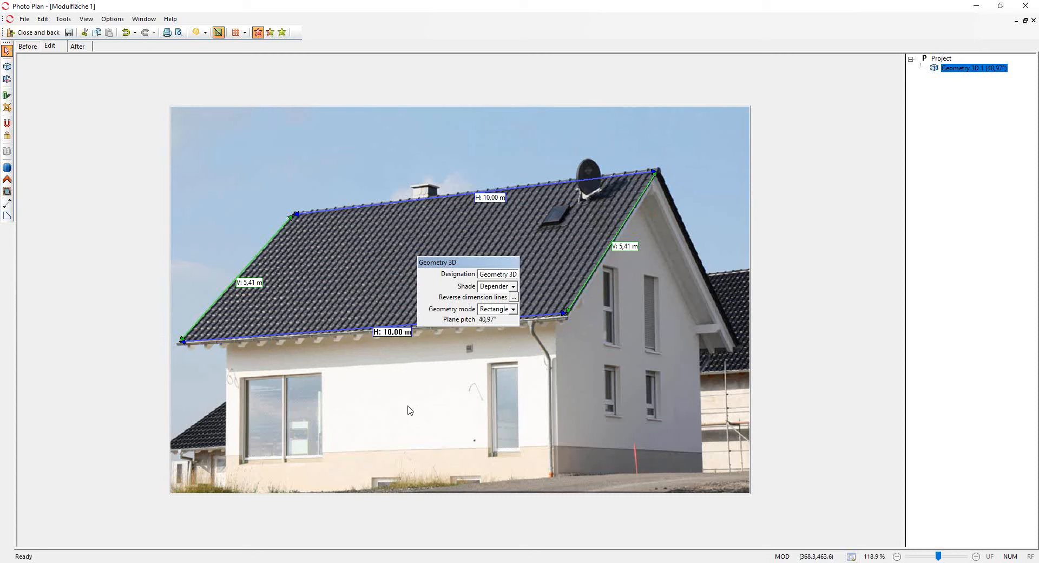
left_click(410, 410)
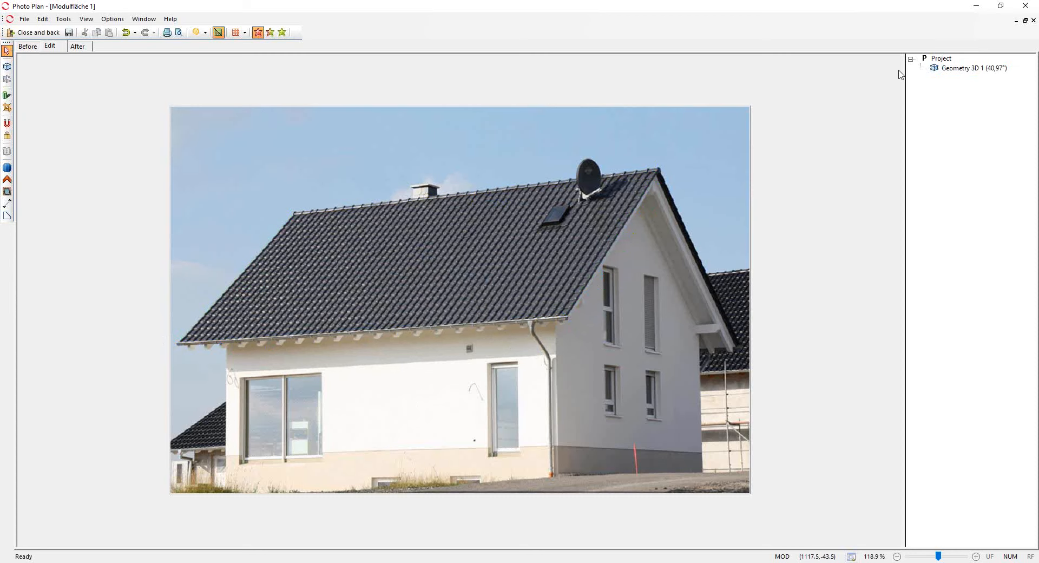
Step: Draw a solar area on the roof geometry, following its four corners to cover the whole front roof surface
left_click(952, 70)
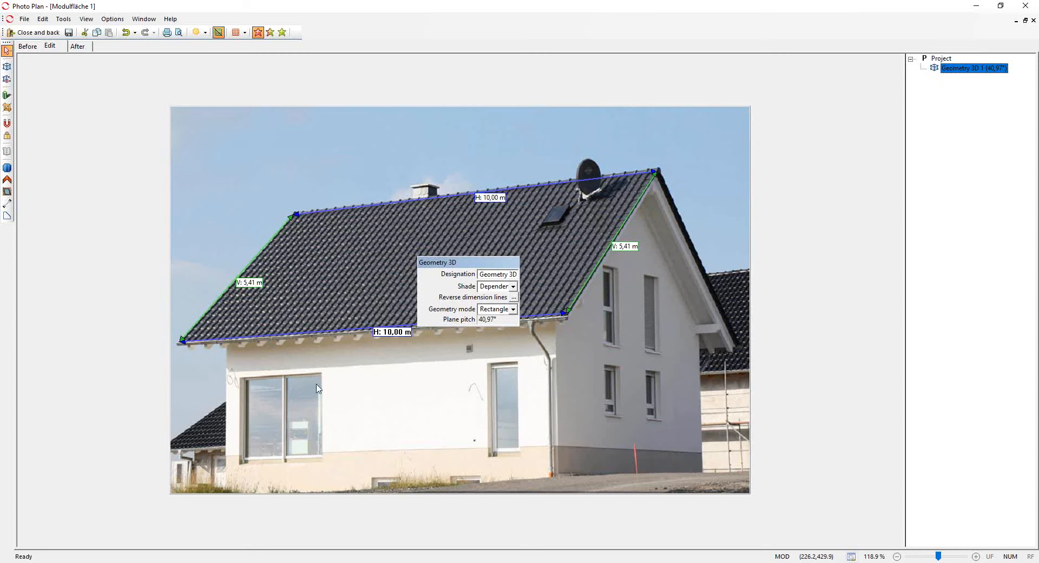
left_click(8, 170)
left_click(8, 170)
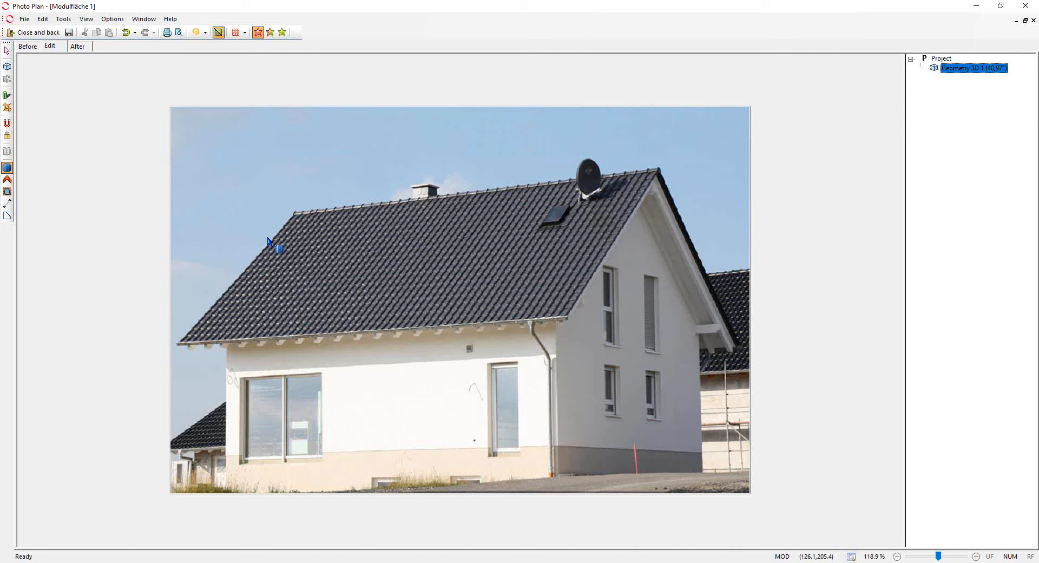
left_click(293, 214)
left_click(656, 172)
left_click(567, 316)
left_click(180, 343)
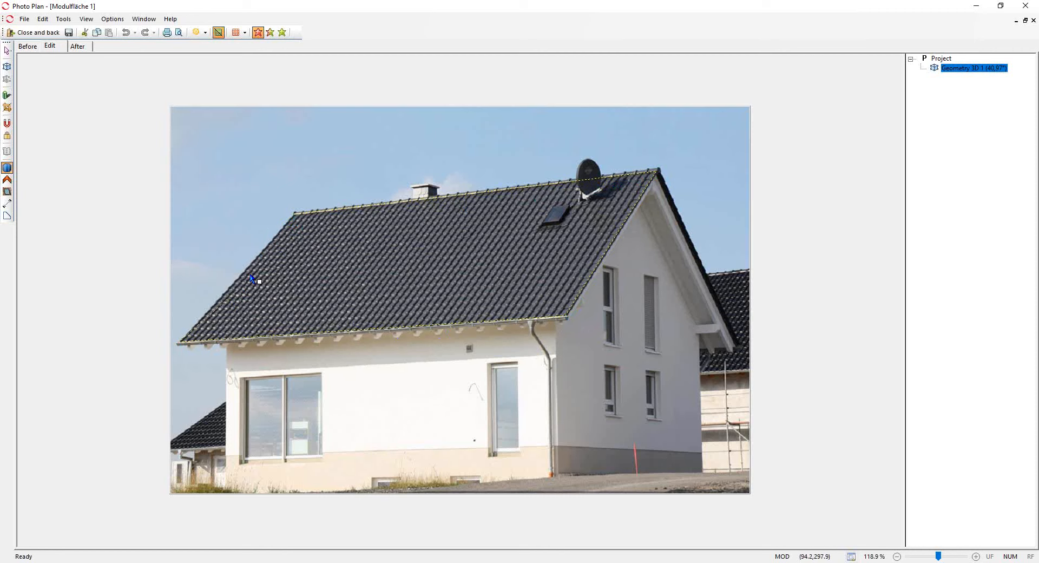
left_click(294, 217)
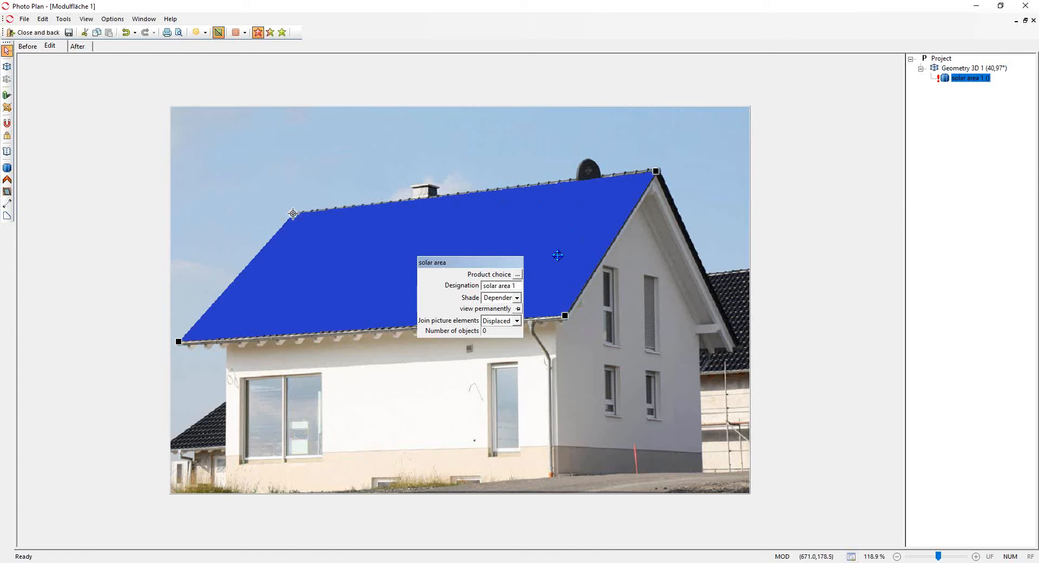
Step: Assign the module LG305N1C-G4 with matt grey border to the solar area, with 0.02 m module spacing
left_click(518, 275)
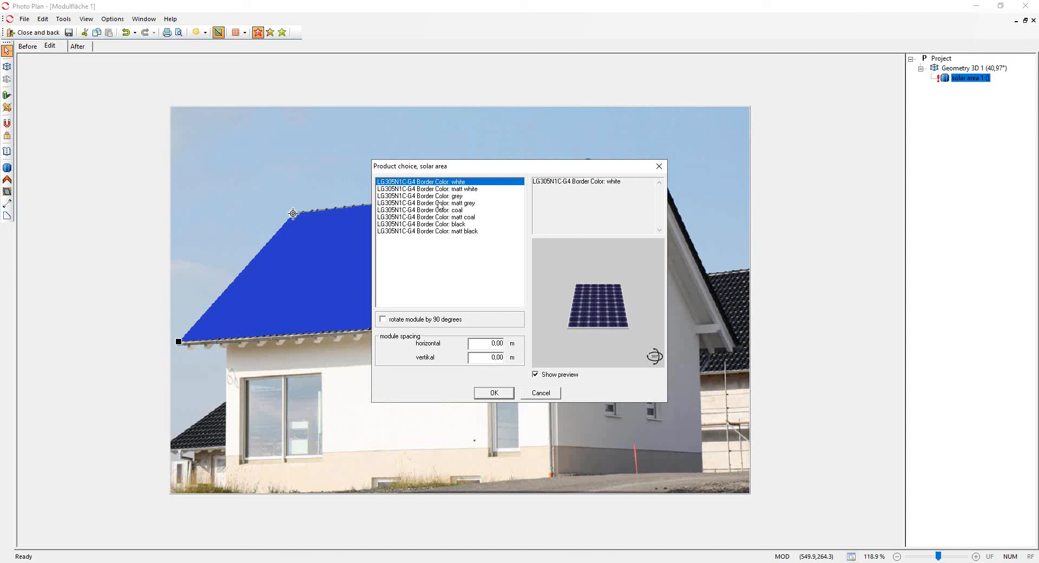
left_click(457, 205)
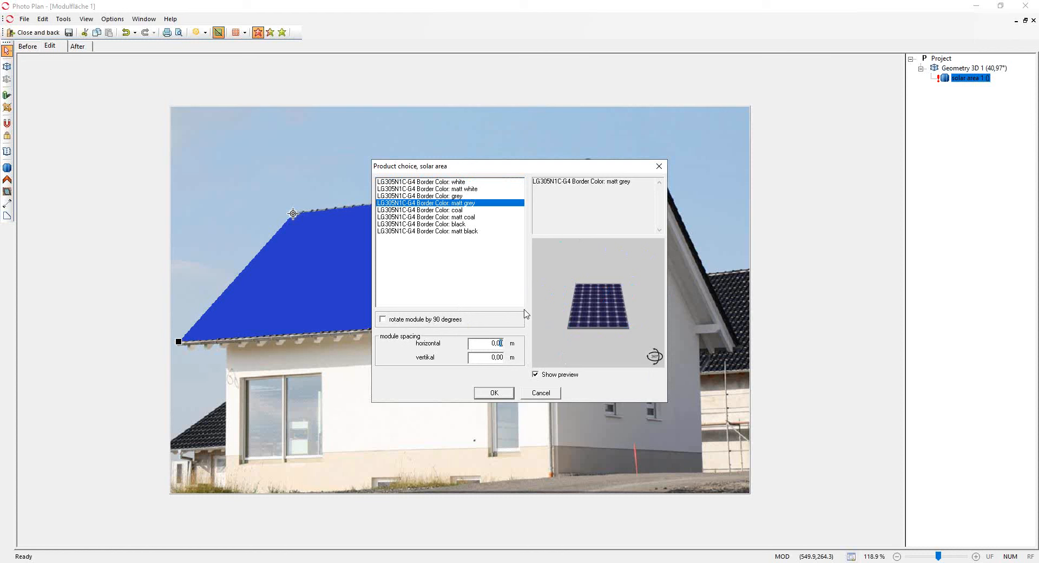
type("22")
left_click(494, 393)
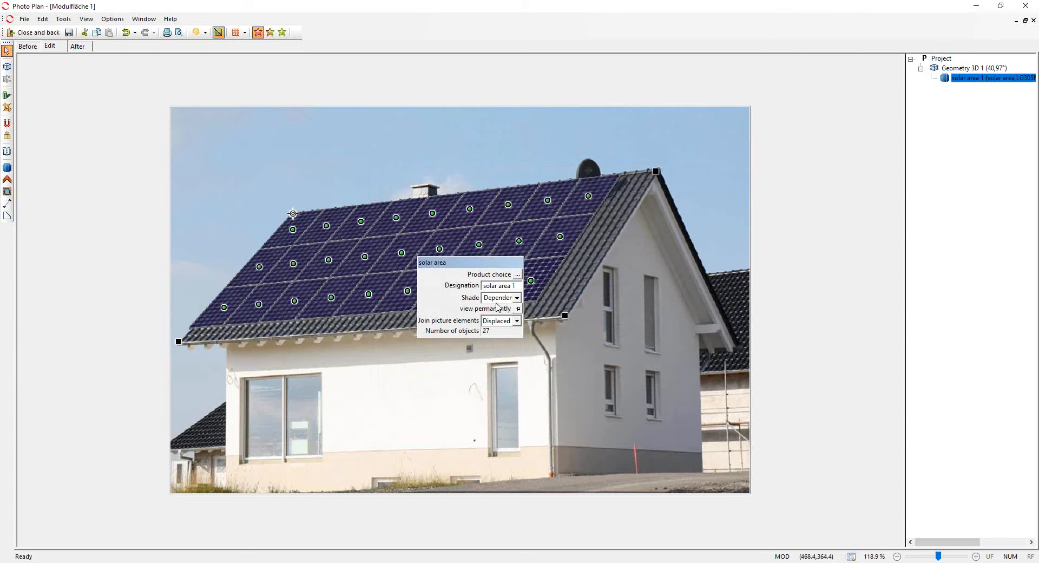
Step: Shift the module grid's starting point slightly inward from the ridge and left roof edge to leave a margin around the modules
left_click_drag(505, 263, 762, 108)
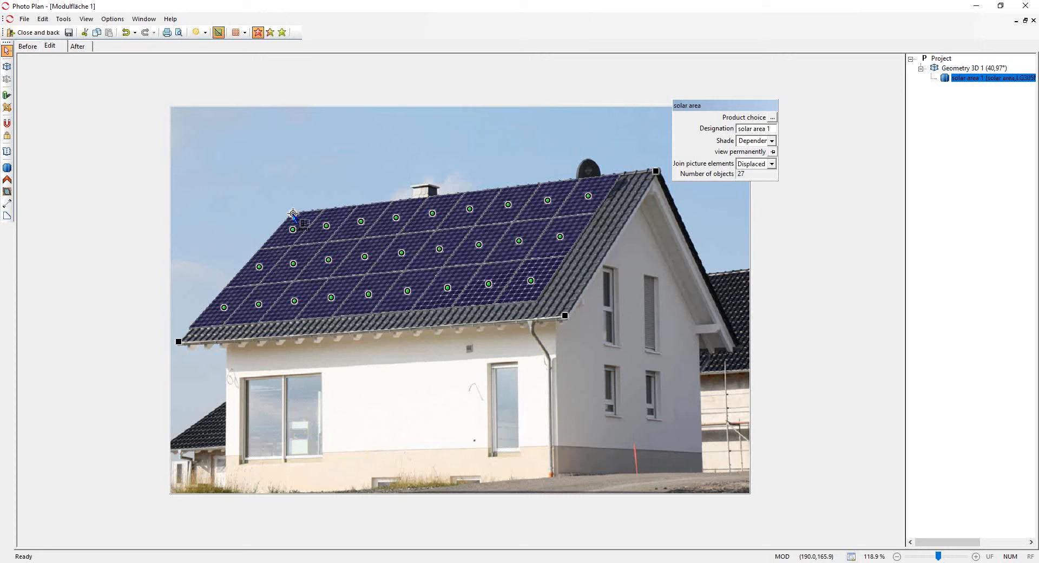
left_click_drag(293, 215, 293, 215)
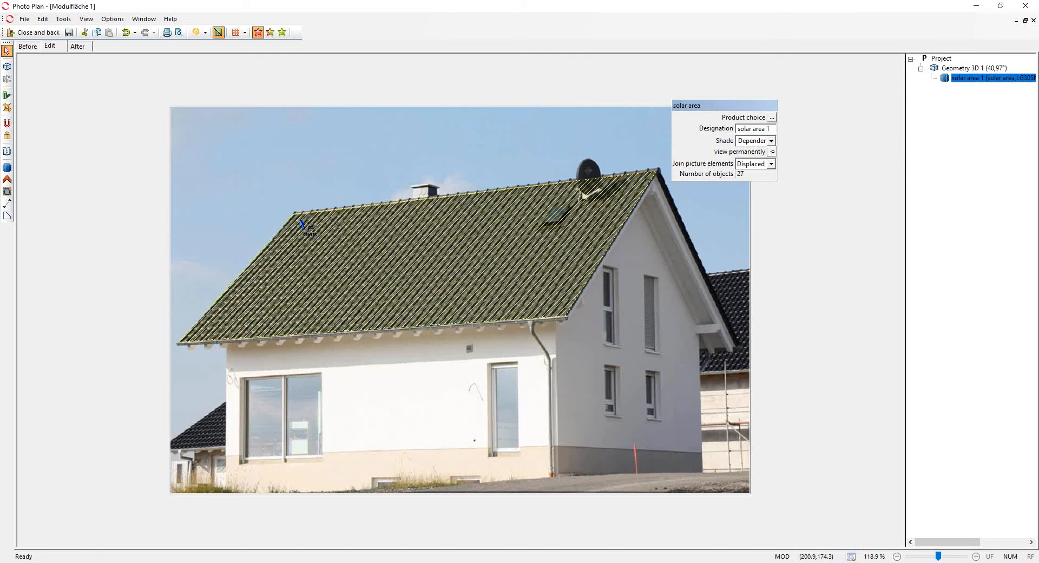
left_click(301, 222)
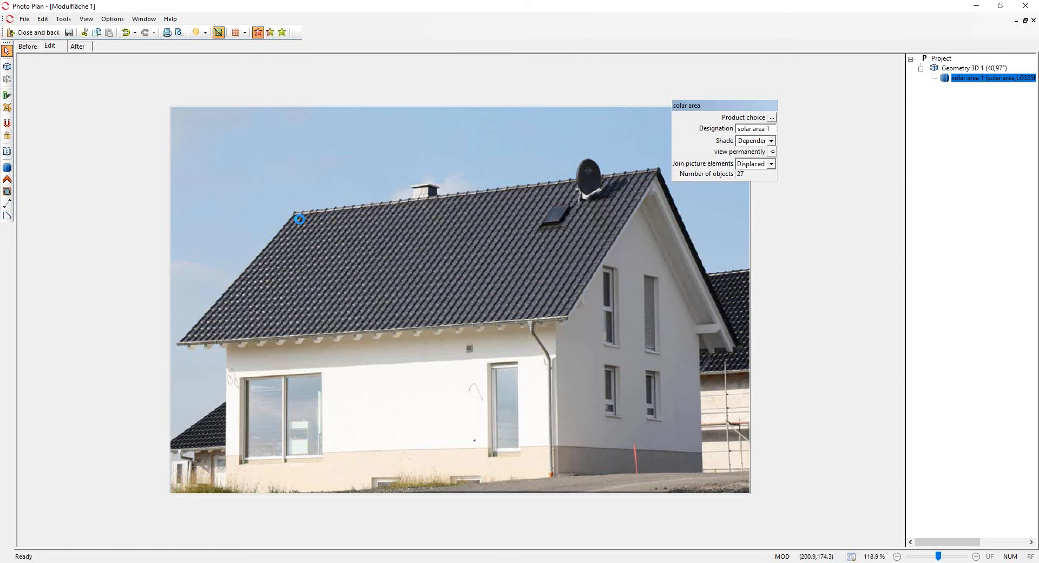
left_click(300, 219)
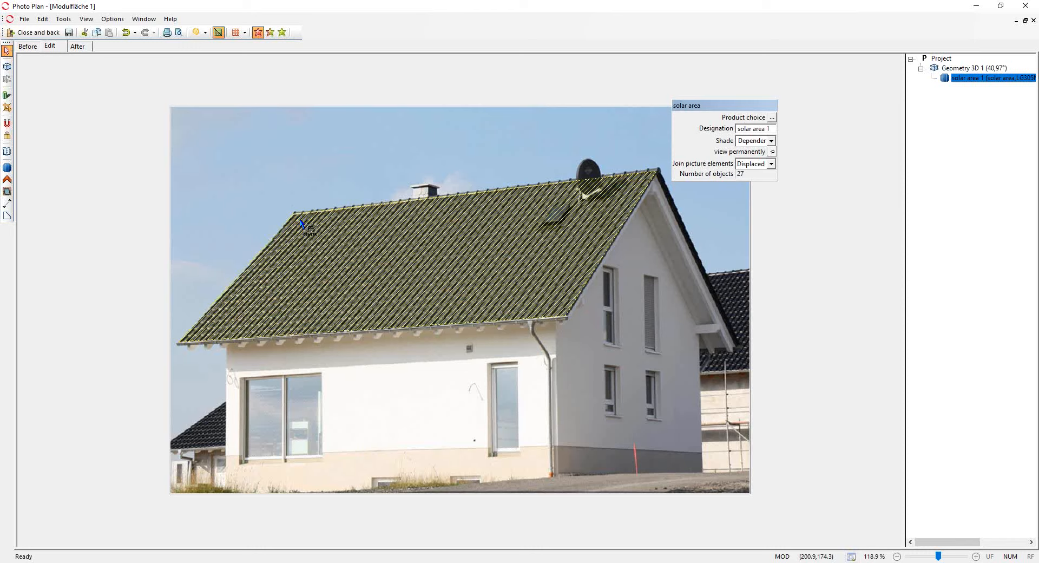
left_click(301, 222)
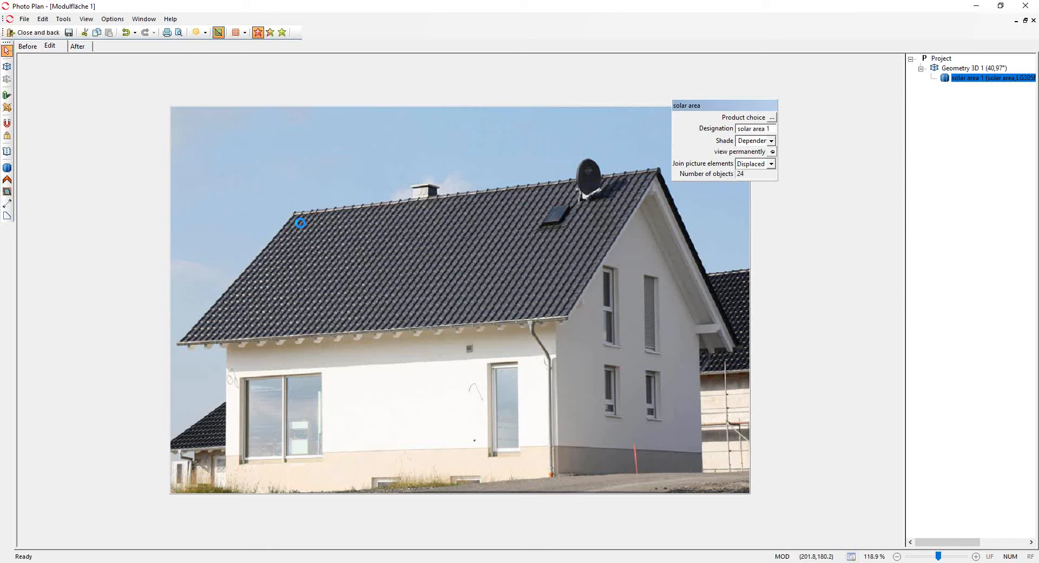
left_click_drag(300, 222, 302, 221)
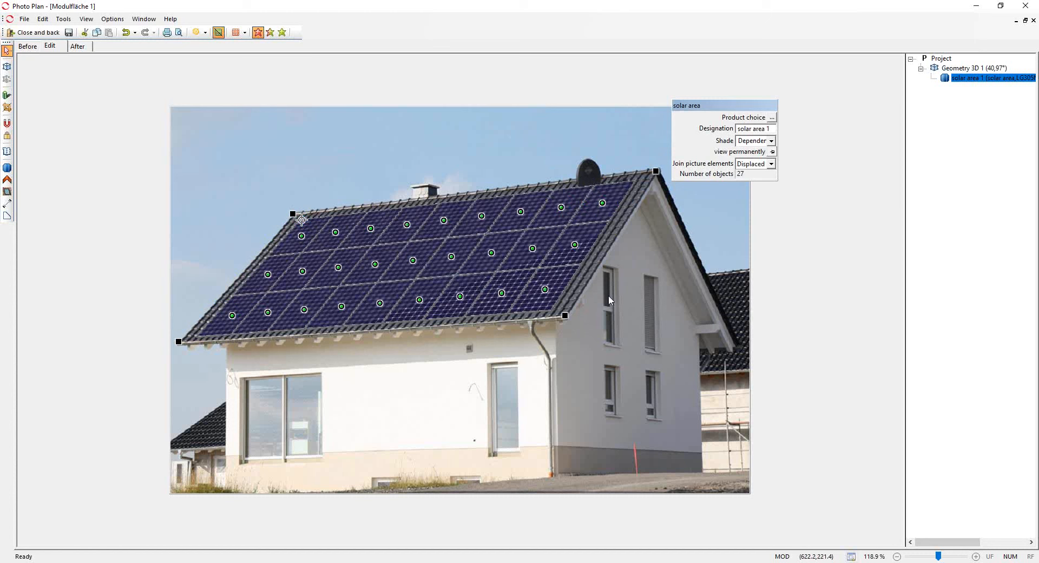
Step: Remove the two modules covering the skylight and the satellite dish, and view the finished roof coverage
left_click(562, 214)
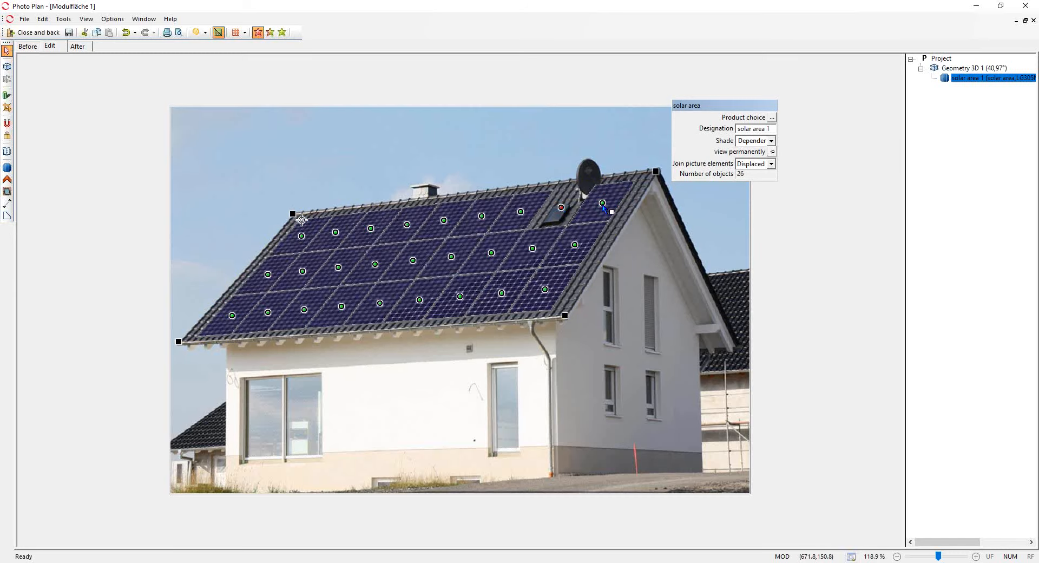
left_click(603, 206)
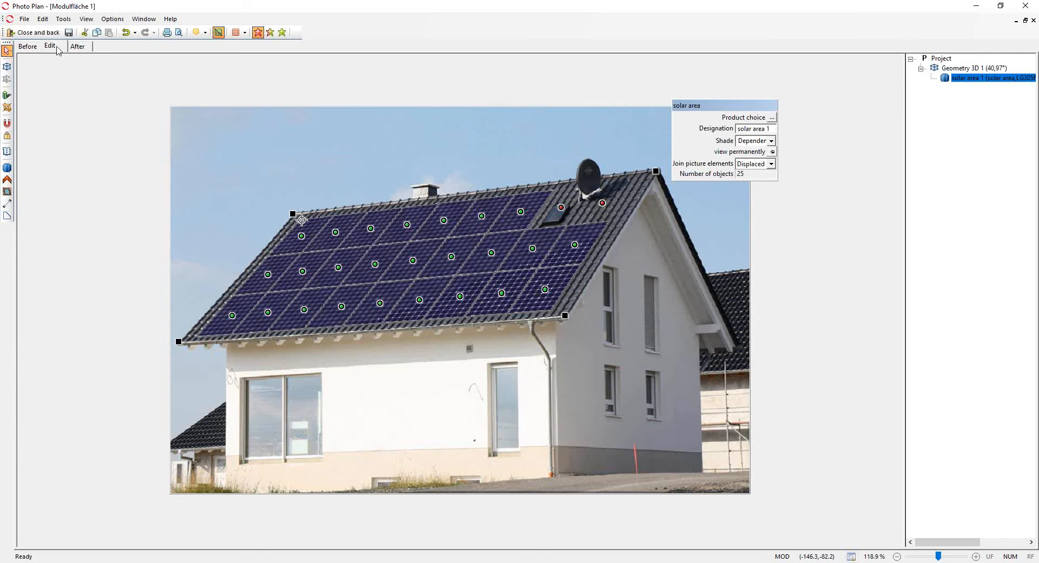
left_click(78, 48)
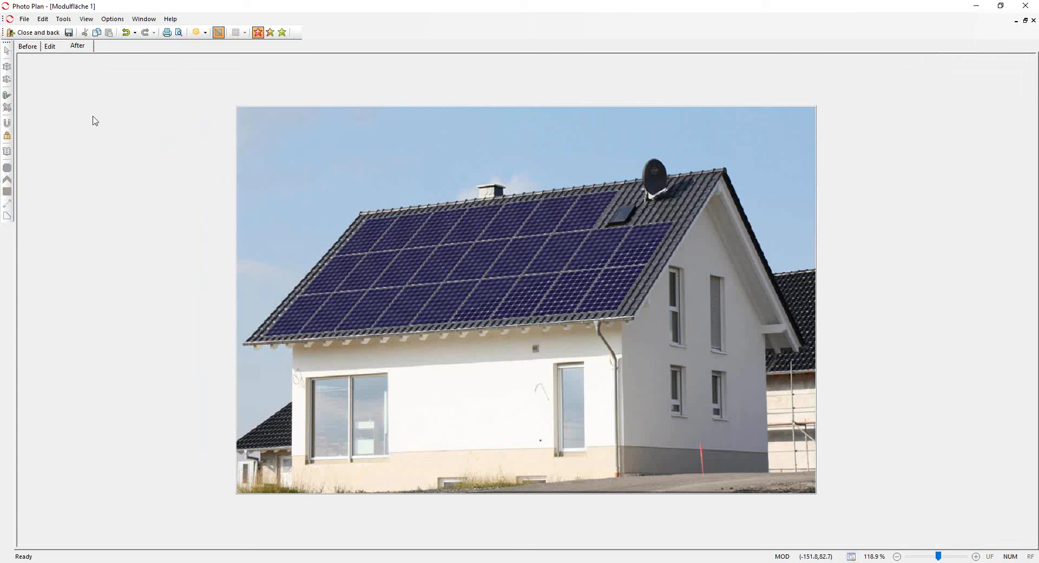
Step: Return to the PV module settings and adopt the module quantity and inclination from Photo Plan
left_click(30, 33)
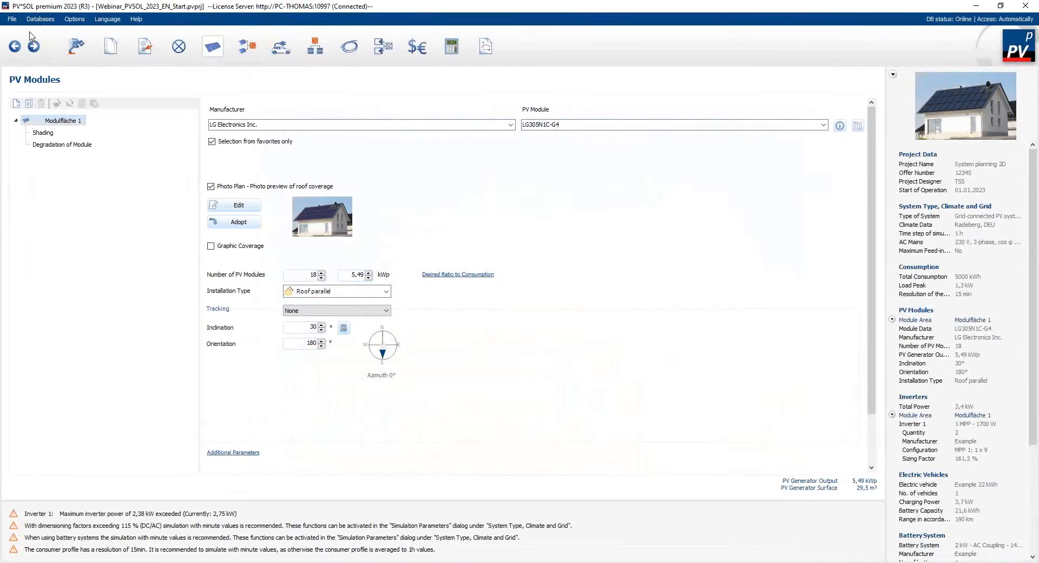
left_click(238, 222)
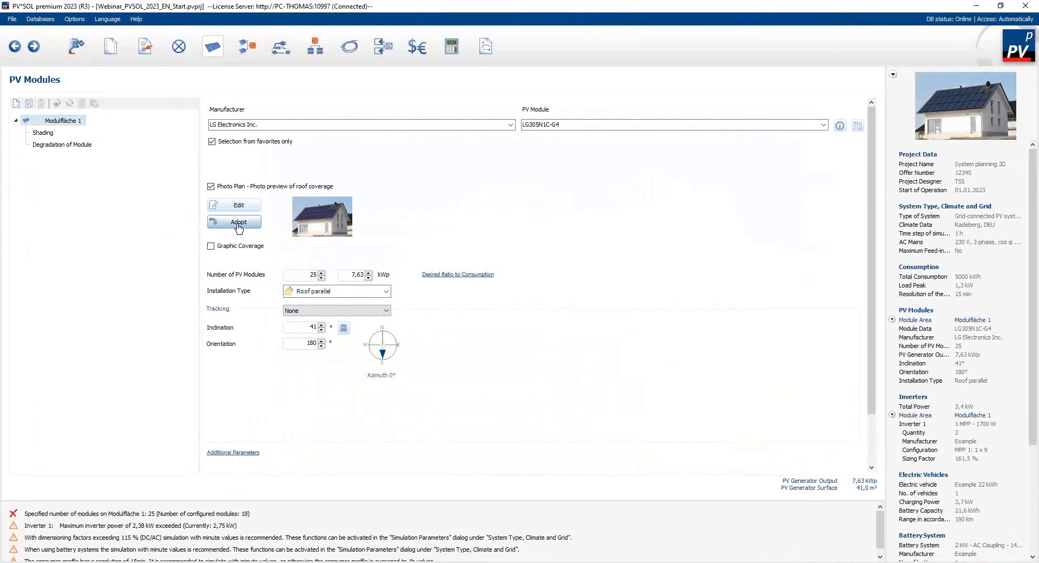
double_click(298, 344)
Step: Accept the SMA Solar Technology AG inverter selection and generate a suggested inverter configuration for Modulfläche 1
left_click(247, 48)
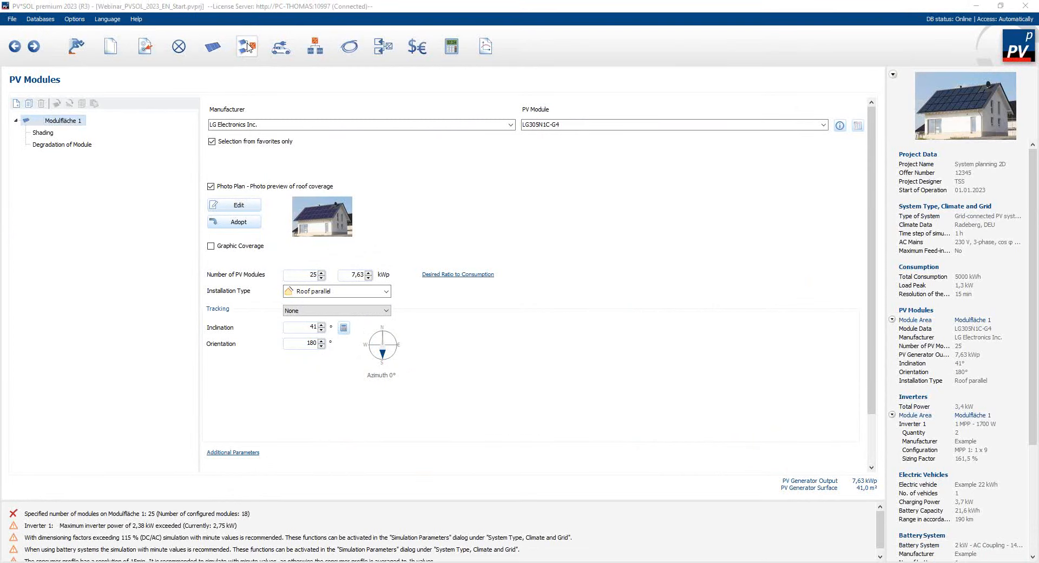
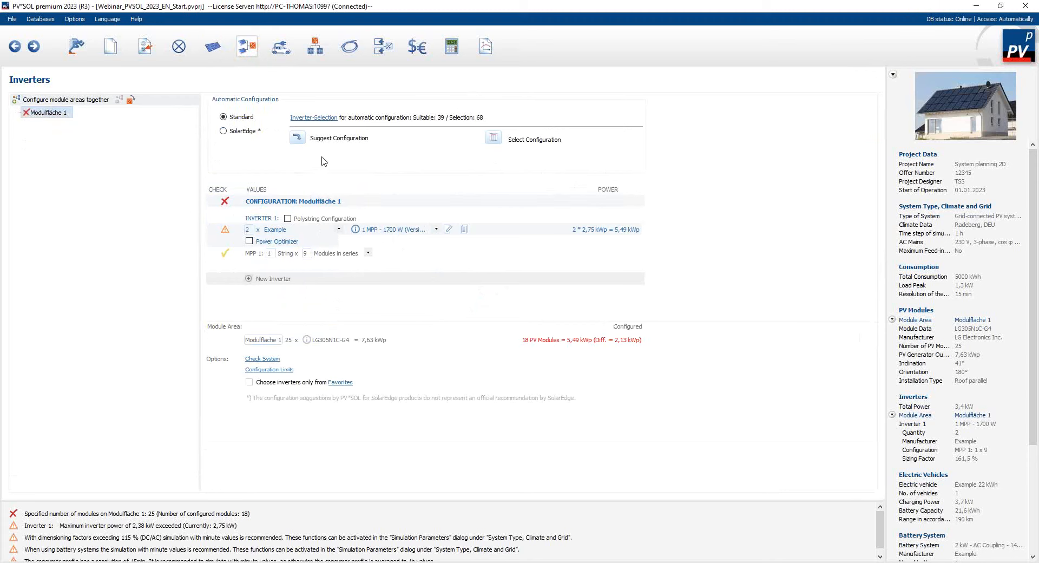
left_click(312, 122)
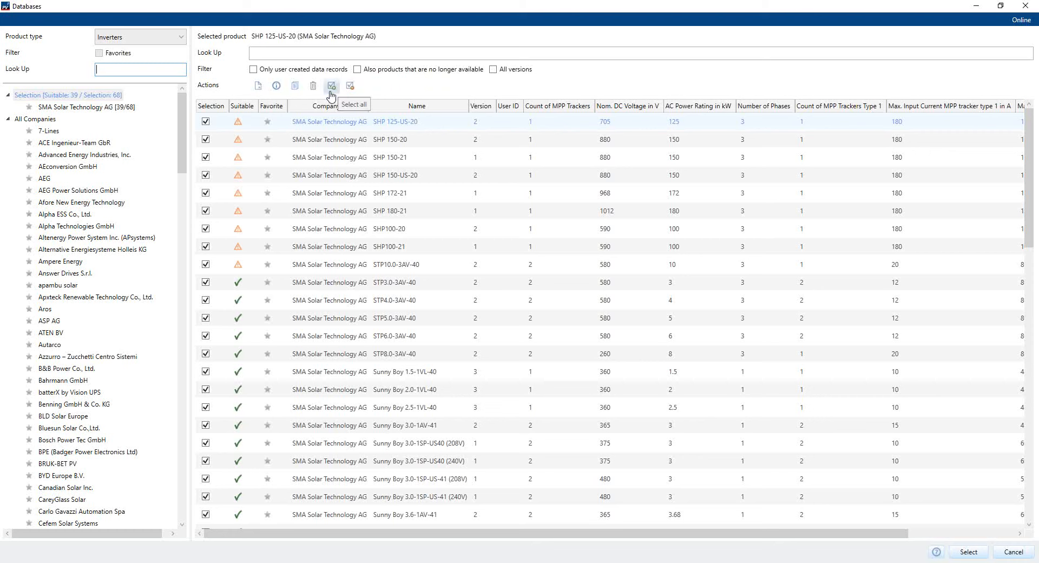
left_click(968, 552)
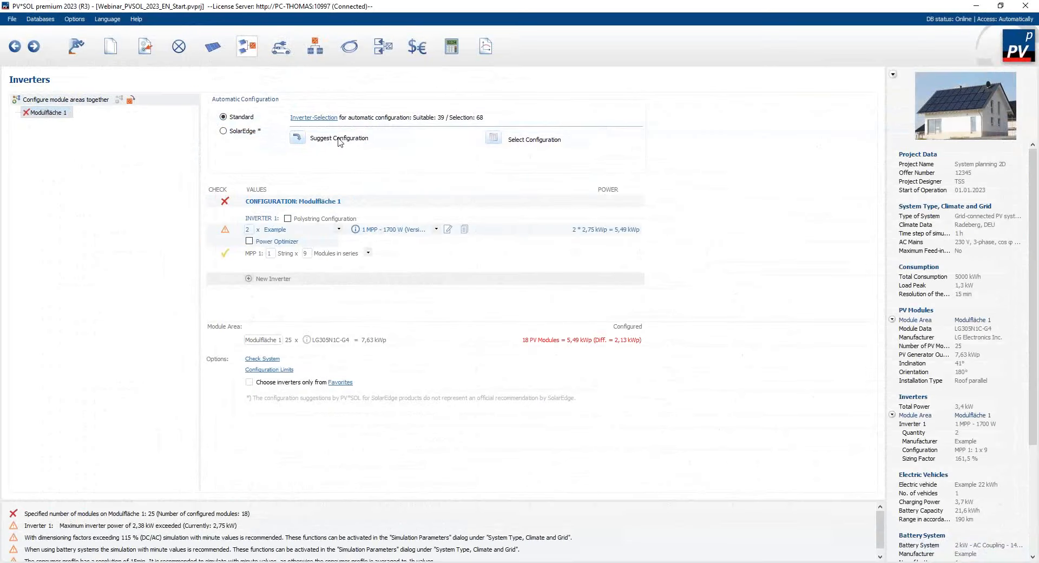
left_click(297, 138)
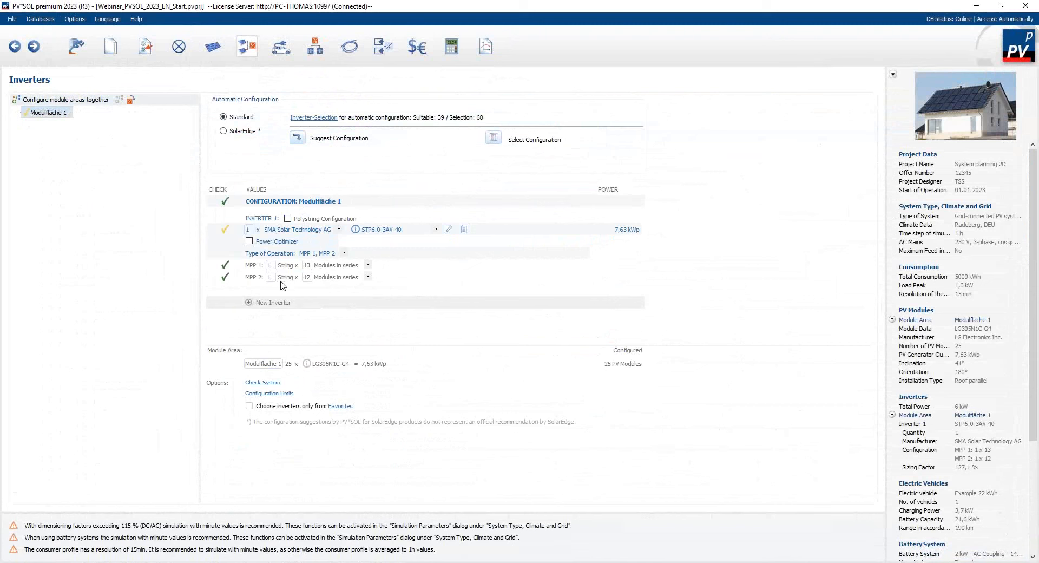
Step: Set MPP 1 to 4 modules in series and review its voltage, current and power limits in the configuration check
left_click(369, 266)
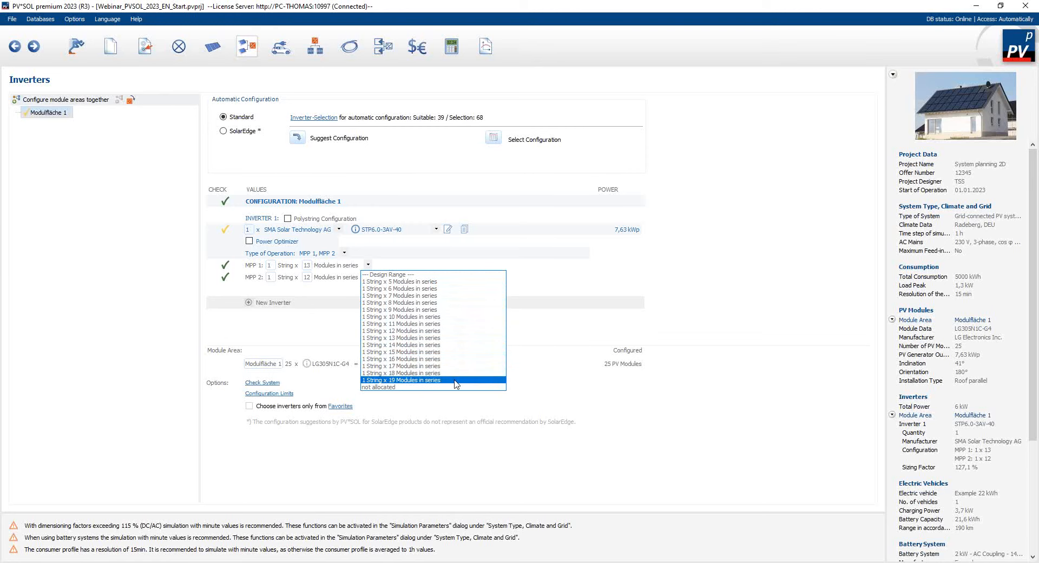
left_click(504, 251)
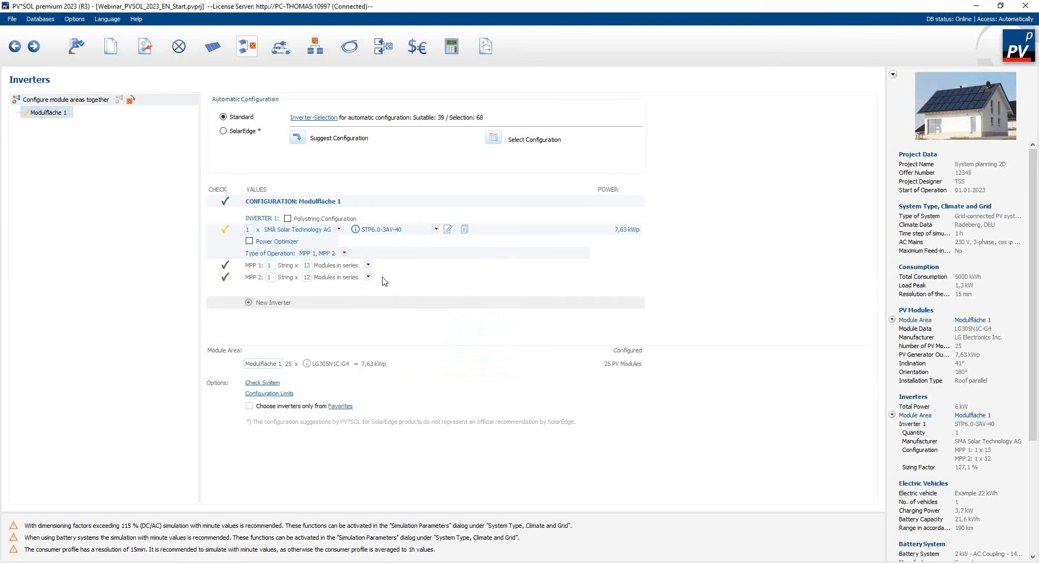
double_click(307, 265)
type("4")
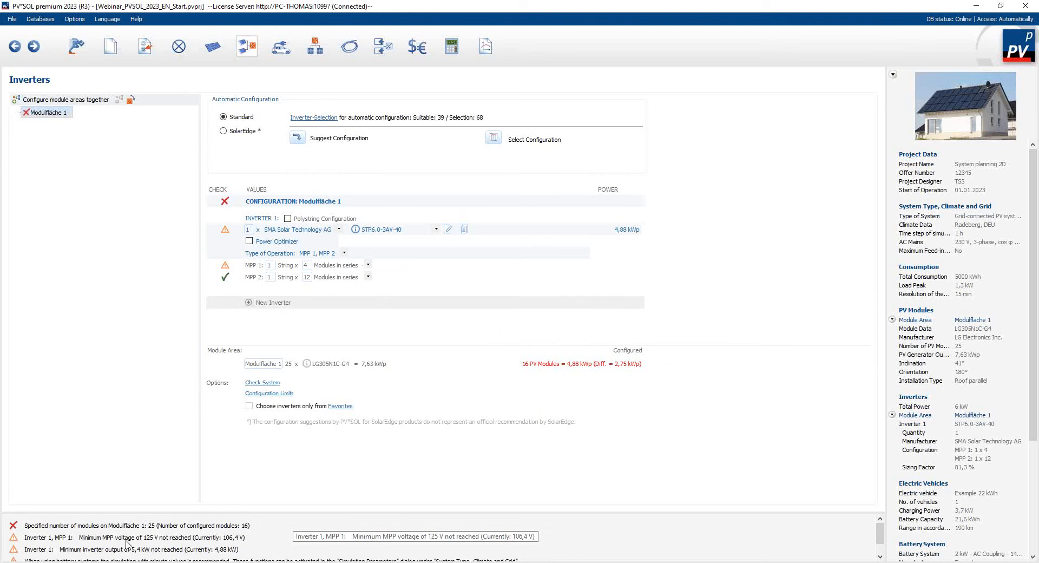
left_click(225, 271)
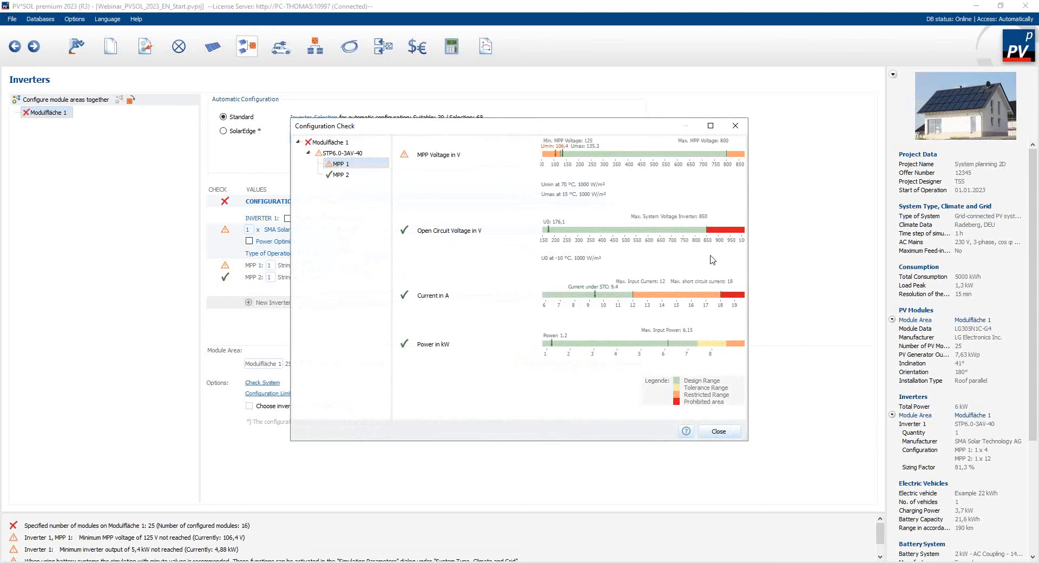
left_click(720, 432)
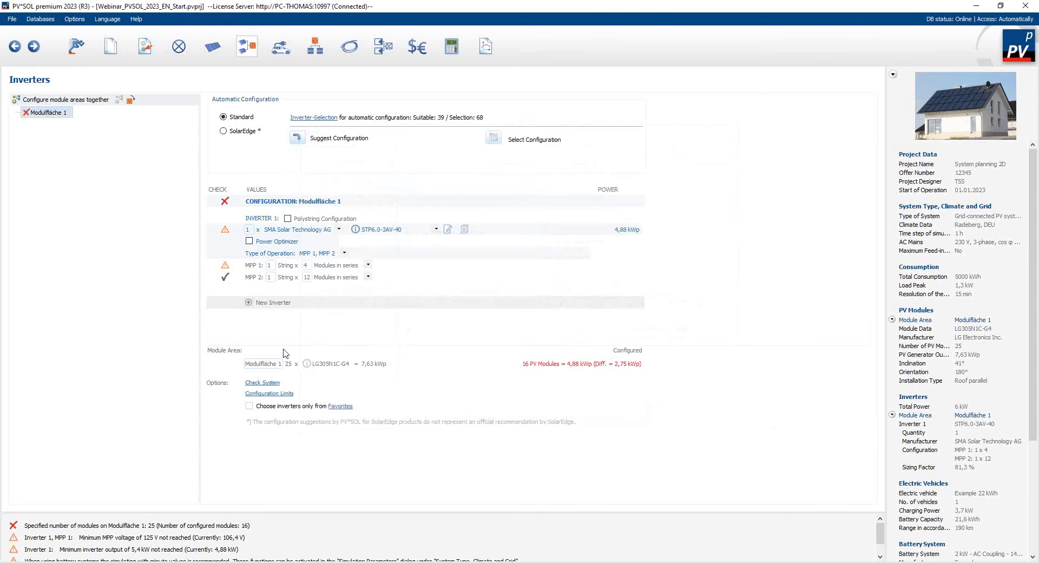
Step: Set MPP 1 to 13 modules in series and calculate the alternative inverter configurations for review without adopting one
double_click(306, 266)
type("13")
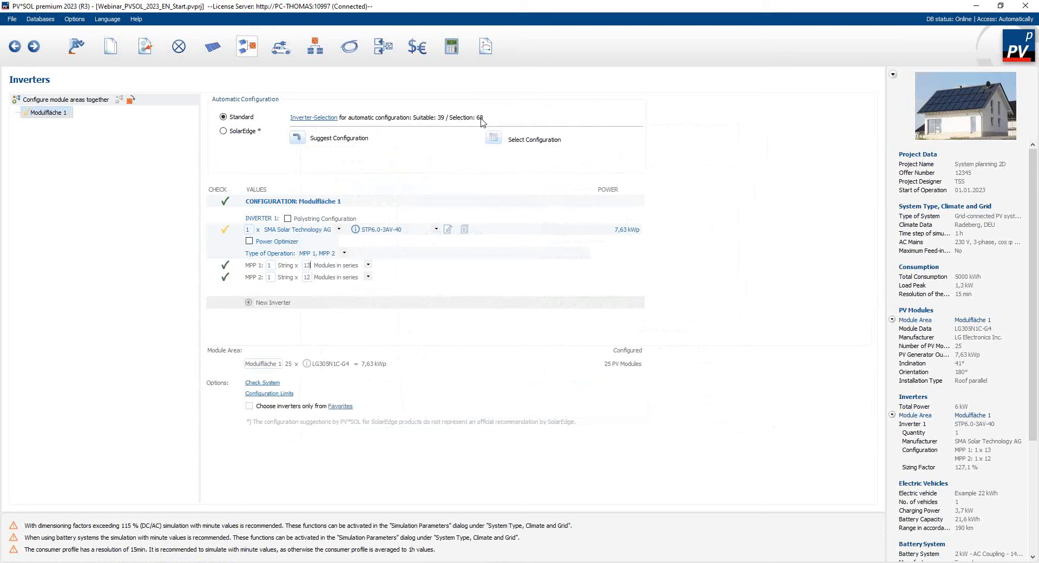
left_click(493, 141)
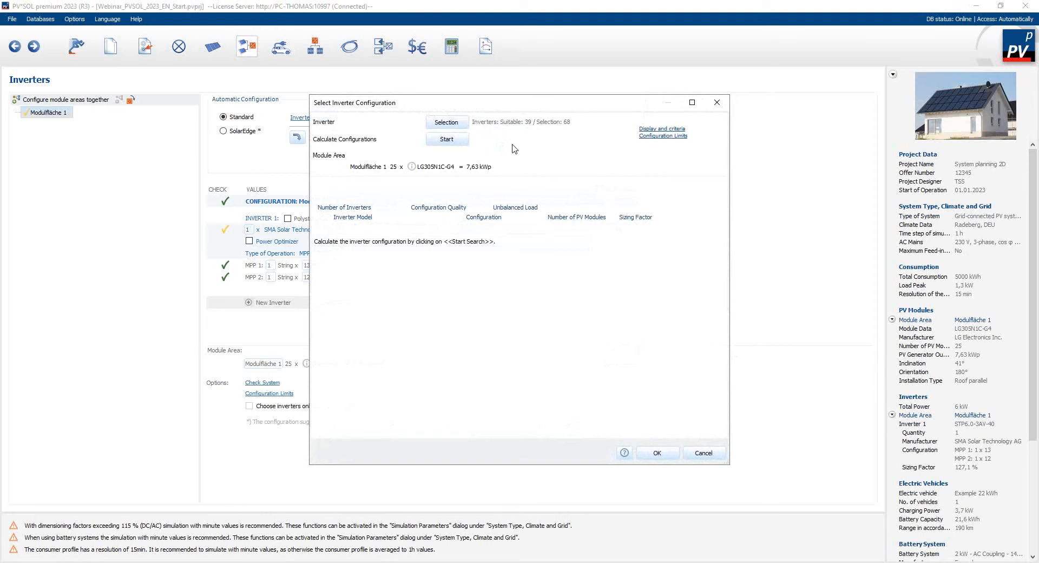
left_click(447, 139)
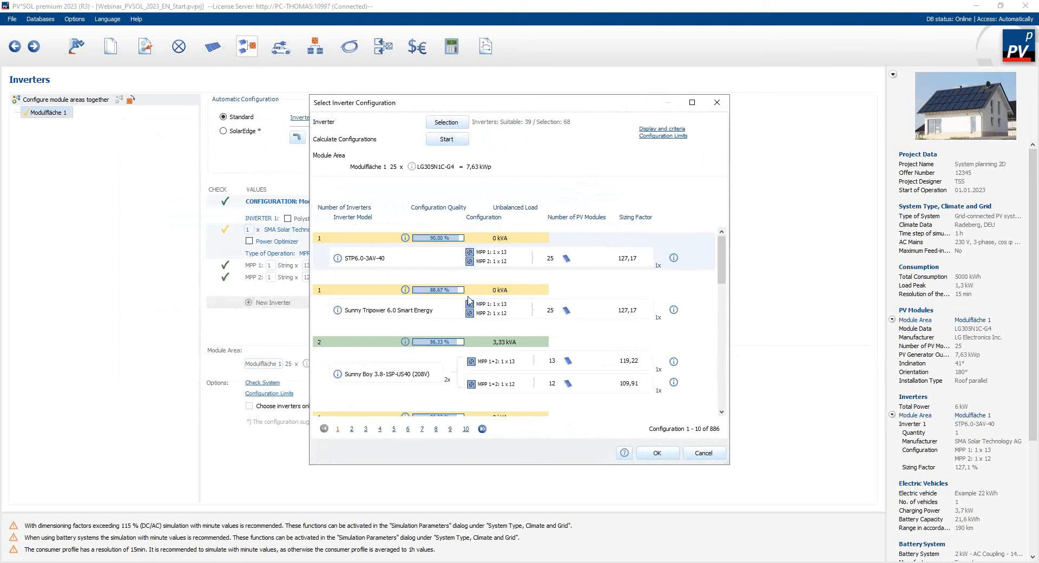
left_click(705, 454)
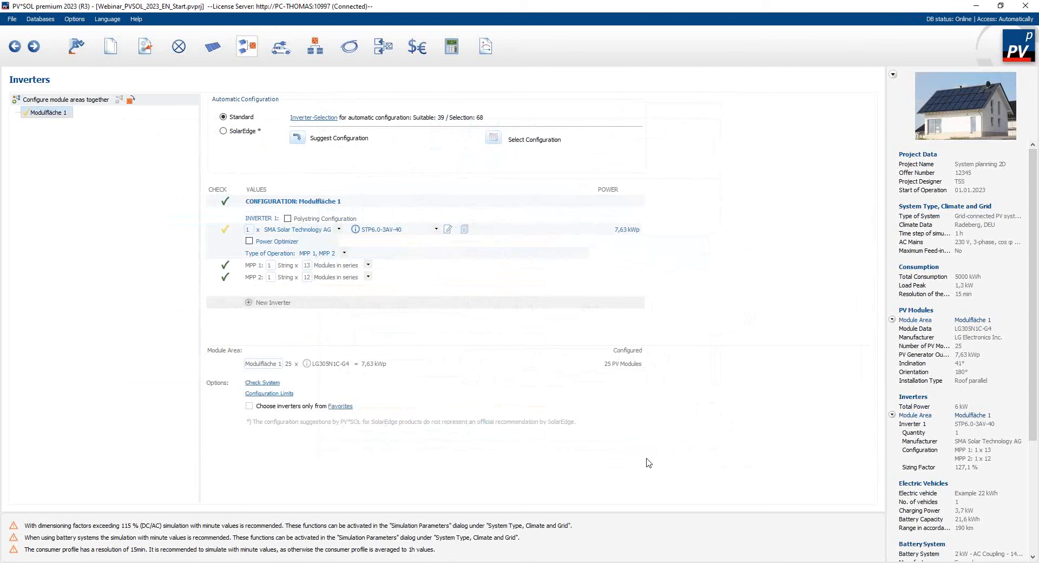
Step: Choose the Audi e-tron Sportback 50 quattro 230 kW (AC charging) as the electric vehicle for Group 1
left_click(278, 52)
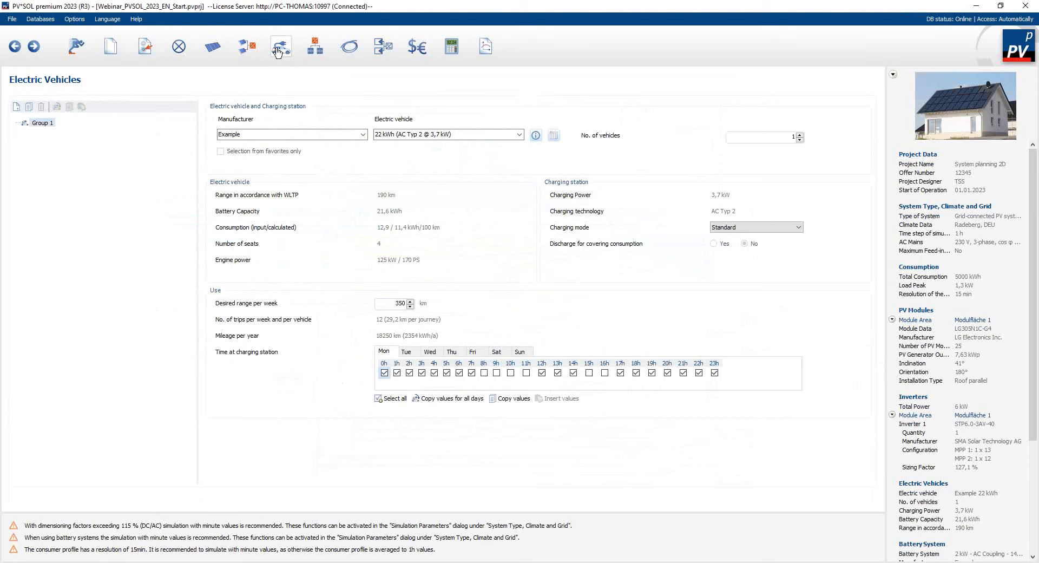
left_click(363, 136)
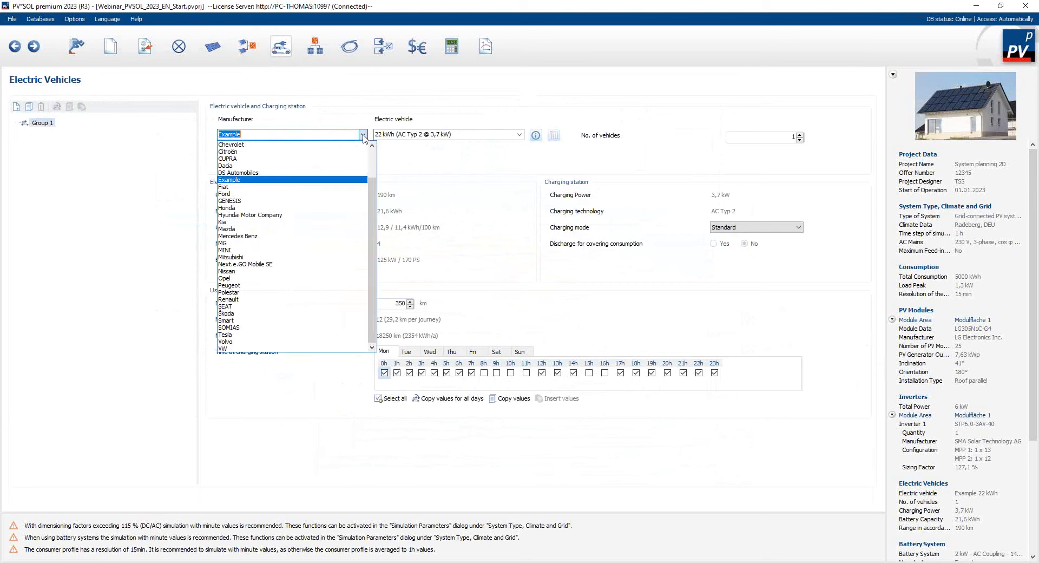
scroll(363, 138, "up", 1)
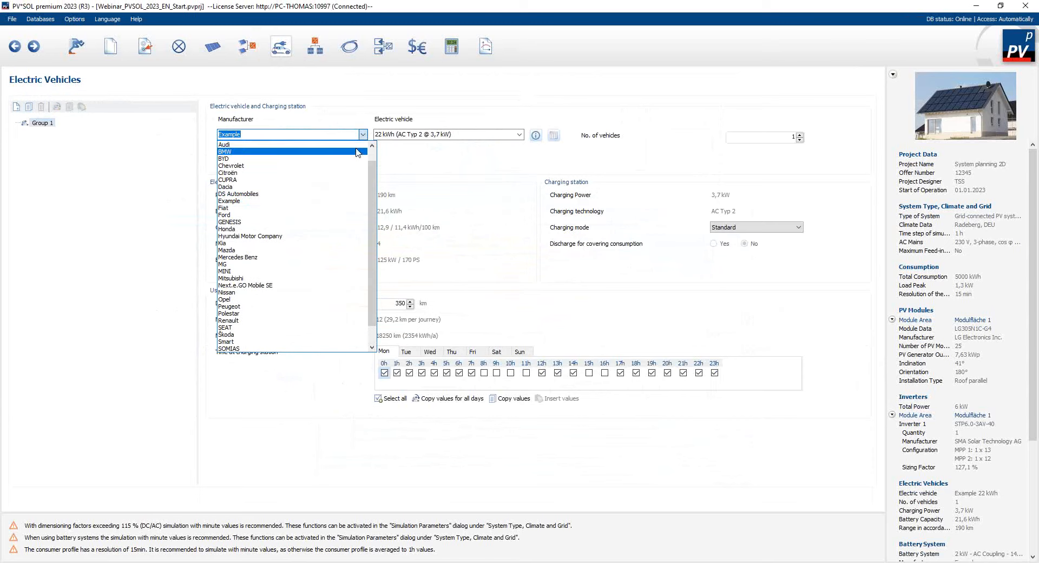
left_click(357, 144)
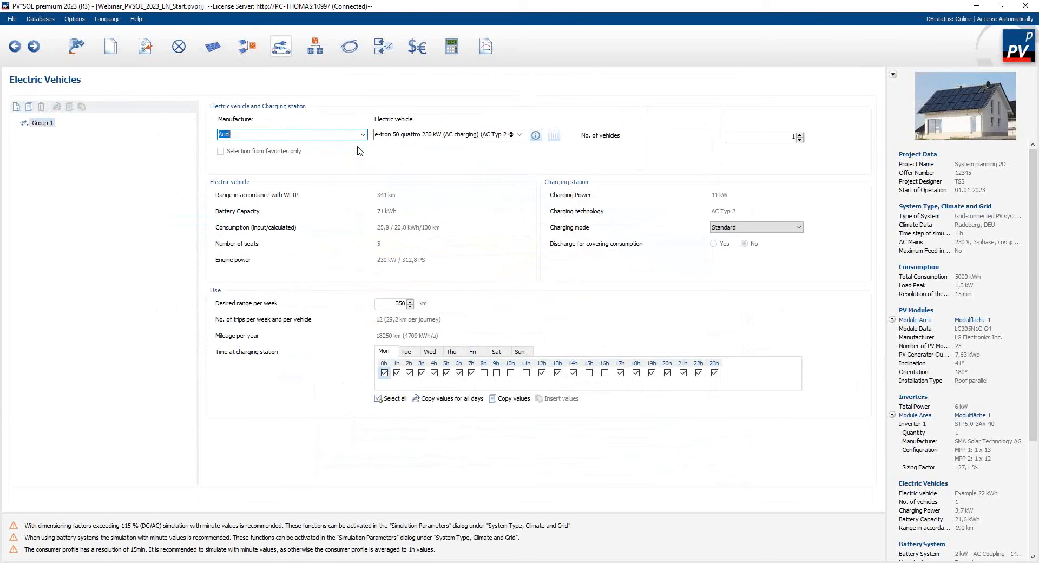
left_click(520, 135)
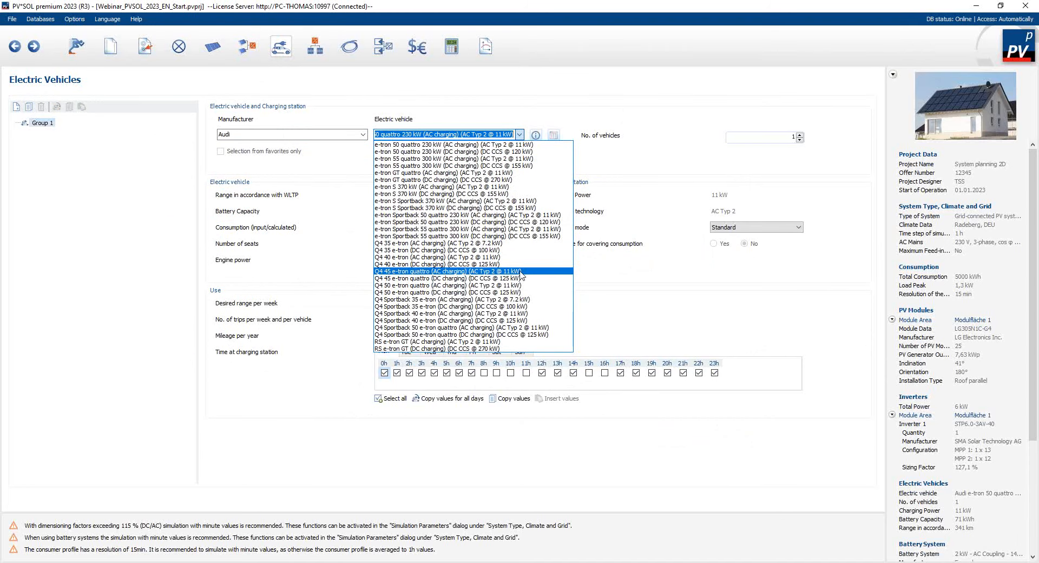
left_click(524, 215)
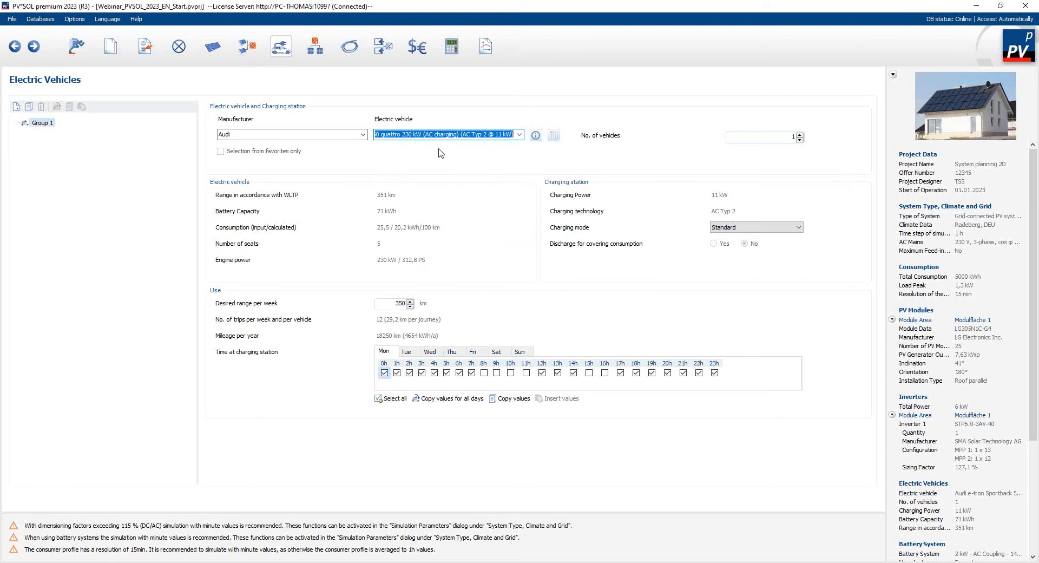
left_click(520, 135)
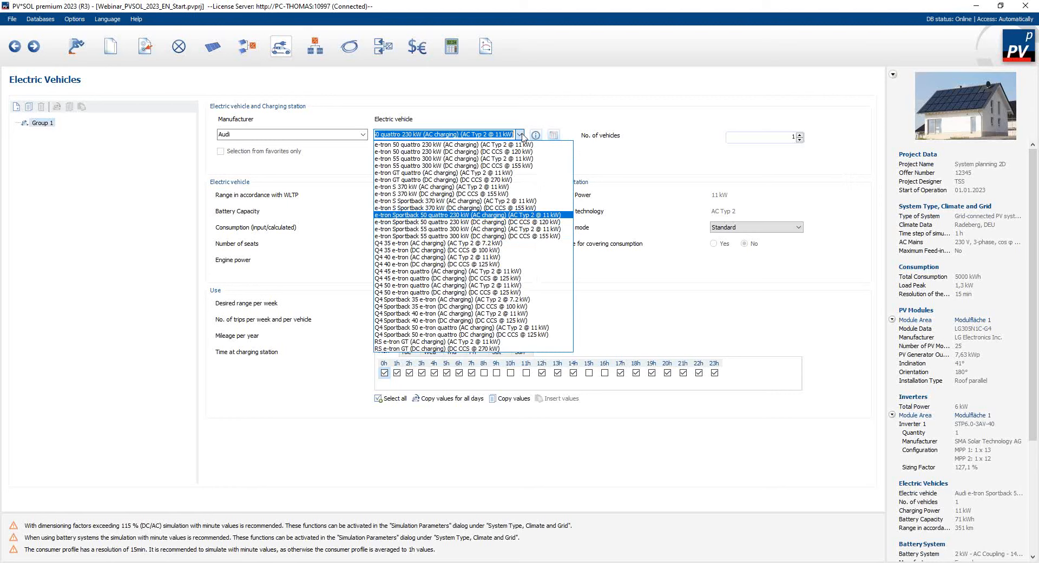
left_click(523, 137)
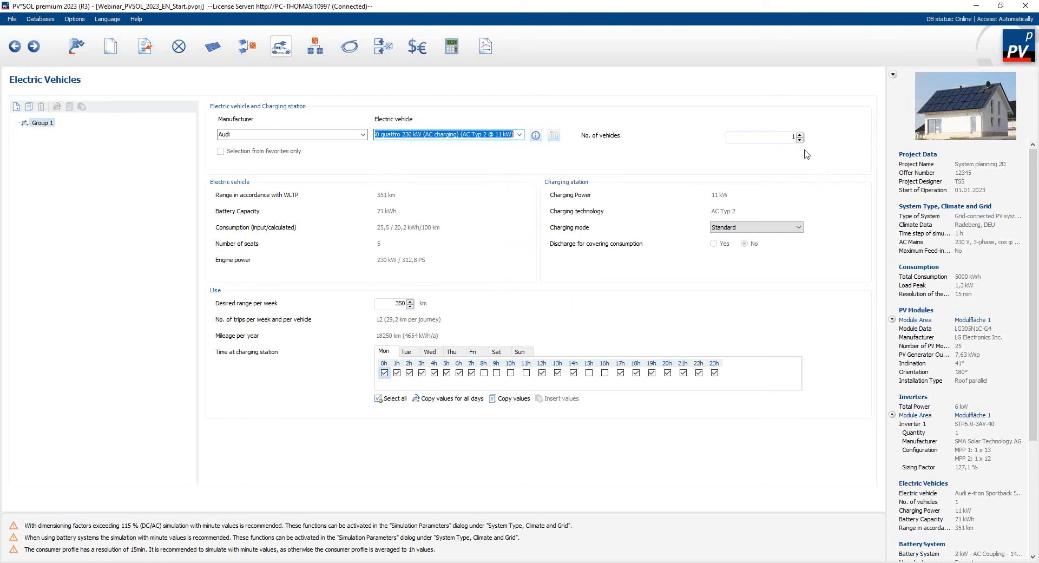
Step: Clear Monday's charging station hours 12h, 13h, 14h and 17h, copy Monday's times to all days, and check Tuesday through Friday
left_click_drag(391, 304, 407, 305)
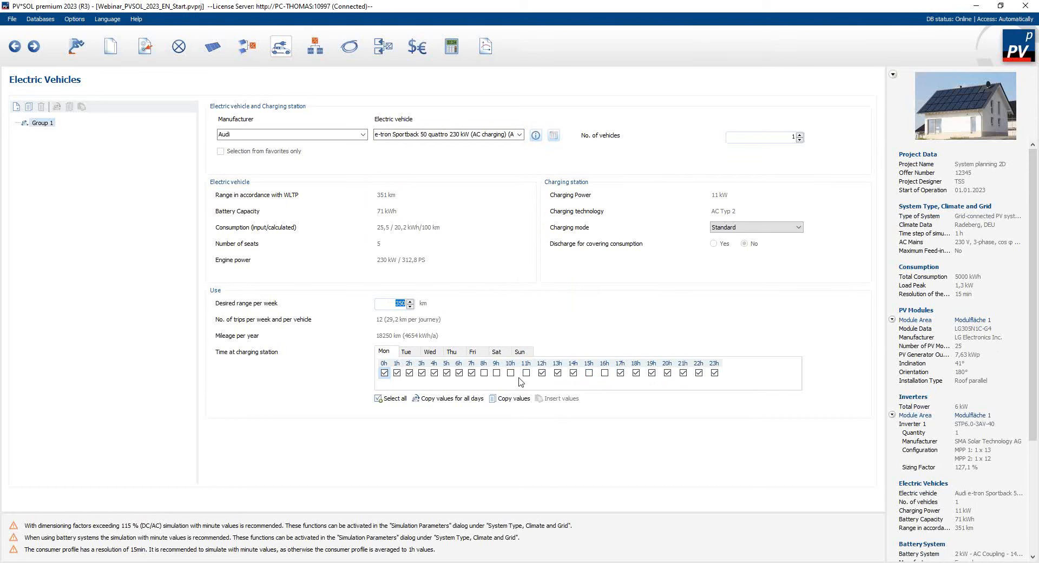
left_click(542, 373)
left_click(557, 373)
left_click(573, 373)
left_click(620, 373)
left_click(448, 401)
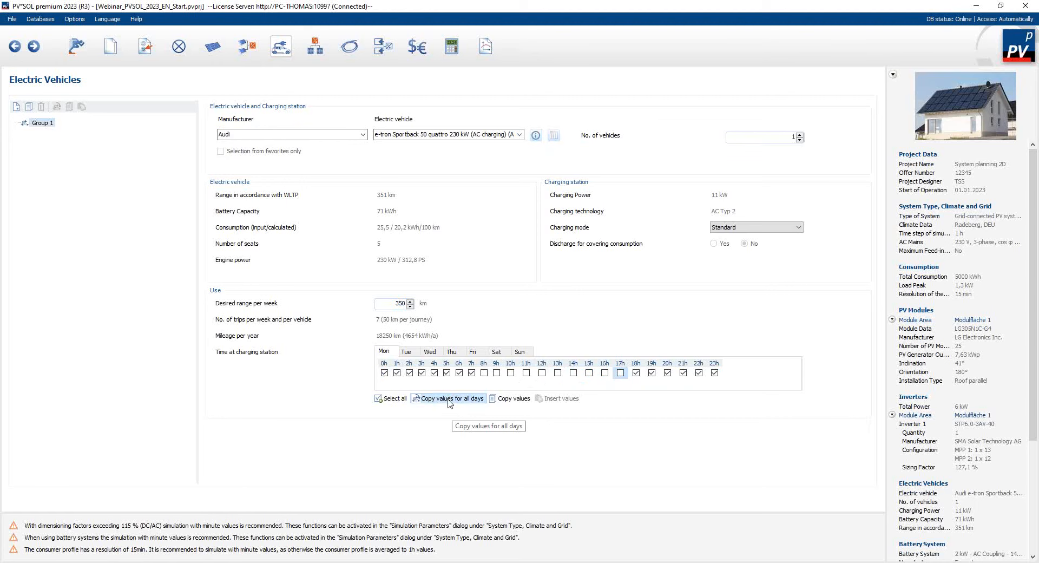
left_click(407, 353)
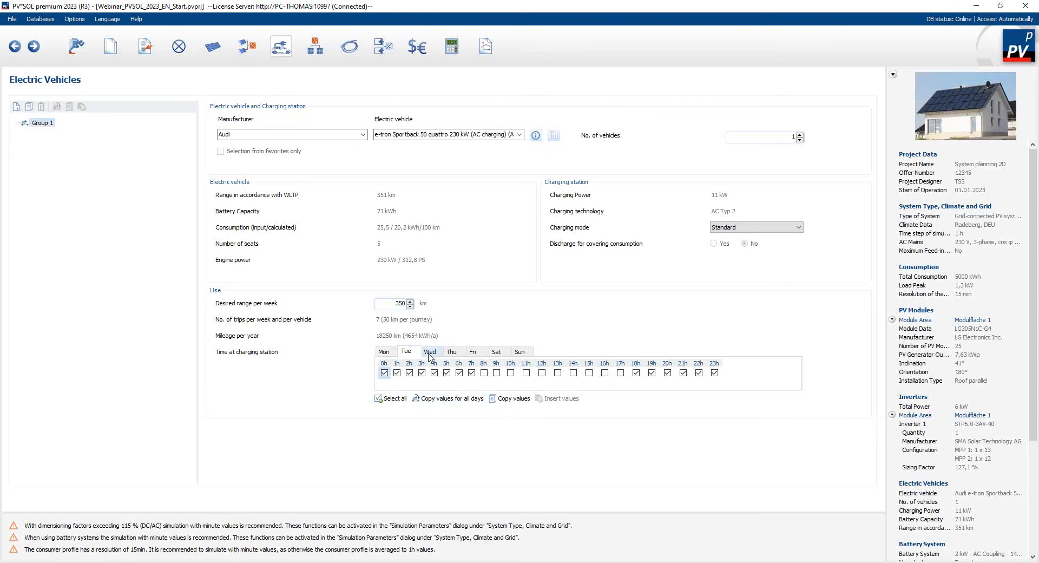
left_click(429, 353)
left_click(451, 353)
left_click(473, 353)
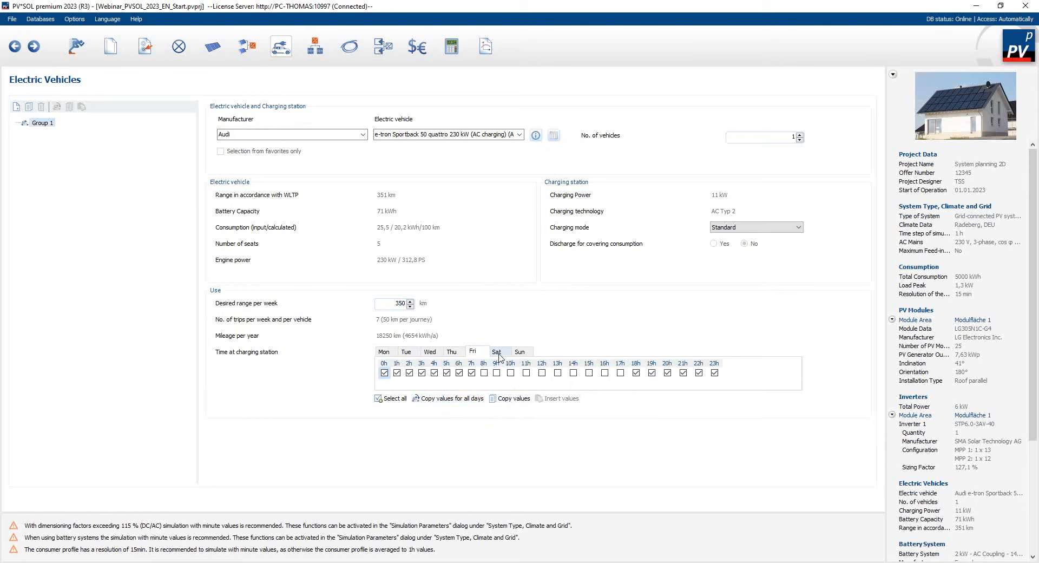
Step: Add 8h, 9h and 13h to 17h to the vehicle's Saturday hours at the charging station
left_click(498, 352)
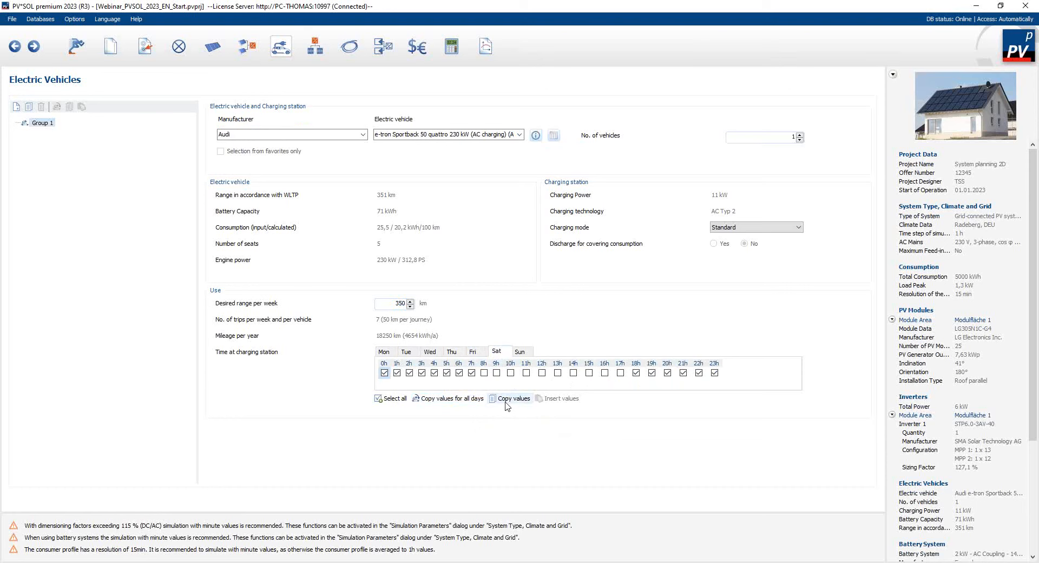
left_click(496, 373)
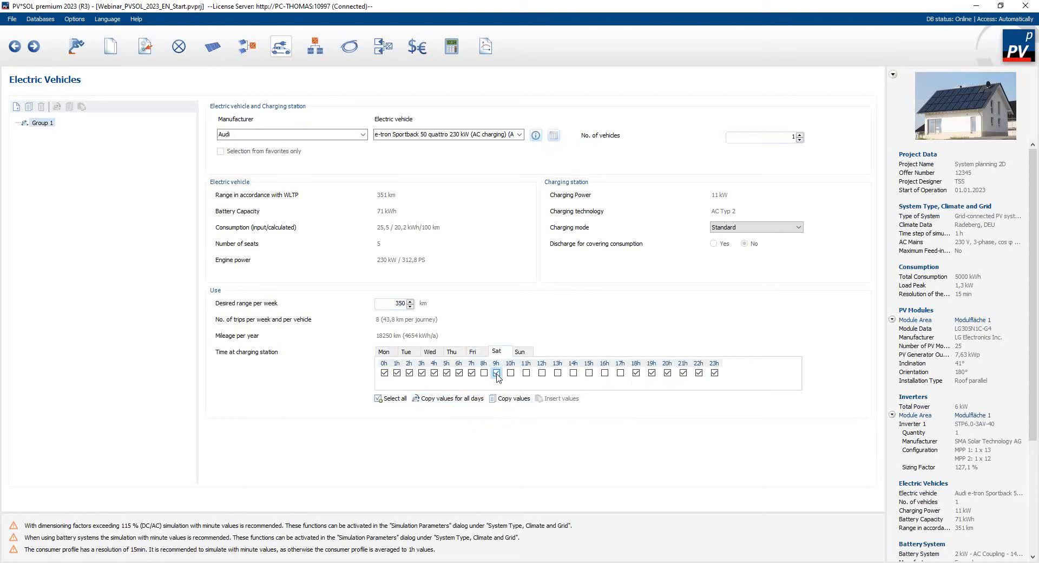
left_click(558, 373)
left_click(573, 373)
left_click(589, 373)
left_click(605, 373)
left_click(620, 374)
left_click(484, 373)
Step: Add 8h to 13h to the Sunday charging station hours and keep the charging mode on Standard
left_click(520, 353)
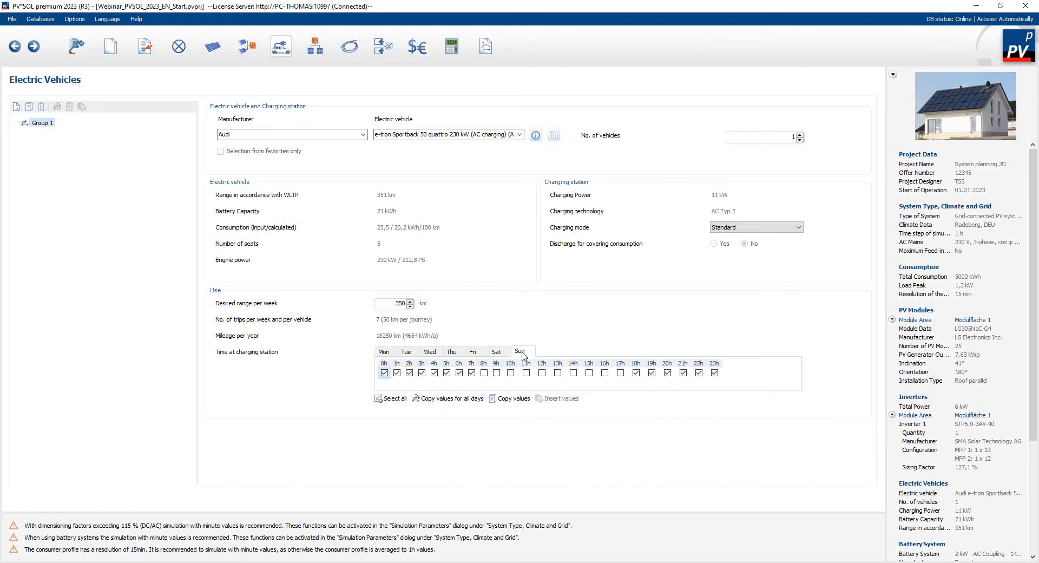
left_click(496, 374)
left_click(511, 374)
left_click(526, 373)
left_click(541, 373)
left_click(558, 373)
left_click(800, 228)
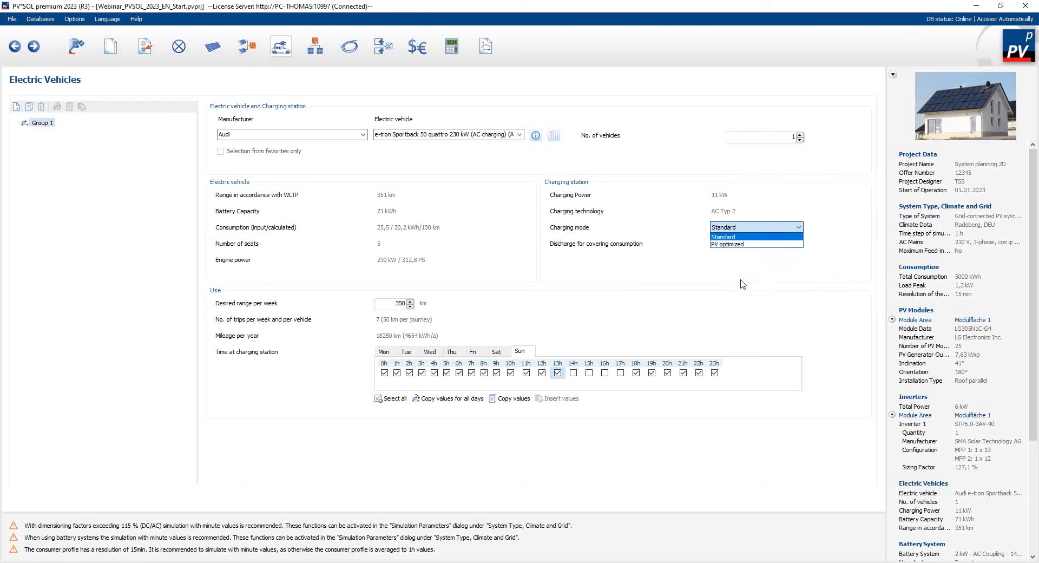
left_click(751, 237)
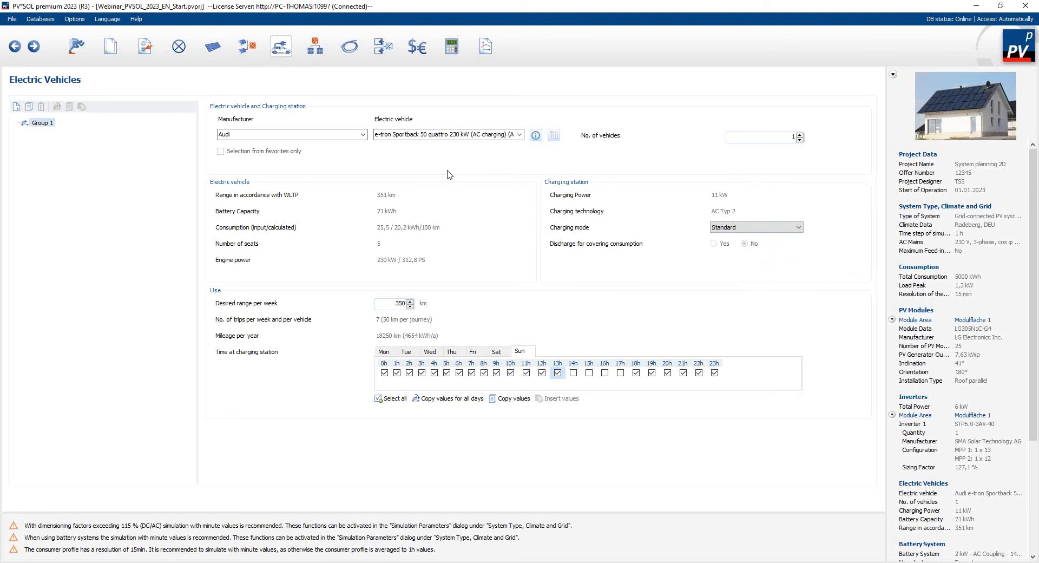
Step: Select the SMA Solar Technology AG battery system BYD B-Box Premium HVM 11.0 (11.04 kWh) + SMA Sunny Boy Storage 3.7
left_click(316, 50)
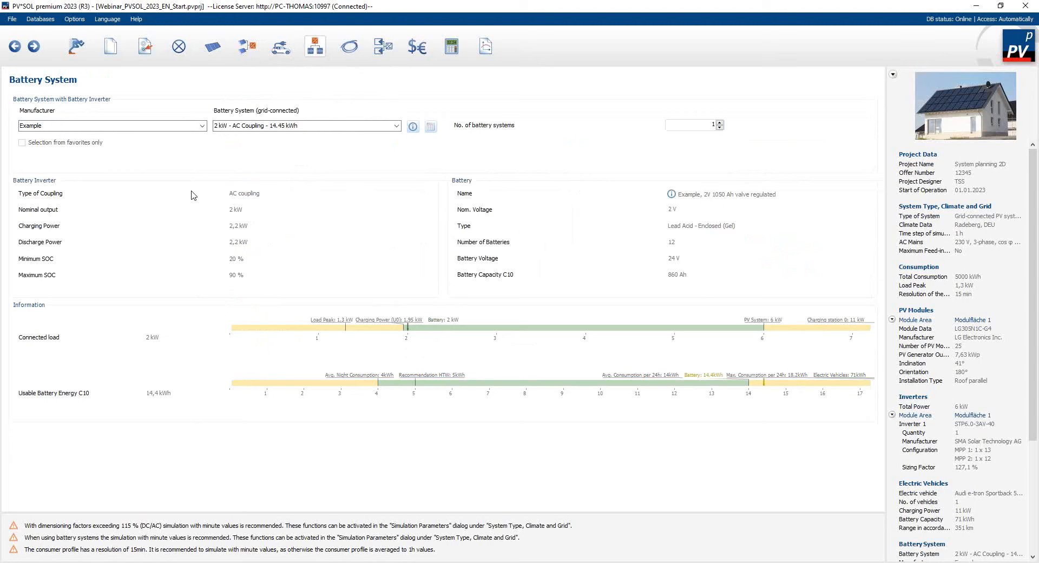
left_click(203, 127)
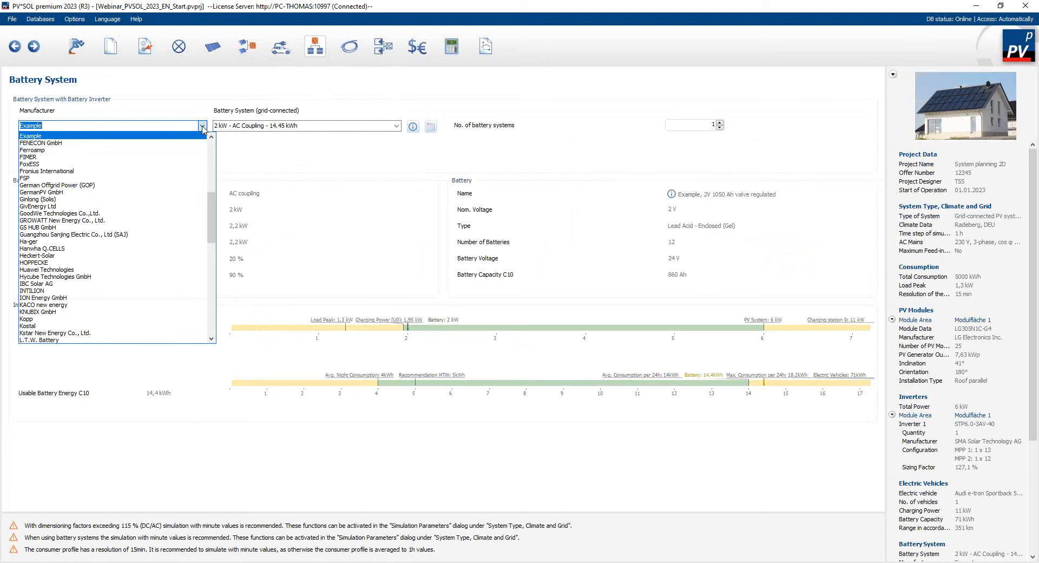
type("sma")
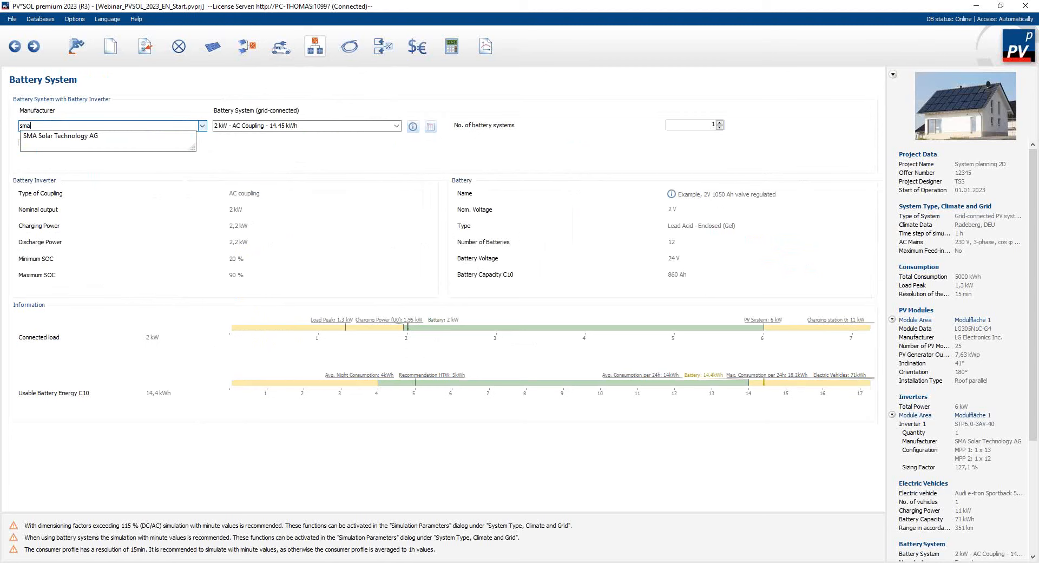
left_click(133, 136)
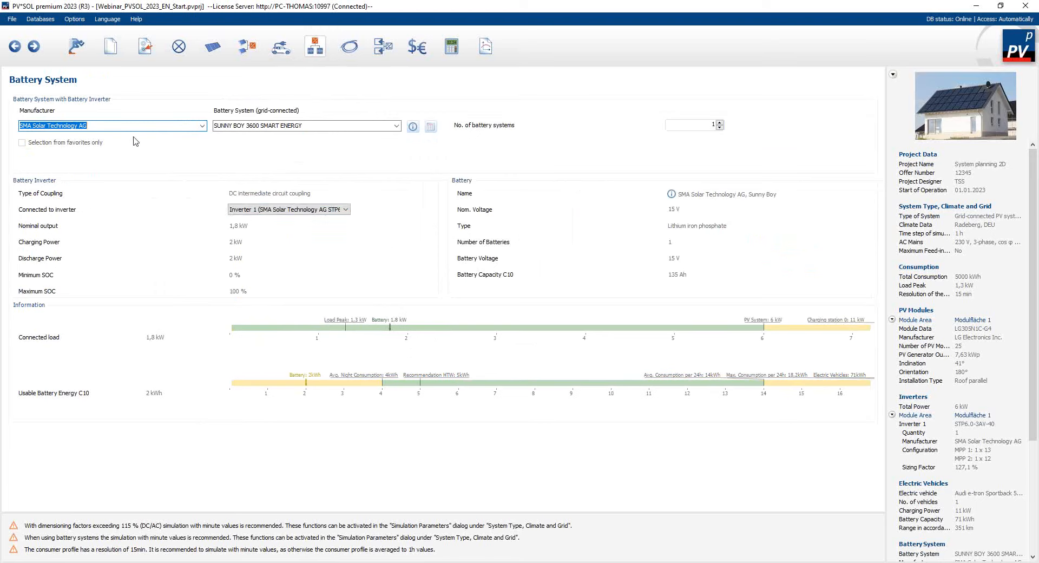
left_click(397, 125)
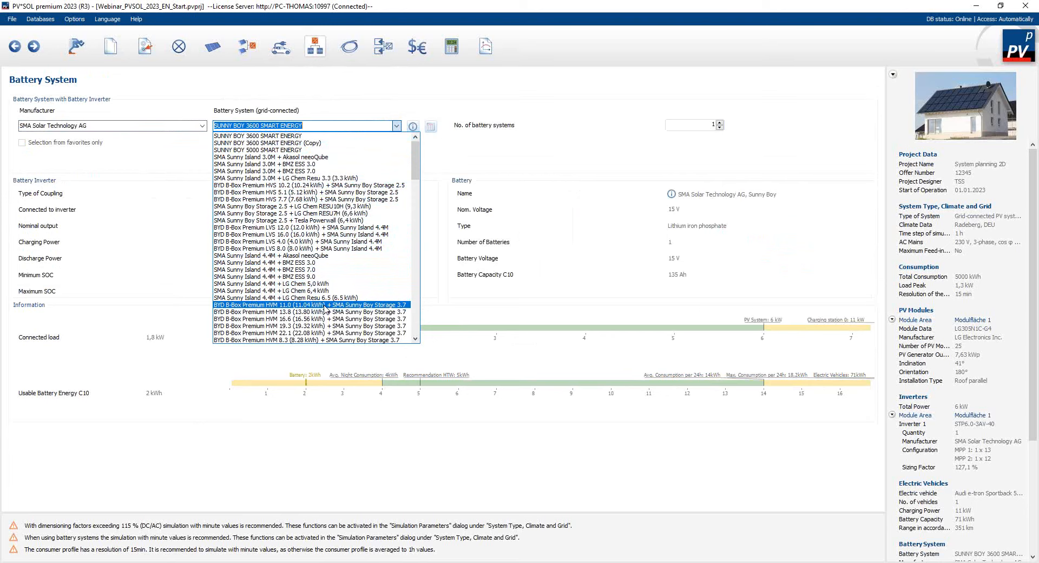
scroll(325, 306, "down", 6)
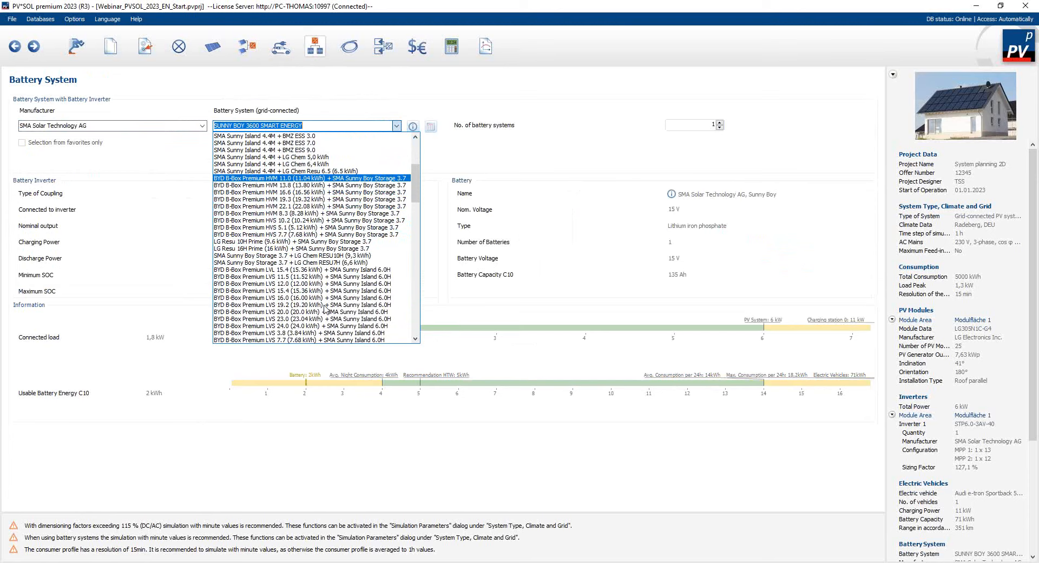
scroll(326, 308, "down", 4)
scroll(326, 308, "down", 3)
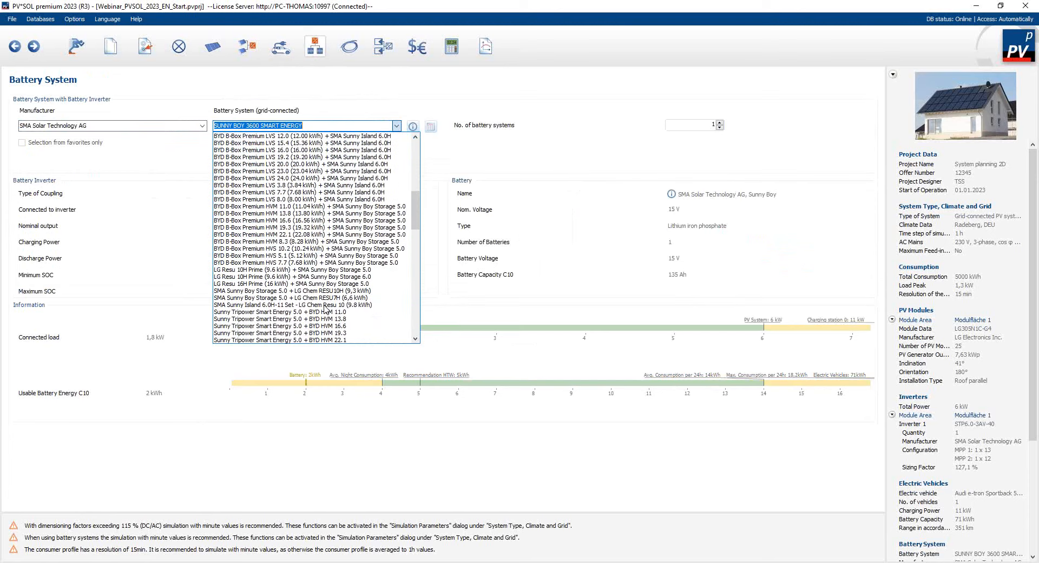
scroll(326, 308, "down", 3)
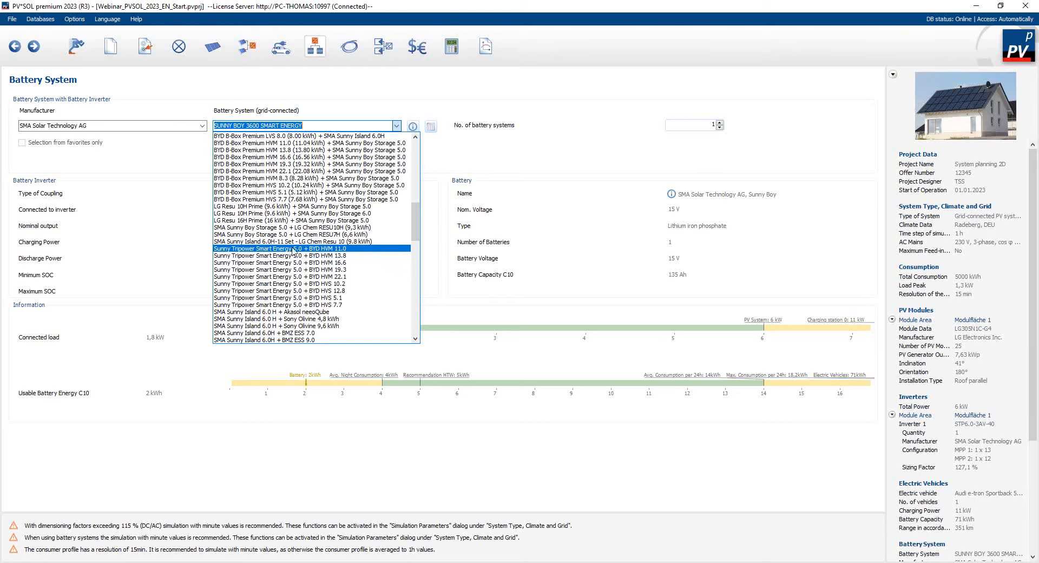
scroll(293, 251, "up", 10)
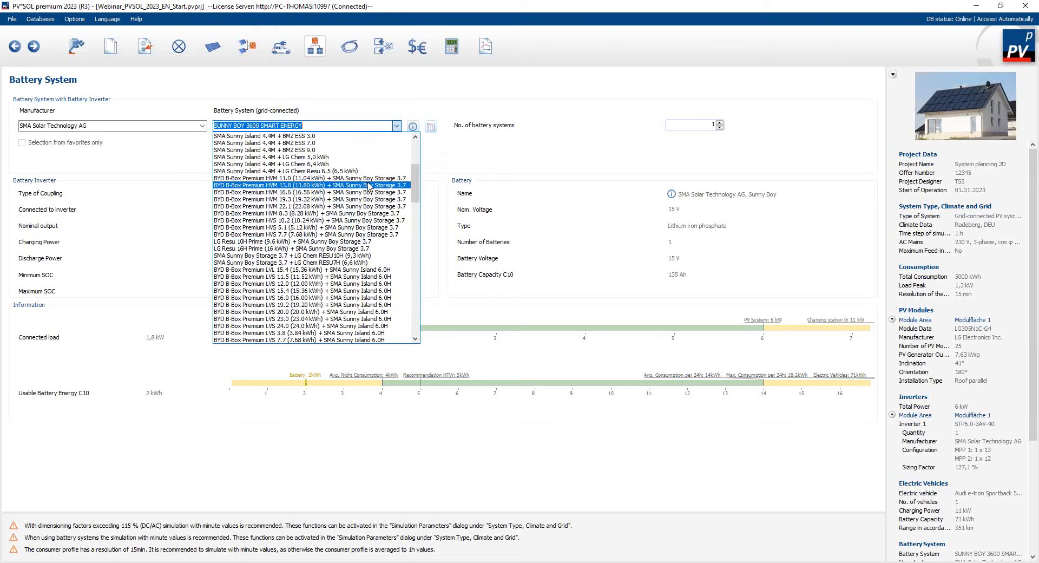
left_click(323, 179)
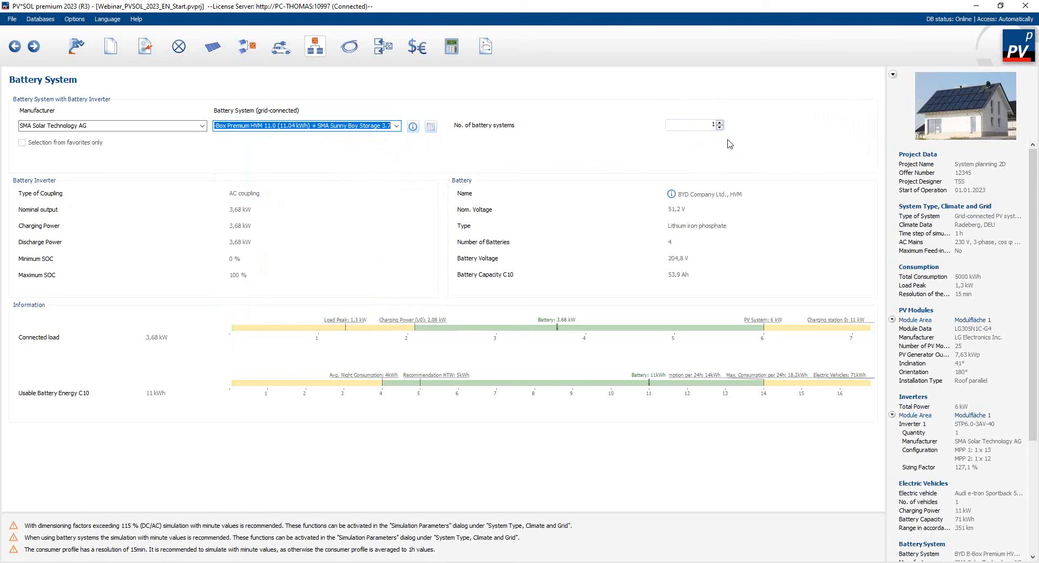
Step: Switch the cable loss entry to In detail and bring up the AC cable settings for the STP6.0-3AV-40 inverter
left_click(352, 52)
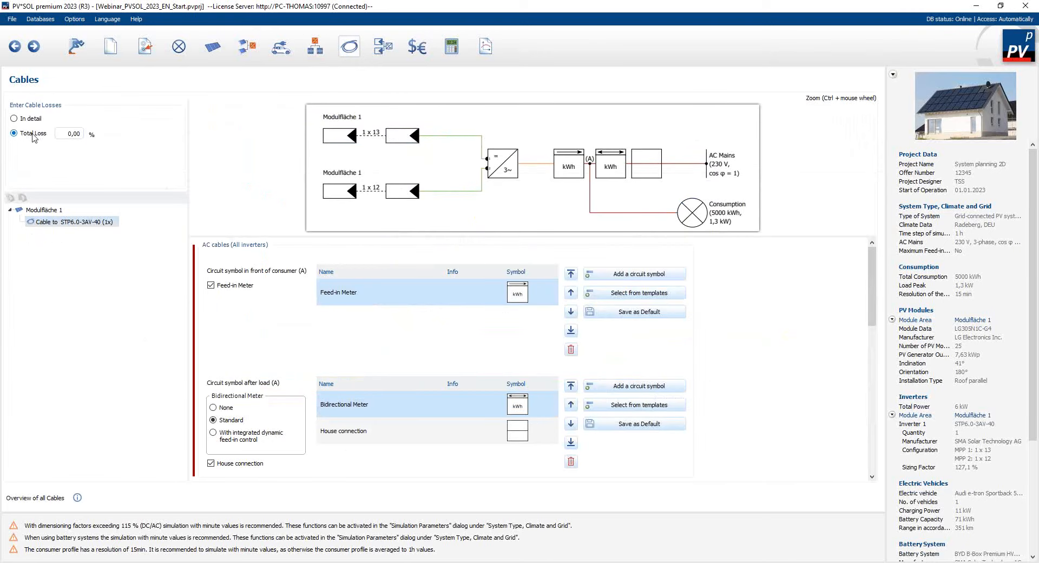
left_click(63, 132)
left_click(14, 119)
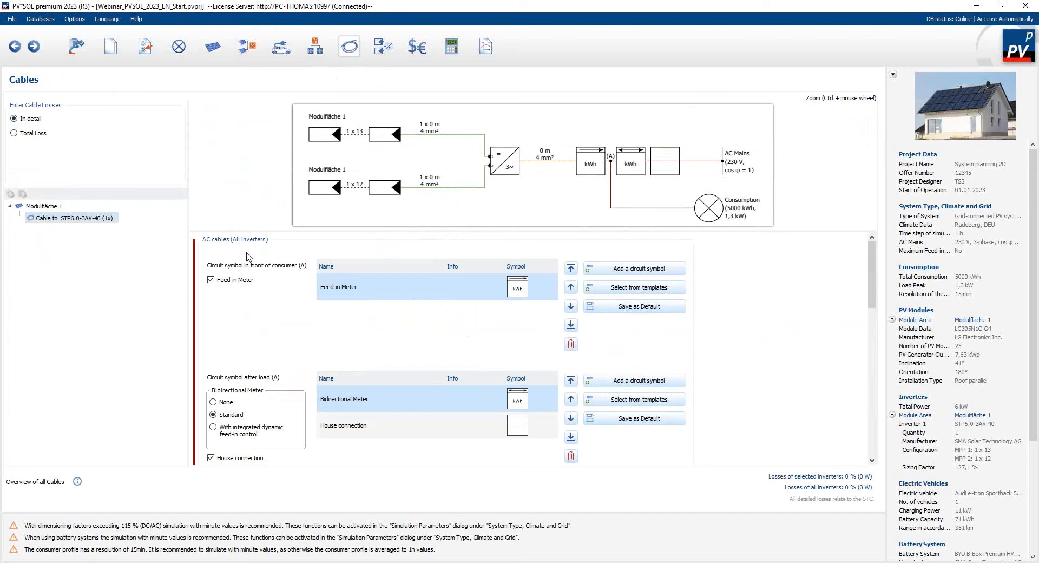
scroll(291, 310, "down", 2)
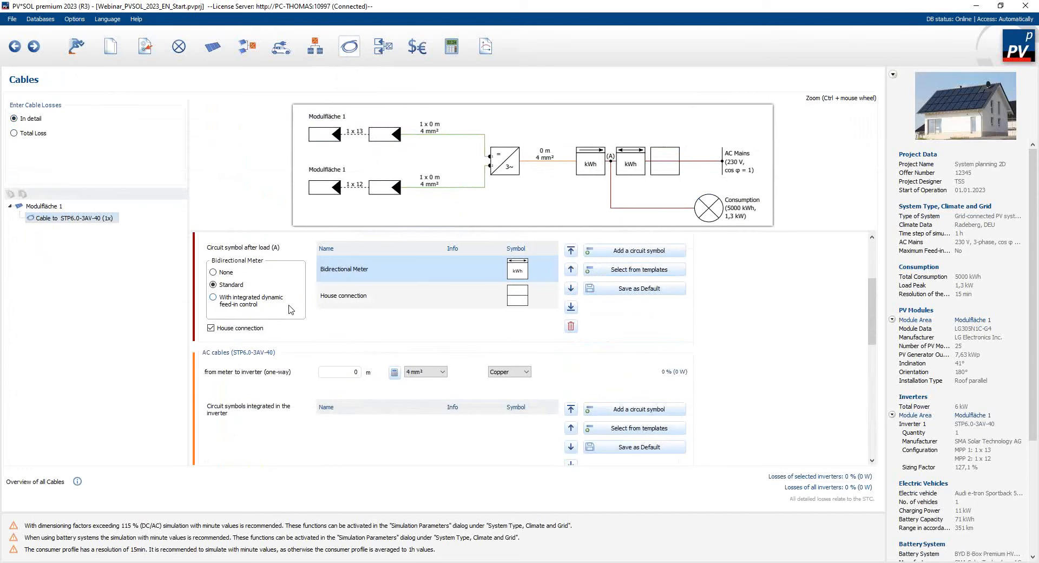
scroll(290, 310, "down", 1)
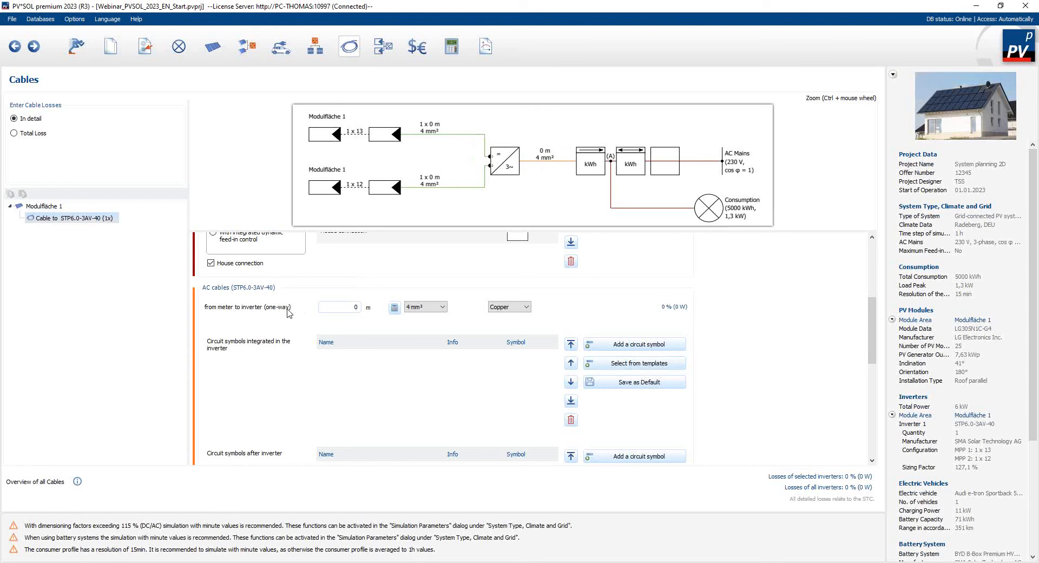
Step: Set the one-way AC cable length from meter to inverter to 10 m, keeping 4 mm² copper
left_click(354, 307)
type("1")
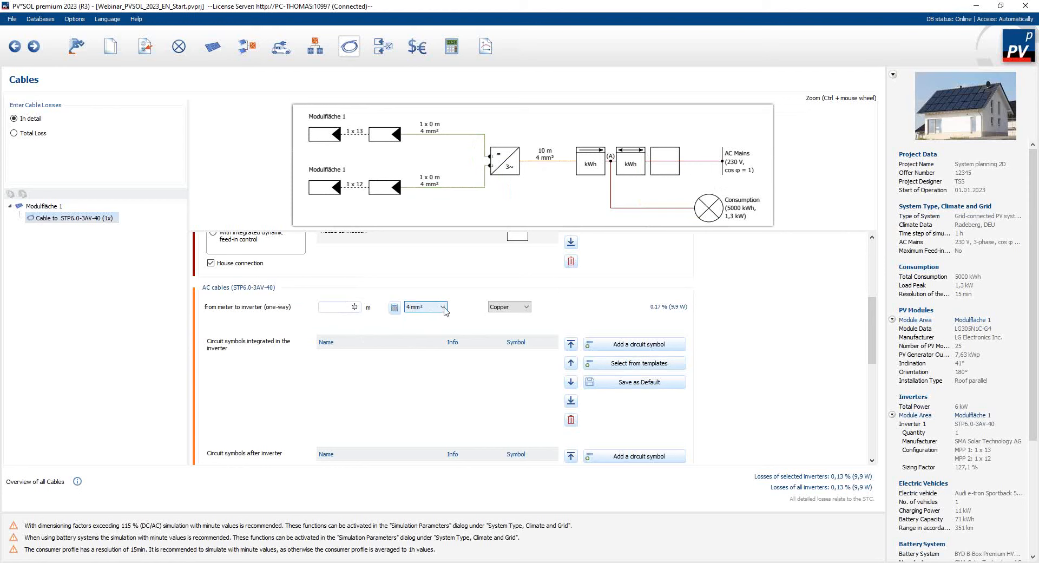
left_click(527, 308)
left_click(528, 307)
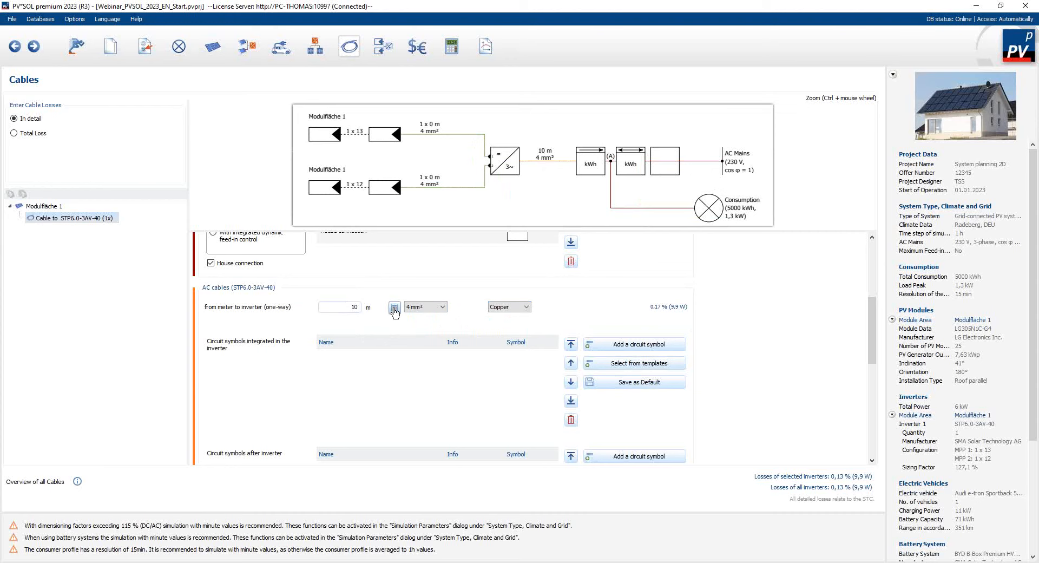
Step: Set the string cable length of MPP tracker 1 to 20 m and apply the values to all MPP trackers
scroll(418, 347, "down", 8)
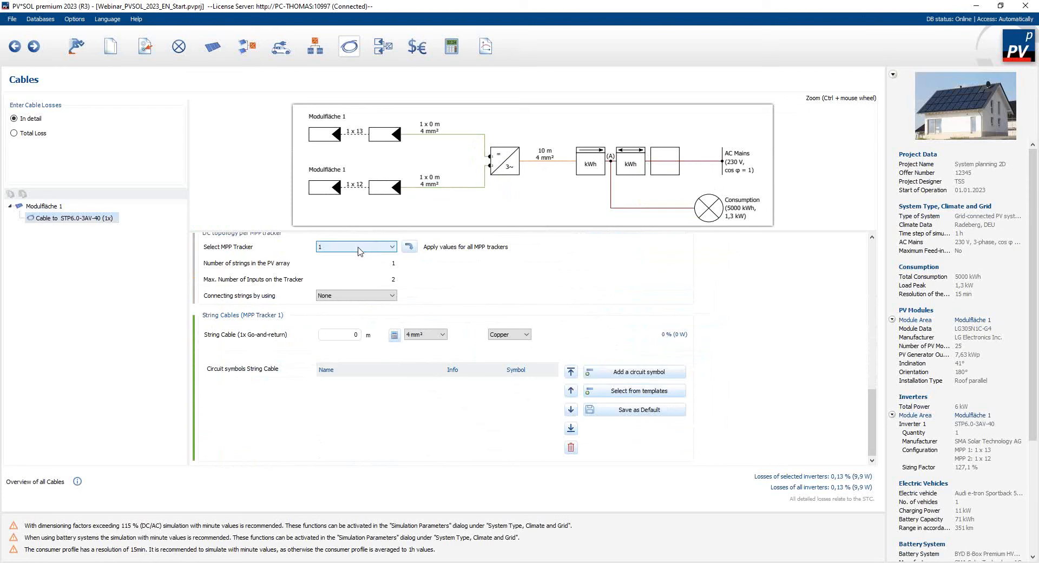
left_click(394, 249)
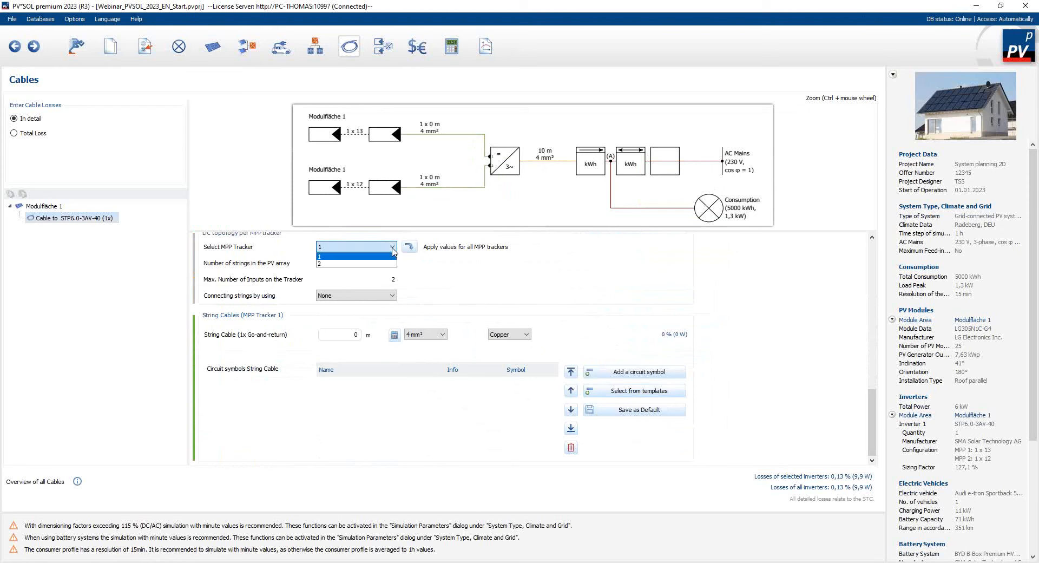
left_click(393, 249)
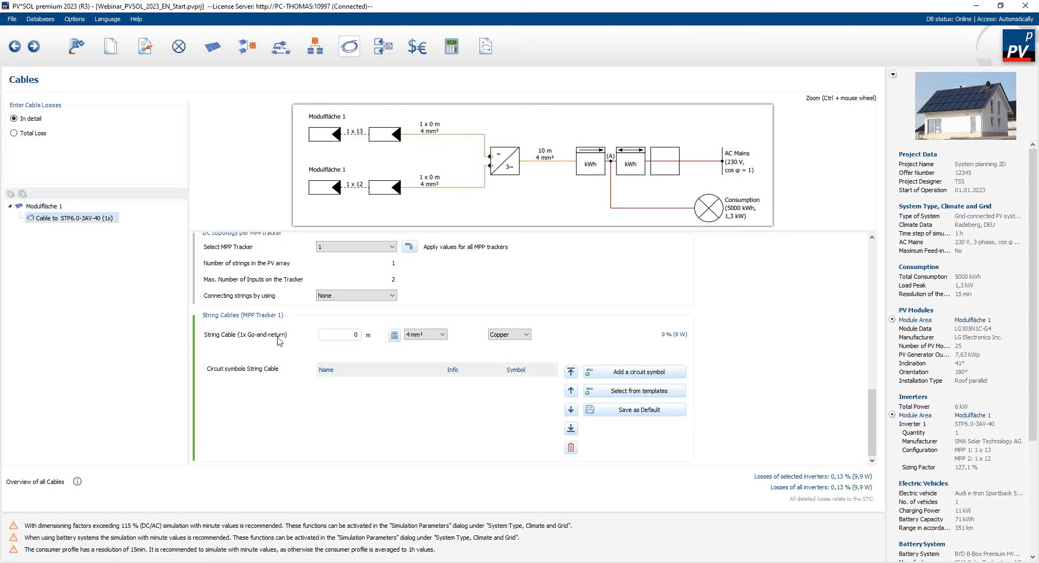
scroll(277, 340, "up", 5)
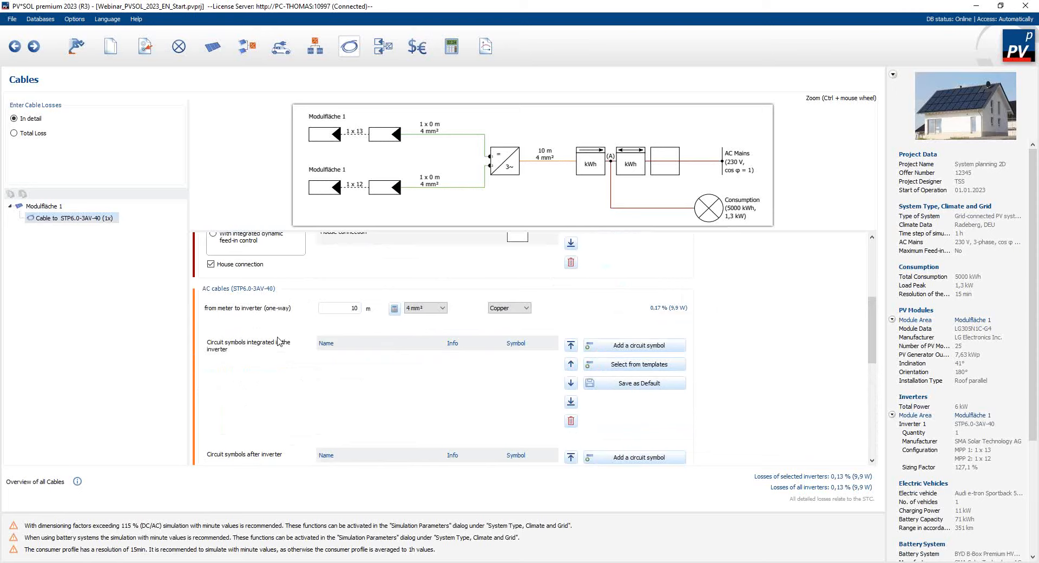
scroll(278, 340, "up", 5)
scroll(279, 341, "down", 8)
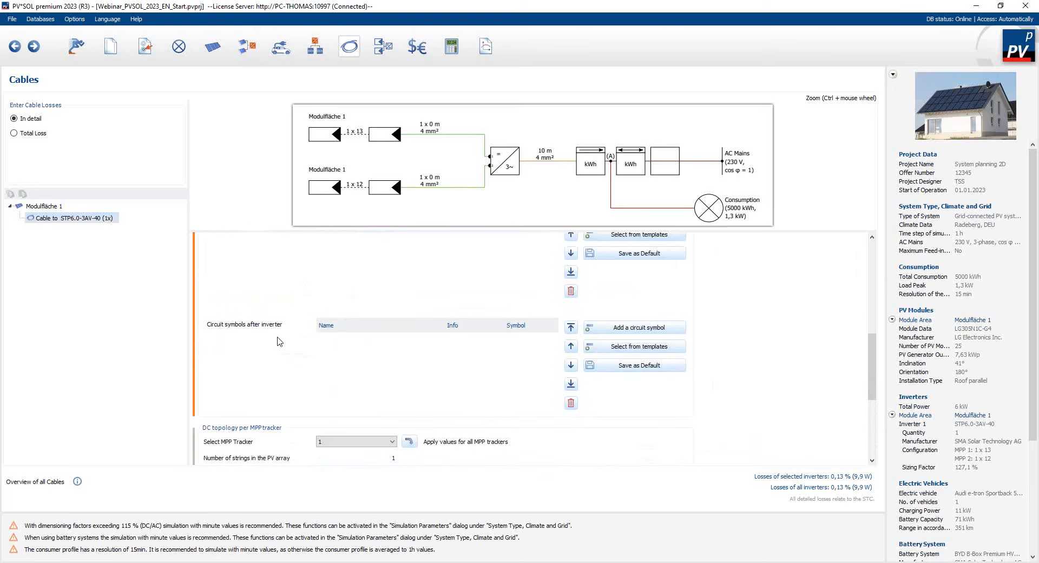
scroll(279, 341, "down", 2)
scroll(353, 386, "down", 5)
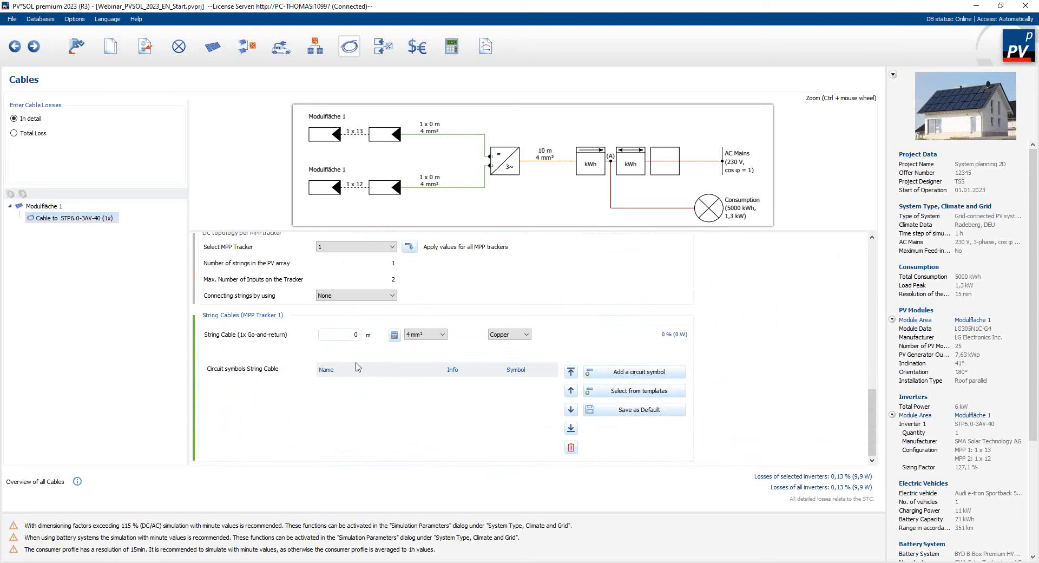
type("2")
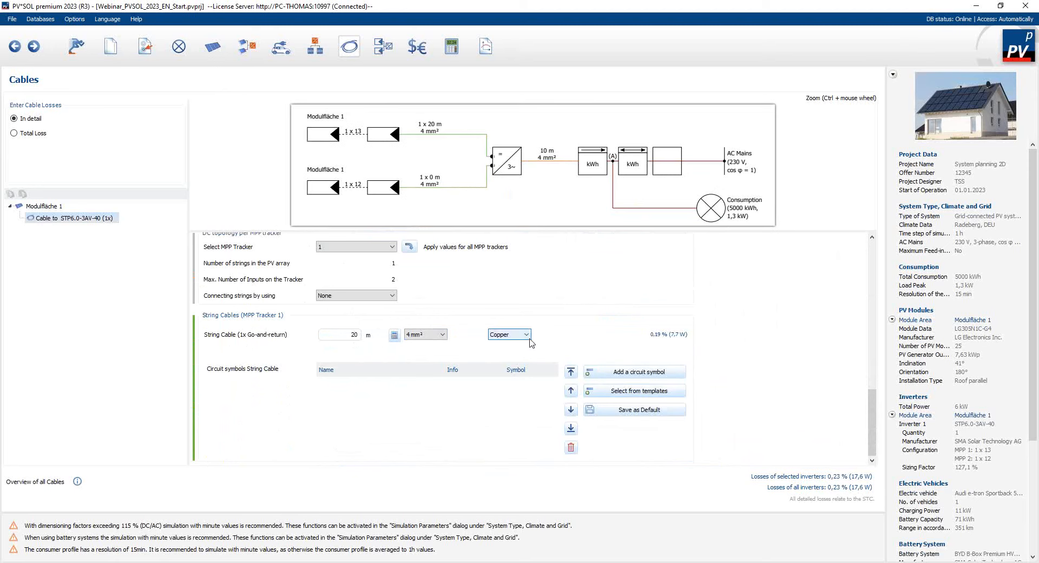
scroll(446, 306, "up", 1)
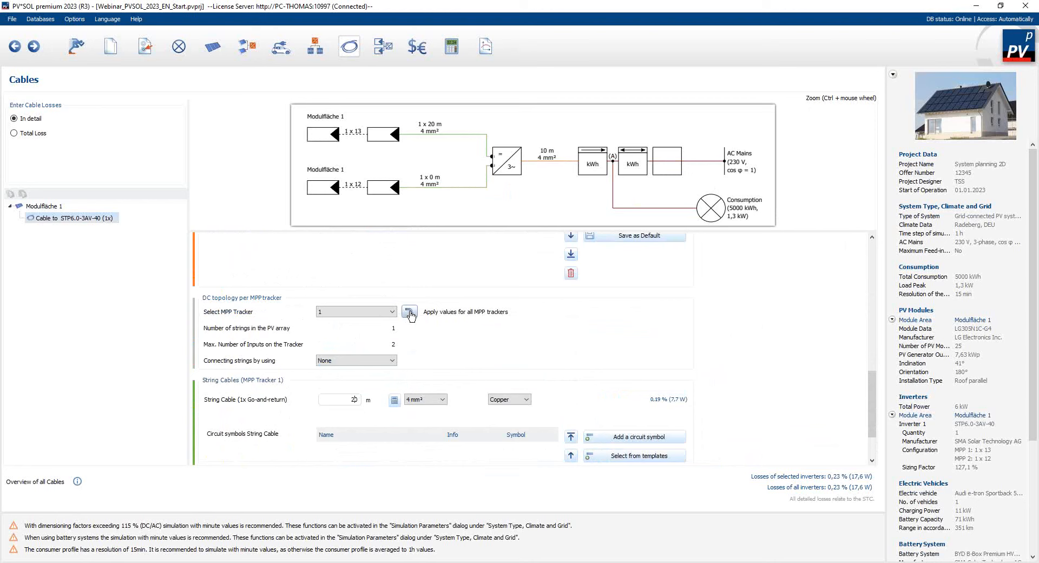
left_click(410, 313)
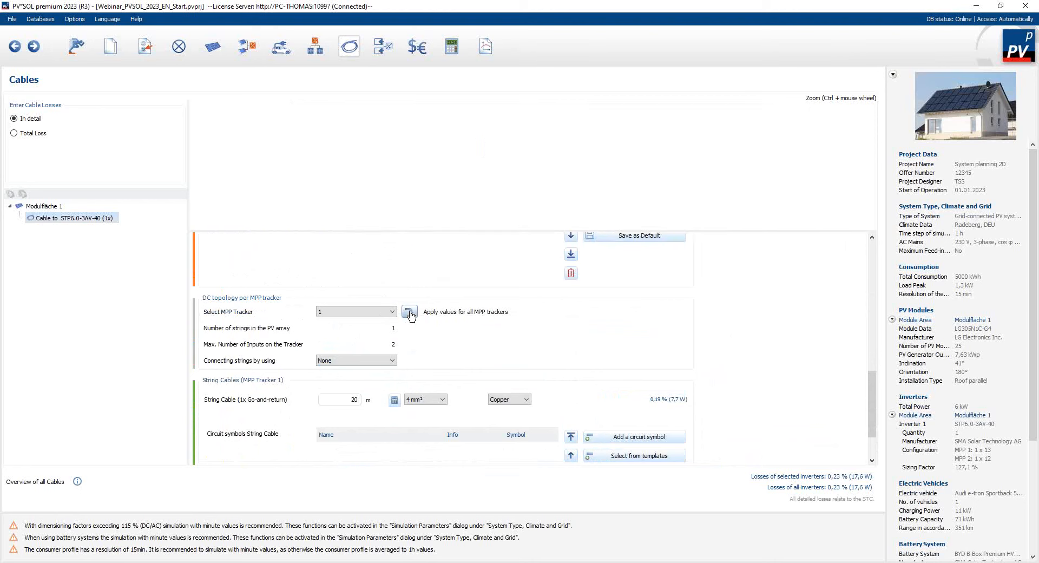
Step: Add a load-break switch to the circuit symbols in front of the consumer and place it before the feed-in meter
scroll(447, 346, "up", 5)
scroll(448, 352, "up", 3)
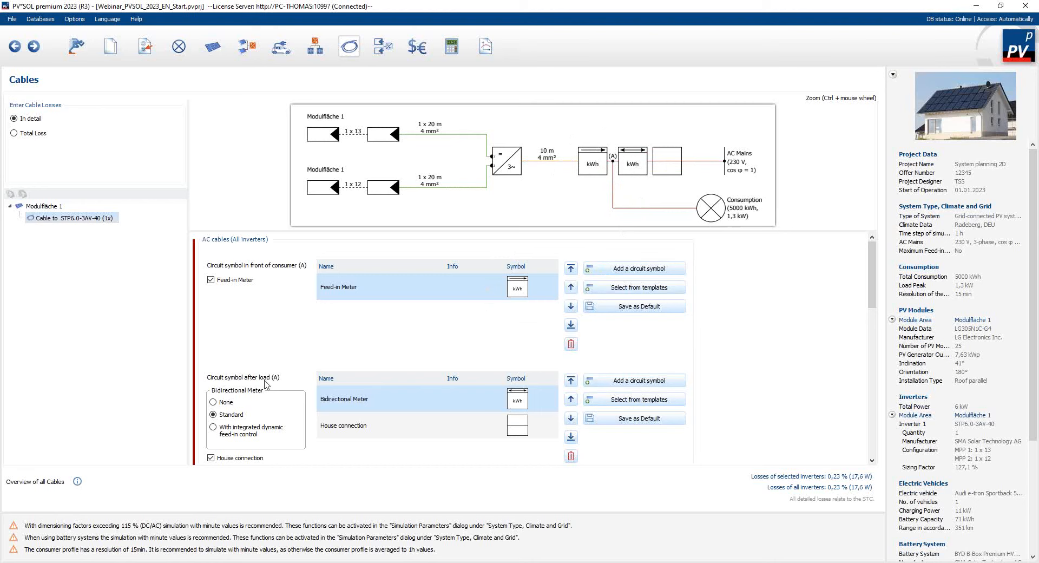
left_click(645, 274)
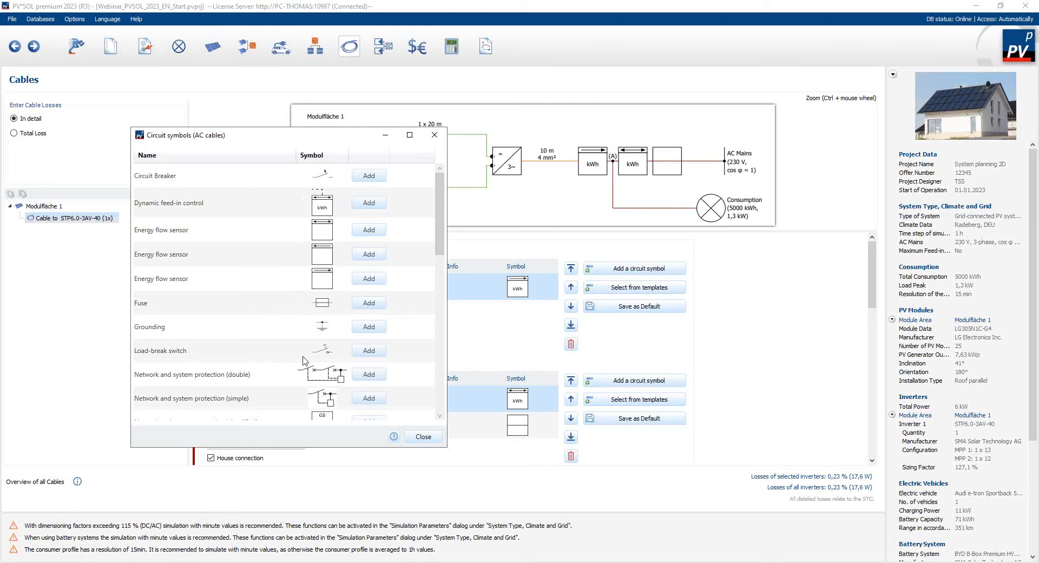
left_click(367, 353)
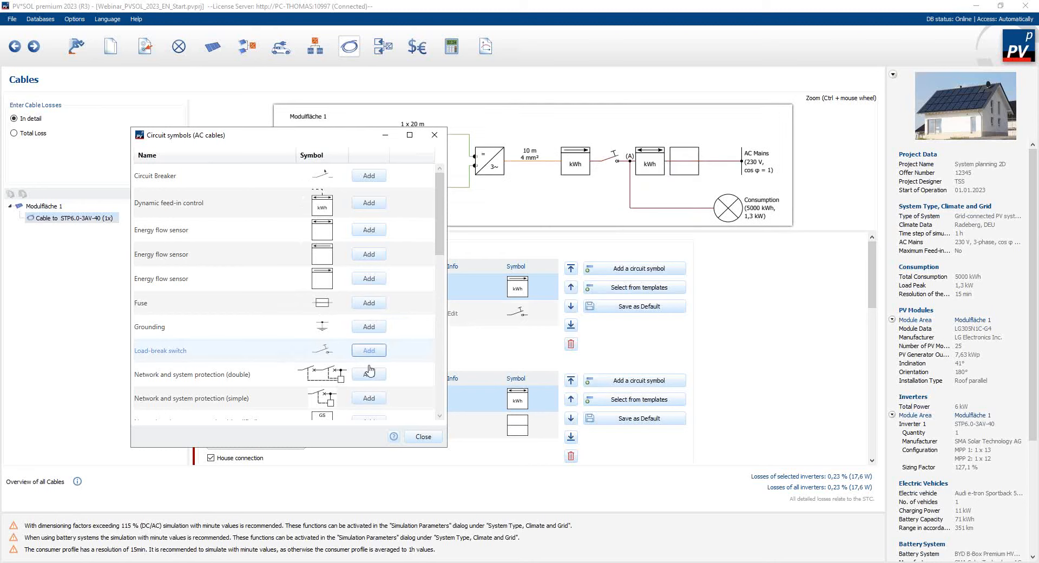
left_click(424, 437)
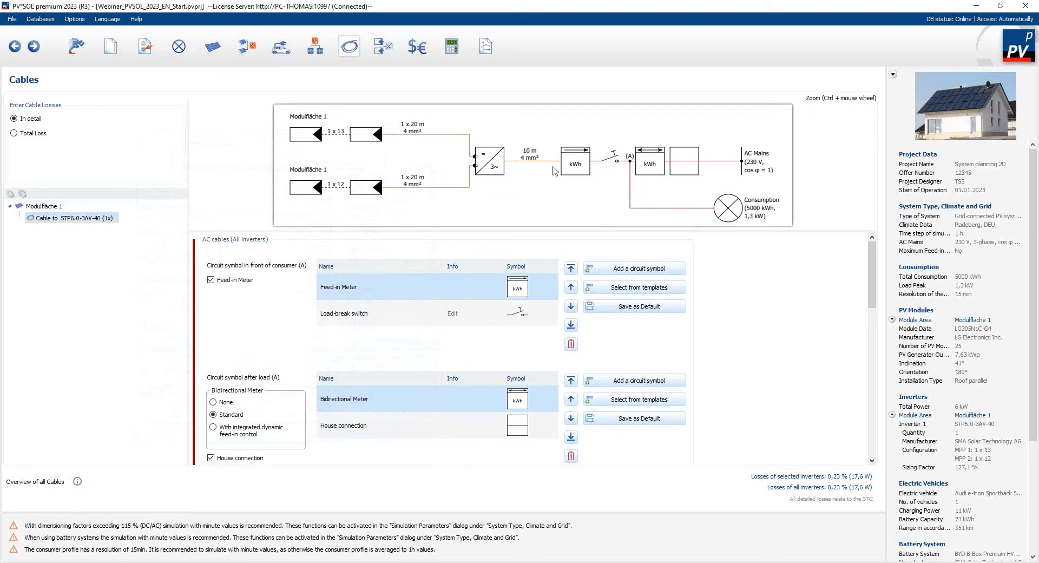
left_click(461, 318)
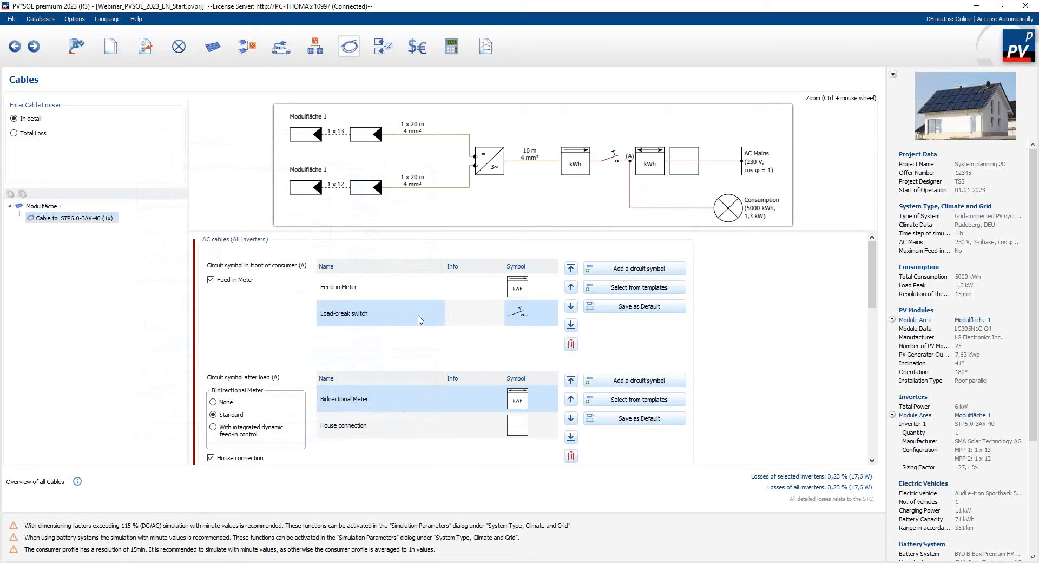
left_click(572, 293)
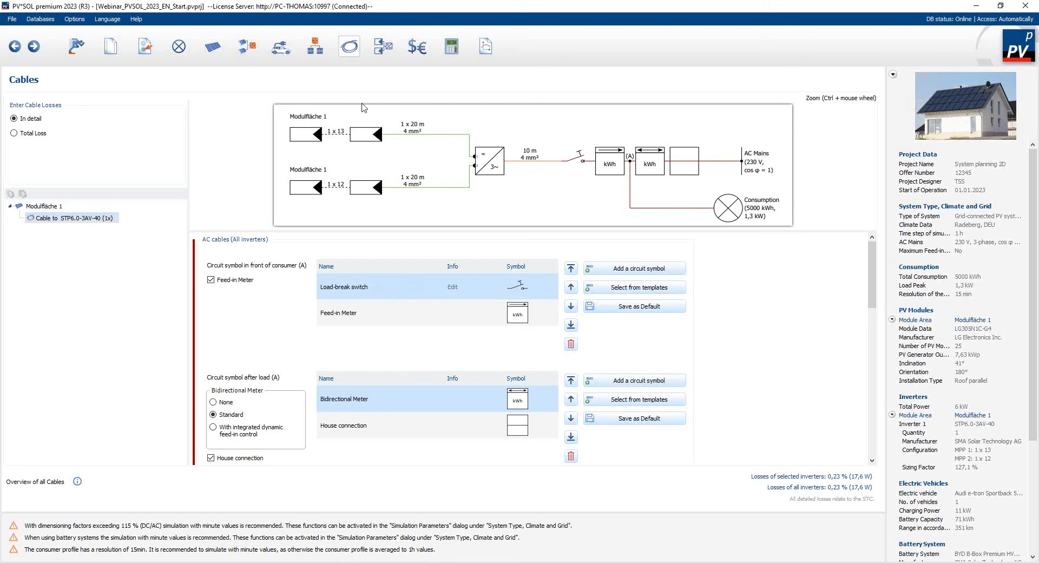
Step: Bring up the circuit diagram in the plans and parts list and turn off its drawing space
left_click(380, 54)
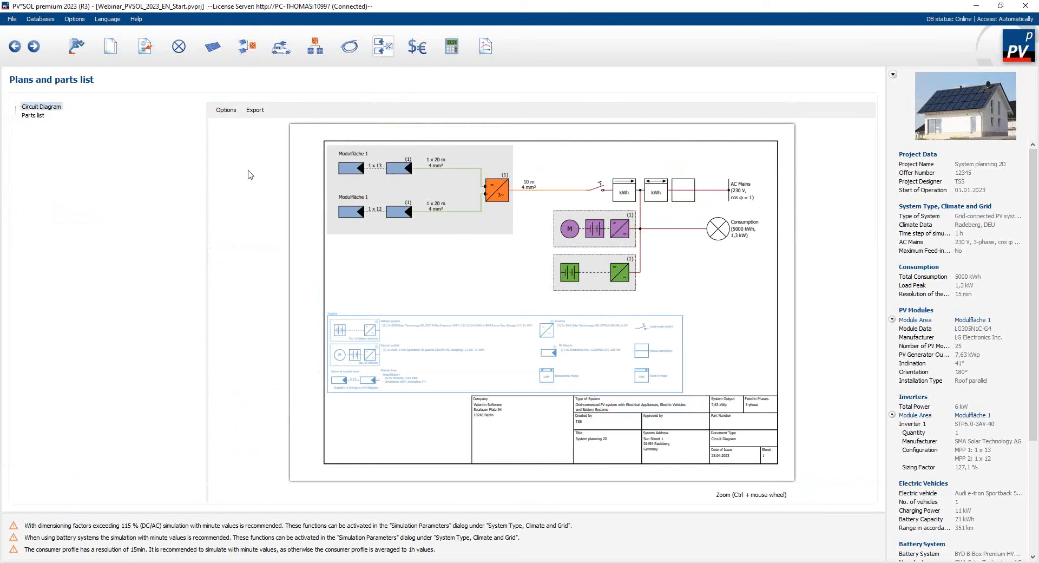
left_click(226, 110)
mouse_move(245, 129)
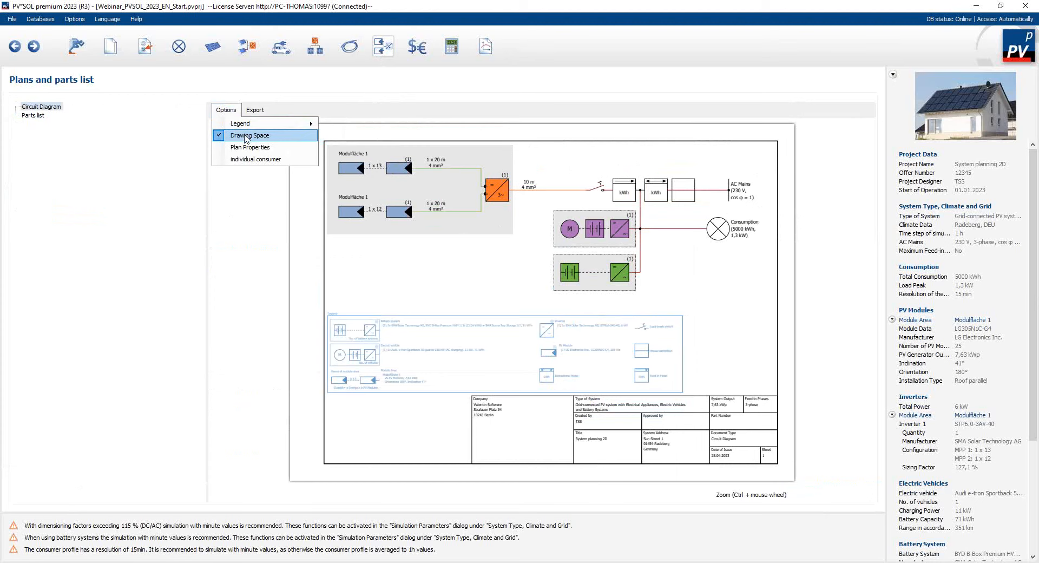
left_click(246, 138)
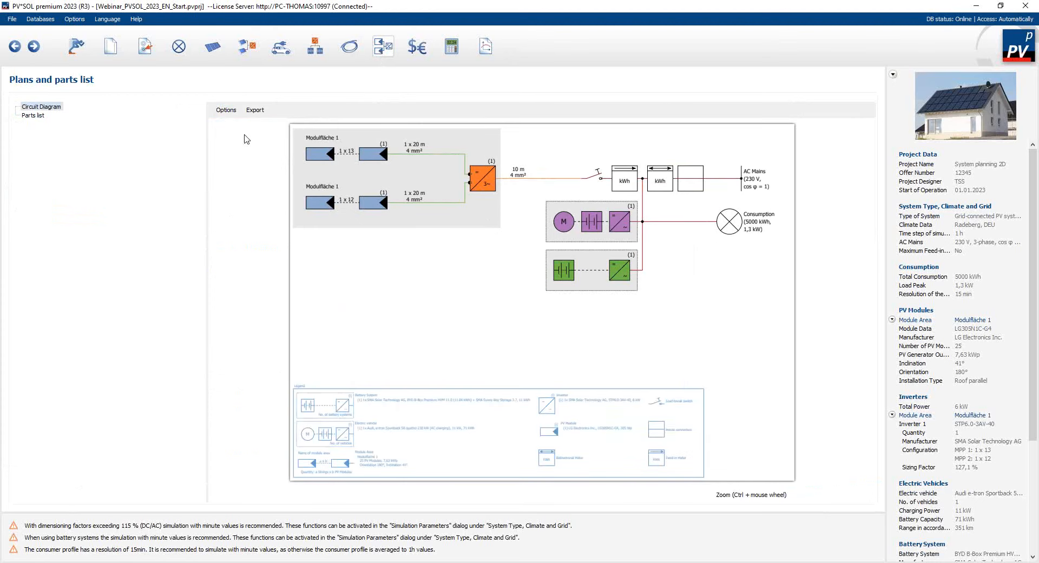
Step: Review the circuit diagram's plan properties and available export formats without changing anything
left_click(226, 110)
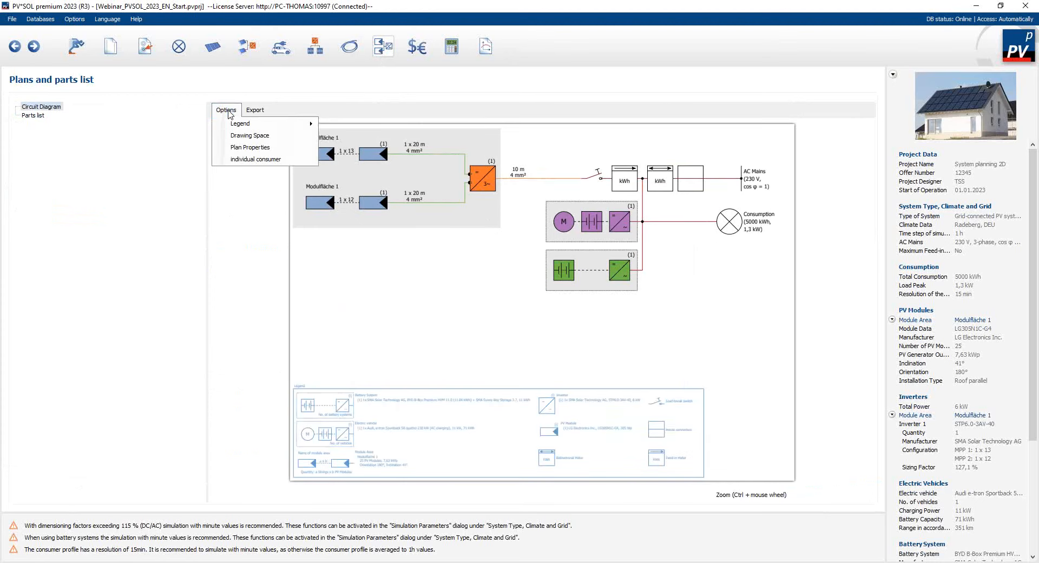
left_click(242, 149)
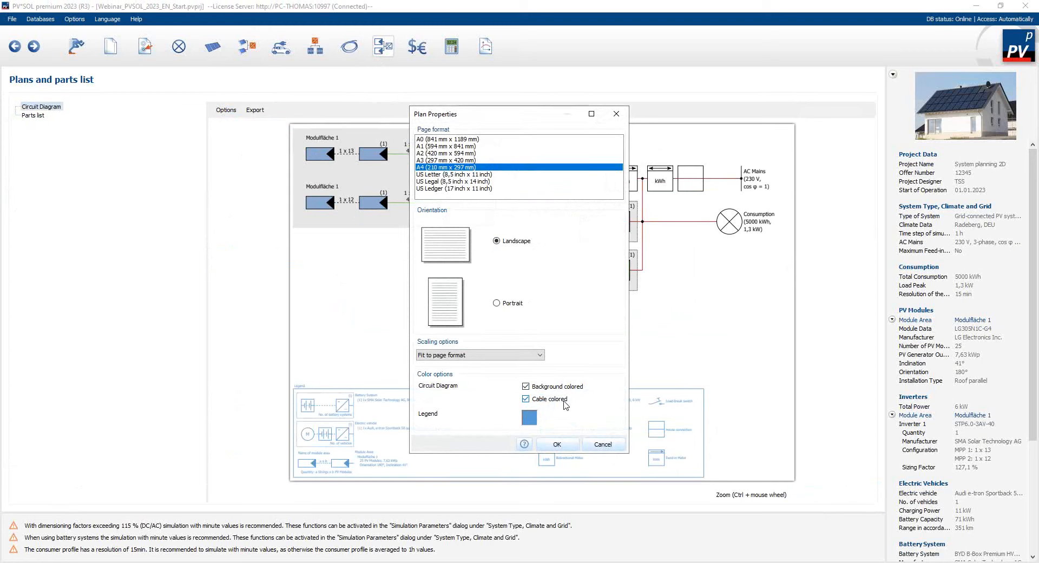
left_click(603, 444)
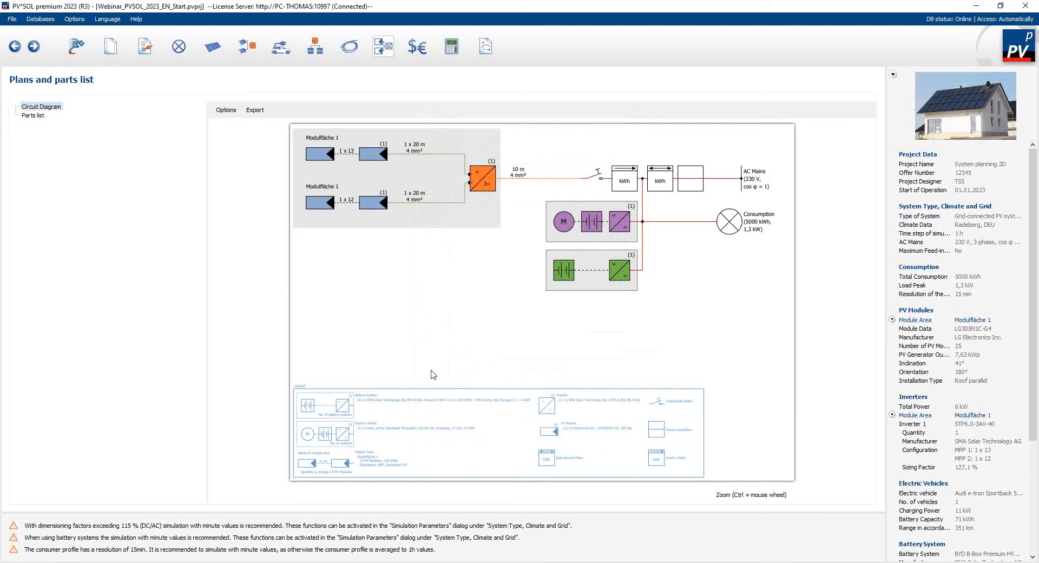
left_click(252, 111)
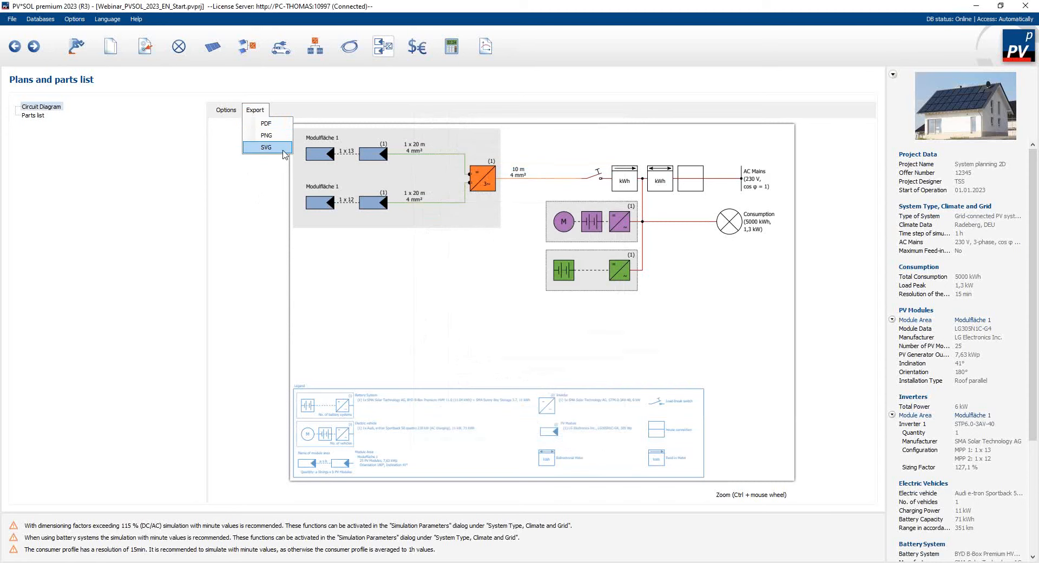
left_click(296, 105)
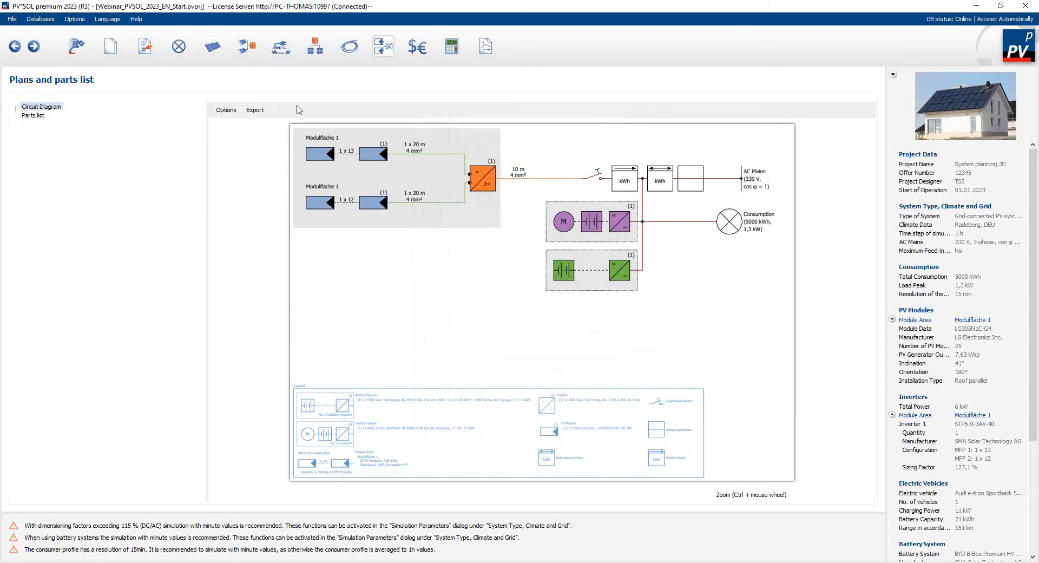
Step: Hide the Audi electric vehicle in the parts list and call up the CSV export
left_click(36, 116)
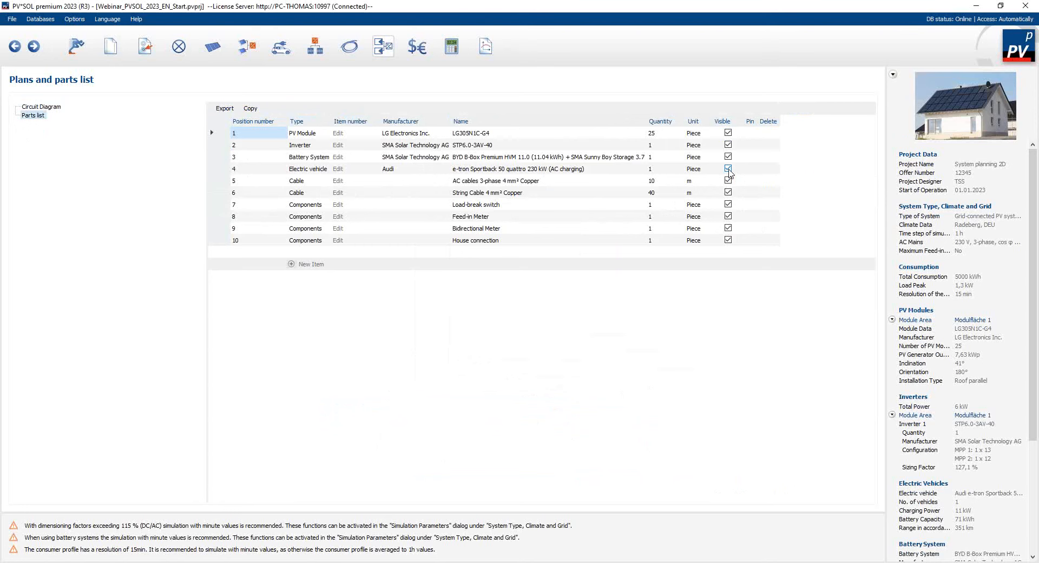
left_click(729, 170)
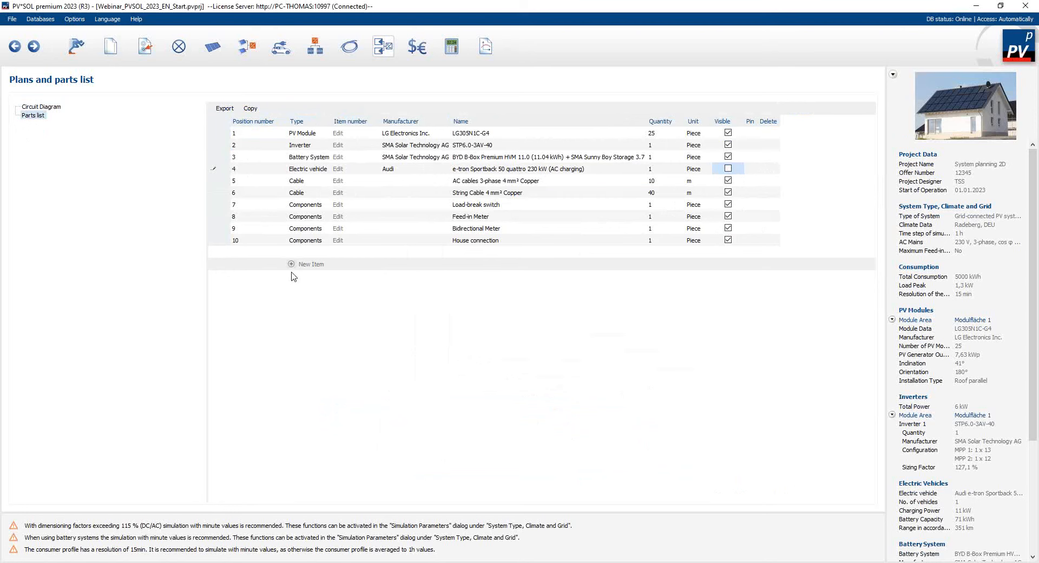
left_click(232, 111)
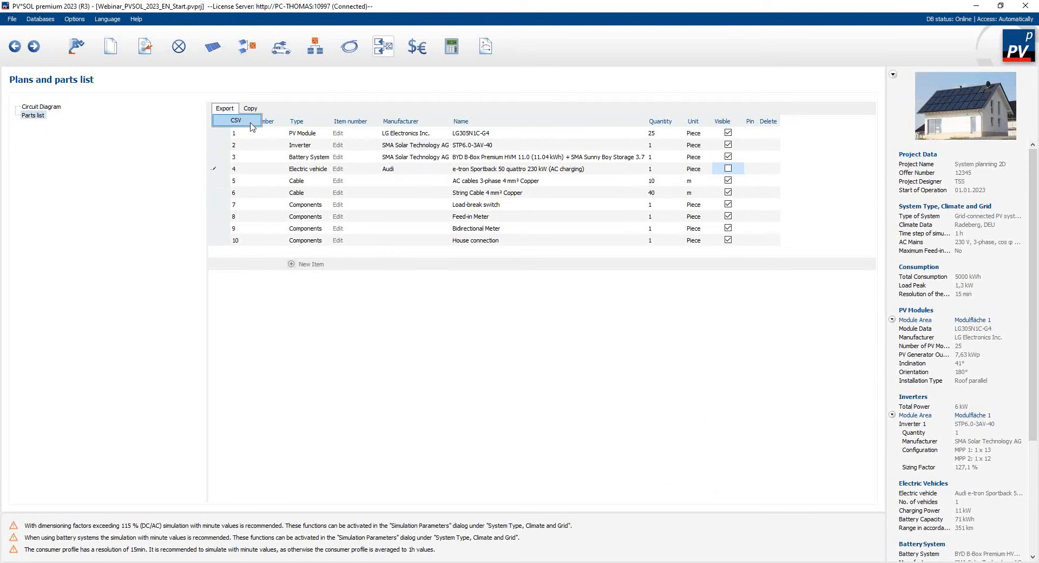
left_click(250, 123)
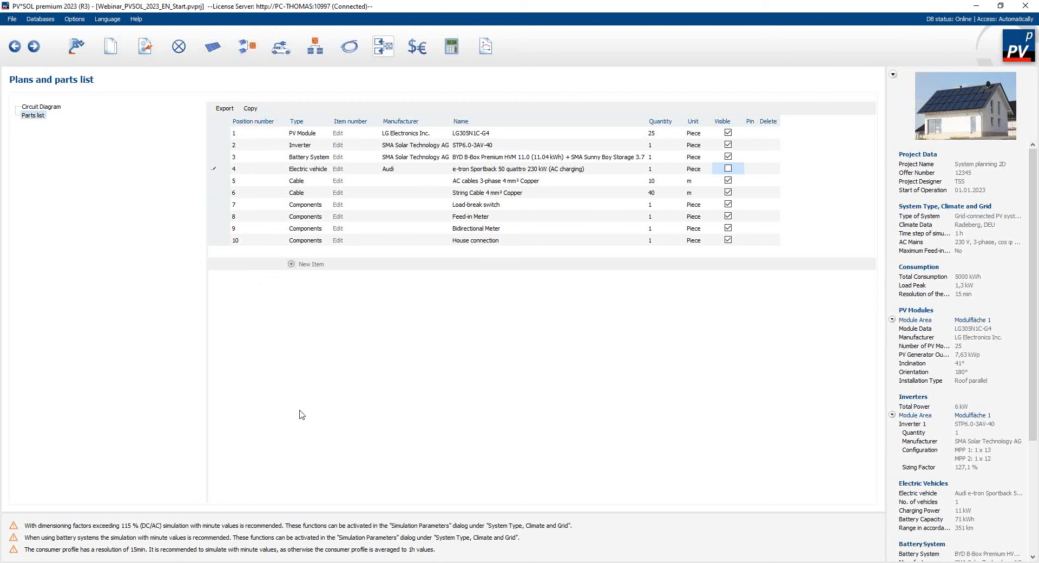
Step: In the financial analysis parameters, switch the tax-deductible outgoing cost of system setup parts and labour to detailed entry
left_click(417, 48)
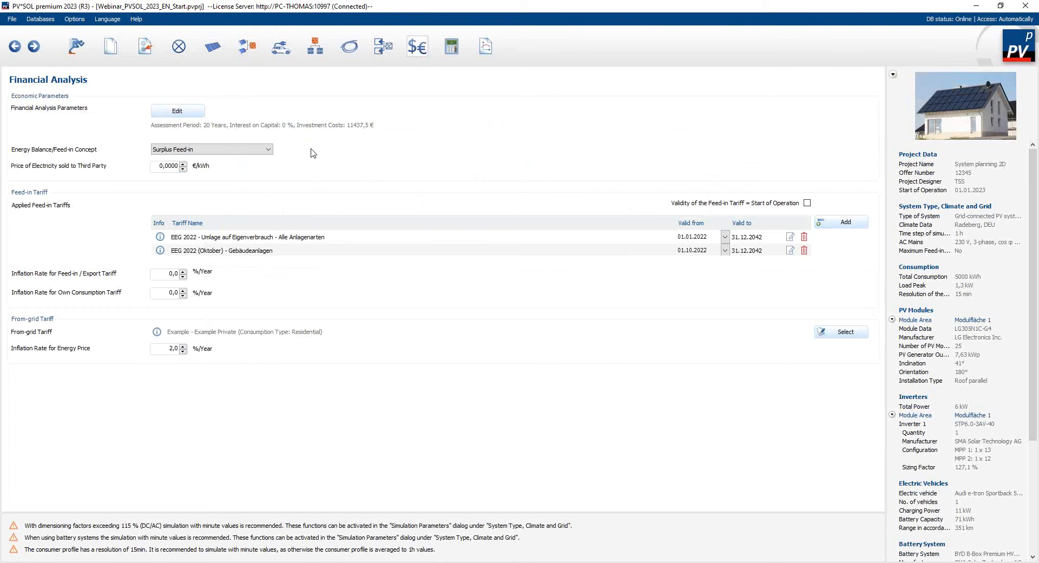
left_click(182, 112)
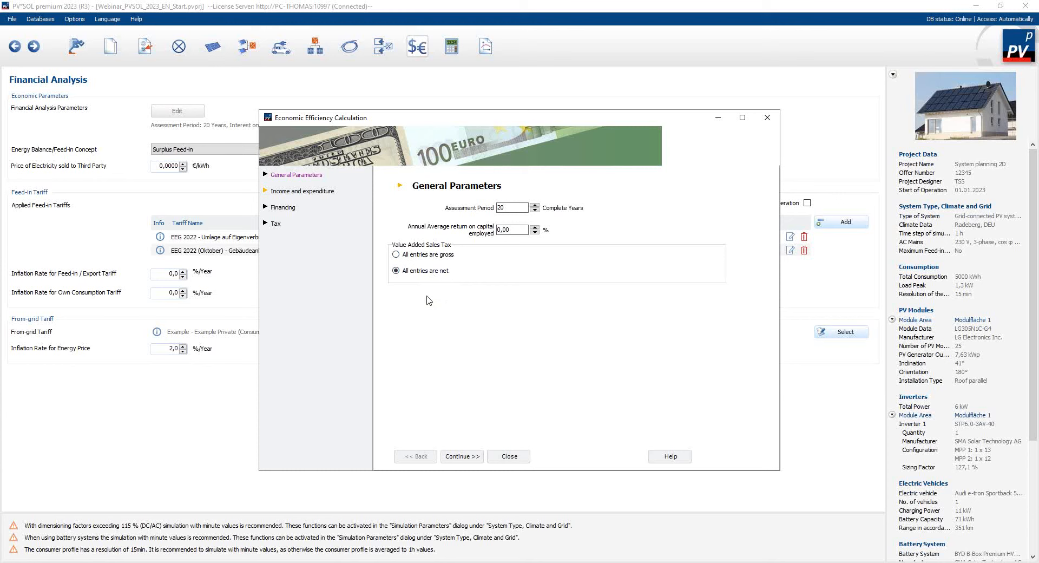
left_click(294, 192)
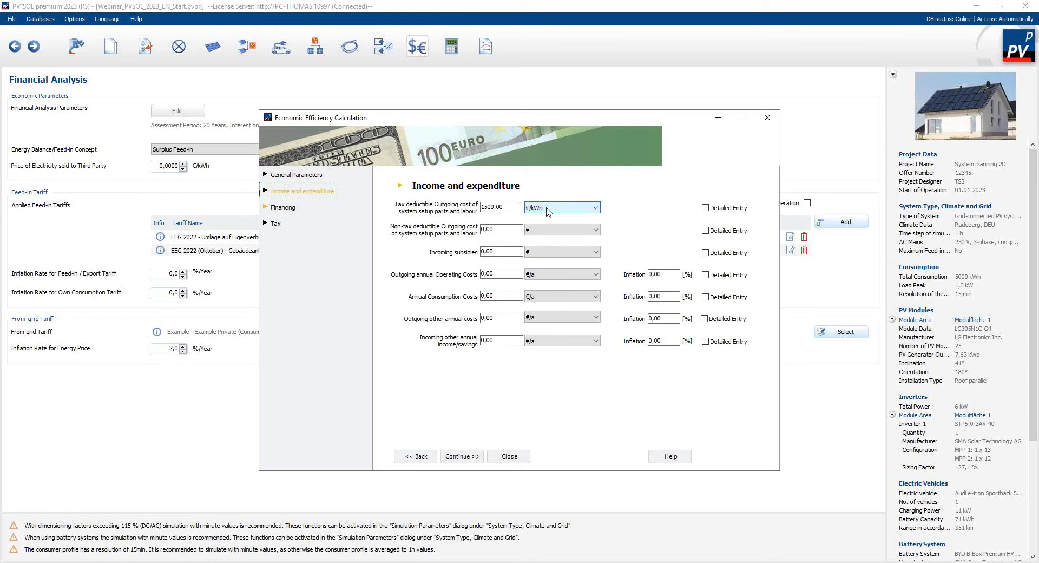
left_click(596, 208)
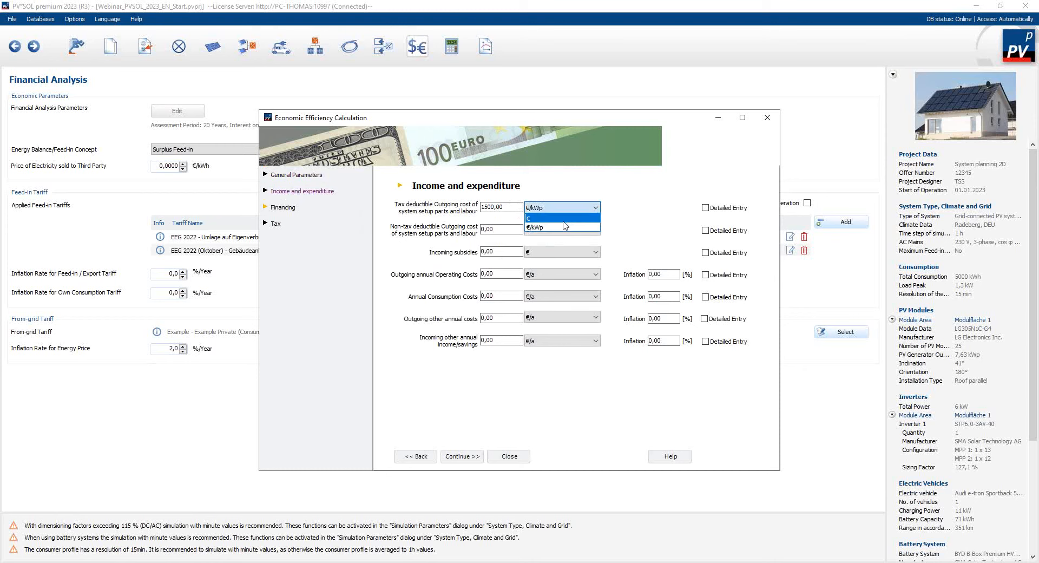
left_click(626, 210)
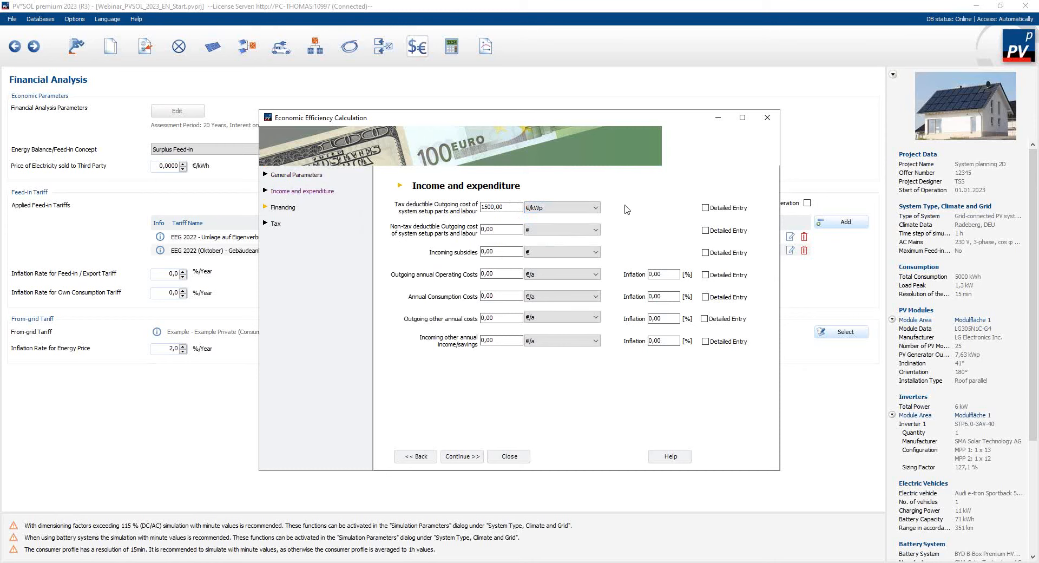
left_click(705, 209)
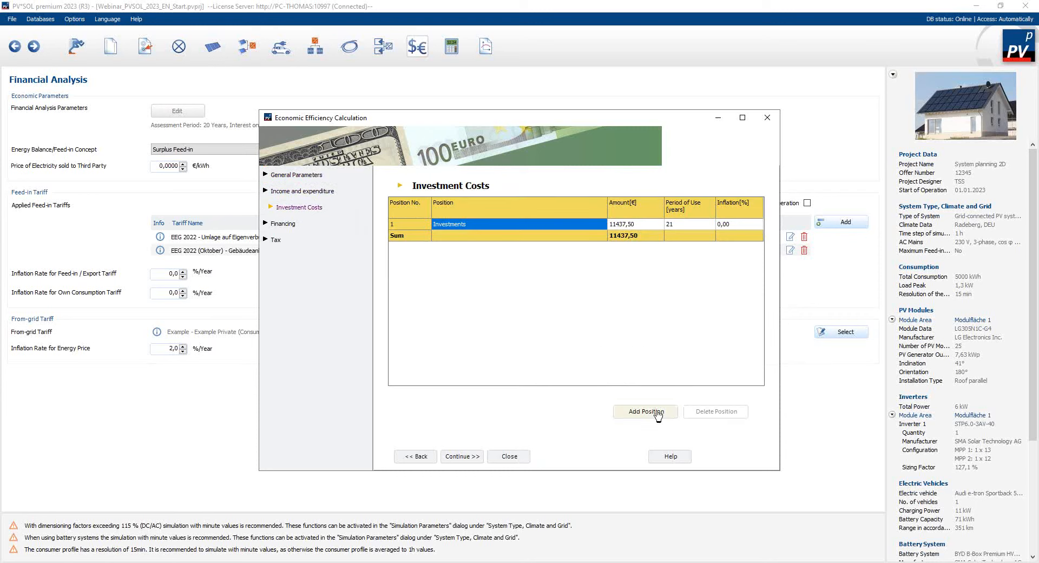
Step: Add a second investment cost position and name the two positions PV system and Battery system
left_click(658, 413)
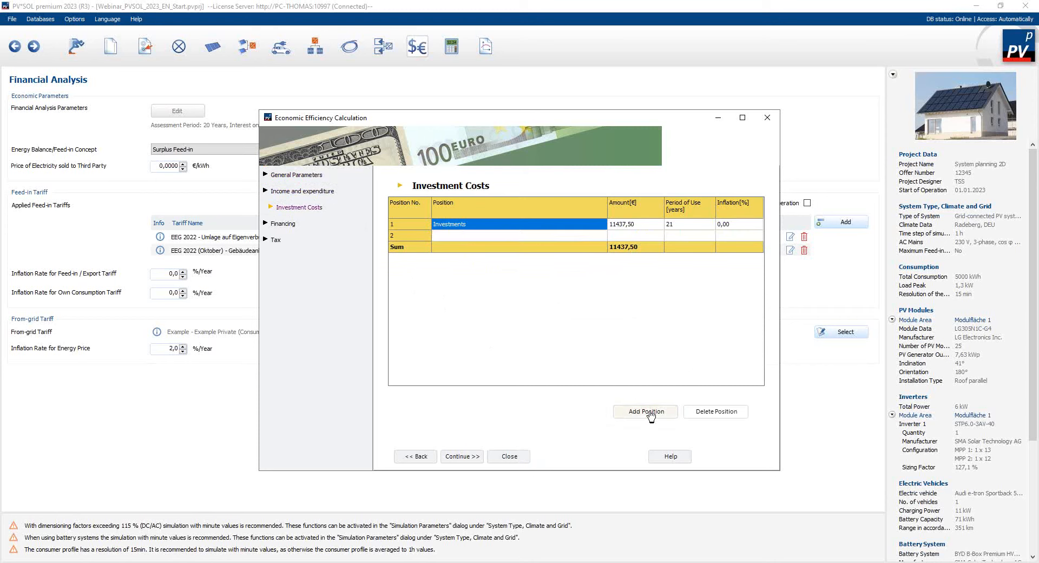
left_click(477, 227)
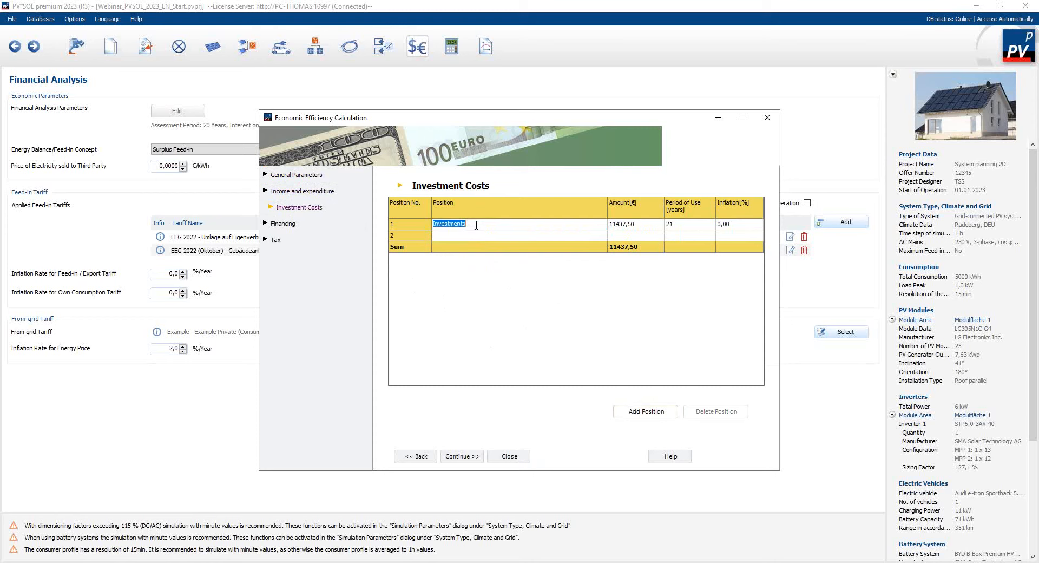
type("PV system")
left_click(464, 235)
type("Battery system")
Step: Set the investment amounts to 10400 € for the PV system and 6300 € for the battery system
left_click(620, 224)
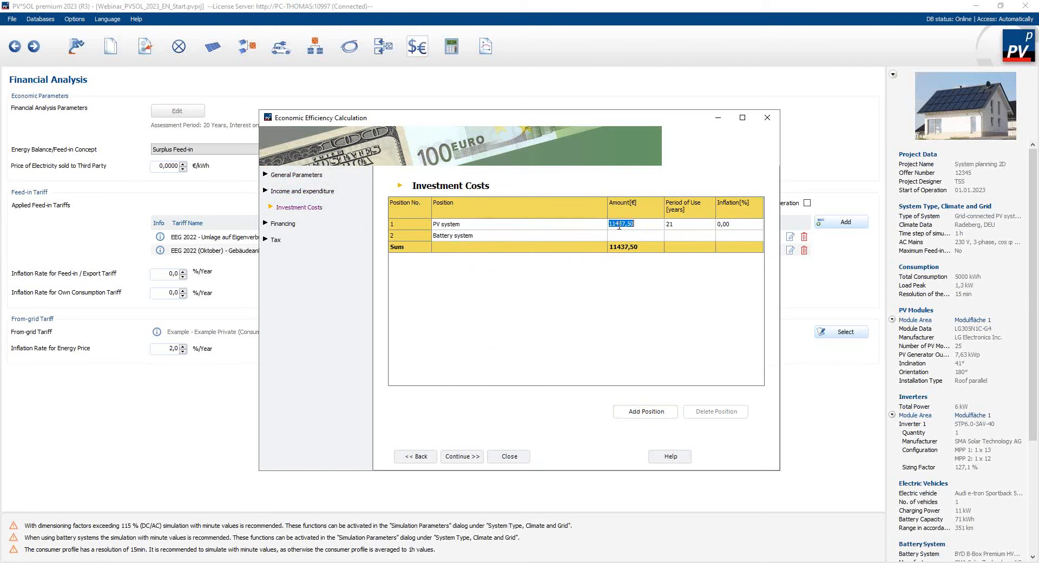
type("10400")
left_click(622, 235)
type("6300")
Step: In the income and expenditure settings, set the outgoing annual operating costs to 1,0 % of Investment/a
left_click(299, 193)
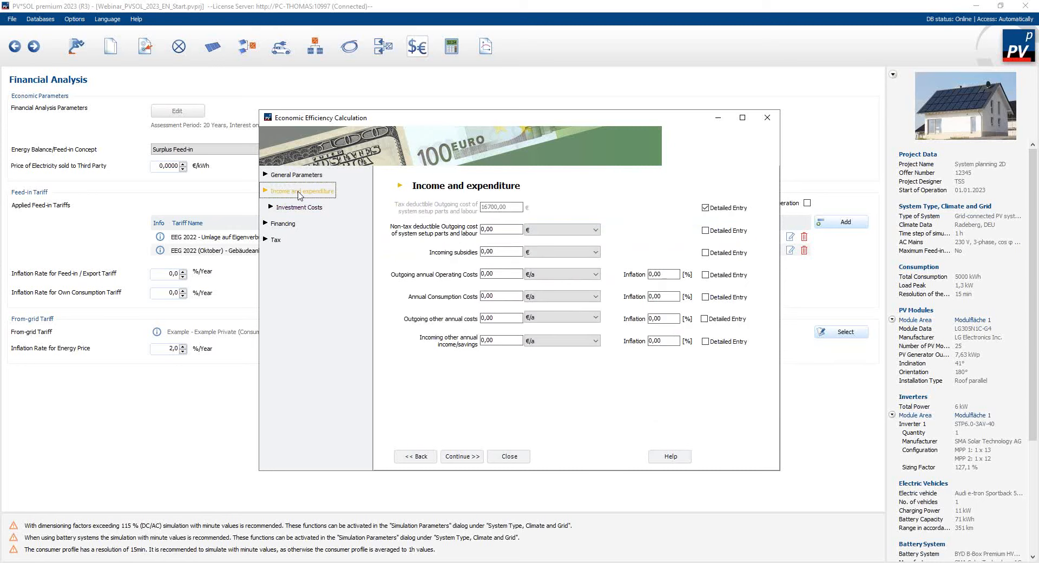
left_click(503, 251)
double_click(503, 252)
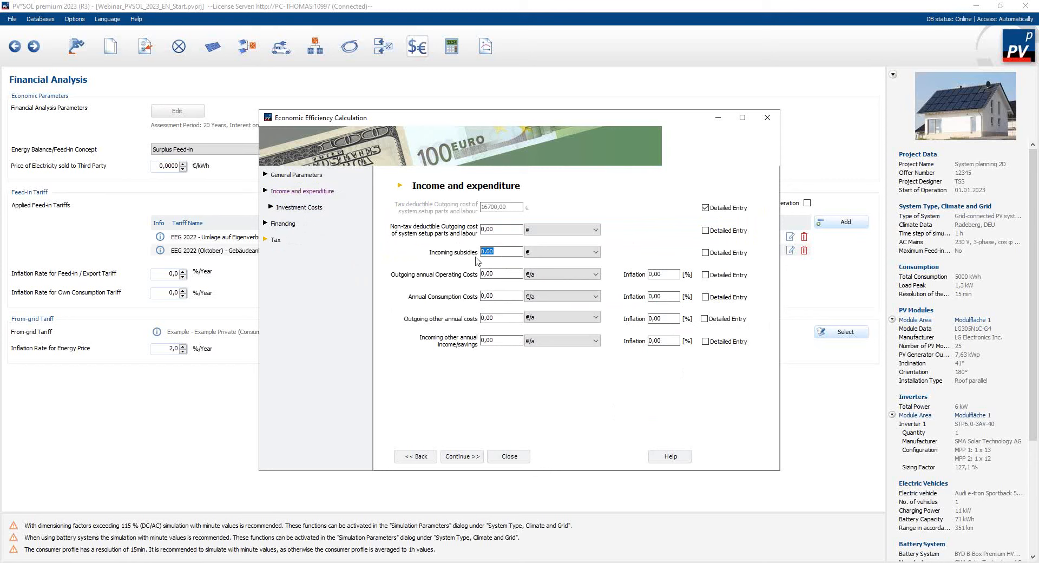
double_click(498, 274)
left_click(597, 276)
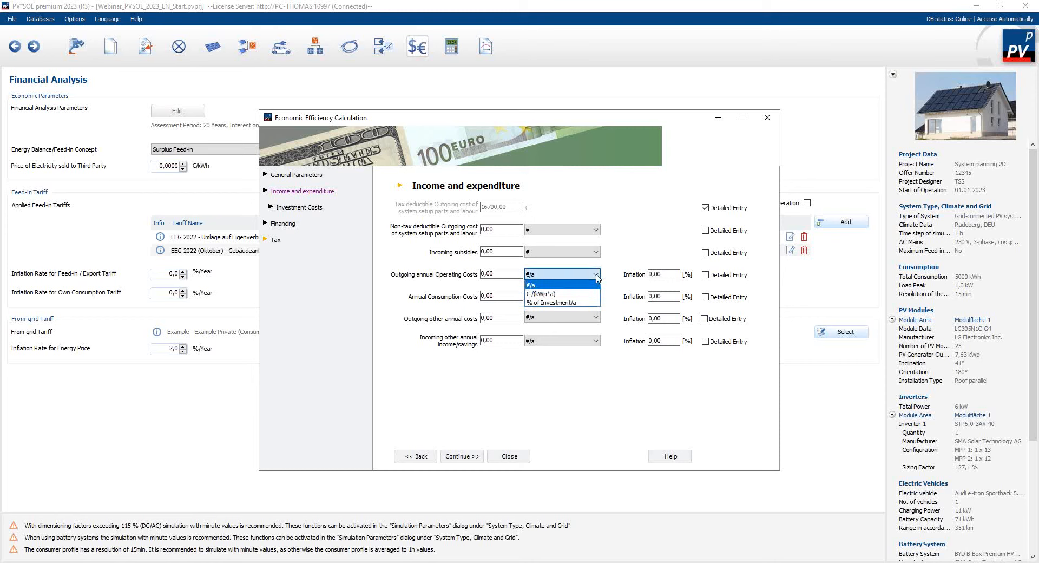
left_click(589, 302)
left_click_drag(492, 274, 480, 276)
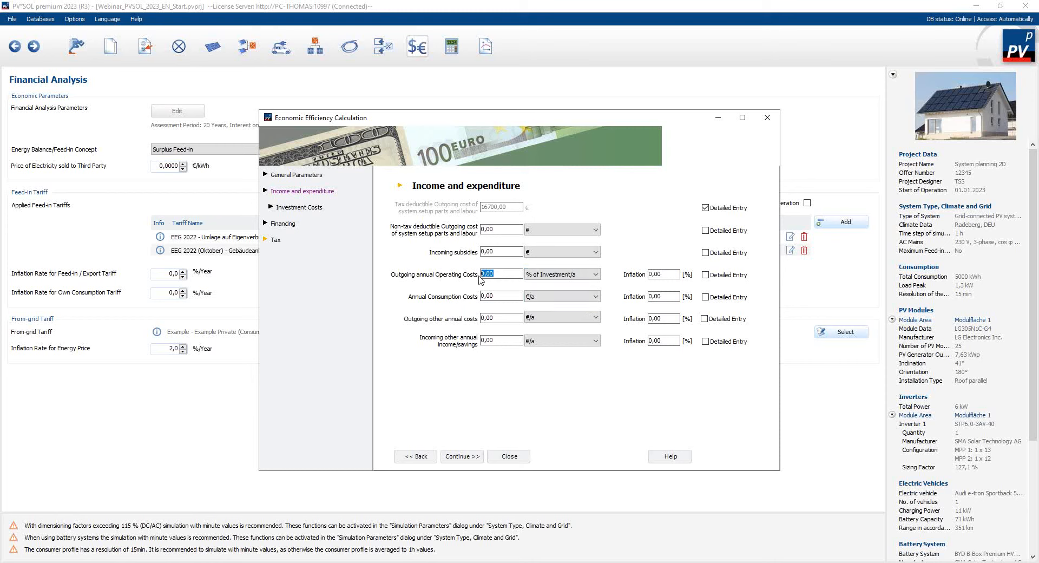
type("1,0")
Step: Set up financing with 1 loan covering 100 % of the investment, at 3,0 % loan interest with quarterly repayment
left_click(285, 226)
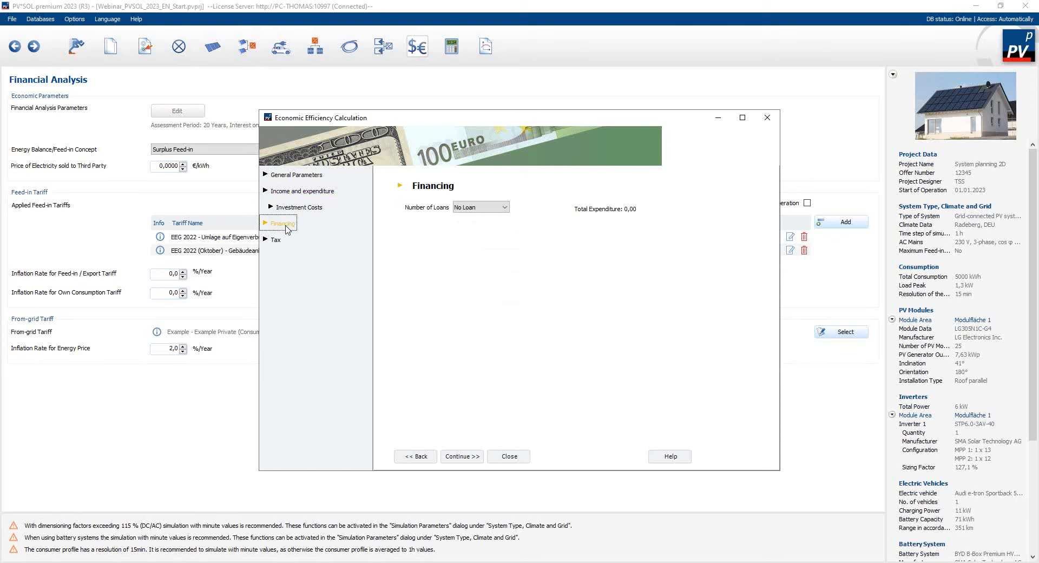
left_click(507, 208)
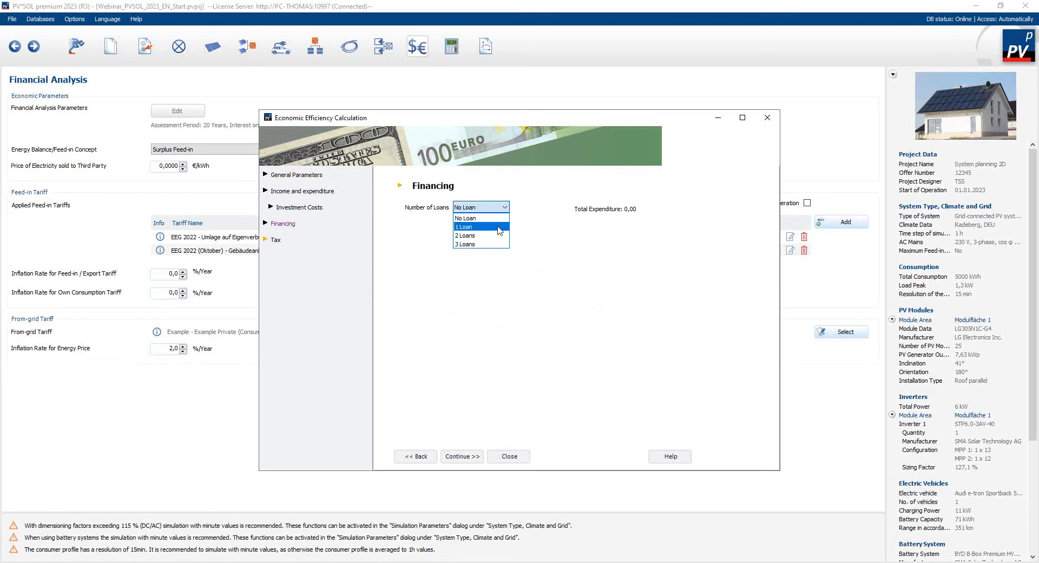
left_click(499, 227)
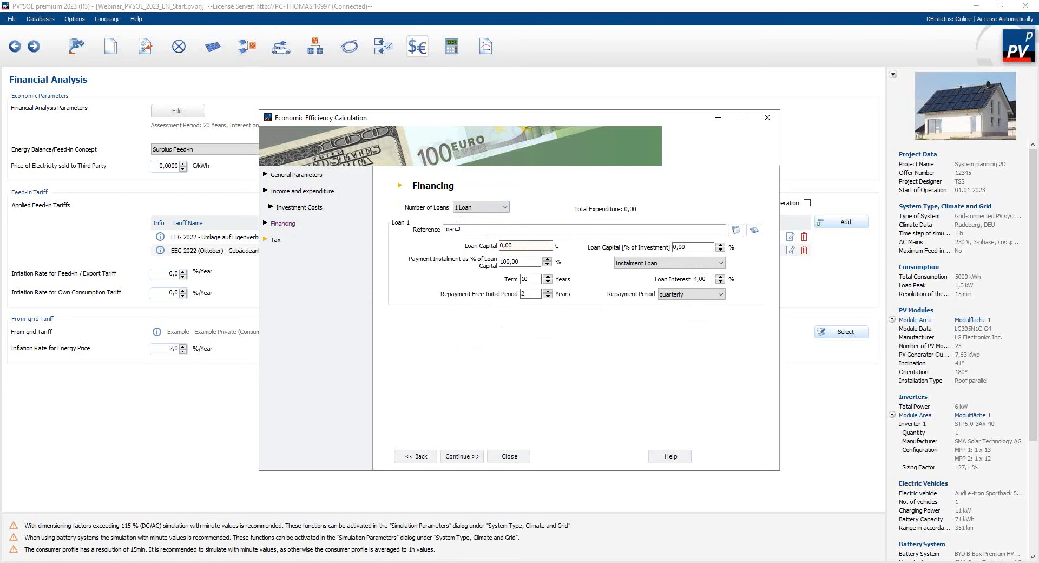
double_click(695, 247)
type("100")
double_click(708, 280)
type("3,0")
left_click(722, 299)
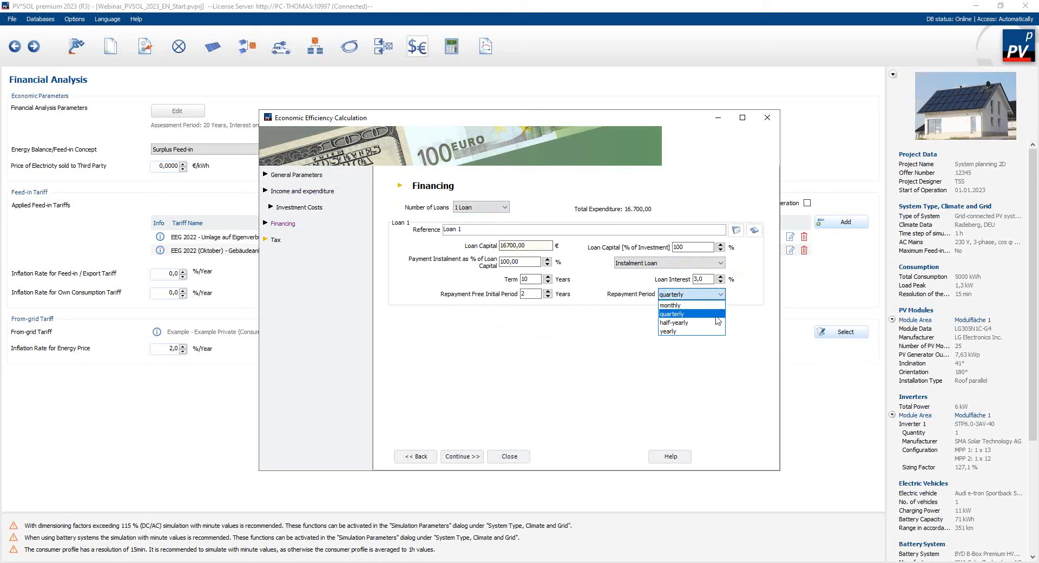
left_click(704, 313)
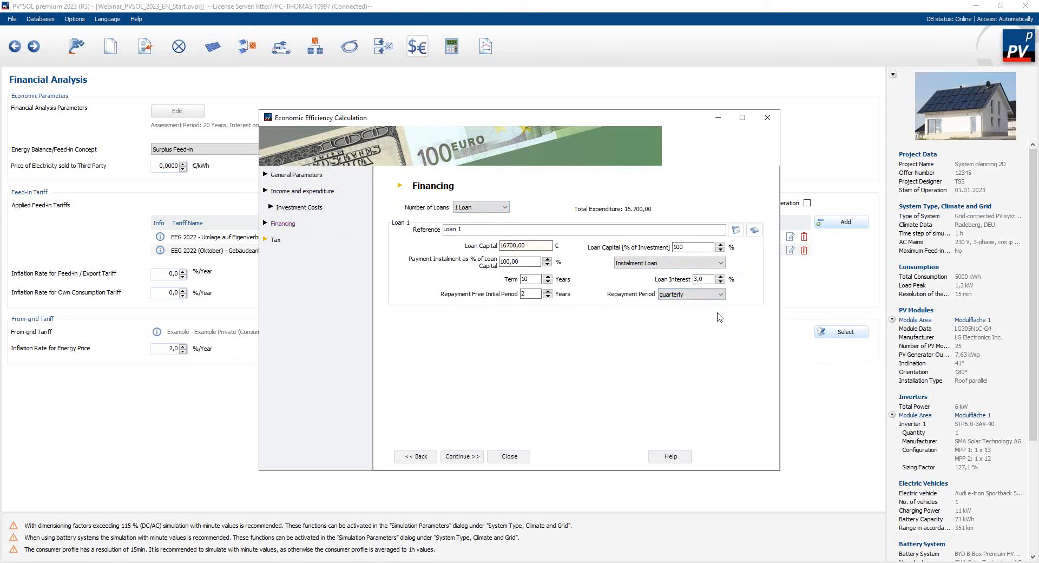
Step: Review the tax and depreciation options, leave tax out of the calculation and close the financial analysis parameters
left_click(278, 240)
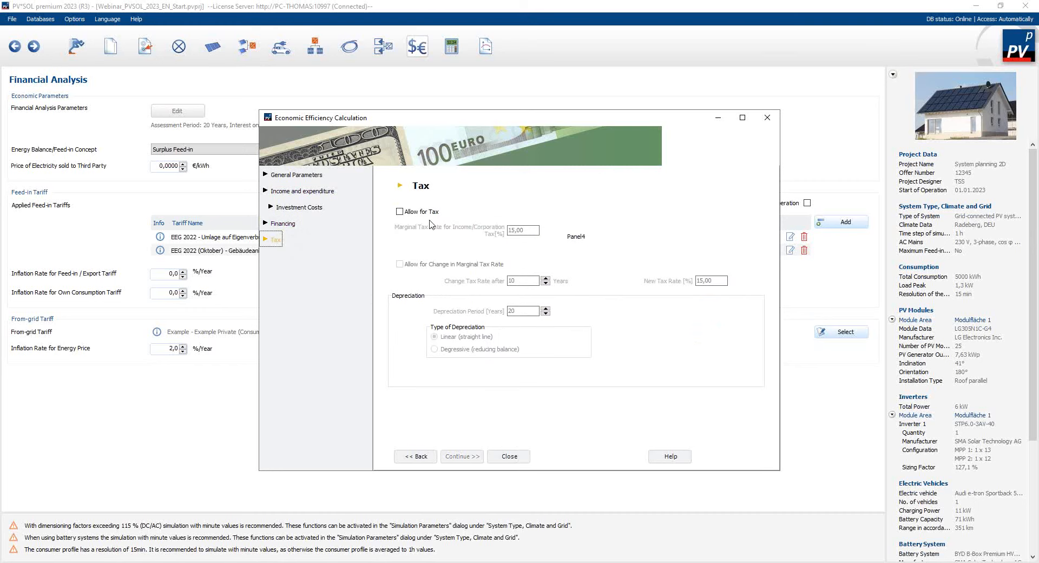
left_click(400, 211)
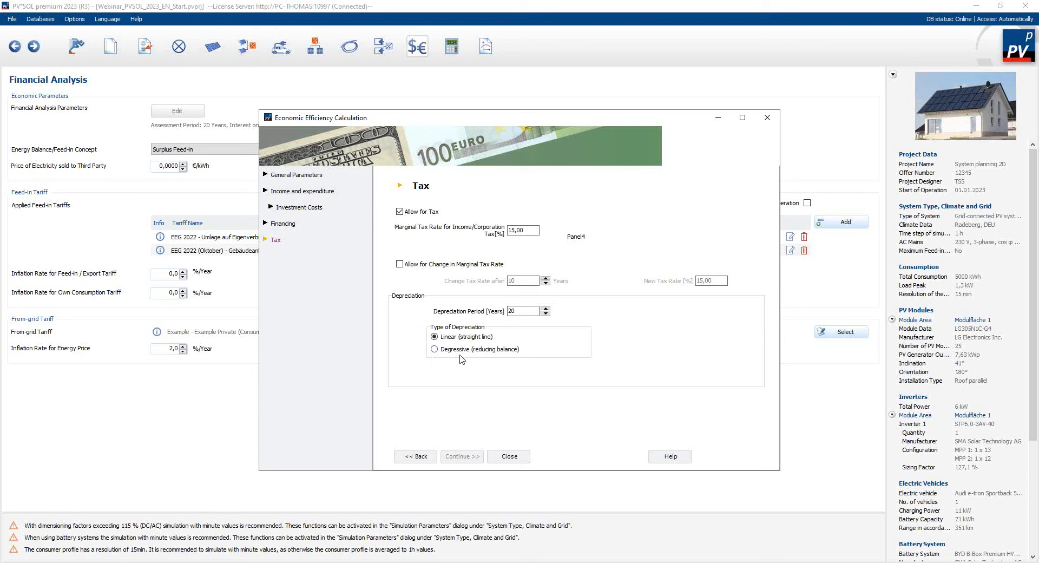
left_click(401, 216)
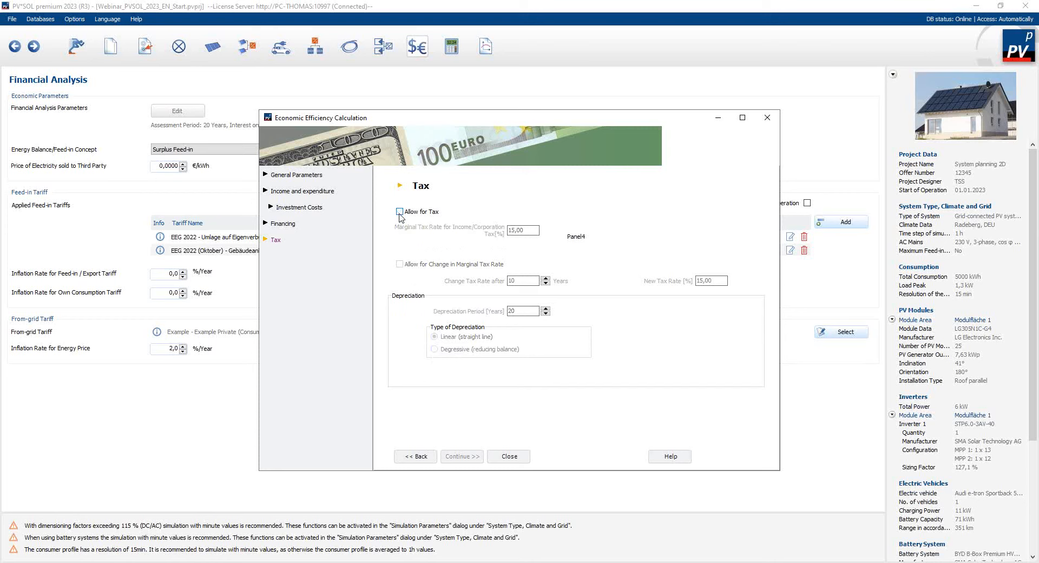
left_click(509, 456)
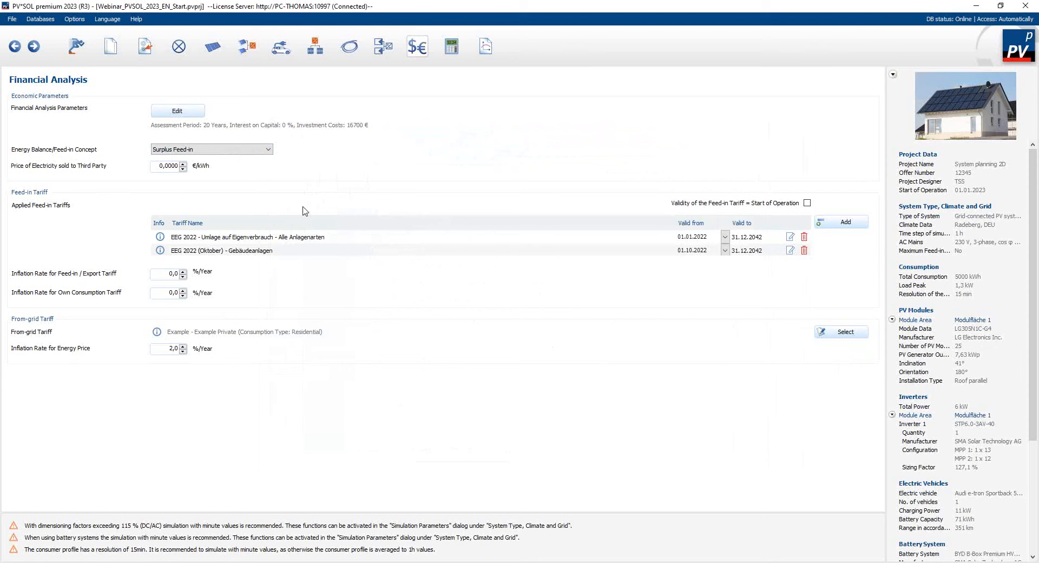
Step: Keep Surplus Feed-in as the feed-in concept and remove both EEG 2022 tariffs from the applied feed-in tariffs
left_click(268, 151)
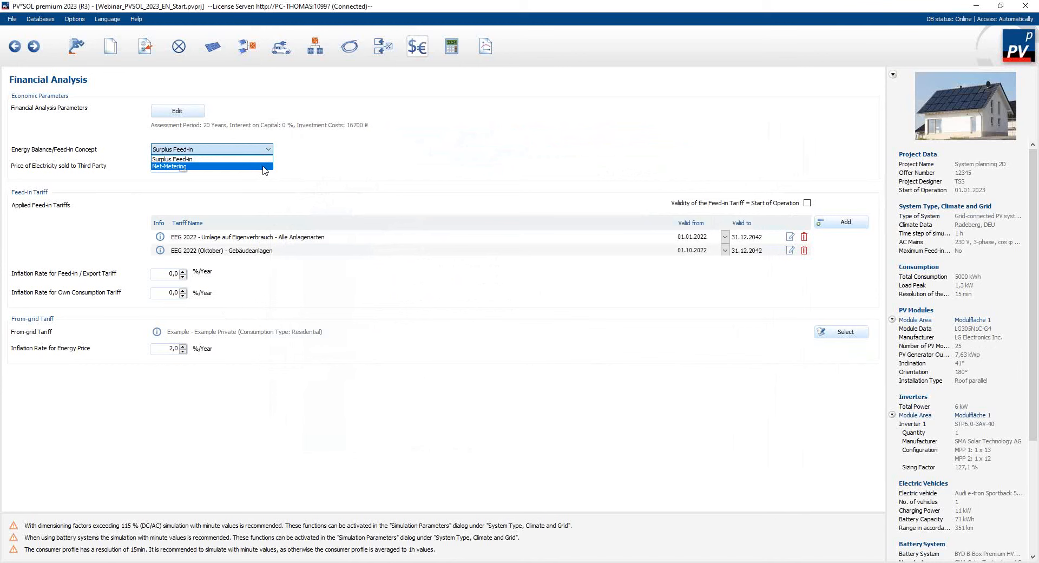
left_click(266, 159)
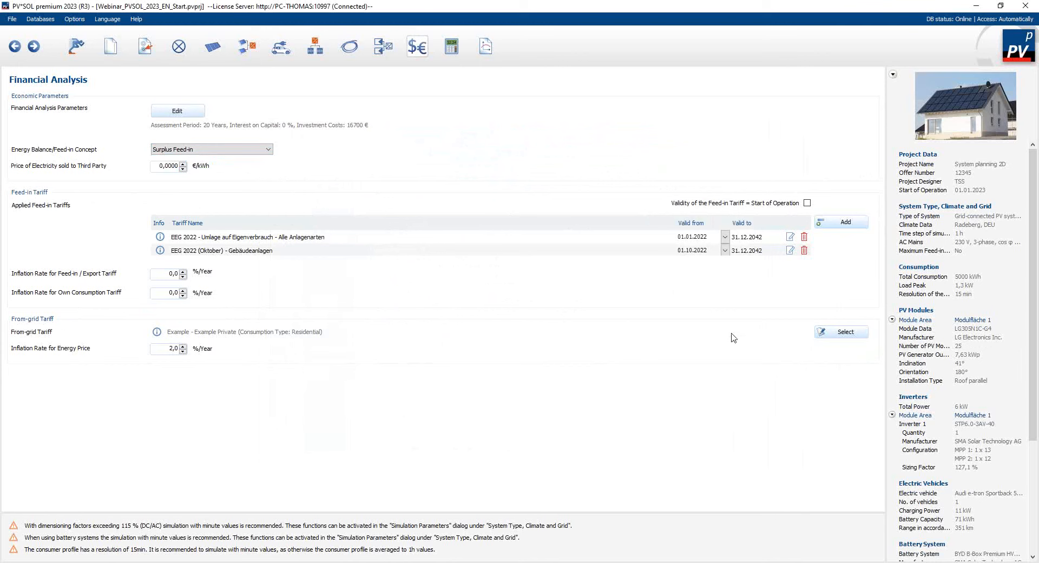
left_click(804, 238)
left_click(804, 238)
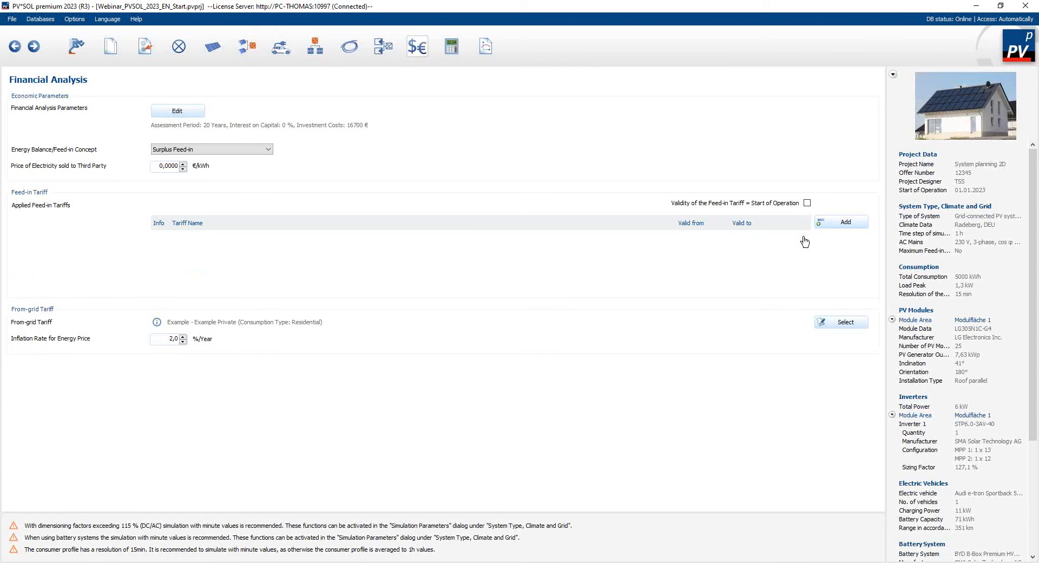
Step: Inspect the EEG 2023 (Teileinspeisung) tariff version 2 for Gebäudeanlagen and add it as the applied feed-in tariff
left_click(846, 225)
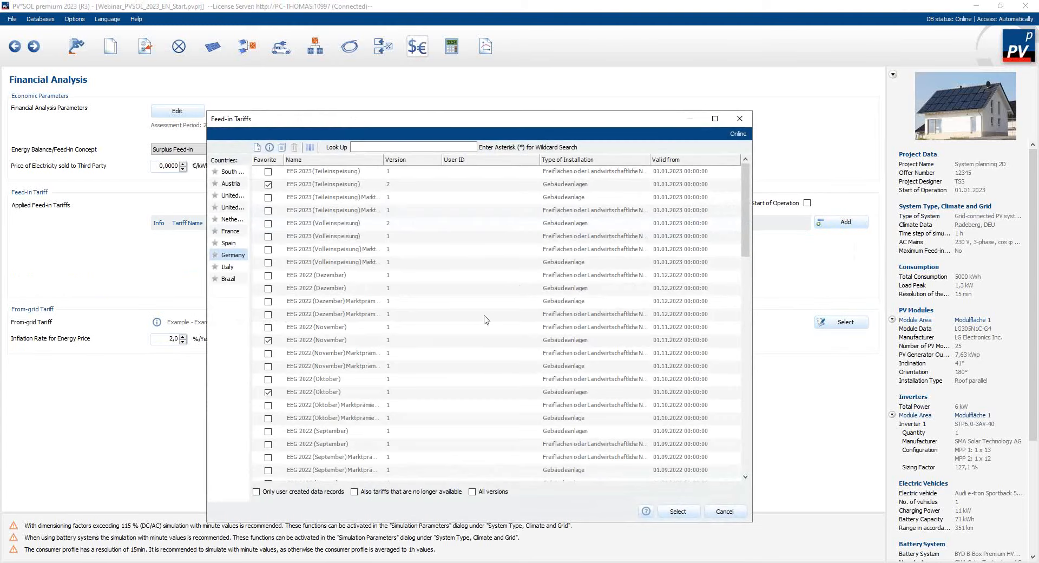
left_click(352, 187)
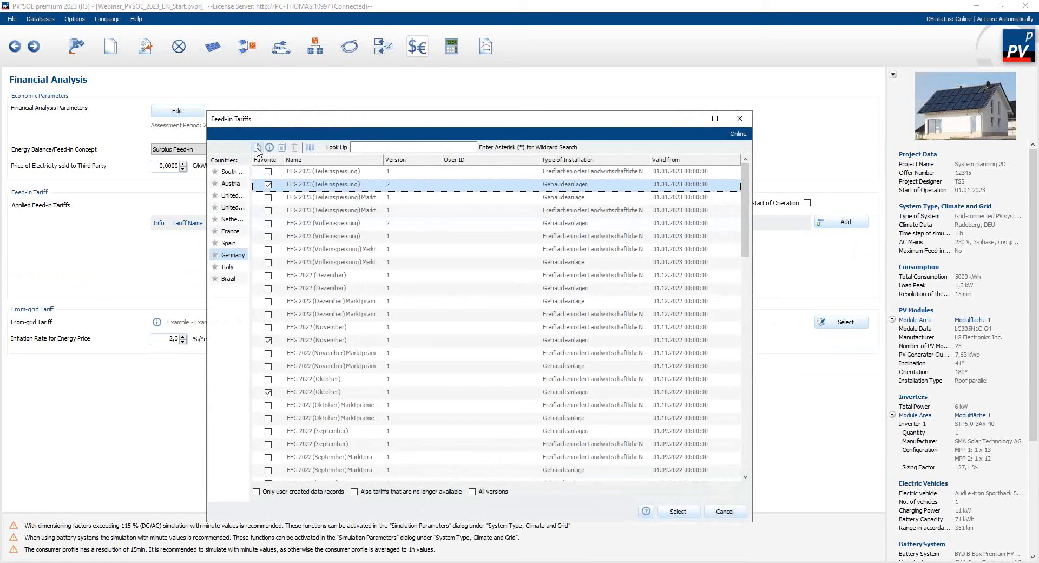
right_click(418, 189)
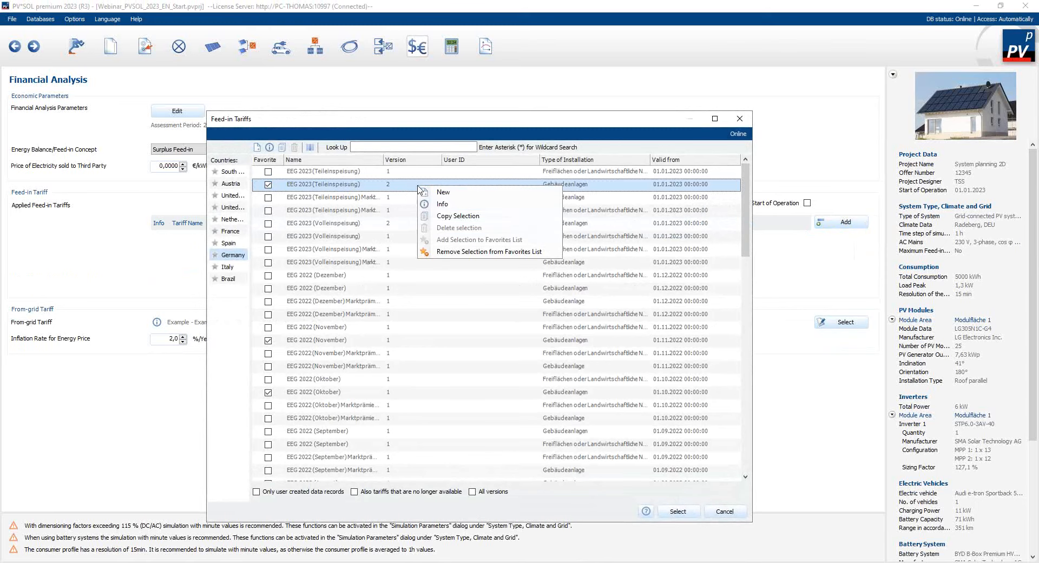
left_click(433, 206)
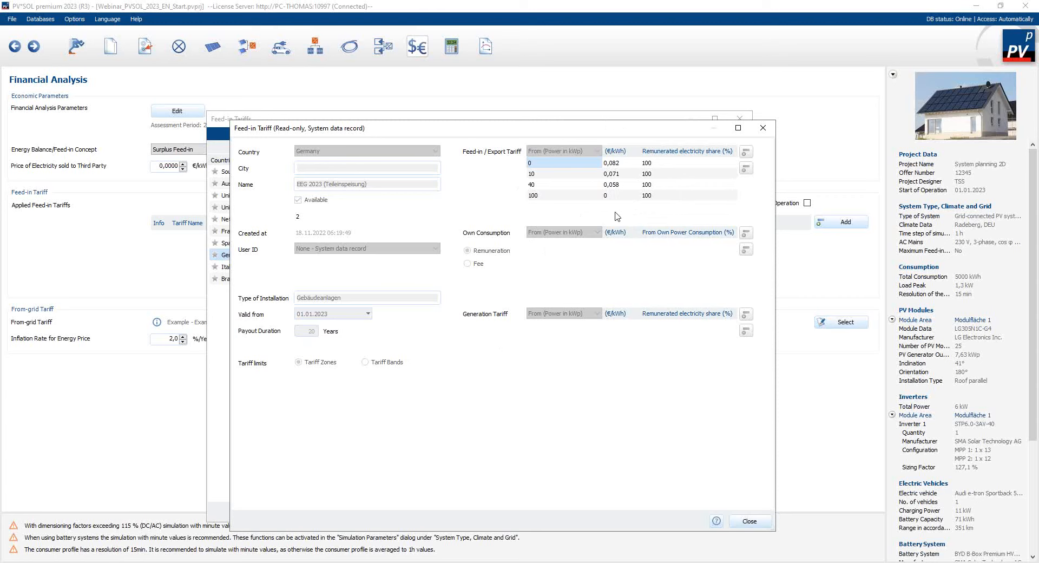
left_click(748, 522)
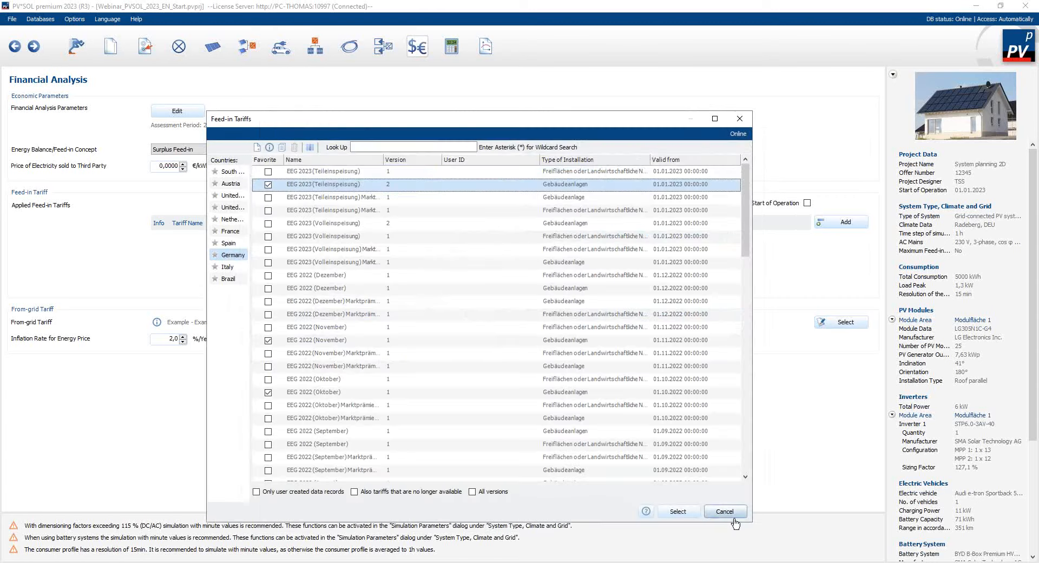
left_click(674, 518)
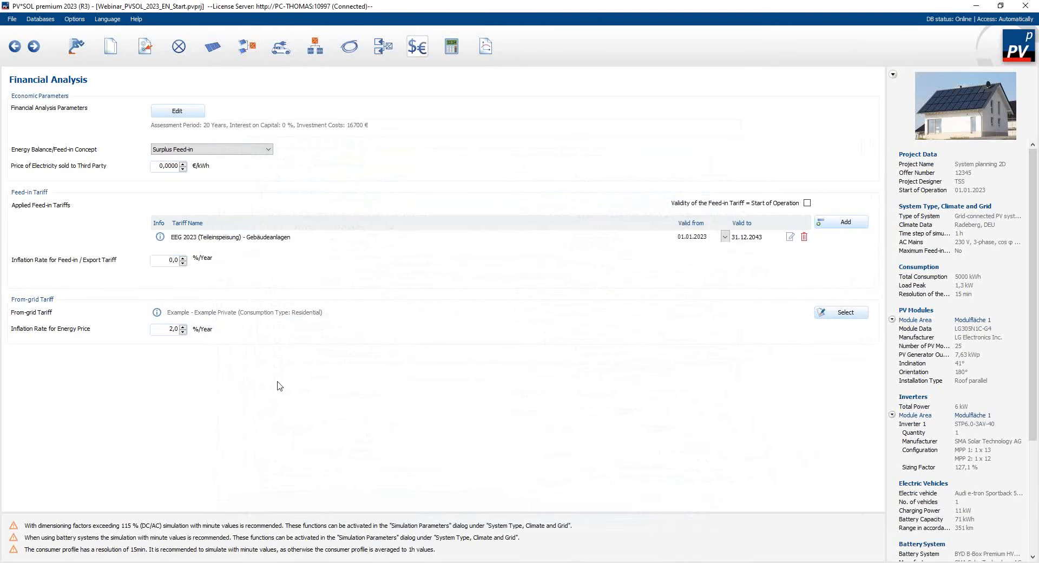
double_click(181, 260)
Step: Start a new from-grid tariff for Germany and look through the energy suppliers and company database, keeping Example as supplier
left_click(845, 314)
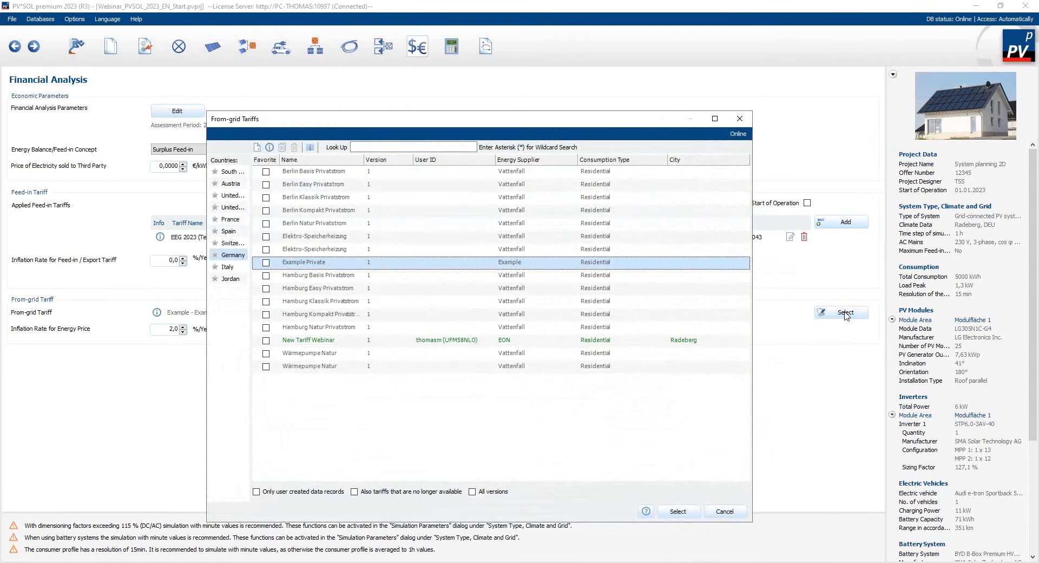
left_click(257, 149)
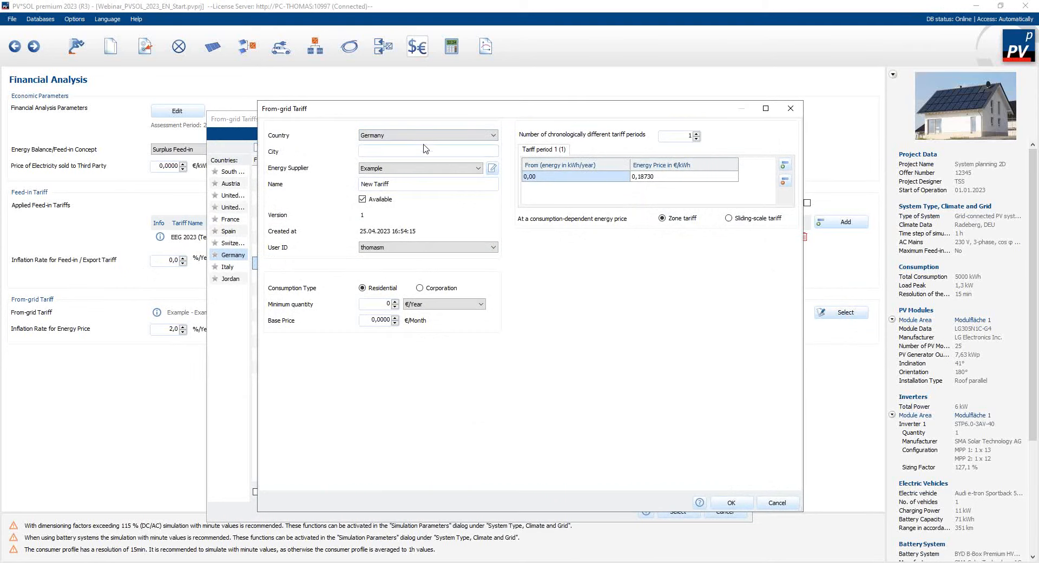
left_click(480, 168)
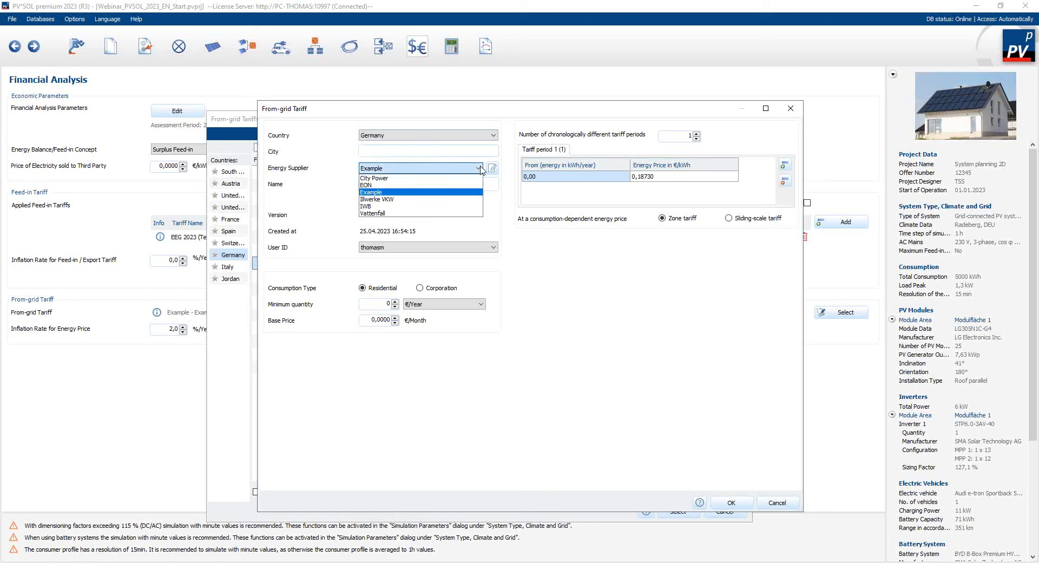
left_click(481, 170)
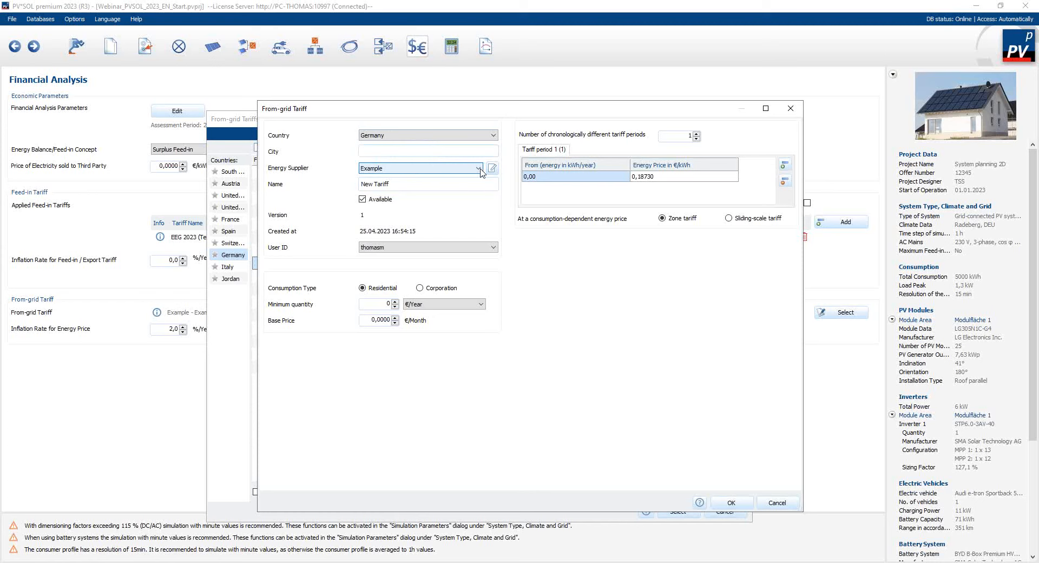
left_click(491, 169)
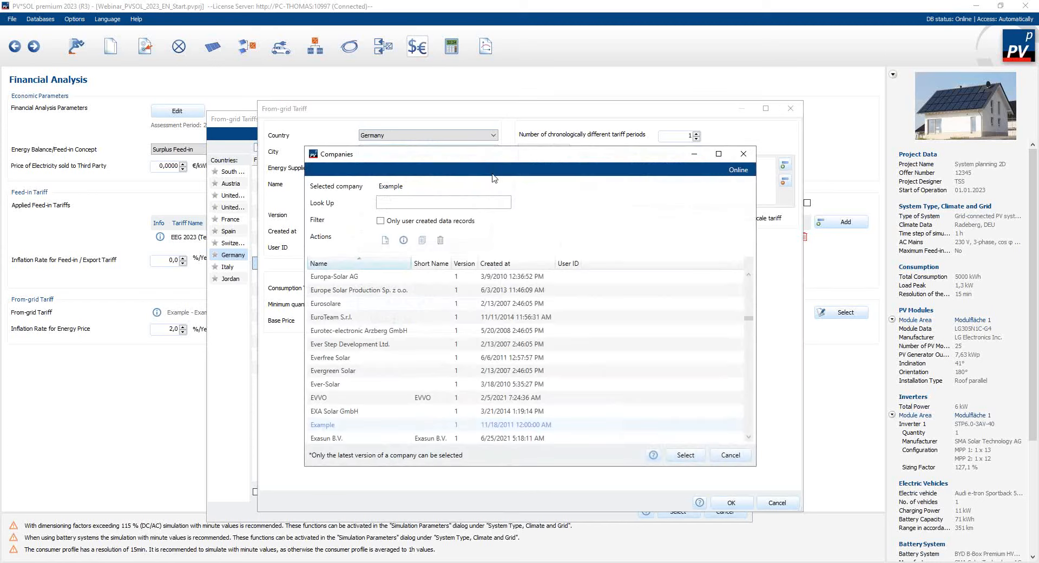
scroll(459, 364, "down", 2)
scroll(459, 364, "up", 2)
left_click(728, 454)
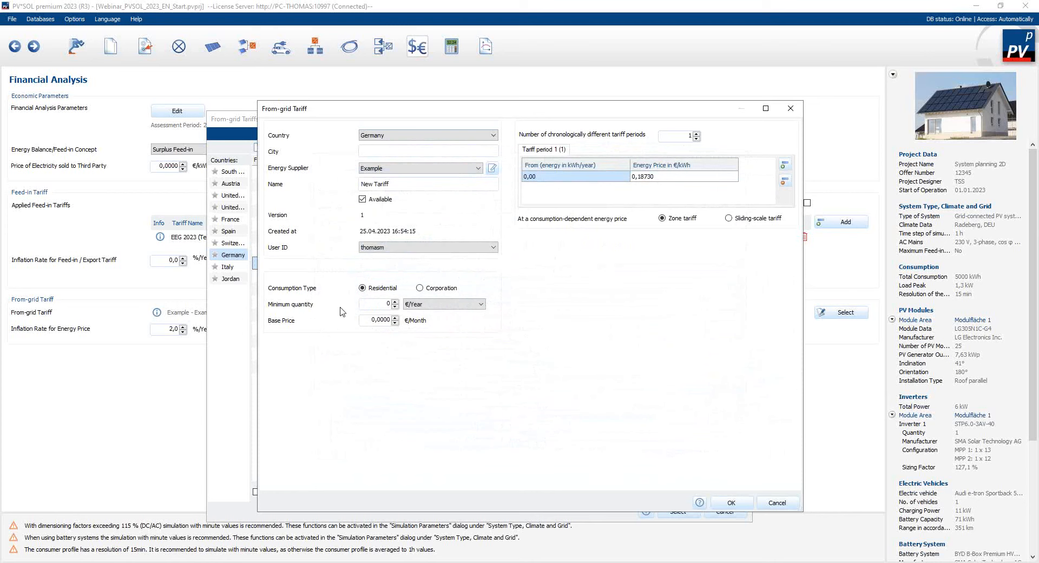
Step: Give the new from-grid tariff 2 tariff periods, priced at 0,30 €/kWh for period 1 and 0,15 €/kWh for period 2
left_click_drag(368, 320, 389, 319)
left_click(663, 177)
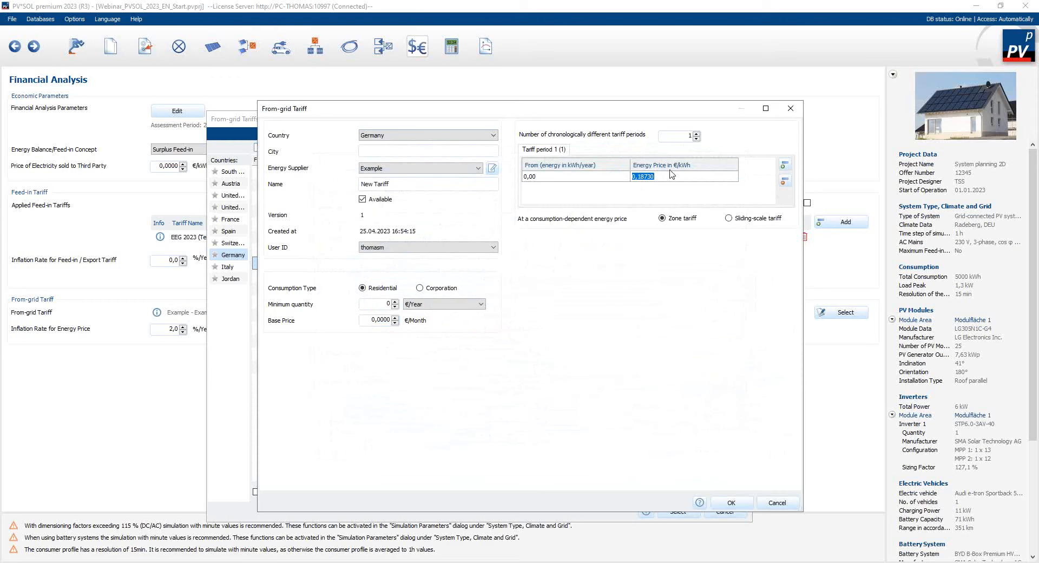
left_click(697, 134)
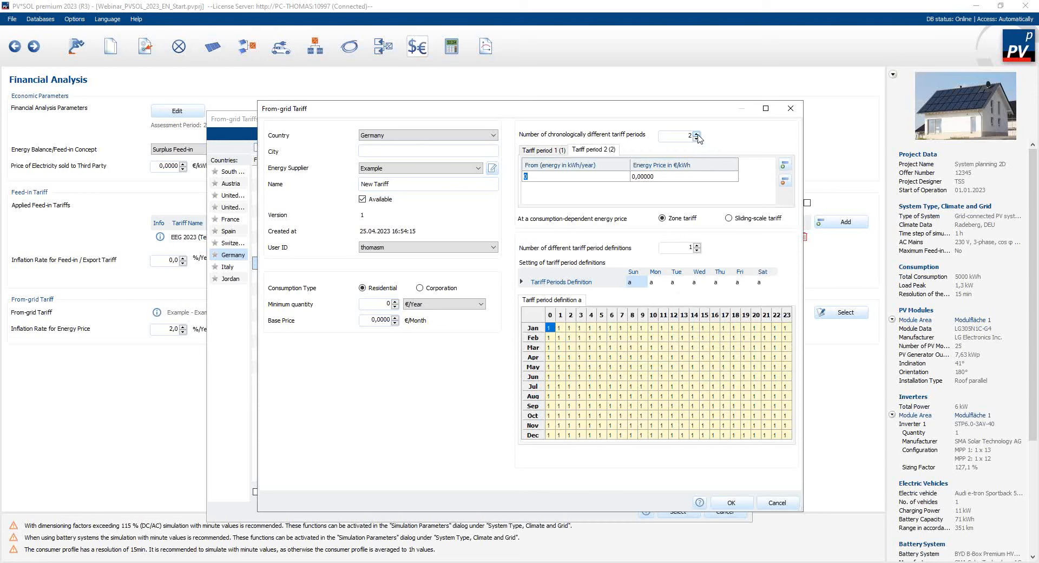
left_click(666, 176)
type("0,15")
left_click(544, 152)
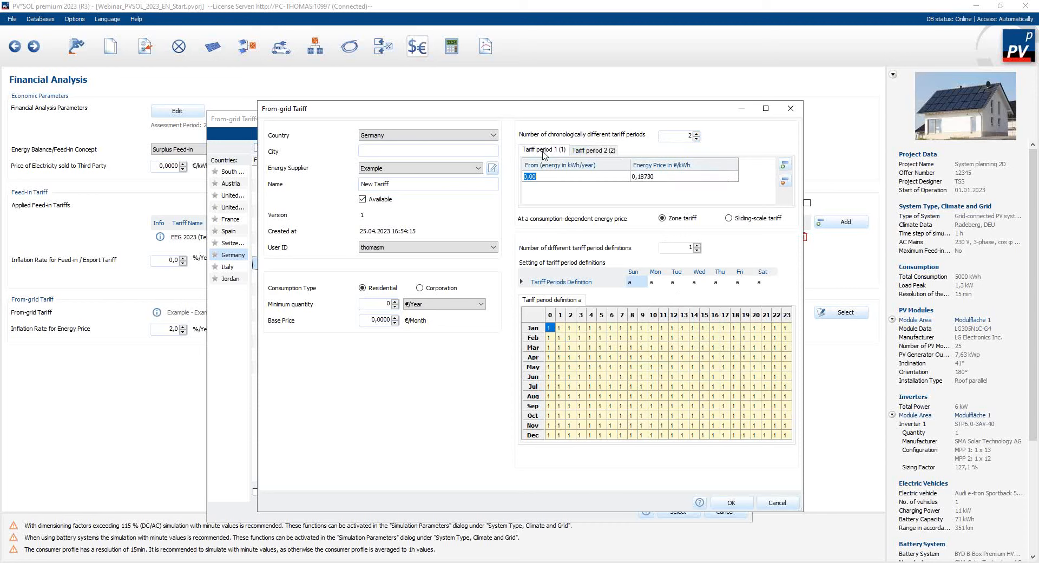
left_click(647, 179)
type("0,30")
left_click(551, 152)
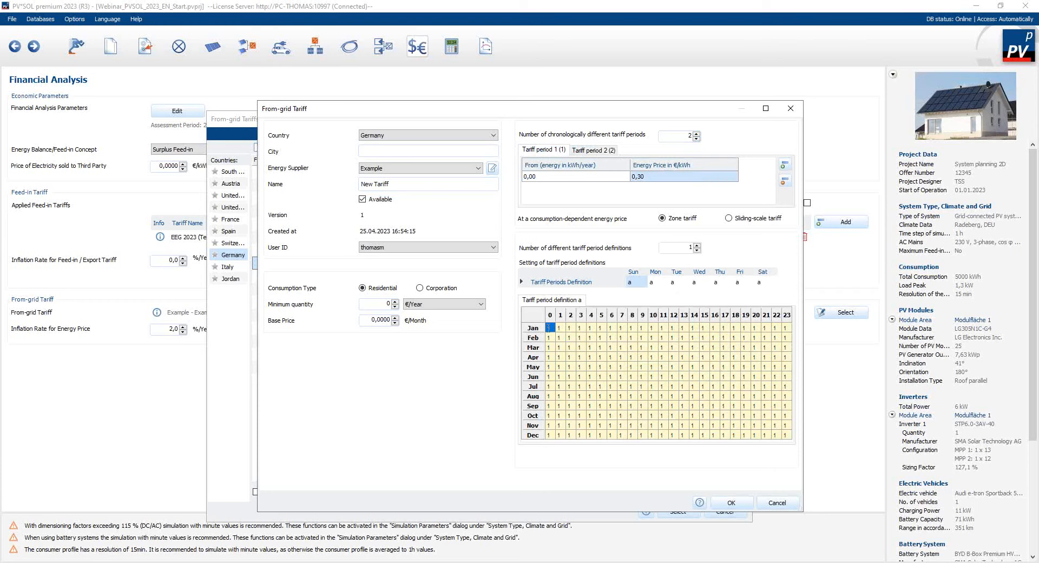
Step: Assign tariff period 2 to hours 0–6 and 20–23 of every month, check its price, and discard the new from-grid tariff
left_click_drag(549, 327, 610, 438)
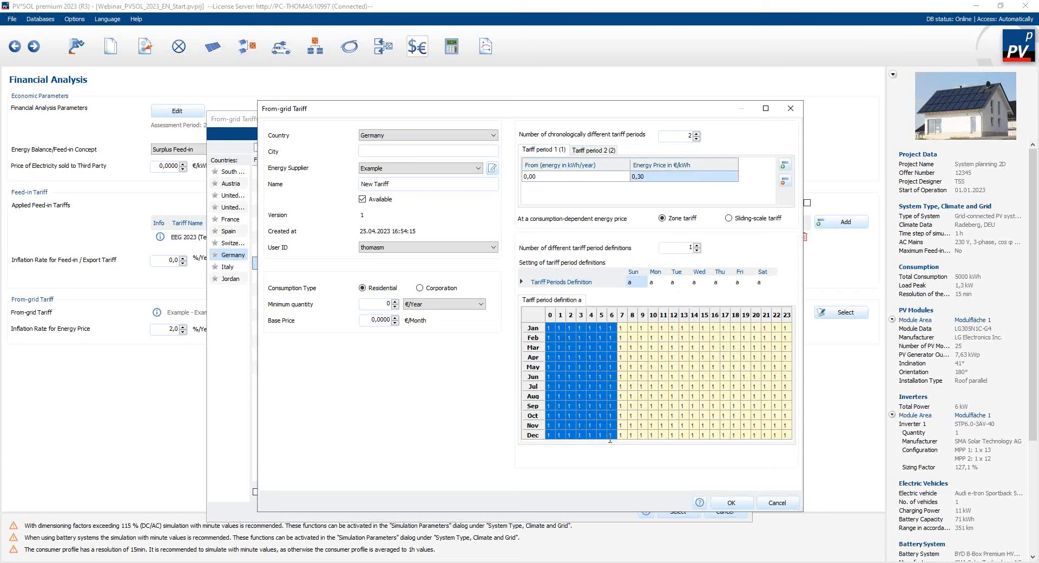
right_click(599, 395)
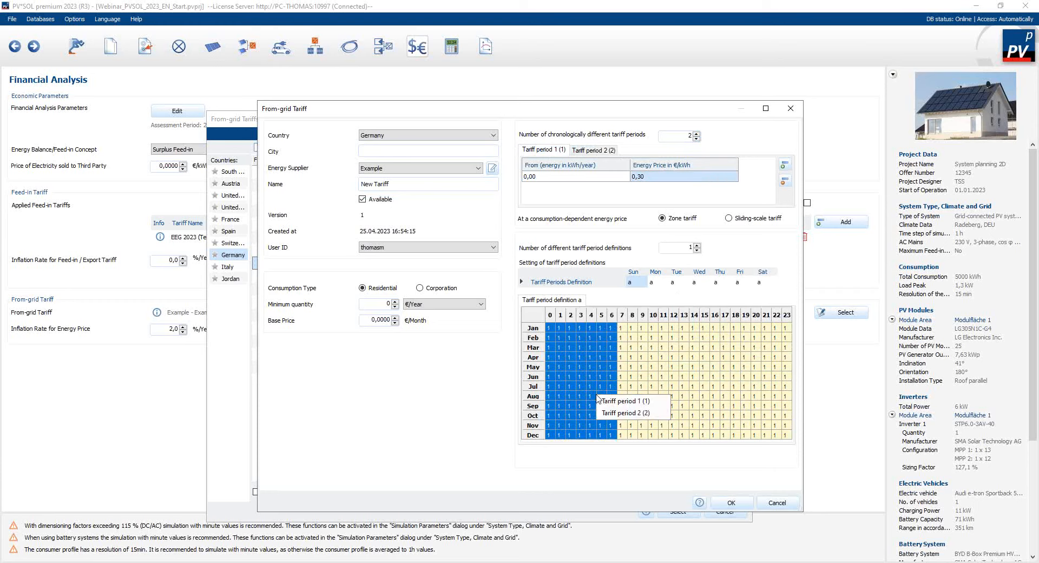
left_click(617, 412)
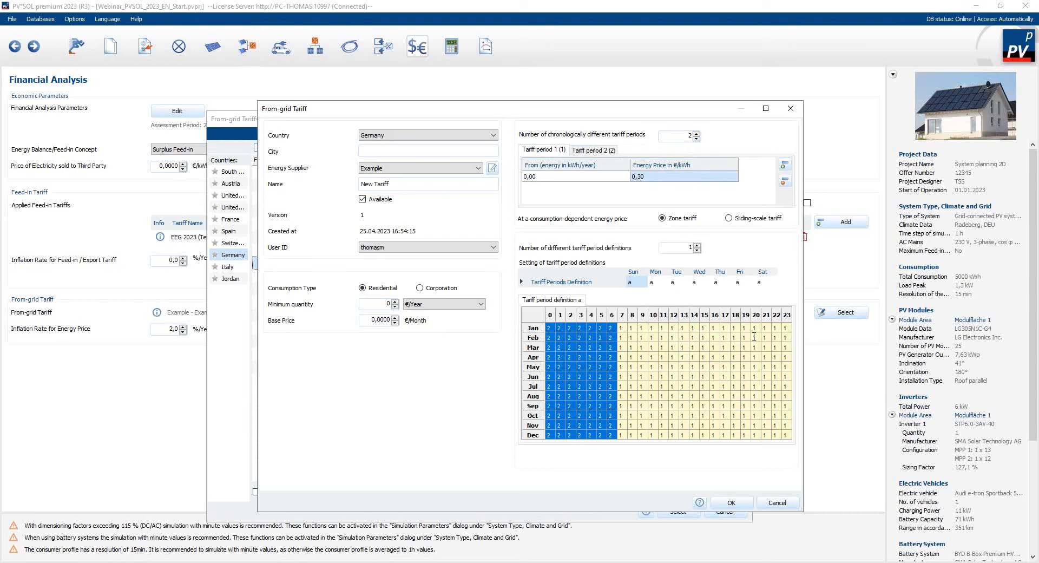
left_click_drag(754, 327, 788, 441)
right_click(768, 424)
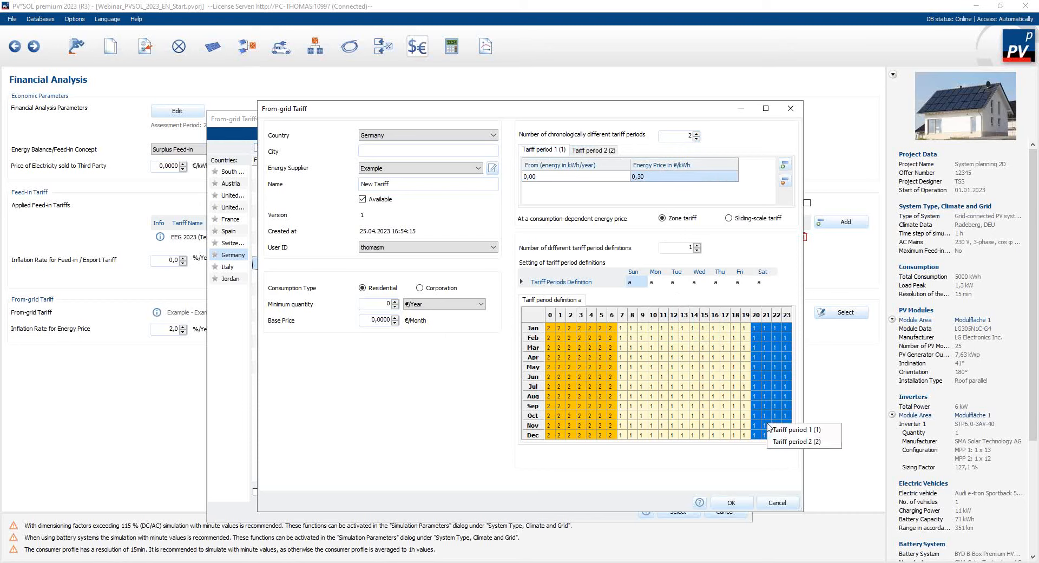
left_click(791, 445)
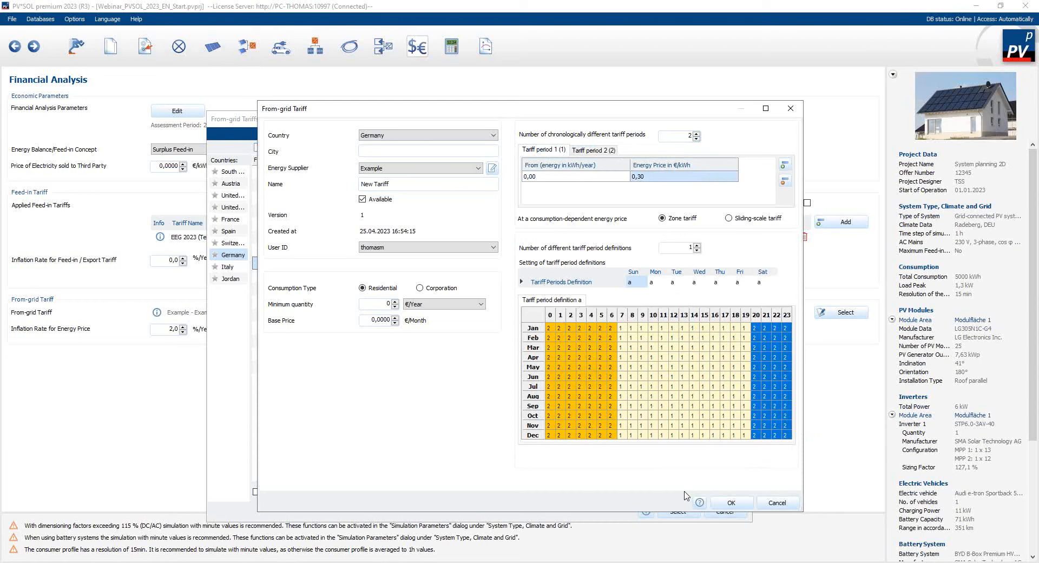
left_click(593, 151)
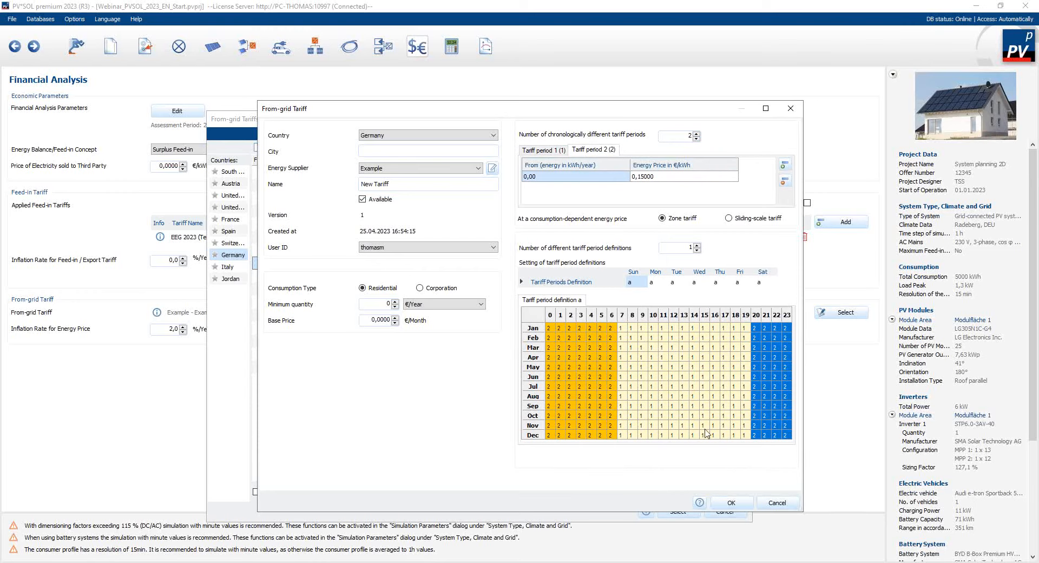
left_click(777, 504)
Step: Apply the EON New Tariff Webinar as the from-grid tariff and inspect its energy price details
left_click(336, 342)
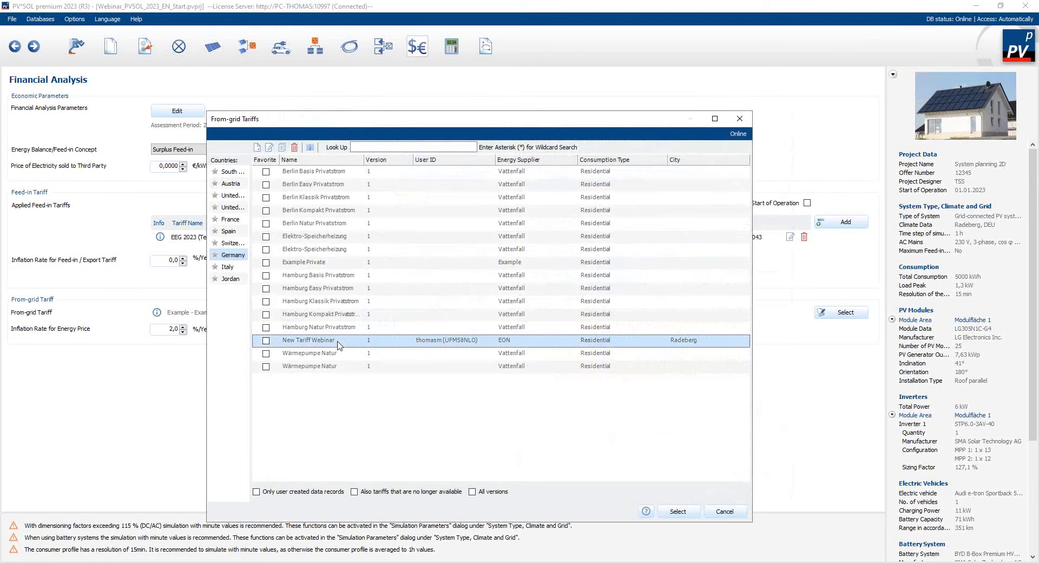
left_click(677, 512)
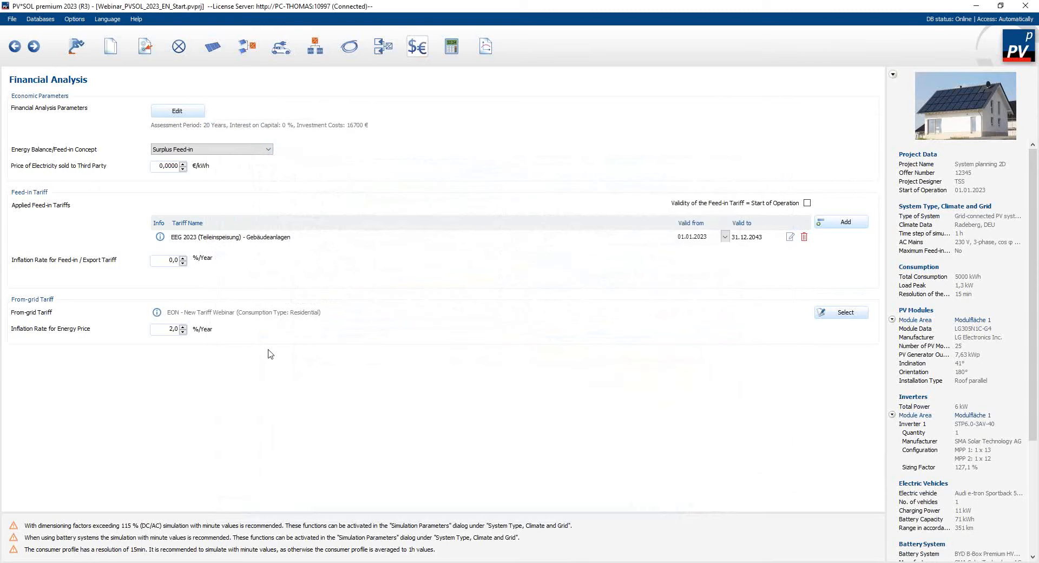
left_click(156, 313)
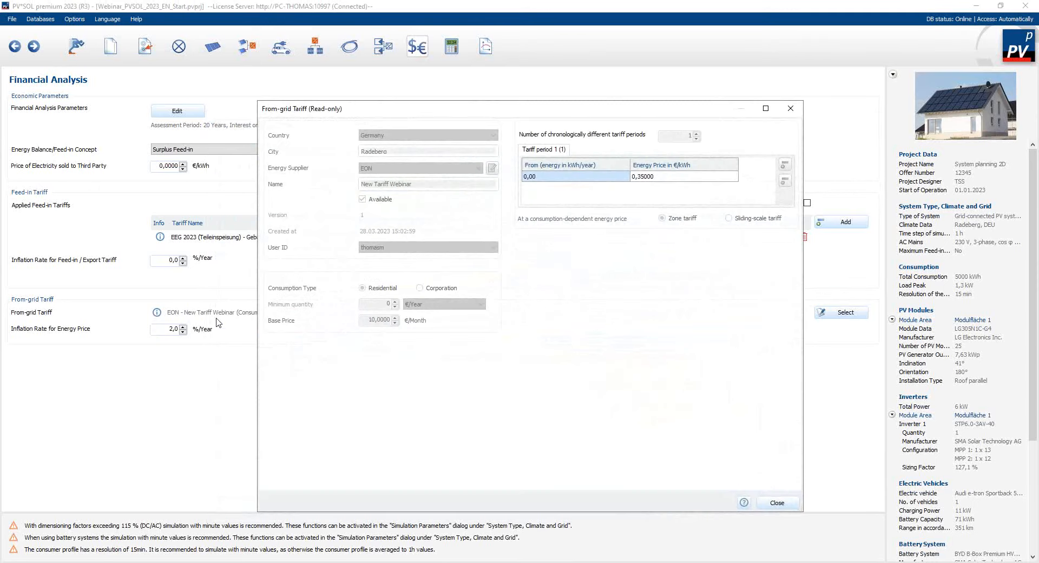
left_click(671, 177)
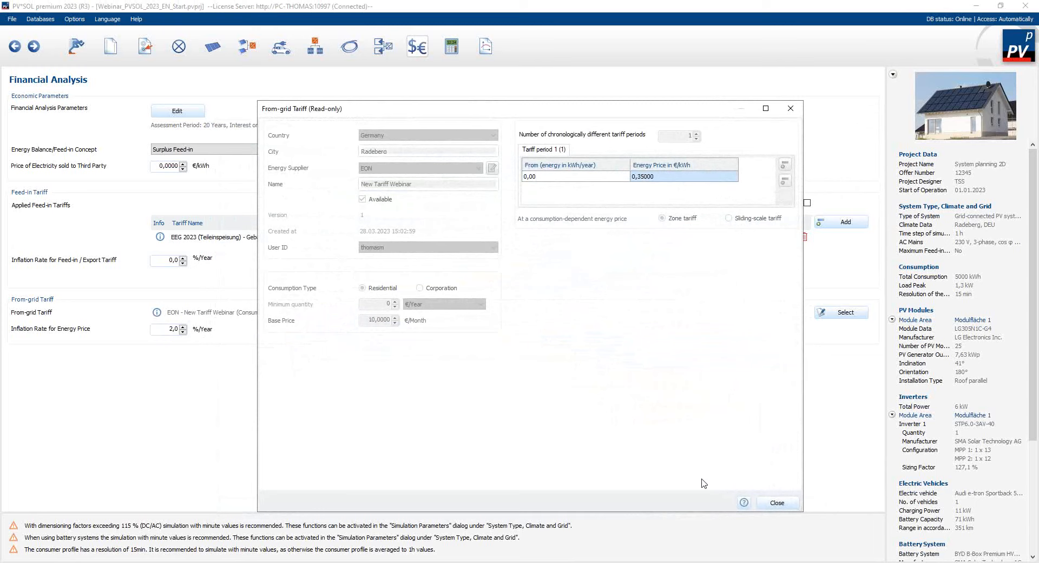
left_click(771, 504)
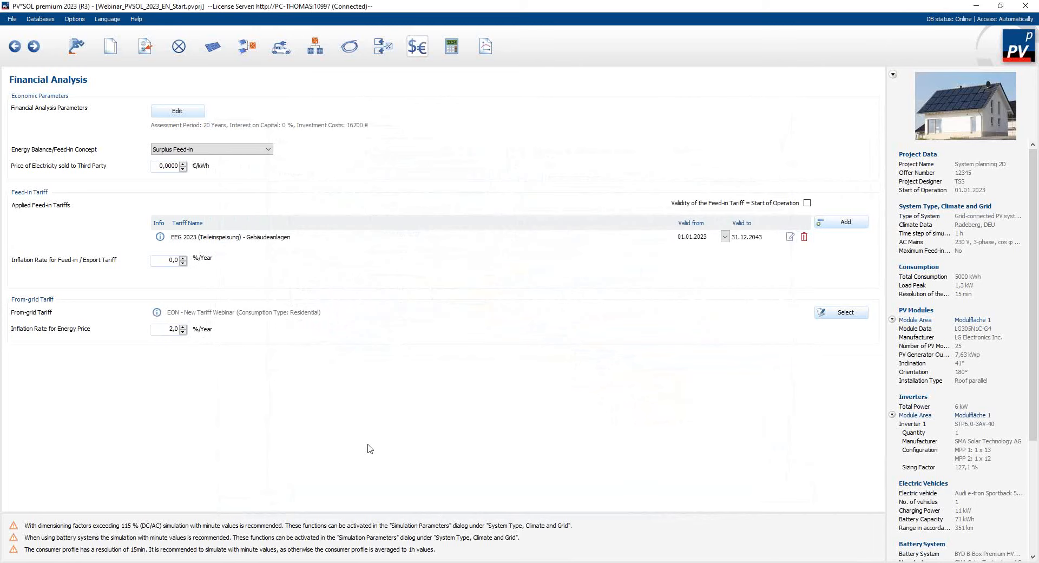
left_click(160, 328)
Step: Run the simulation and examine the monthly production forecast with consumption, including appliances, vehicle charging and grid feed-in
left_click(452, 47)
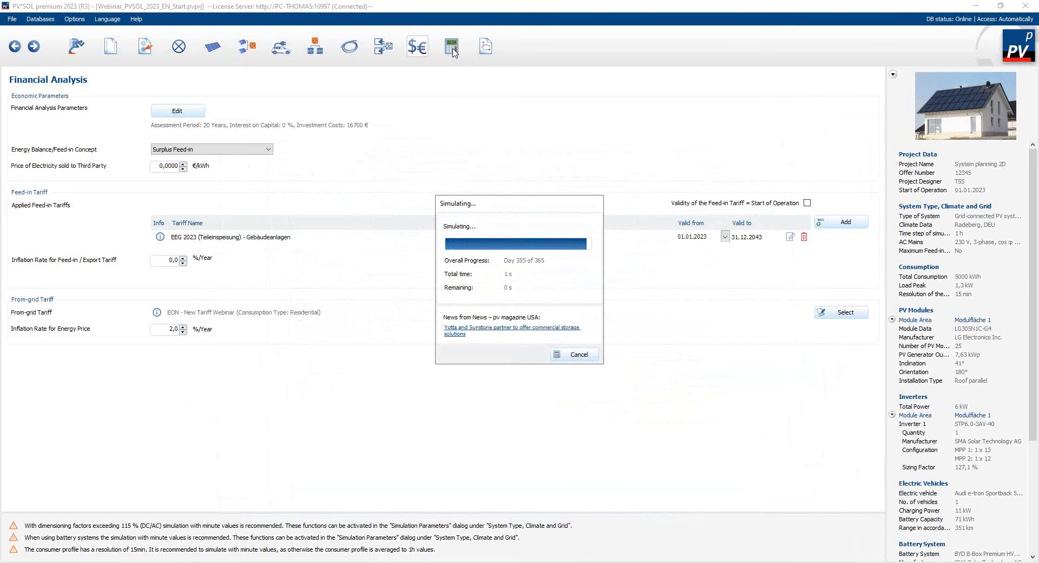
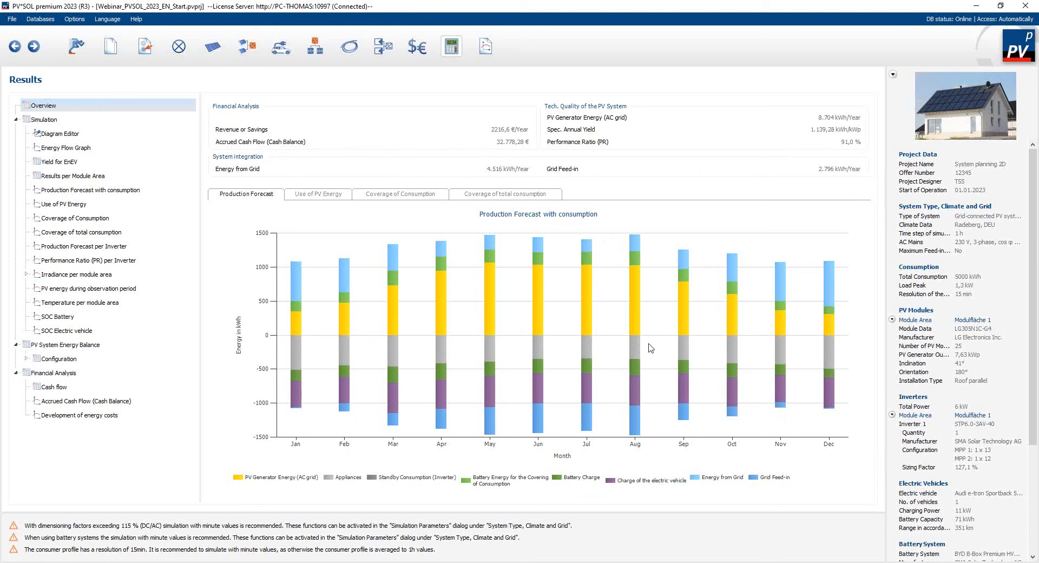
mouse_move(590, 321)
mouse_move(588, 260)
mouse_move(540, 347)
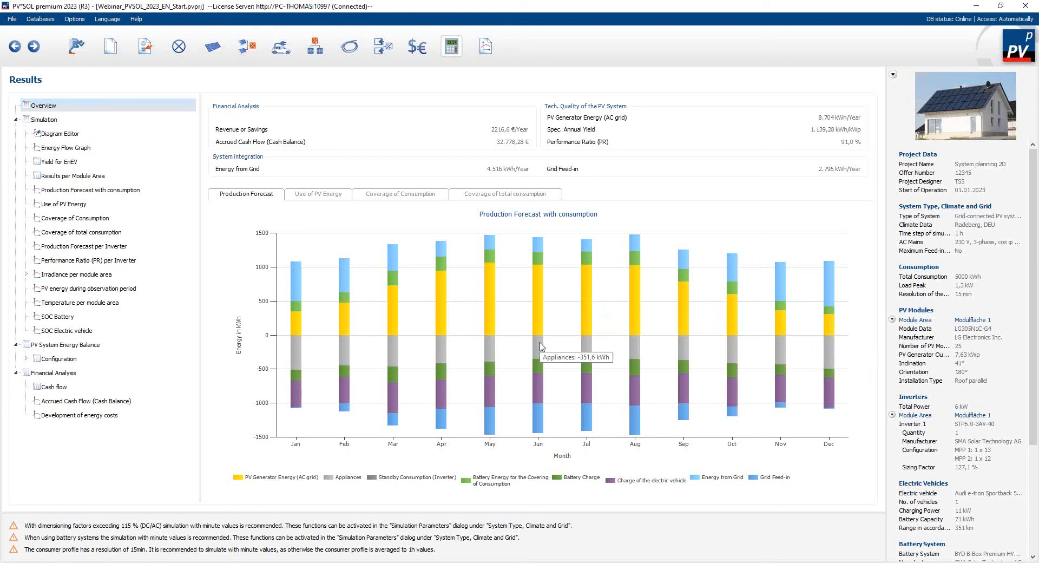
mouse_move(539, 370)
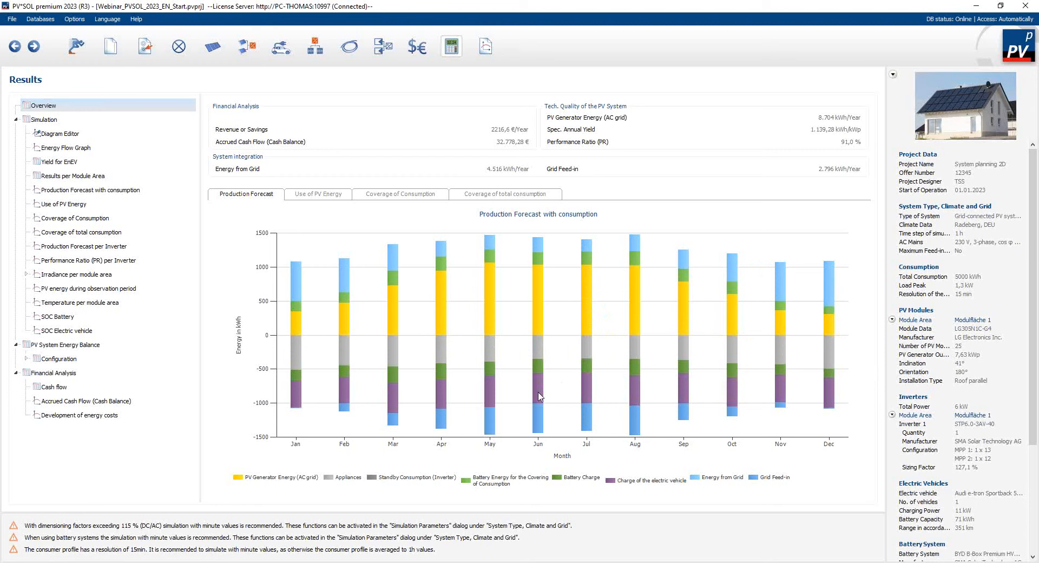
mouse_move(539, 395)
mouse_move(539, 423)
Step: Review the overview charts for Use of PV Energy, Coverage of Consumption and Coverage of total consumption
left_click(317, 195)
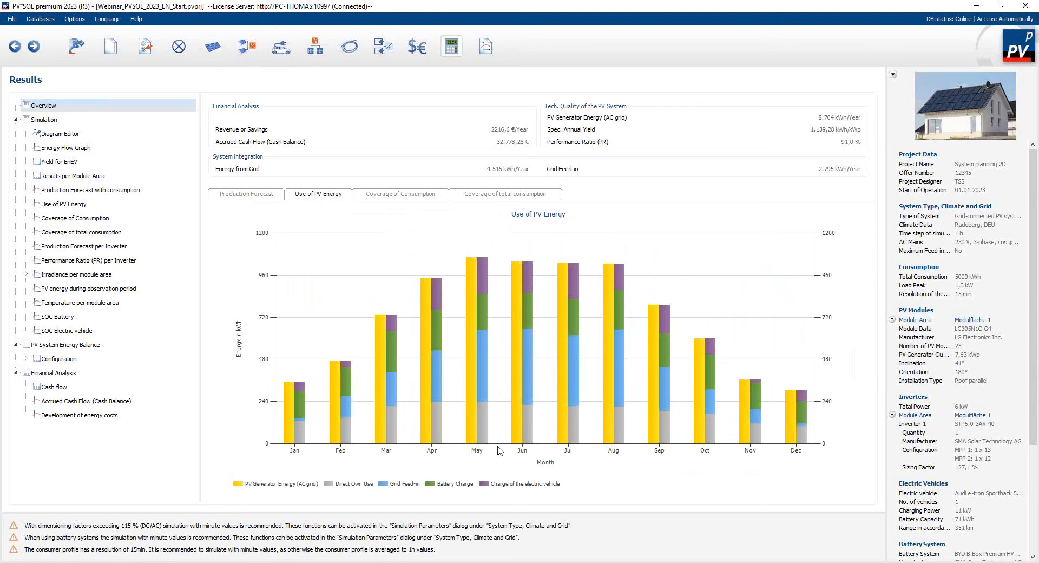
left_click(403, 197)
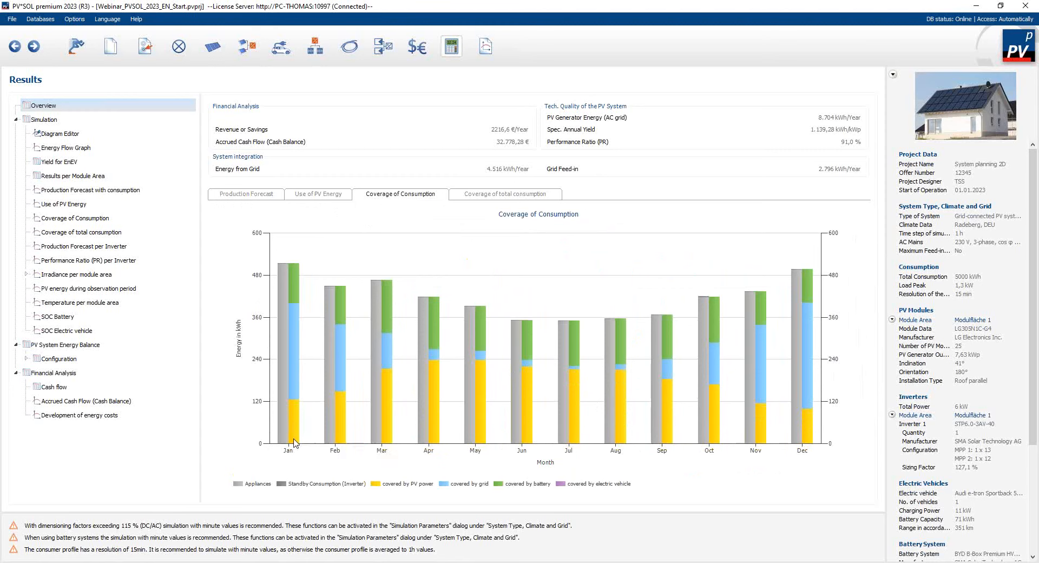
mouse_move(294, 442)
mouse_move(289, 385)
mouse_move(291, 359)
left_click(517, 195)
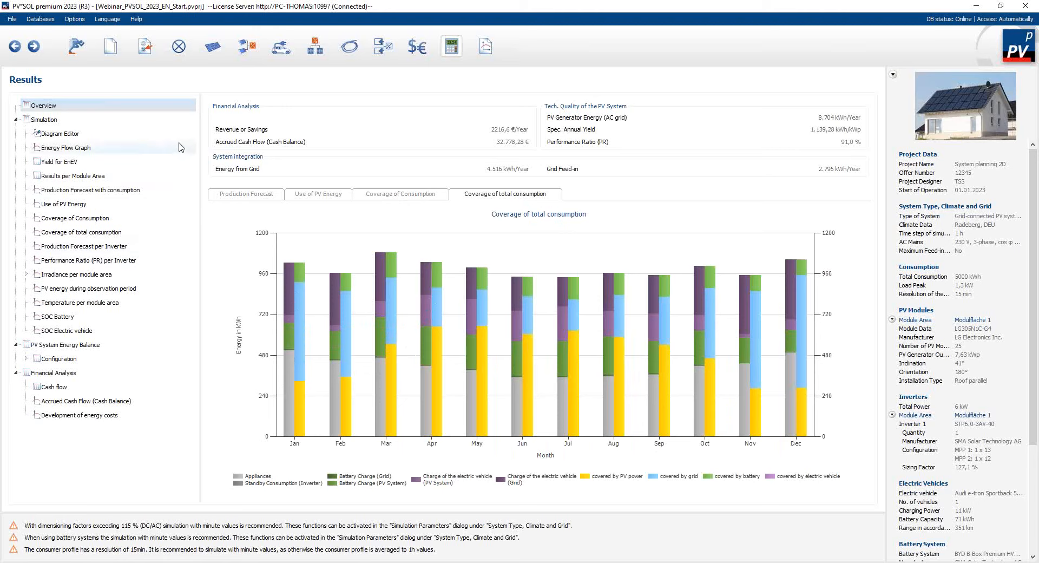
Step: Examine the PV System simulation results, from specific annual yield and direct own use to battery charge, grid feed-in and own power consumption
left_click(45, 121)
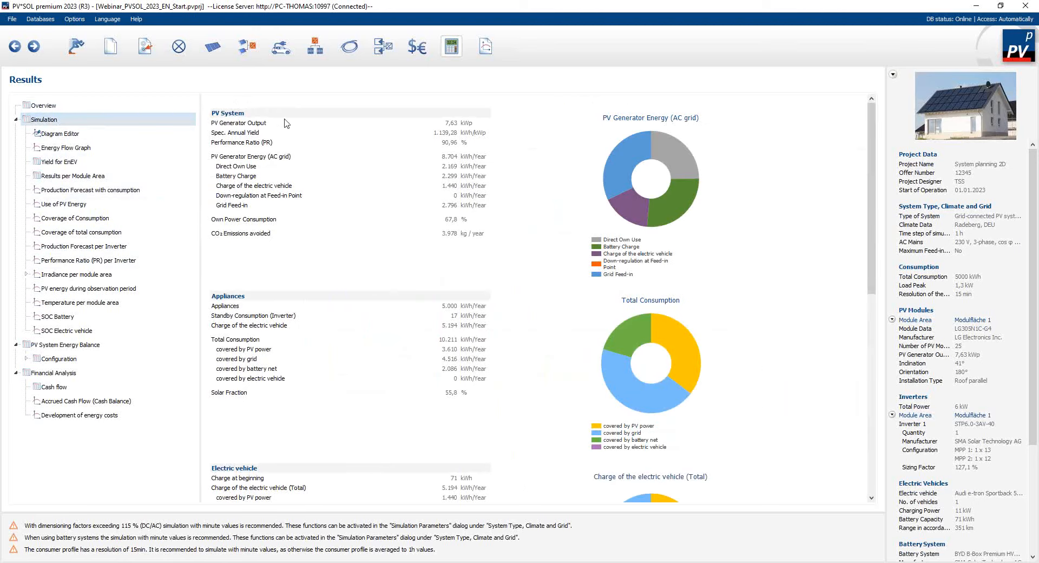
scroll(241, 305, "down", 3)
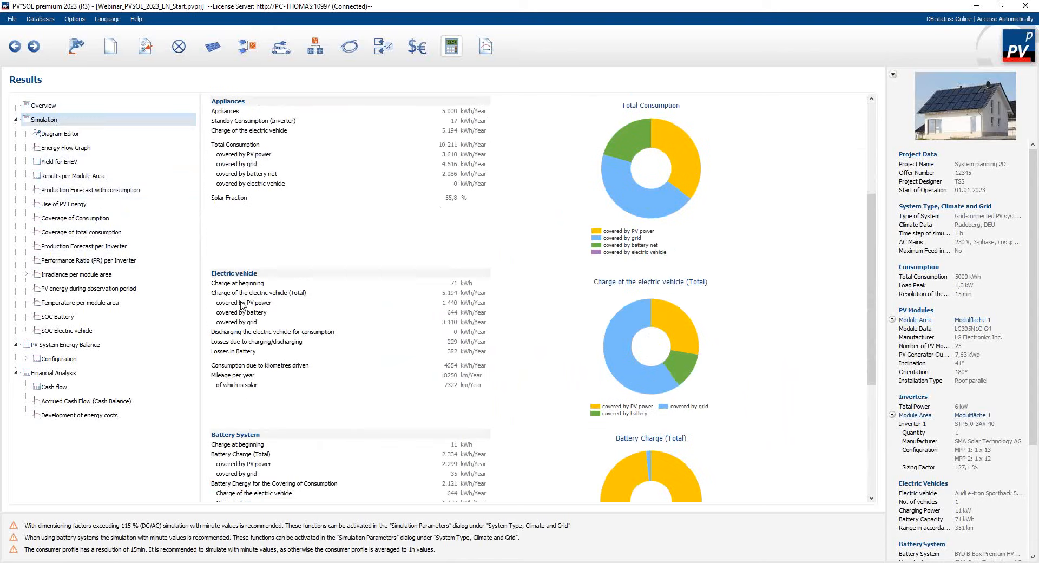
scroll(261, 447, "up", 3)
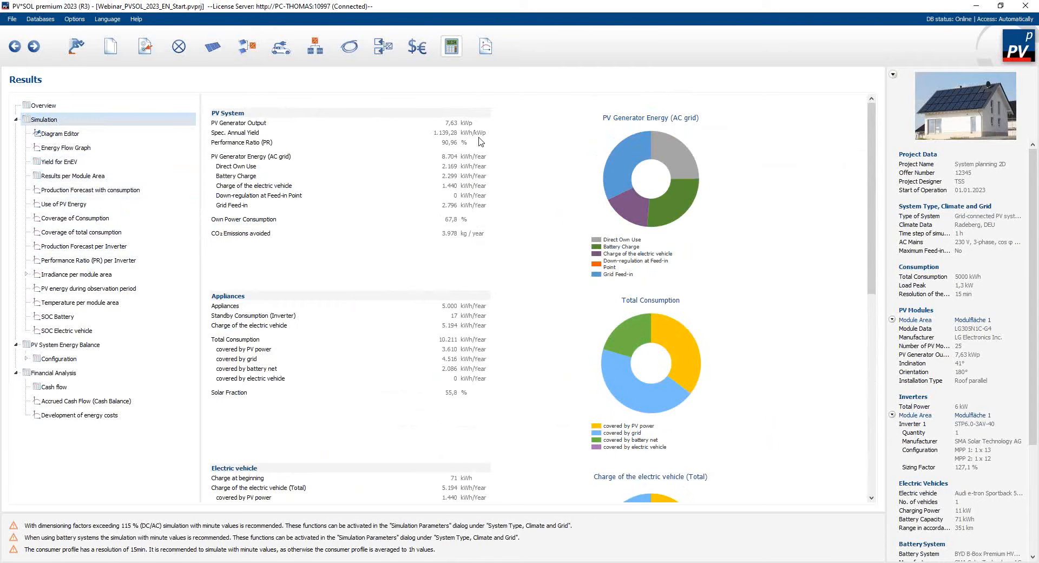
left_click(444, 136)
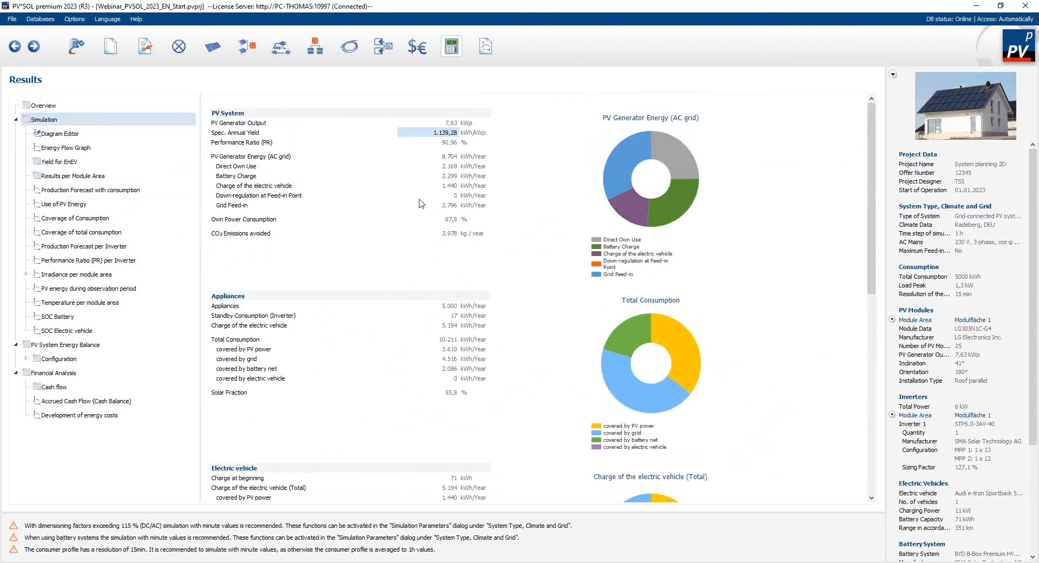
left_click(447, 157)
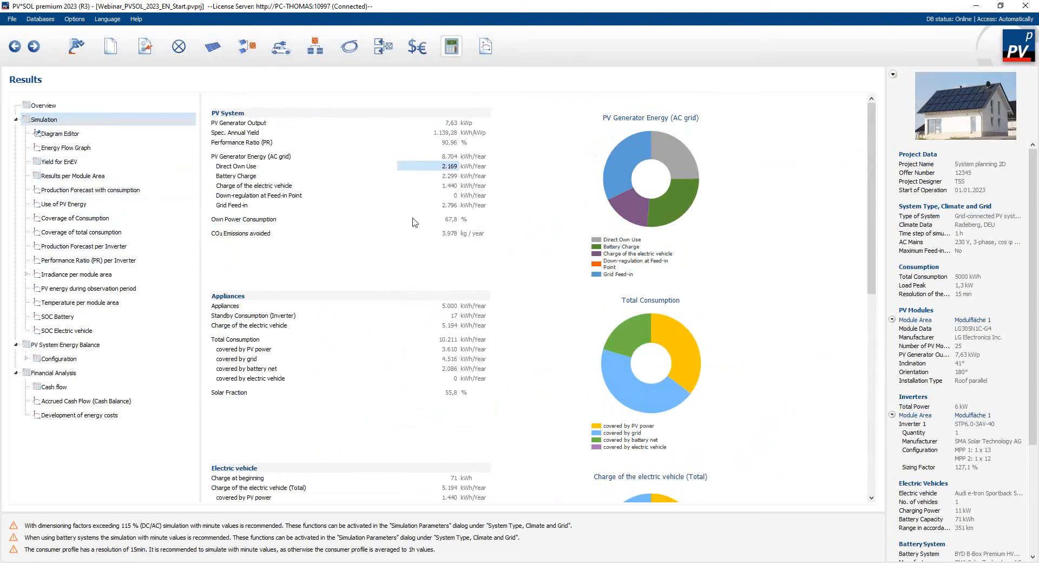
left_click(451, 177)
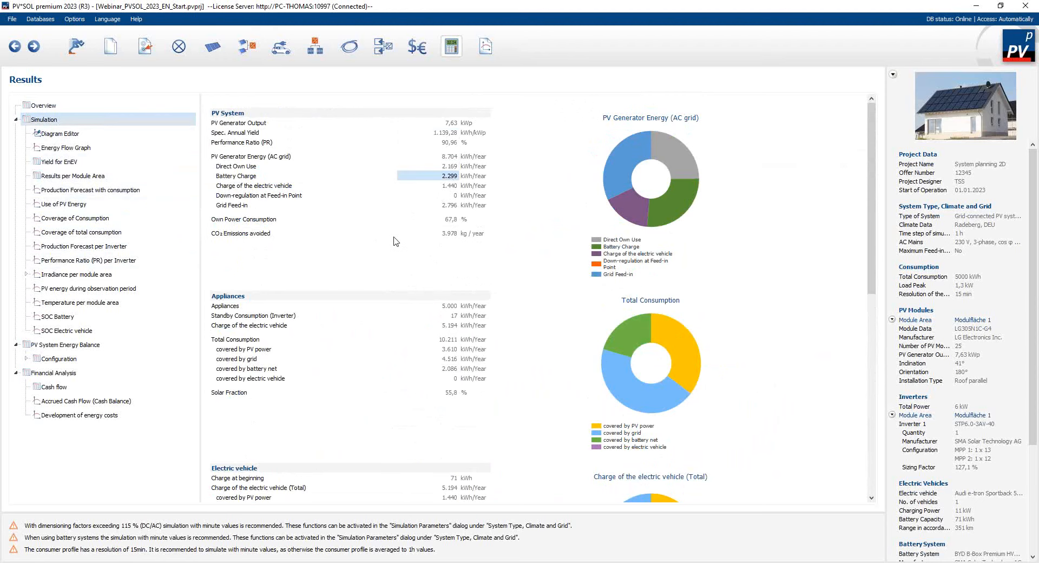
left_click(441, 188)
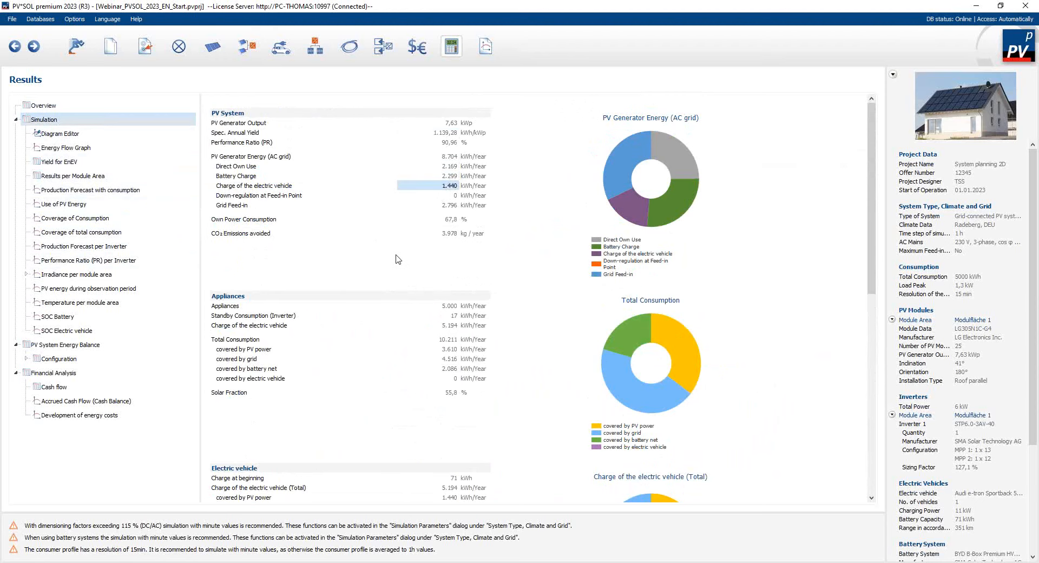
left_click(450, 206)
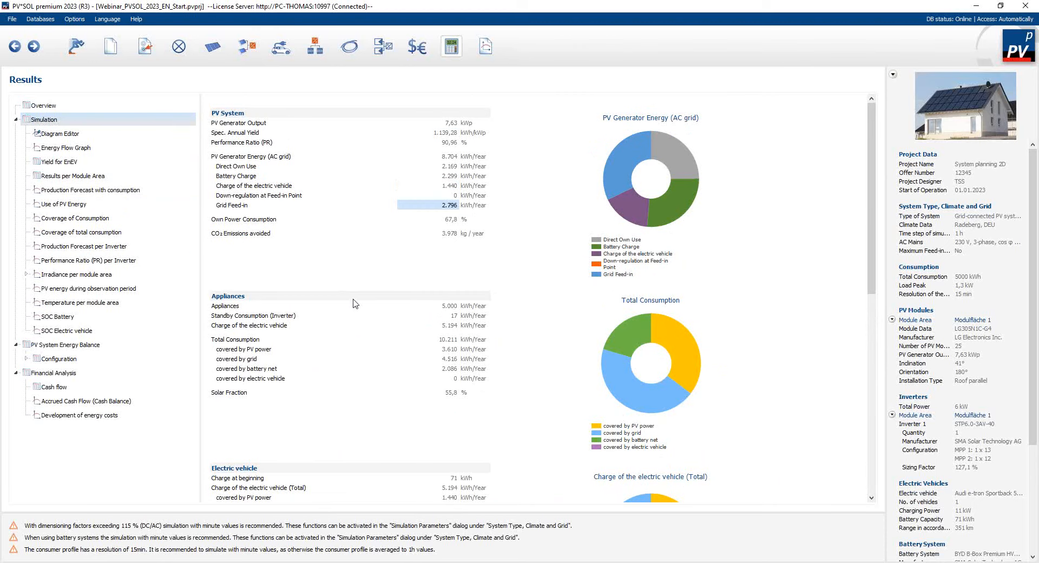
left_click(450, 221)
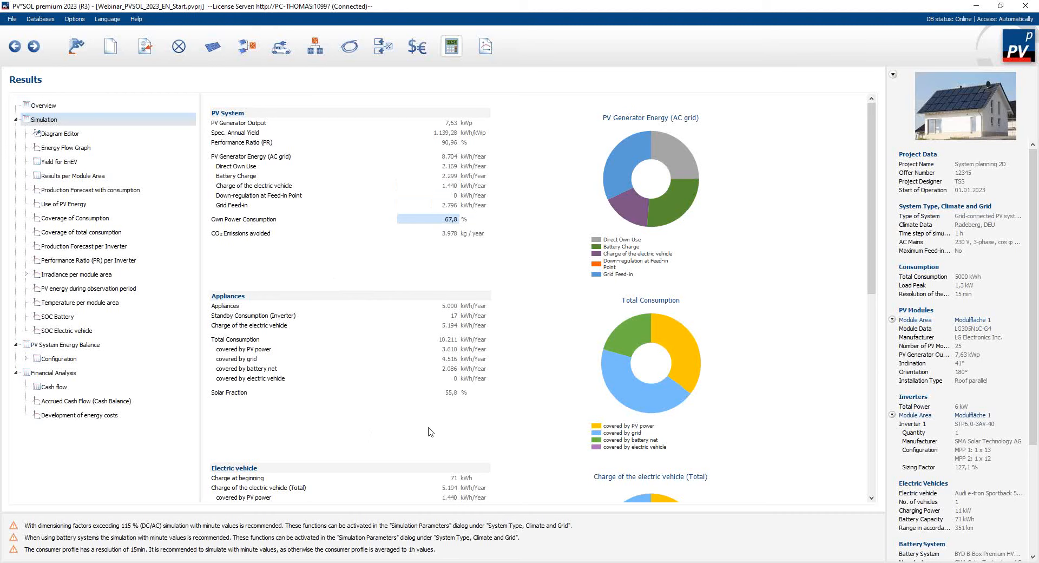
Step: Check the Appliances results for appliance and vehicle consumption and the shares covered by PV power, battery and grid
left_click(451, 307)
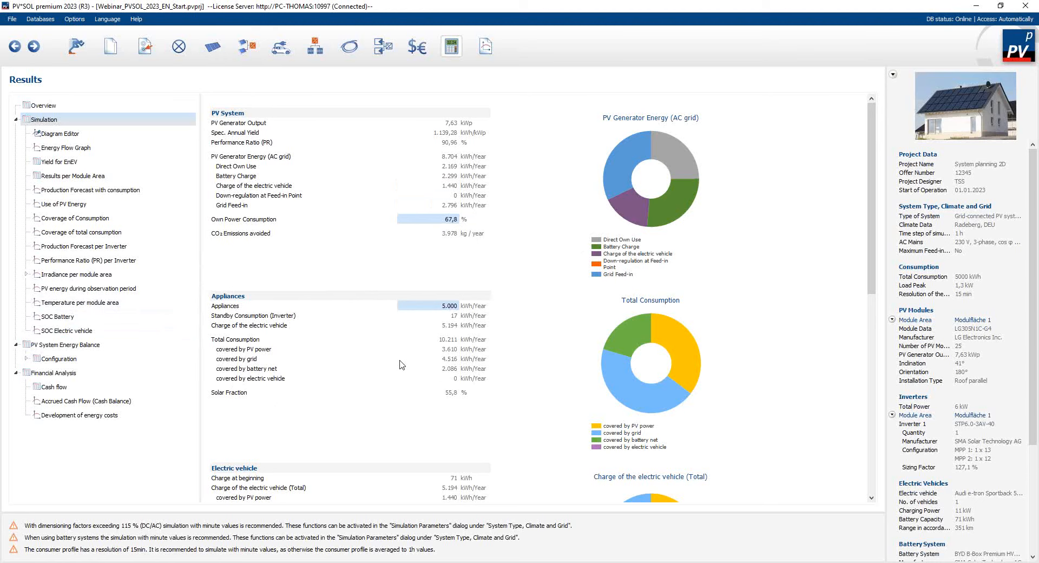
left_click(445, 327)
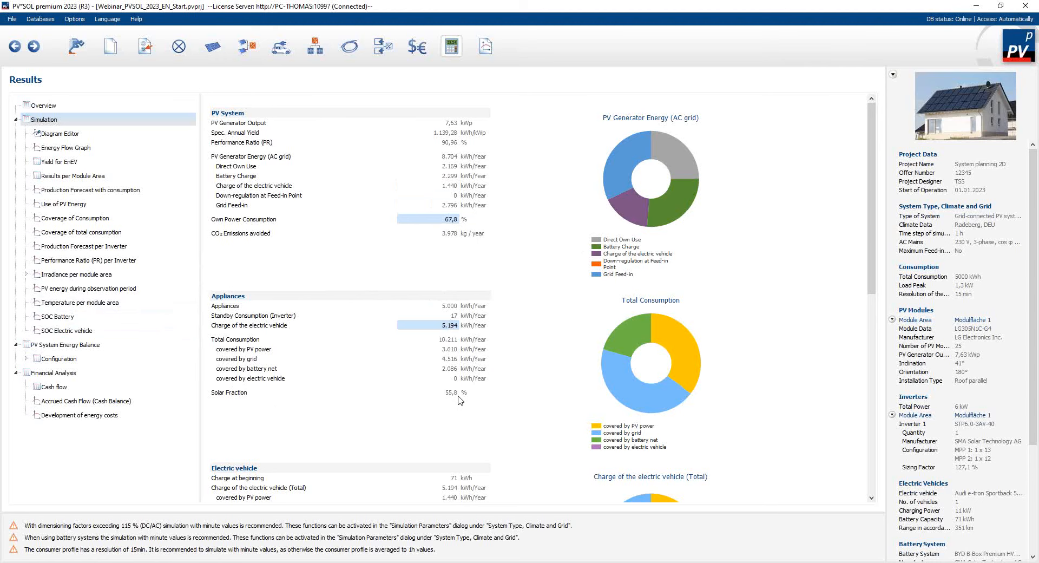
left_click(451, 351)
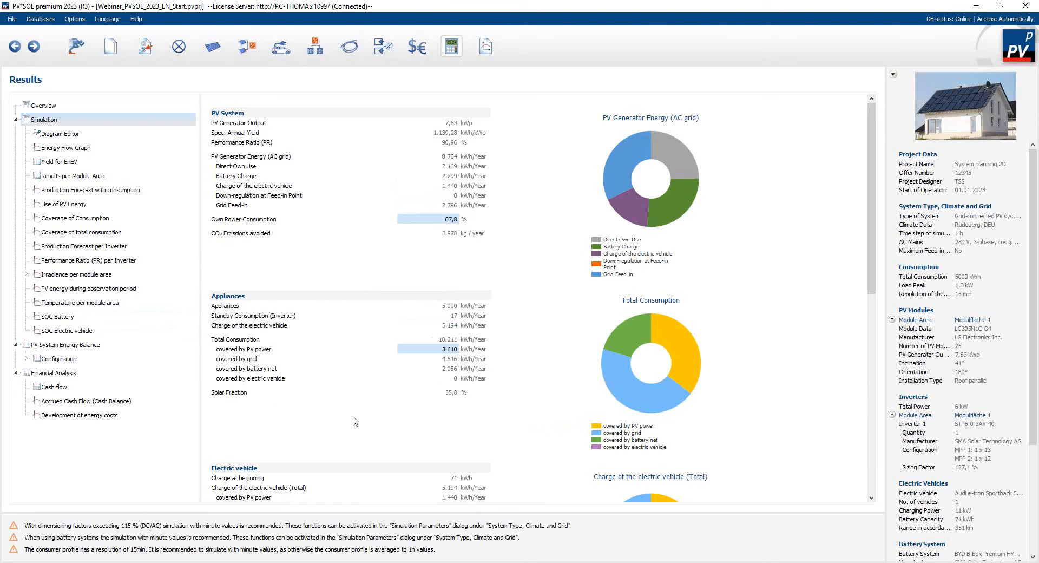
left_click(445, 370)
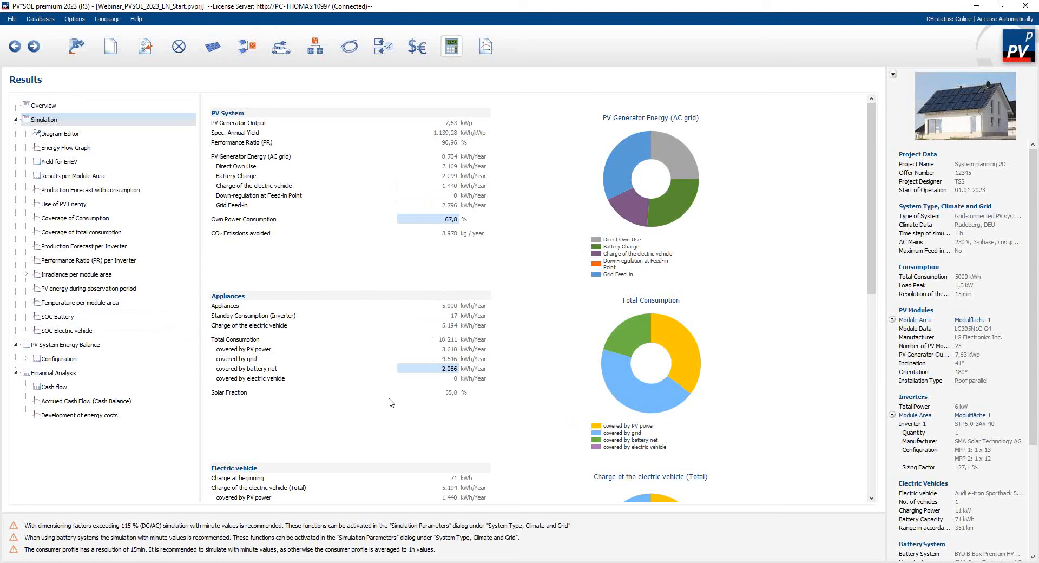
left_click(445, 360)
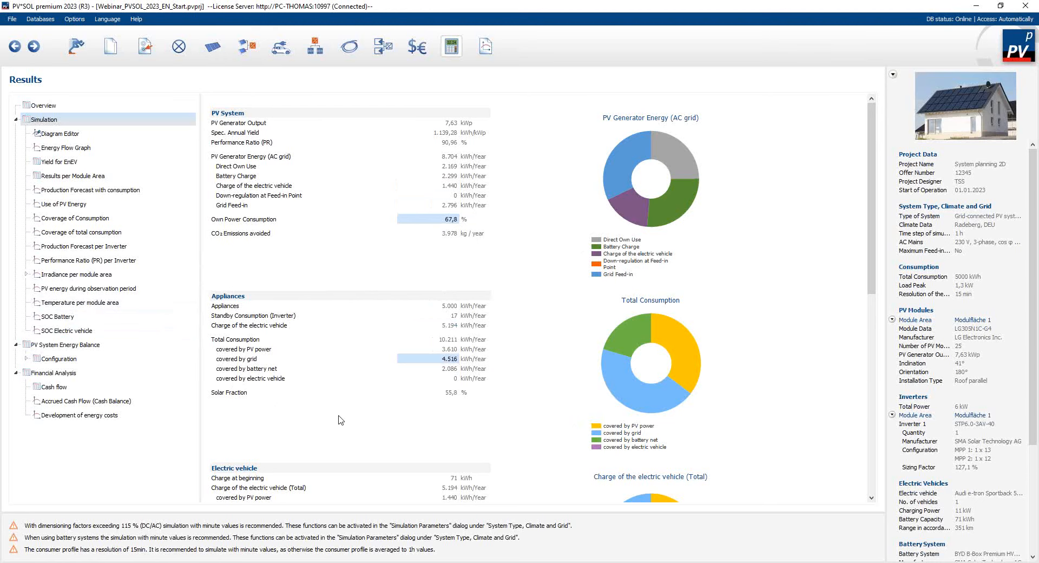
Step: Check the Electric vehicle results for the yearly mileage that is driven on solar energy
scroll(341, 420, "down", 3)
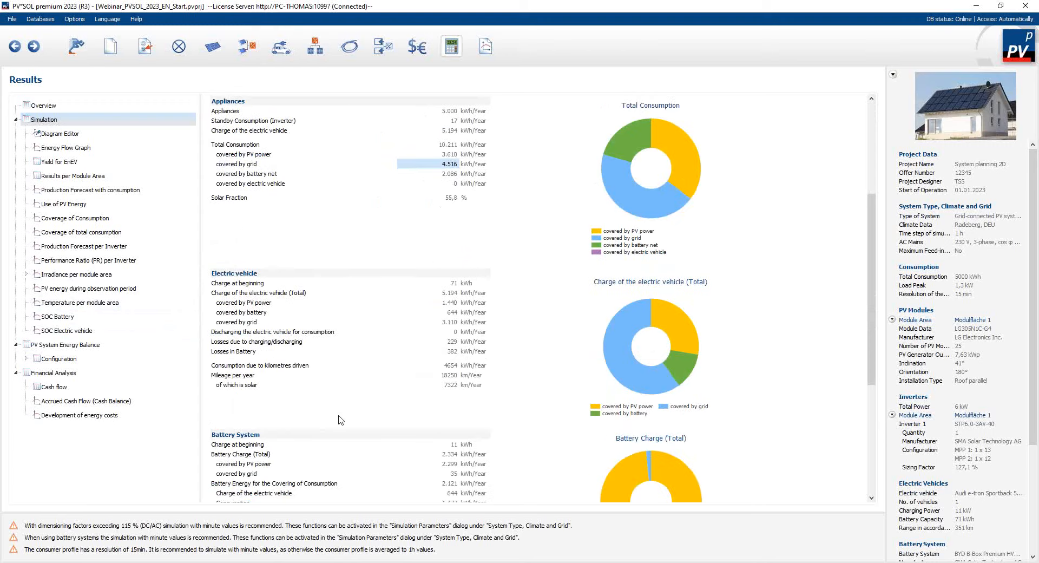
scroll(340, 420, "down", 1)
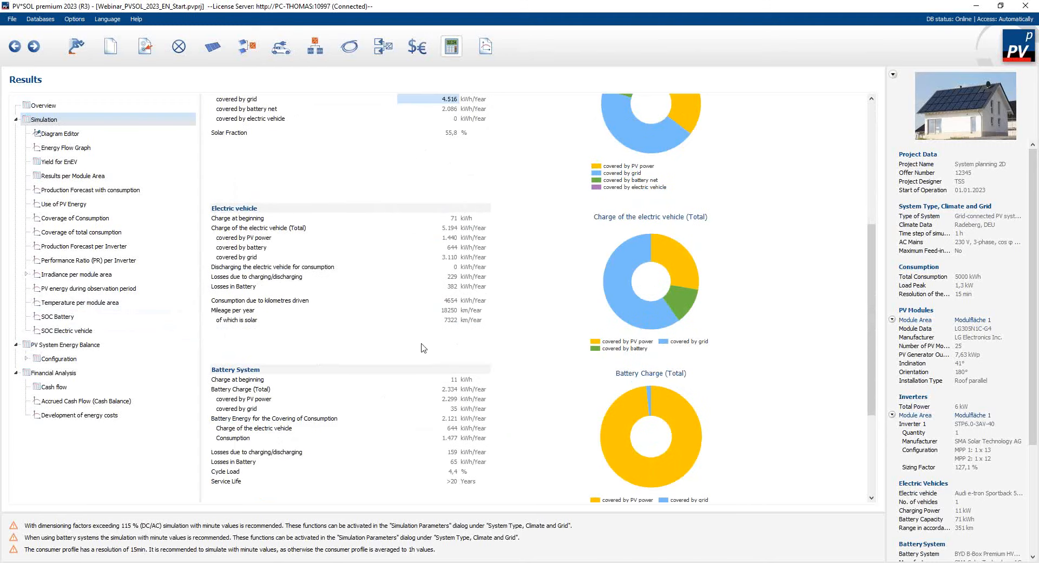
left_click(445, 320)
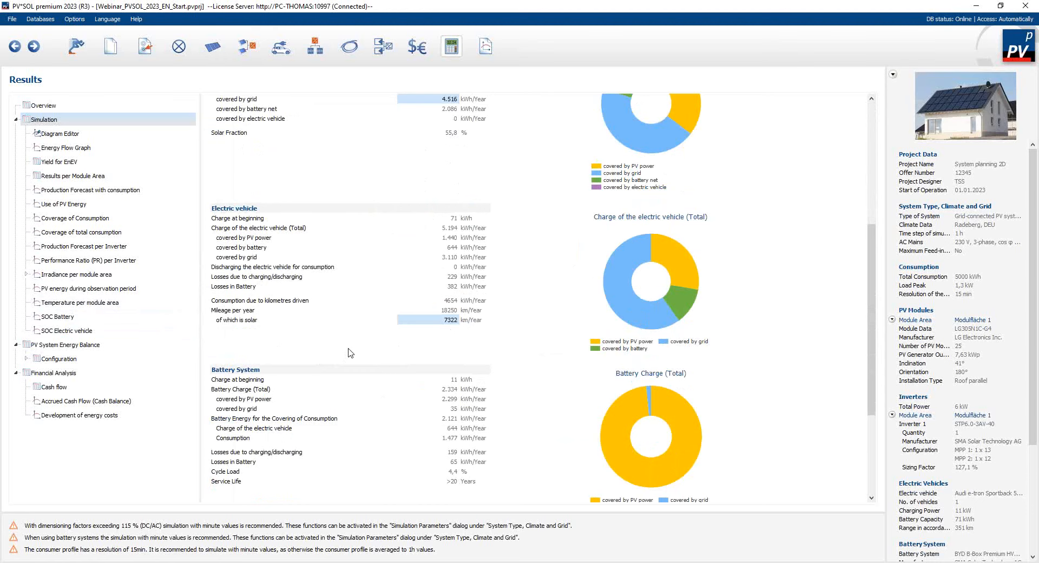
Step: Check the Battery System results for the total battery charge and the part covered by PV power
left_click(448, 392)
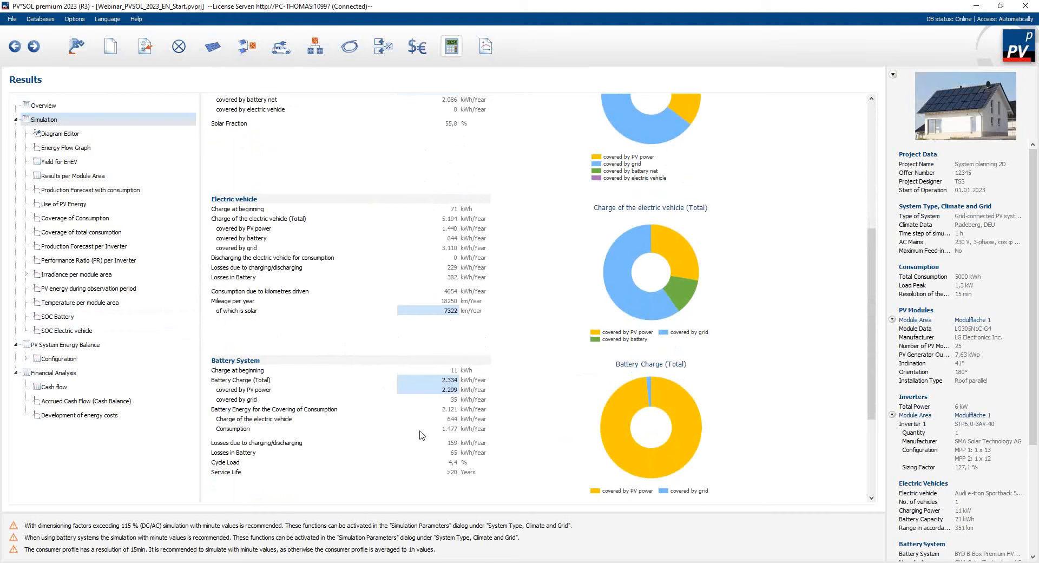
left_click(439, 391)
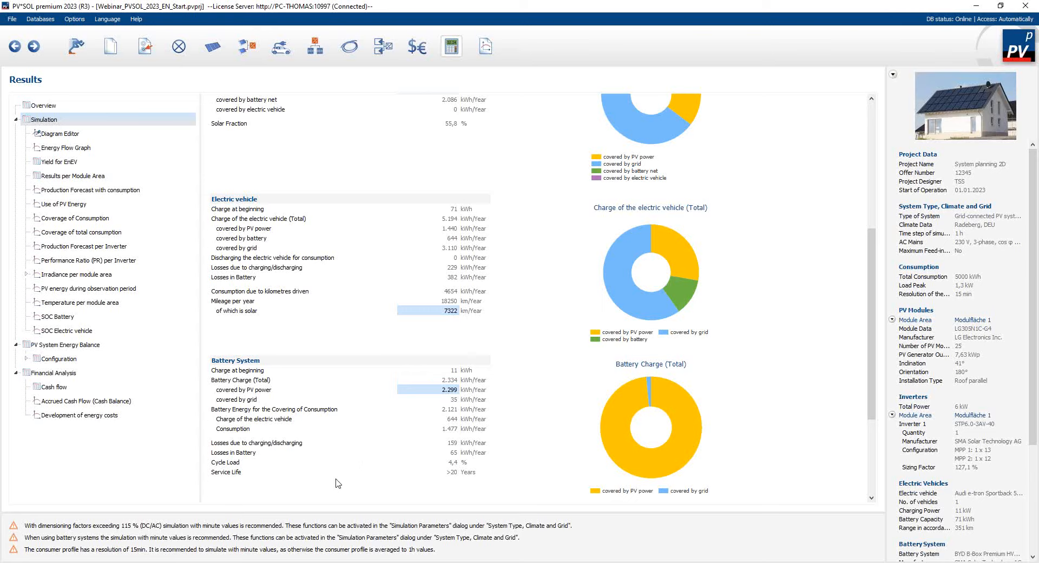
scroll(335, 483, "up", 5)
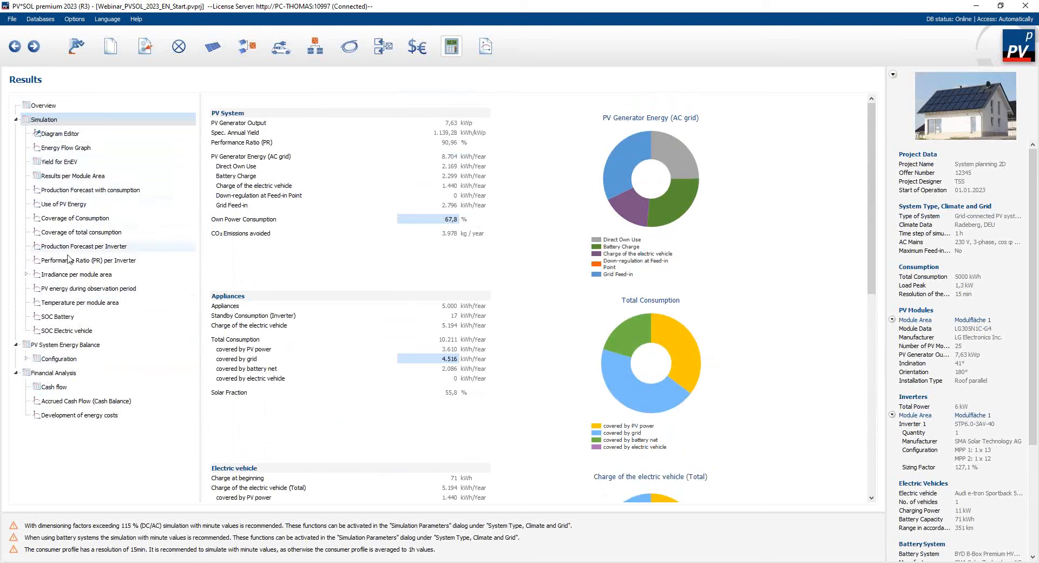
Step: Review the PV System Energy Balance and the Financial Analysis, including minimum operating period, first-year utility payment and first-year savings
left_click(75, 347)
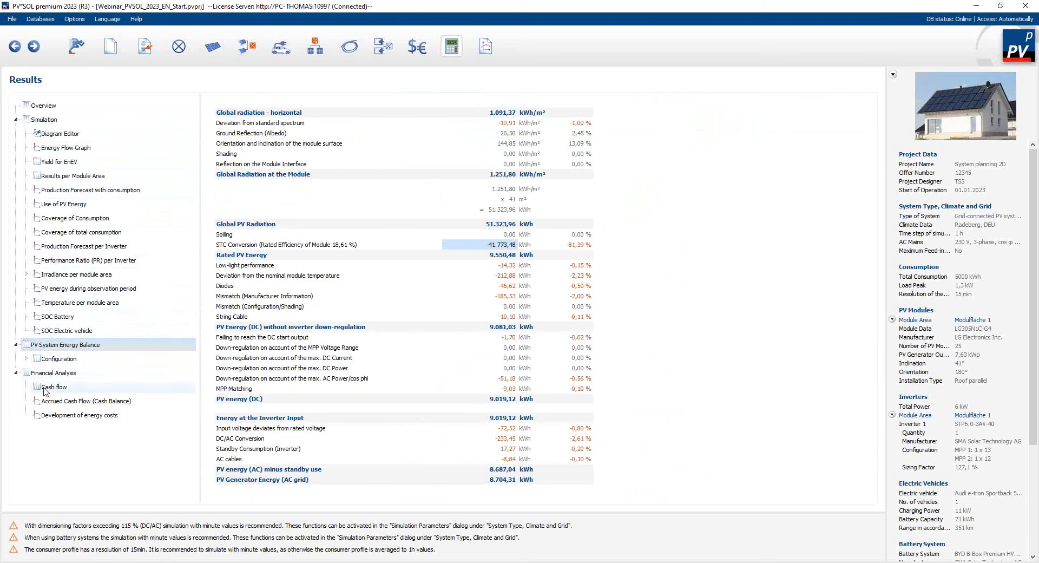
left_click(61, 374)
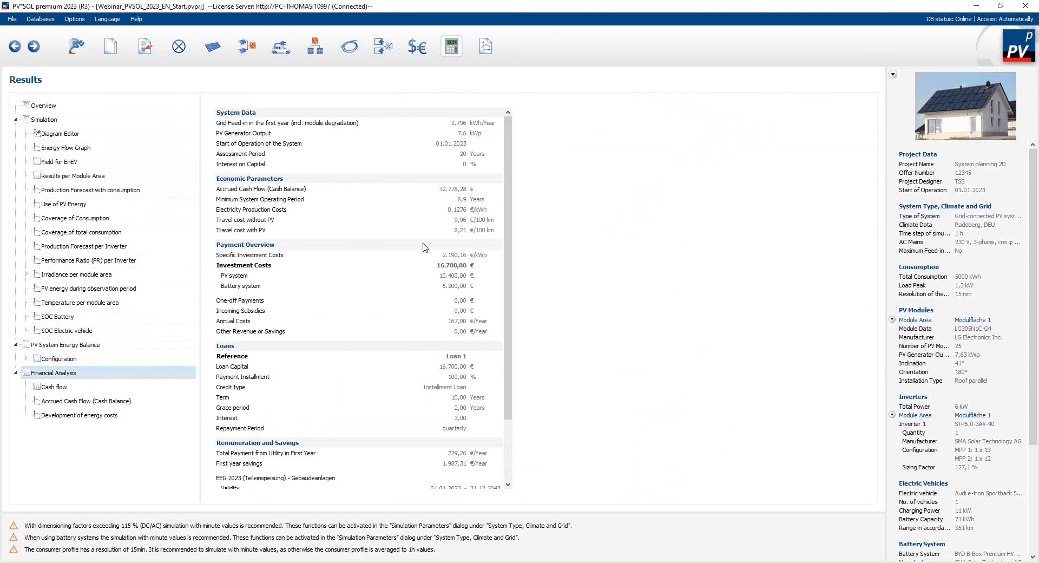
left_click(424, 204)
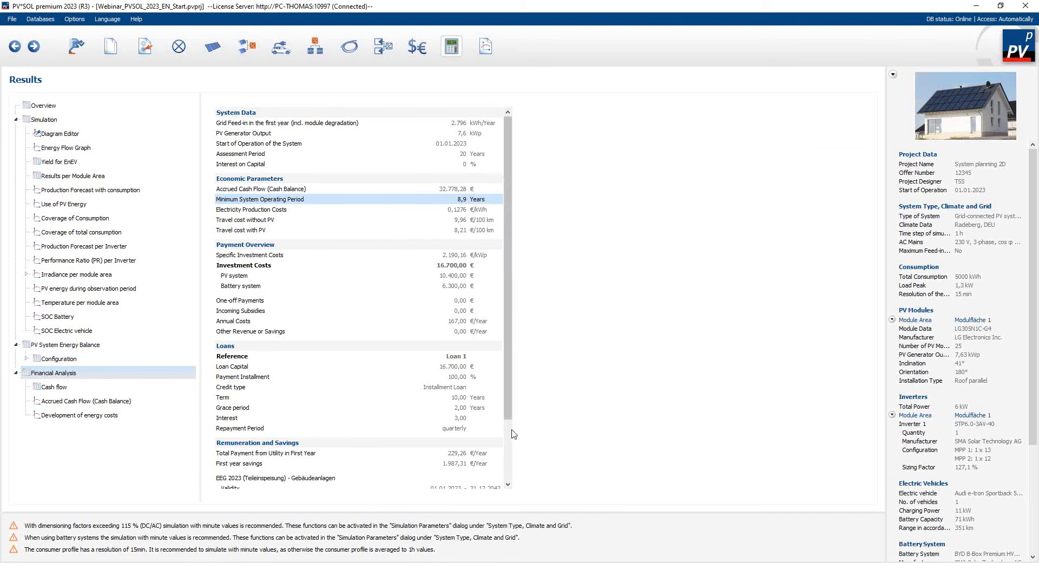
left_click_drag(508, 413, 515, 475)
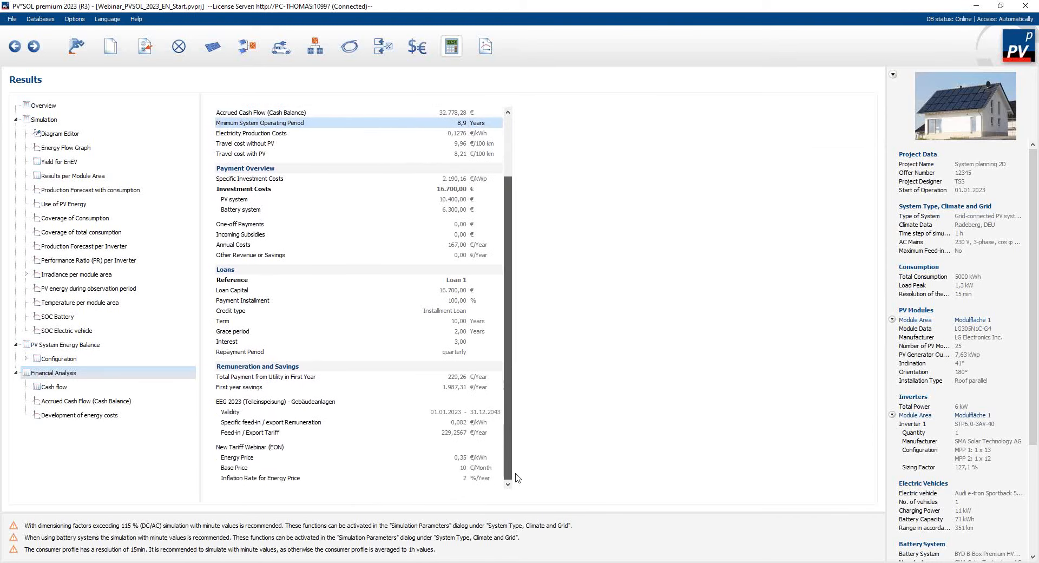
left_click(283, 379)
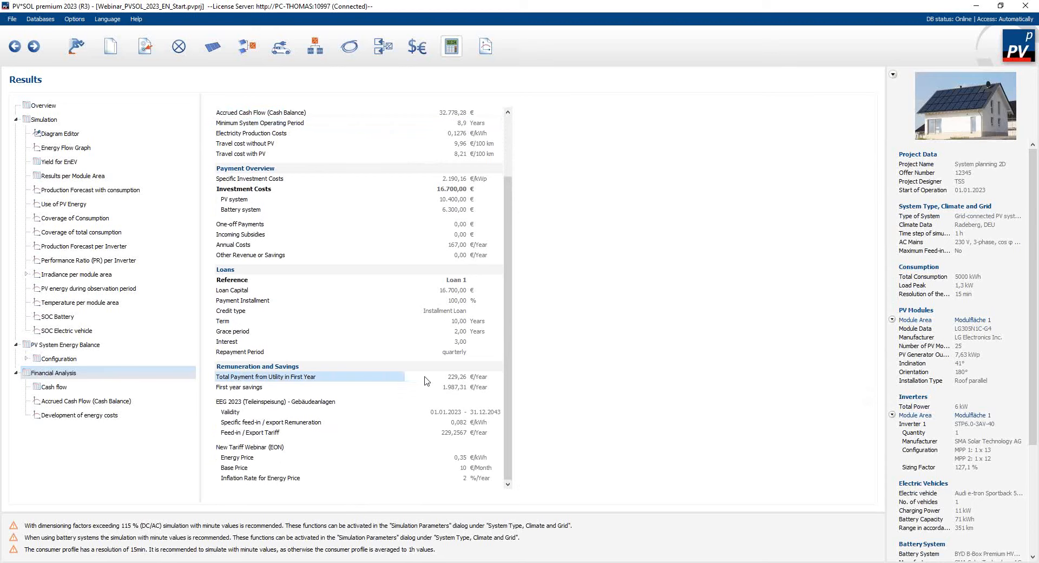
left_click(329, 388)
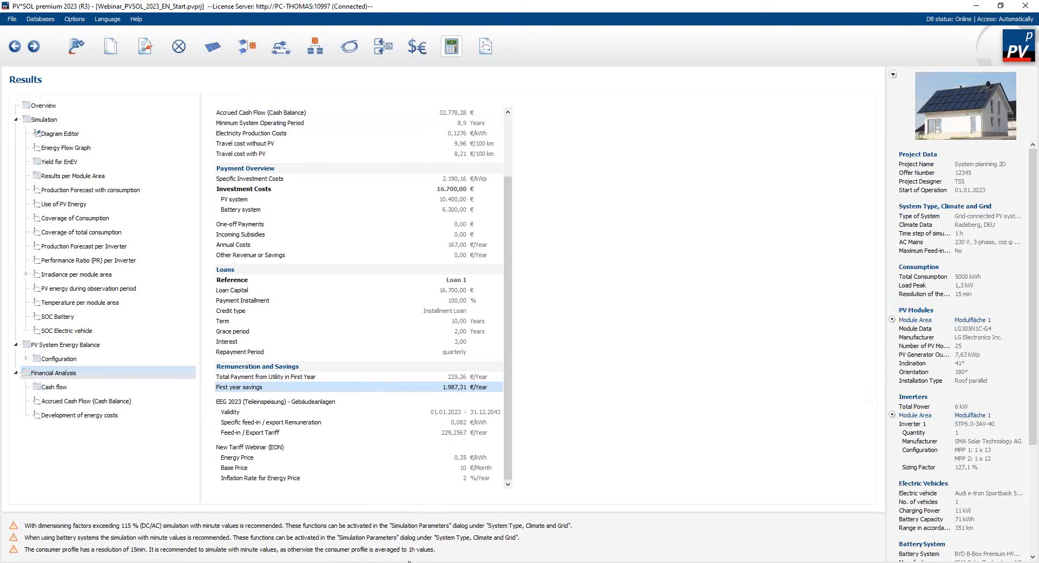
Step: Examine the yearly cash flow table through year 21 and the Accrued Cash Flow (Cash Balance) chart
left_click(66, 387)
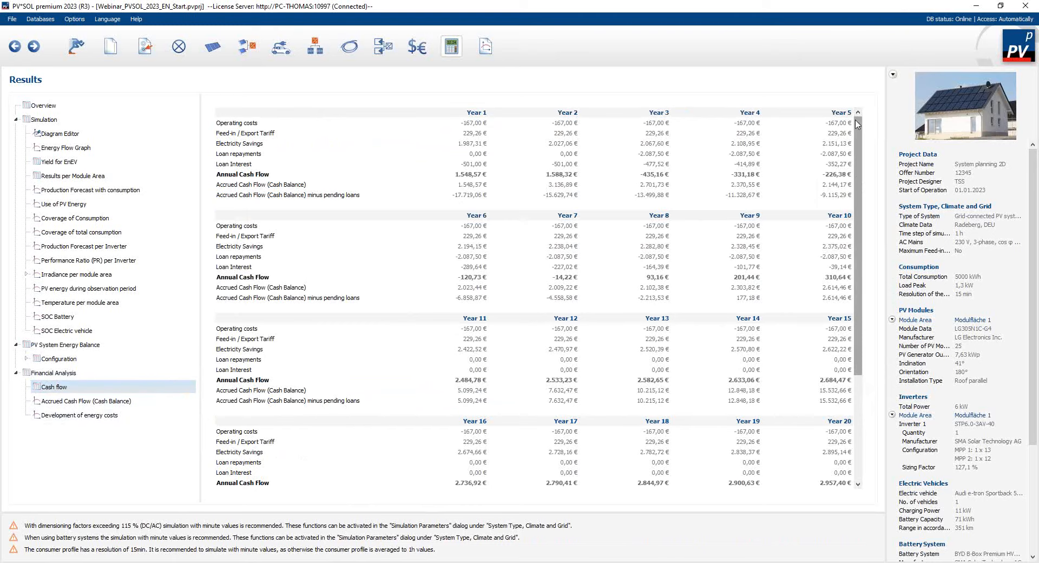
left_click_drag(860, 183, 867, 282)
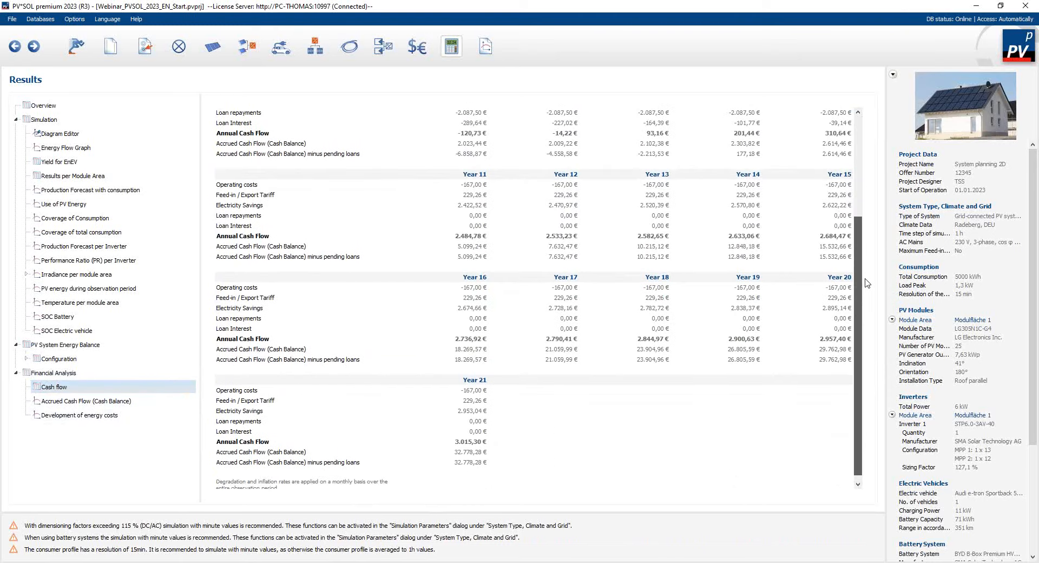
left_click(476, 454)
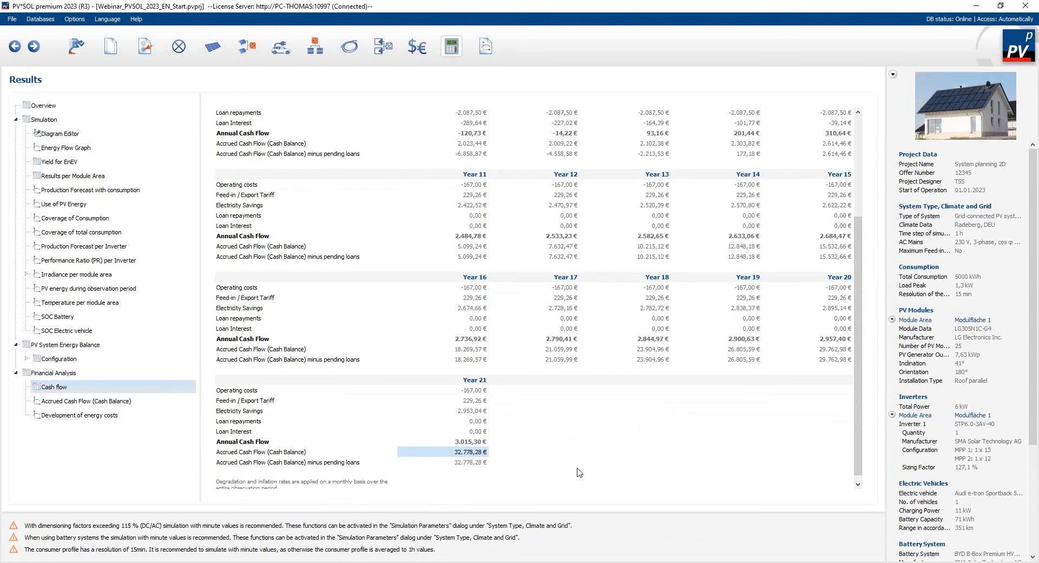
left_click(81, 401)
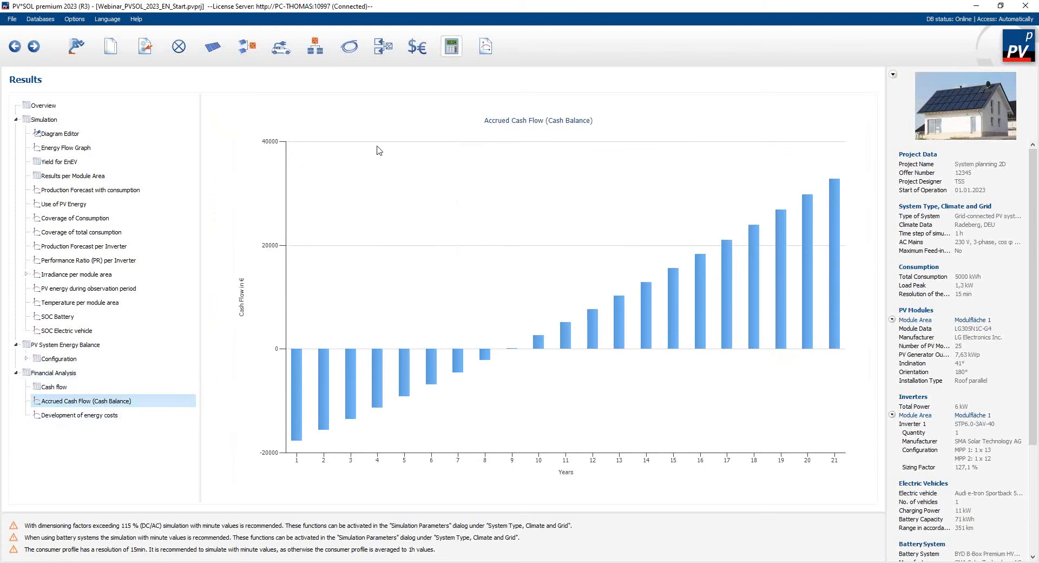
Step: Open the project presentation and look at the cover page of the customer presentation up close
left_click(486, 51)
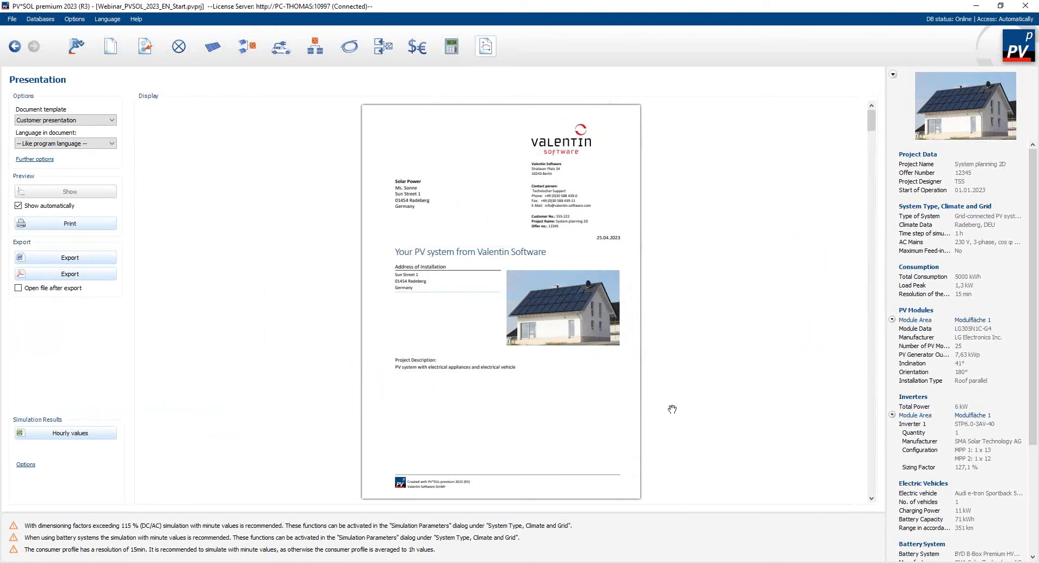
key("super")
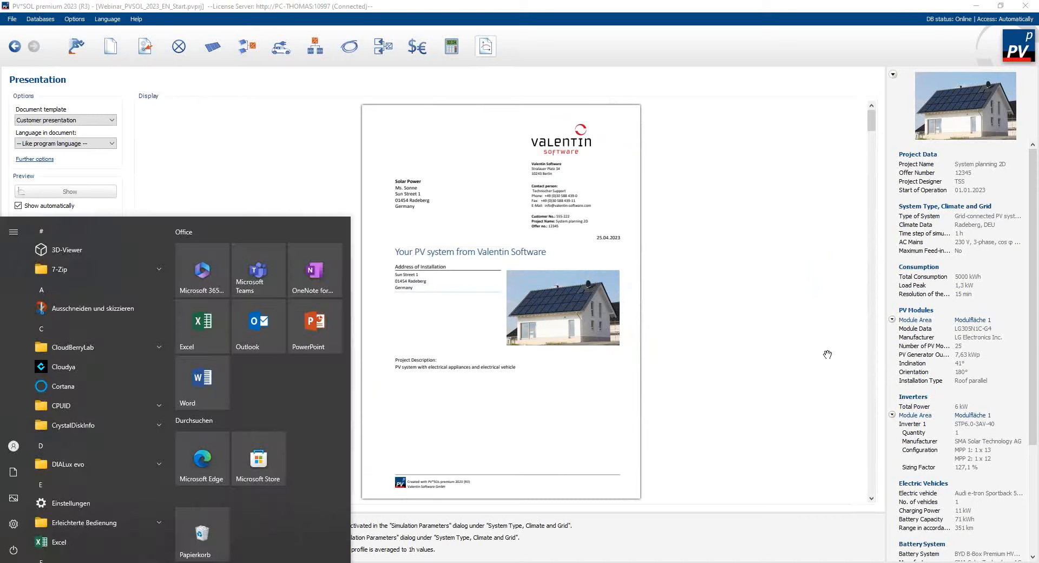
left_click(827, 354)
key("super")
left_click(663, 219)
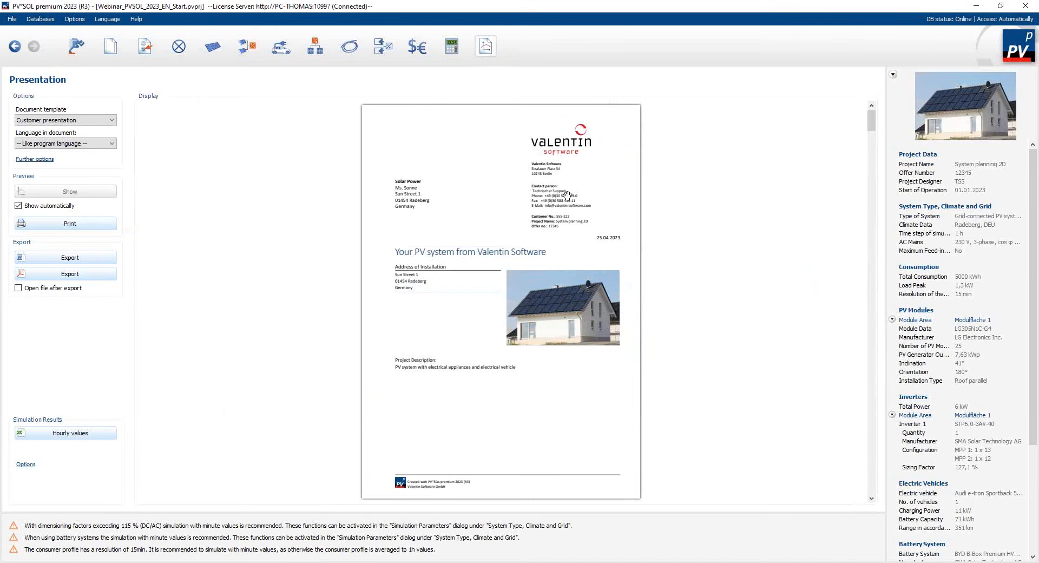
scroll(567, 195, "up", 1)
scroll(574, 192, "up", 1)
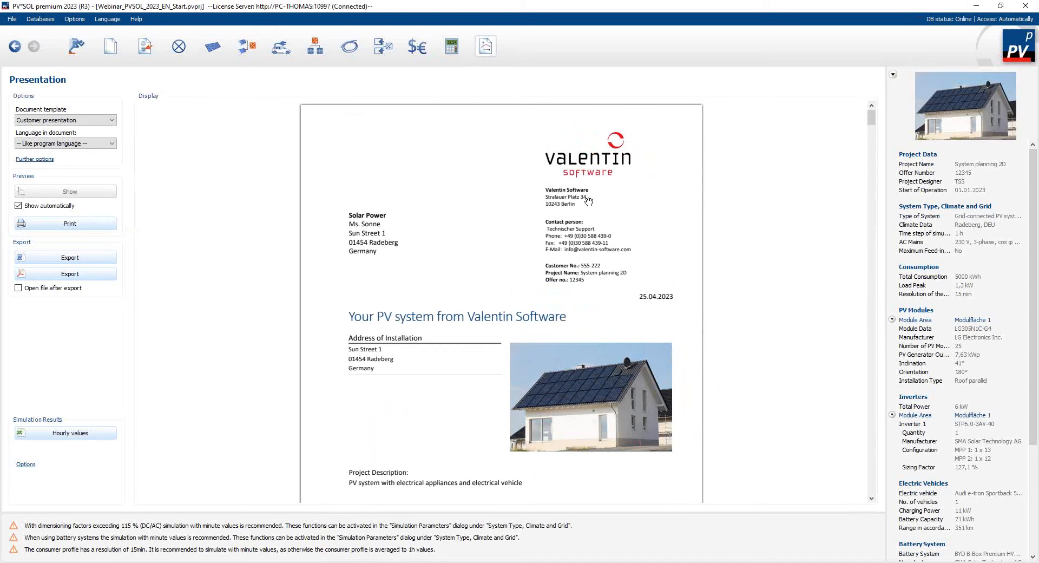
Step: Read through the presentation pages from Project Overview and Production Forecast to Set-up of the System and Simulation Results
scroll(589, 201, "down", 10)
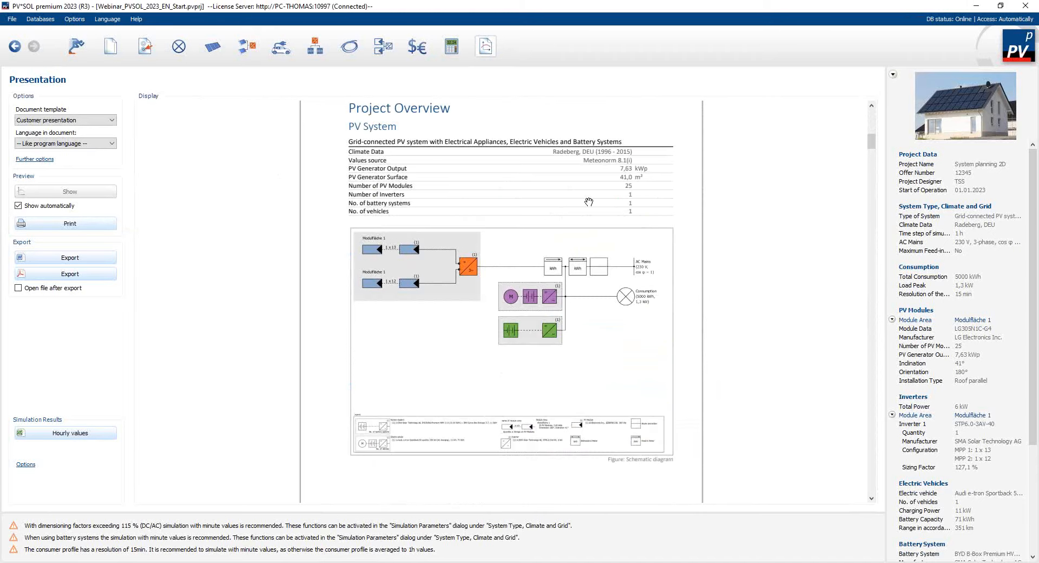
scroll(589, 201, "down", 10)
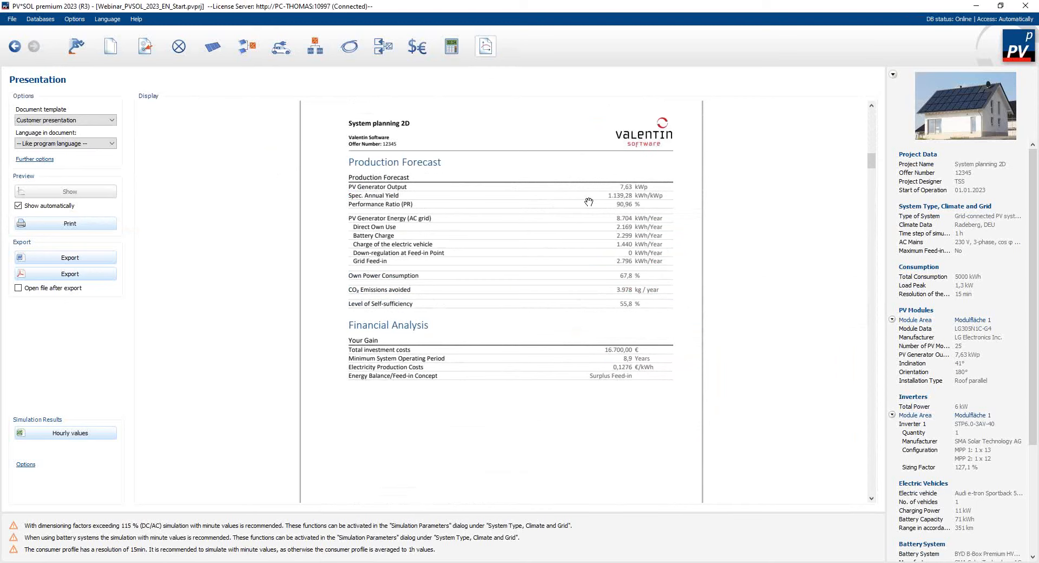
scroll(589, 202, "down", 20)
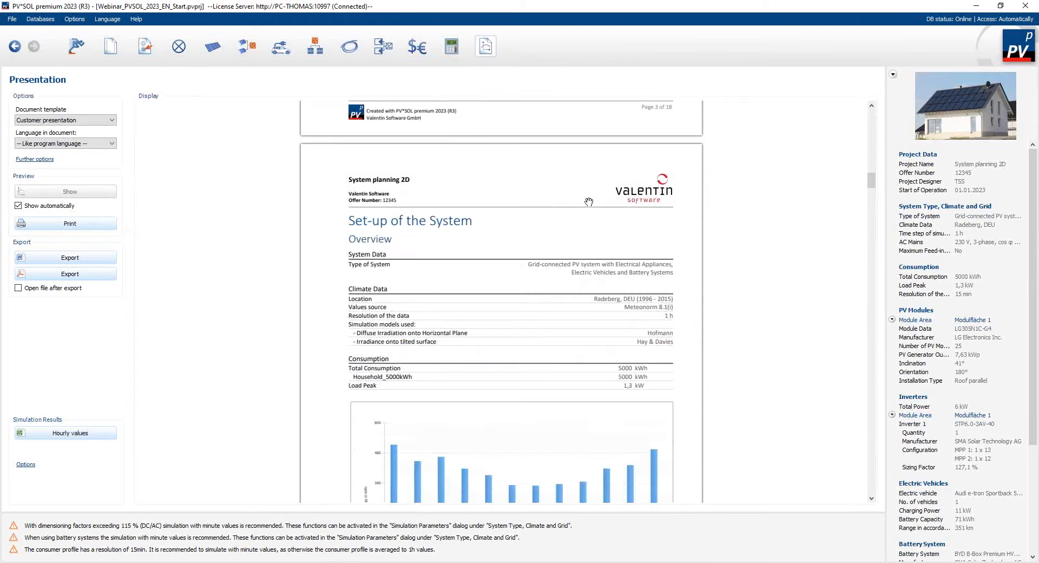
scroll(589, 201, "down", 5)
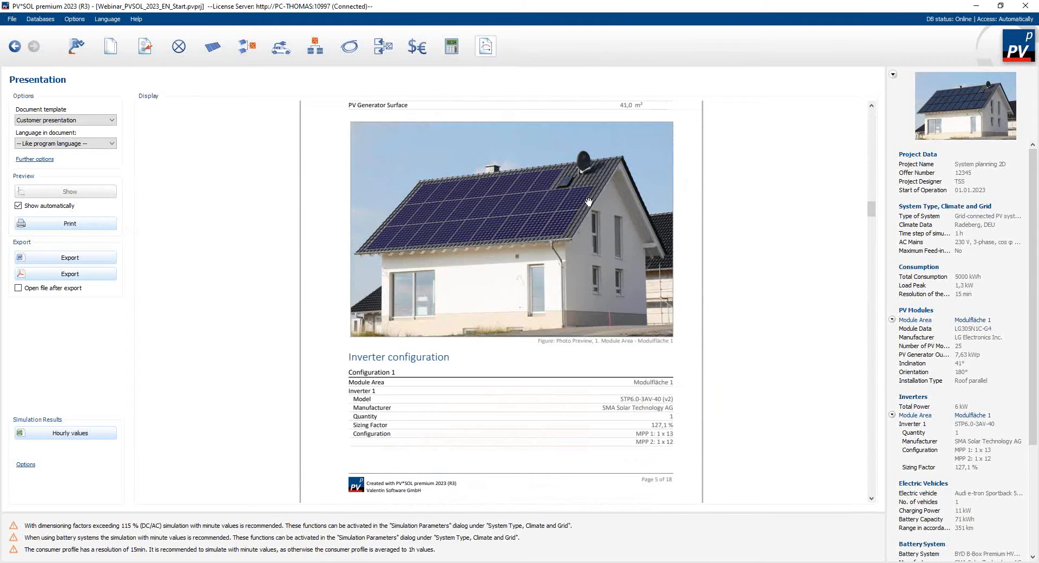
scroll(589, 201, "down", 16)
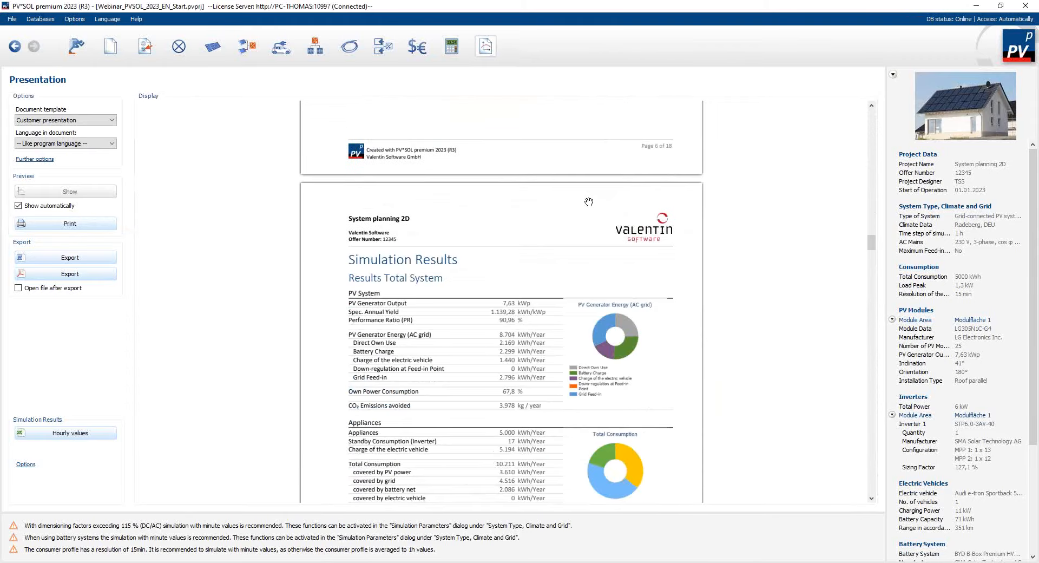
scroll(589, 201, "down", 3)
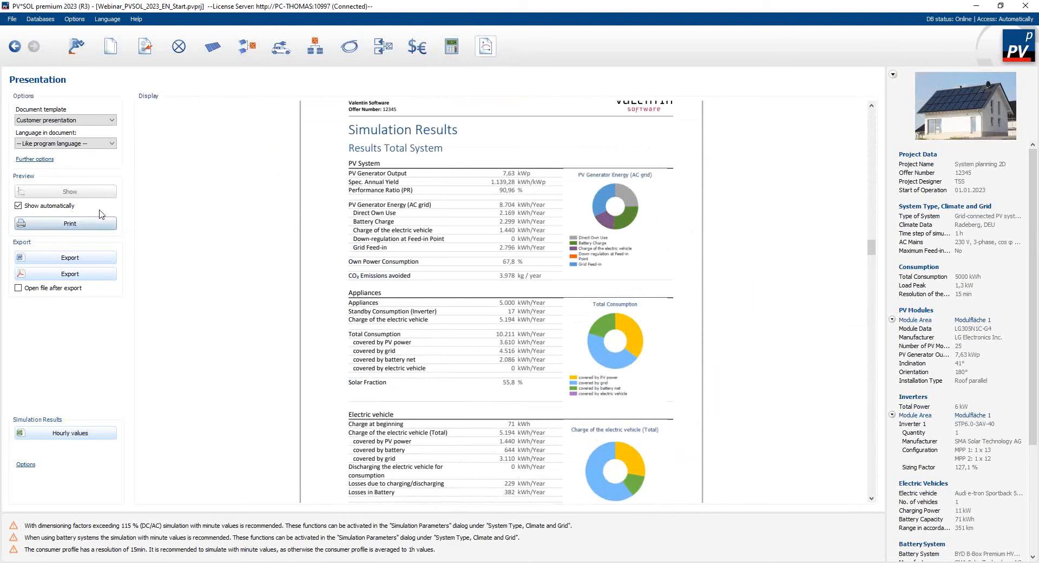
Step: Examine the presentation's further options, including the template contents and available document languages, without changing anything
left_click(30, 161)
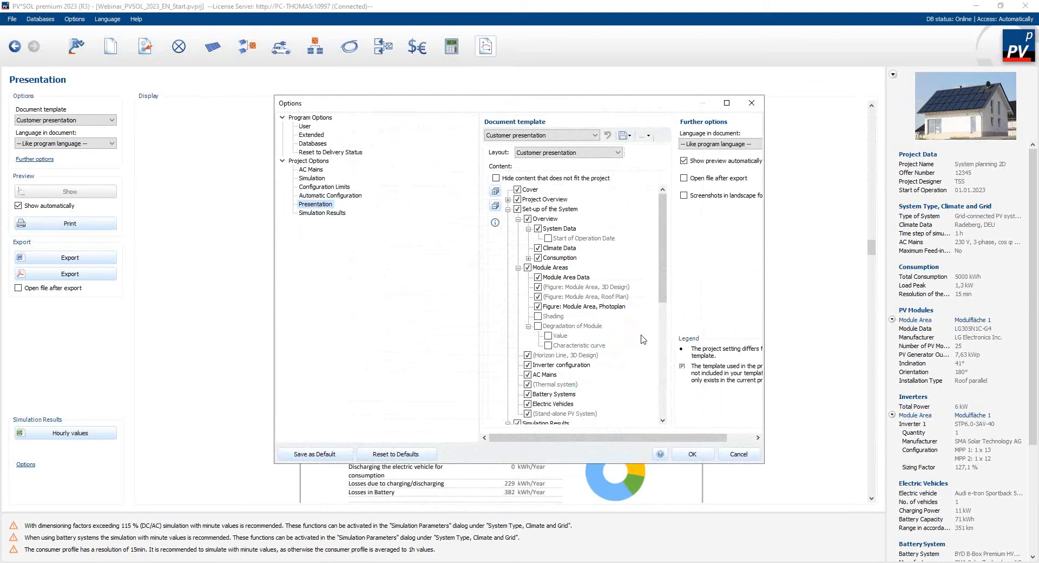
mouse_move(664, 292)
left_mouse_down()
mouse_move(672, 407)
mouse_move(676, 284)
left_mouse_up()
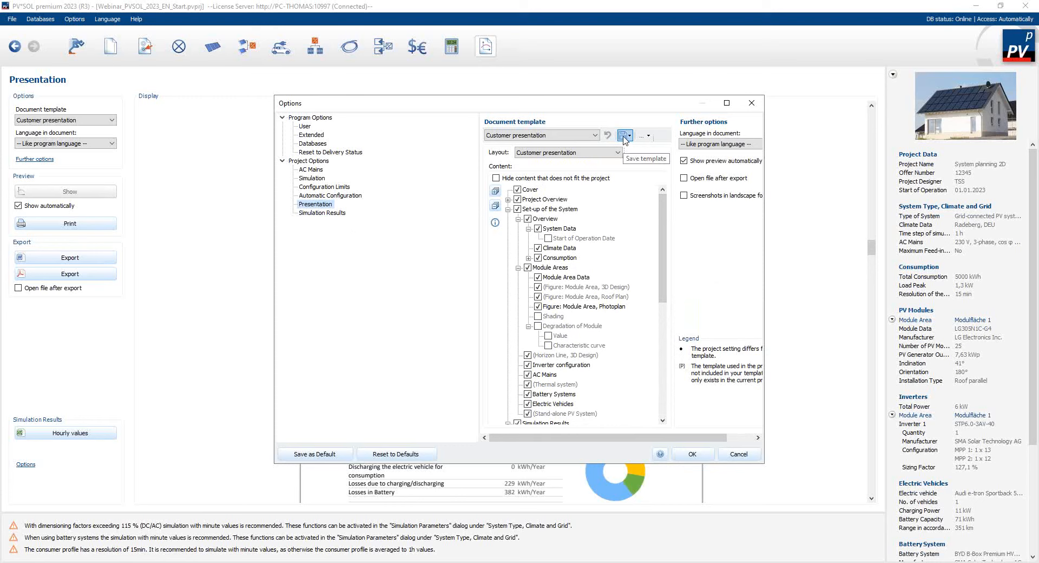
left_click(732, 145)
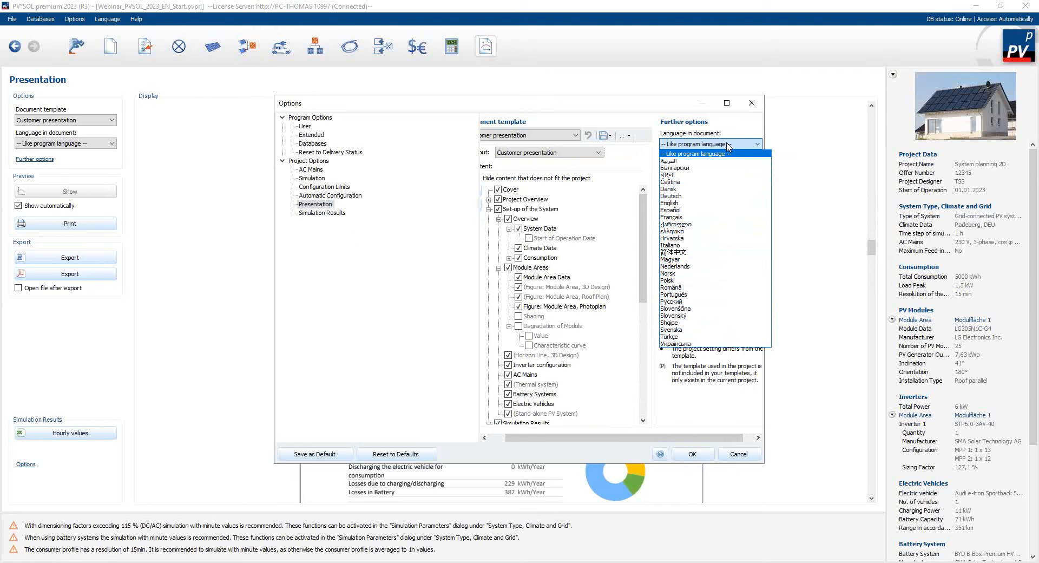
left_click(759, 144)
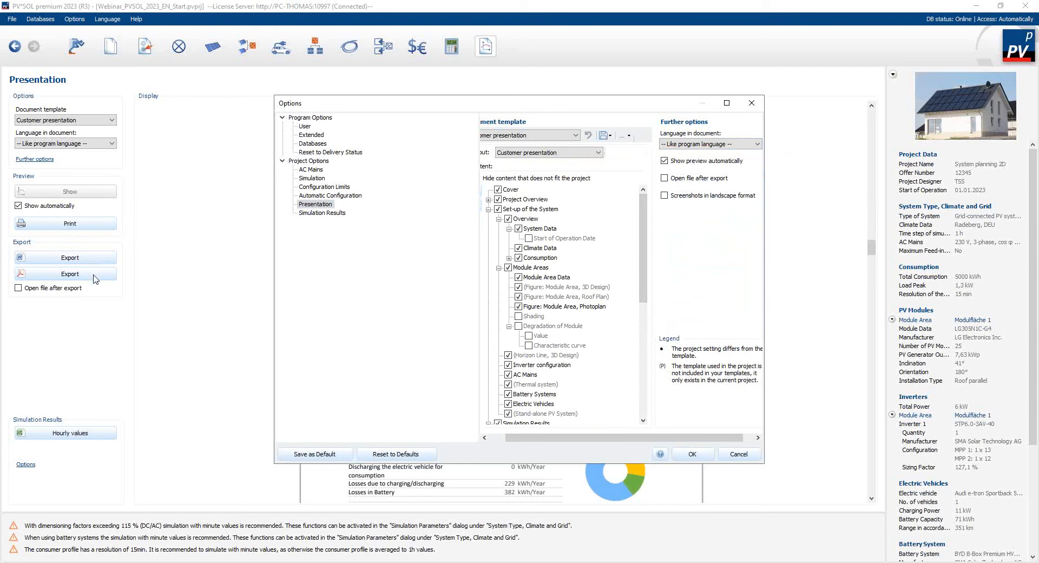
left_click(737, 454)
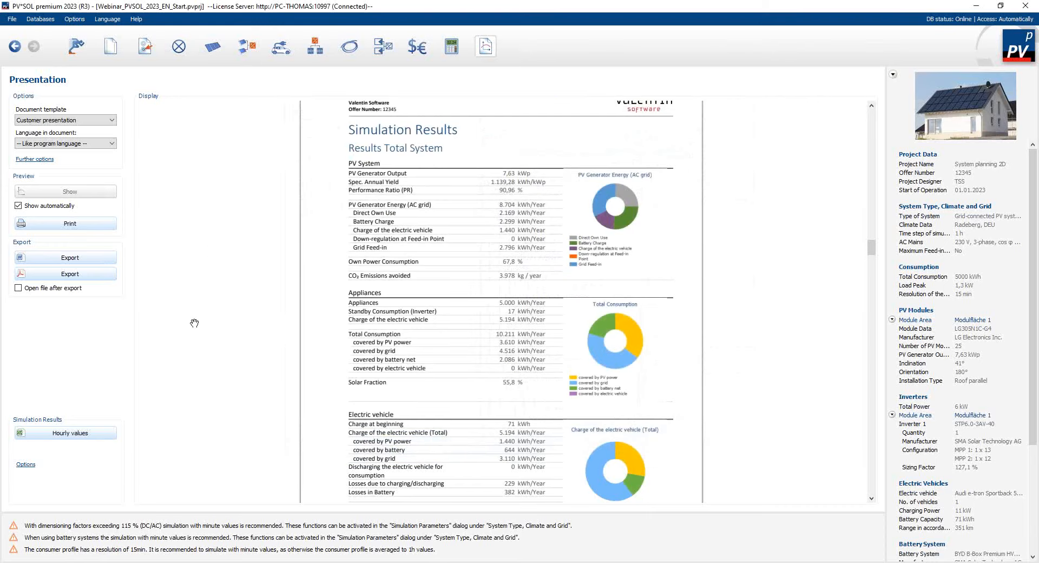
Step: Set the orientation of Modulfläche 1 to 90° in the PV modules and add a second module area
left_click(213, 47)
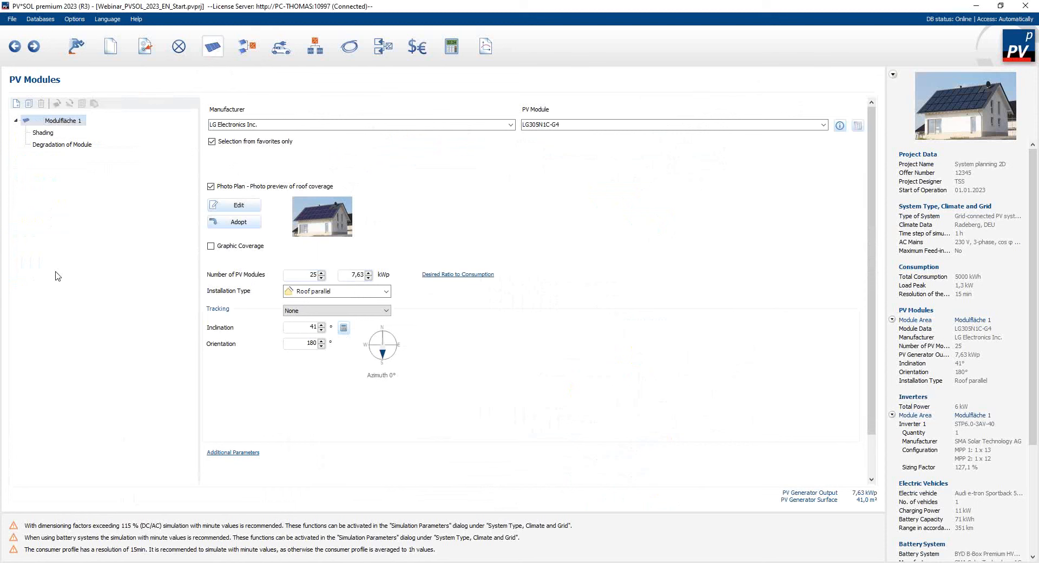
double_click(307, 343)
type("90")
left_click(44, 192)
left_click(16, 105)
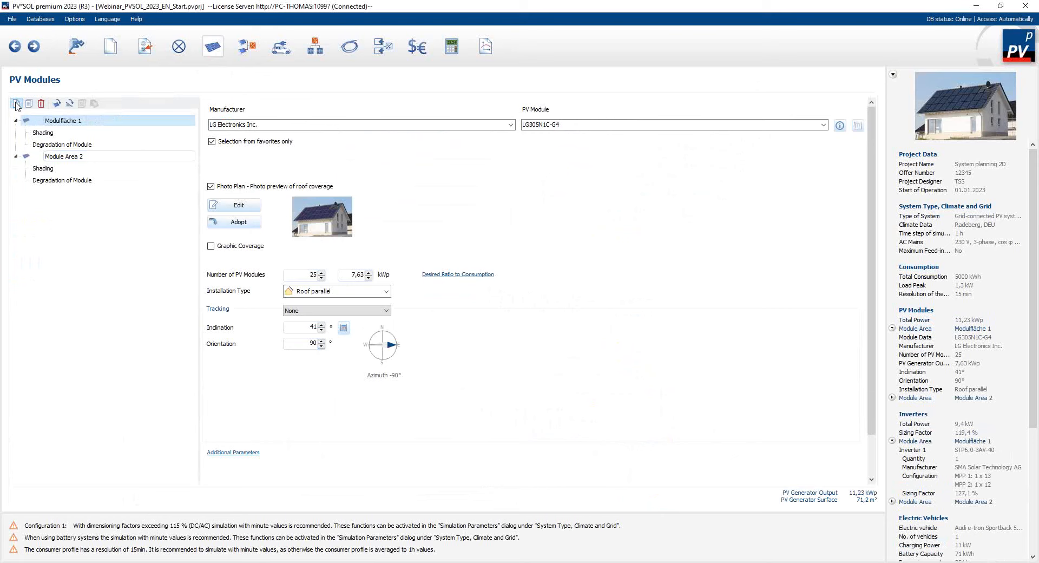
Step: Select LG Electronics Inc. as the module manufacturer for Module Area 2, enable its Graphic Coverage and open the roof view for editing
left_click(37, 158)
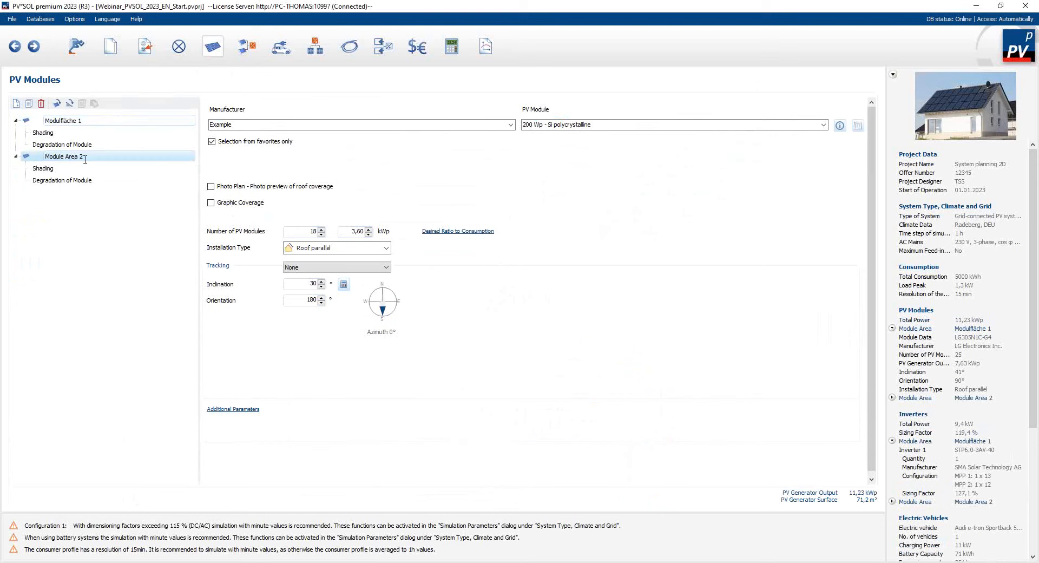
left_click(510, 125)
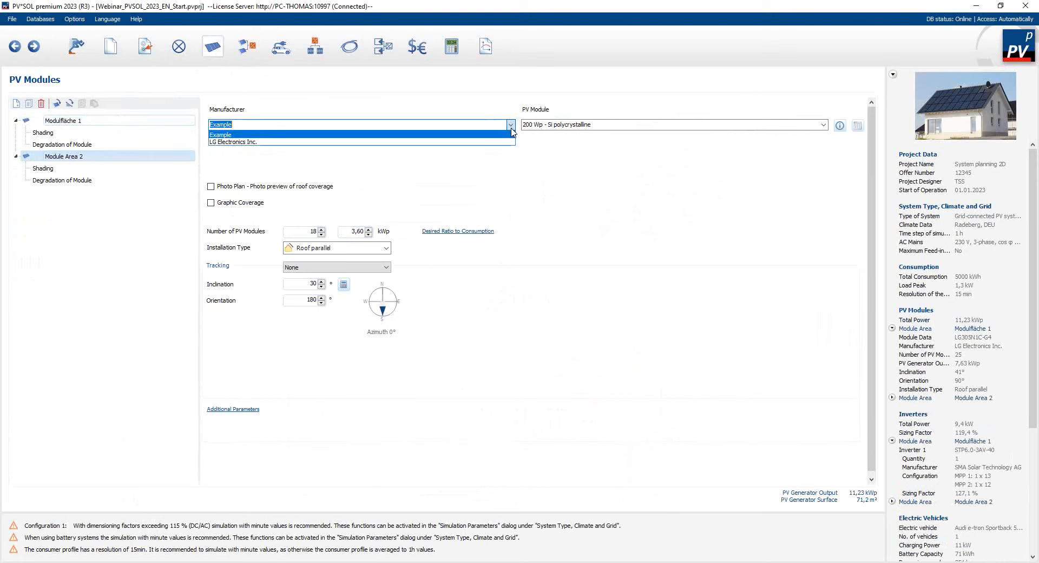
left_click(468, 141)
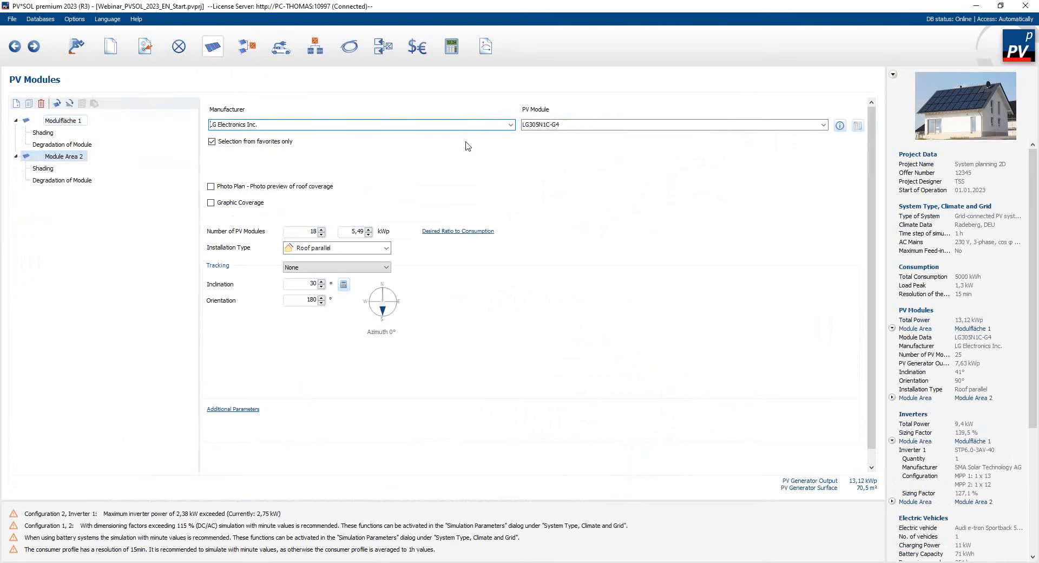
left_click(211, 203)
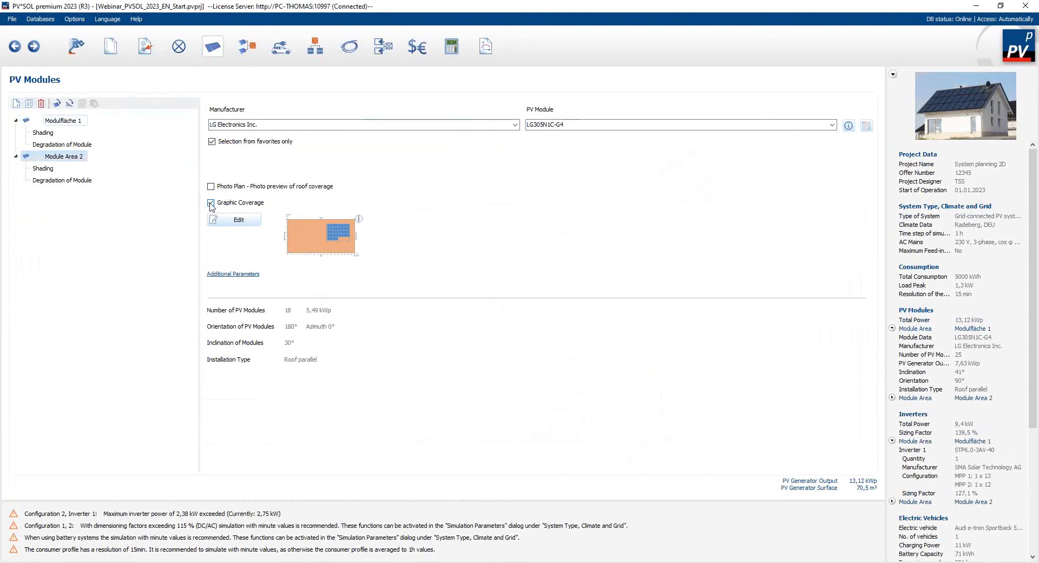
left_click(238, 222)
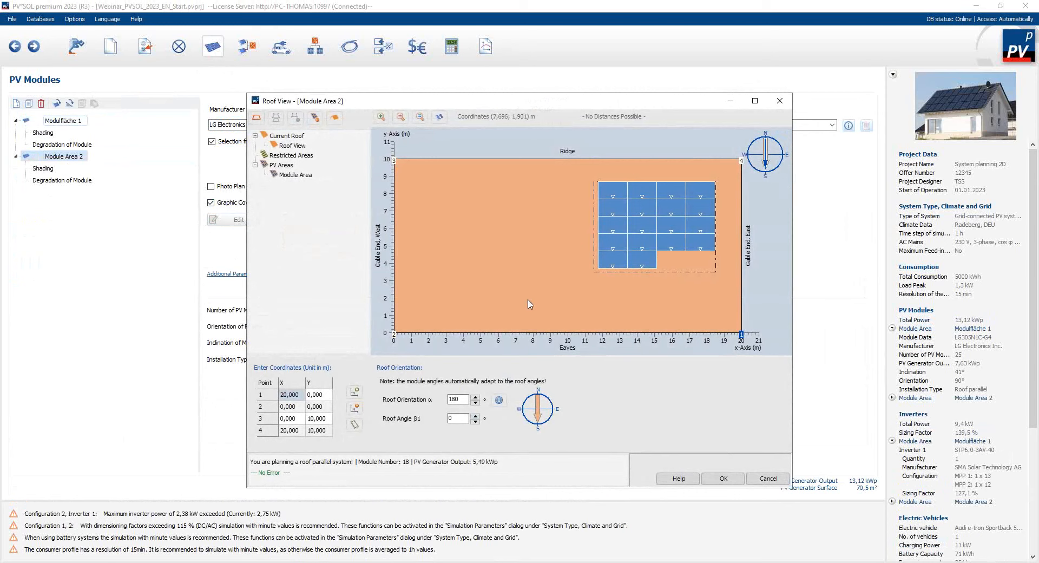
Step: Define a new rectangular roof area with a = 10 m and b = 5.3 m for Module Area 2
left_click(257, 119)
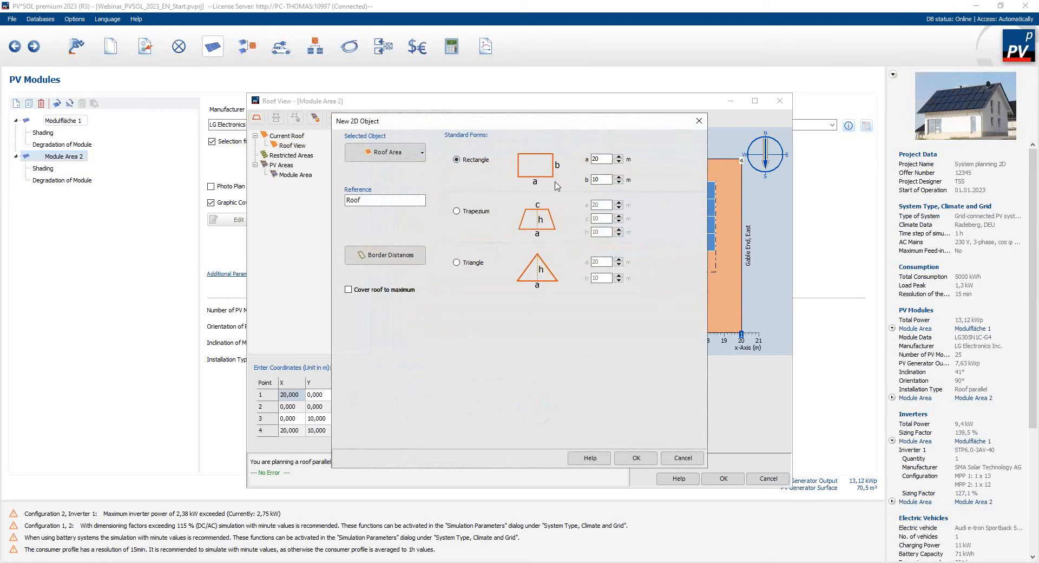
double_click(601, 161)
type("10")
double_click(601, 179)
type("5,3")
Step: Set the roof's border distances to 0.2 m, except 0.0 m for border 3-4, and replace the previous roof with the new one
left_click(391, 261)
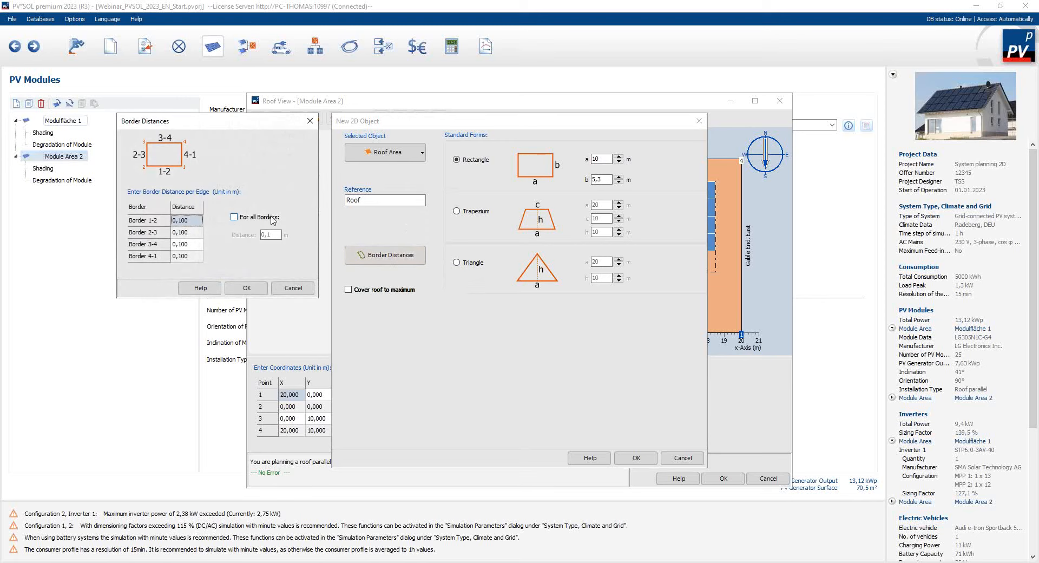
left_click(234, 218)
left_click(275, 236)
type("2")
left_click(235, 217)
left_click(186, 245)
left_click(197, 245)
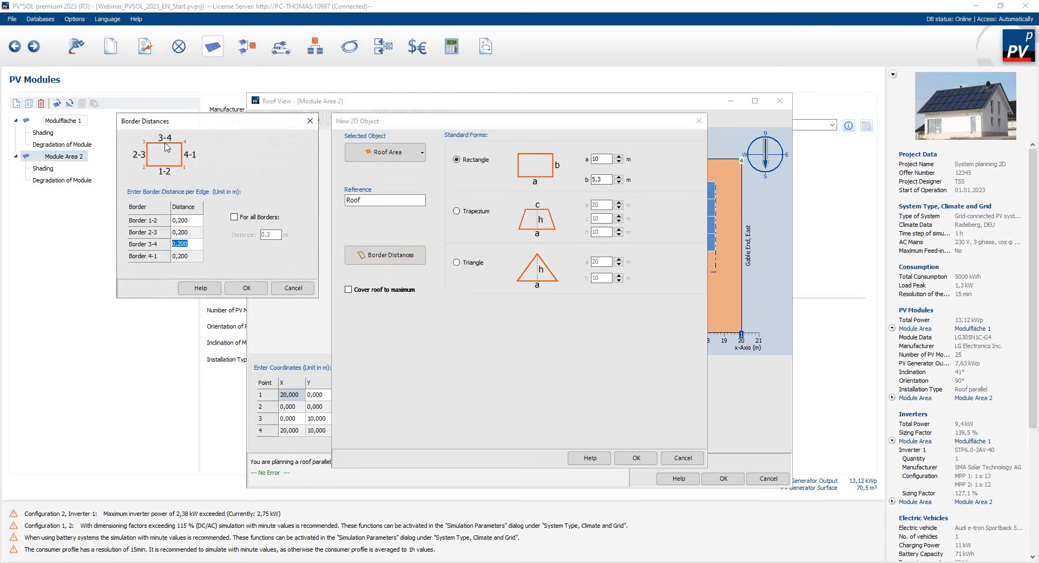
type("0,0")
left_click(245, 290)
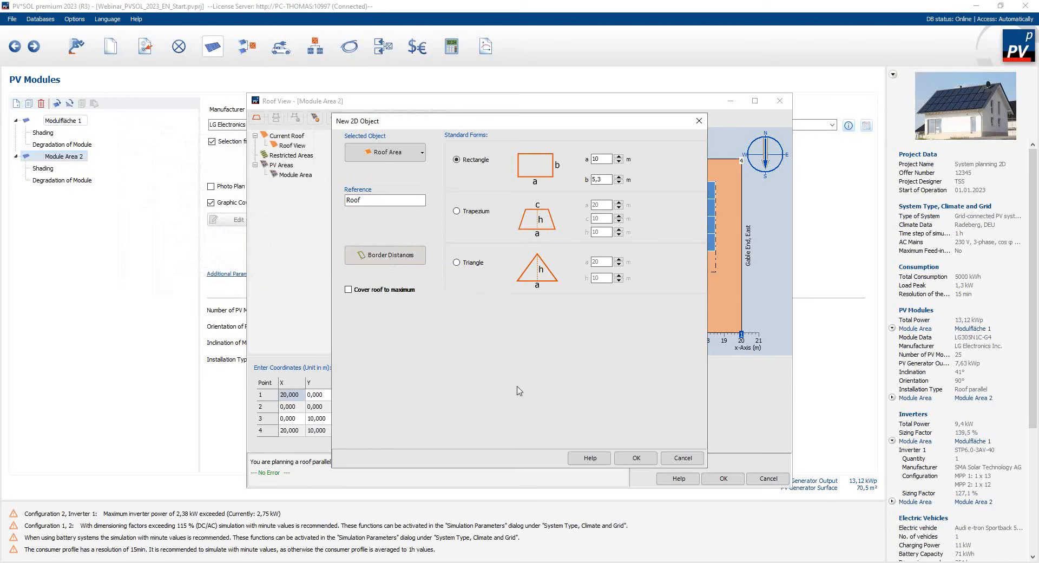
left_click(635, 458)
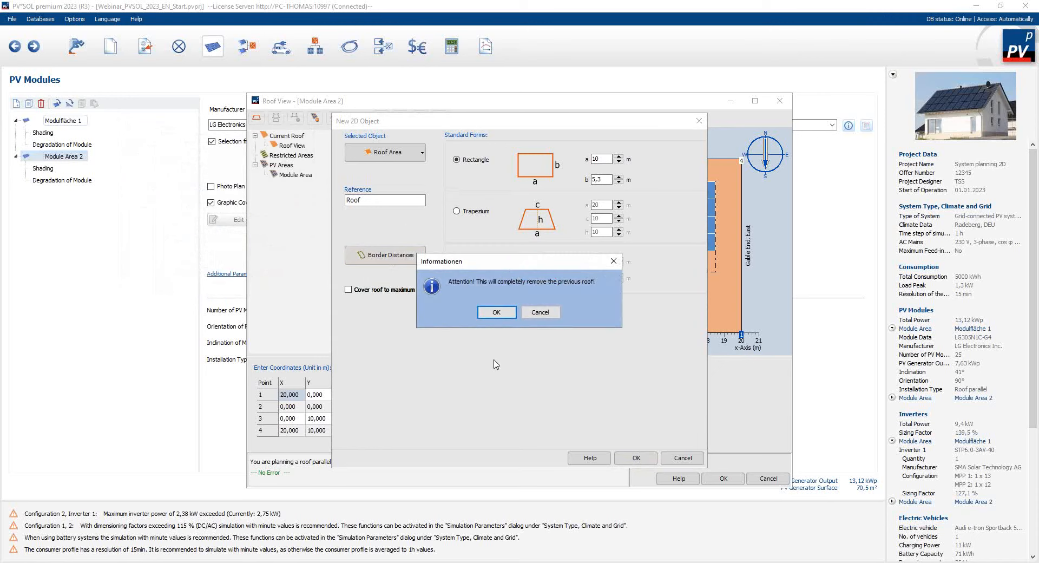
left_click(496, 312)
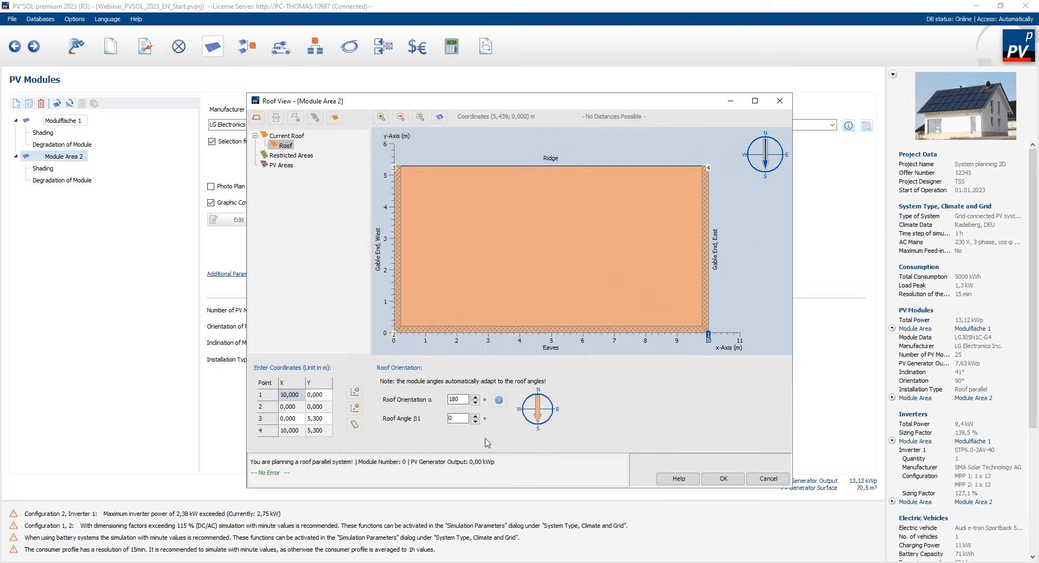
Step: Set the roof orientation to 270° and the roof angle to 41°
double_click(459, 400)
type("20")
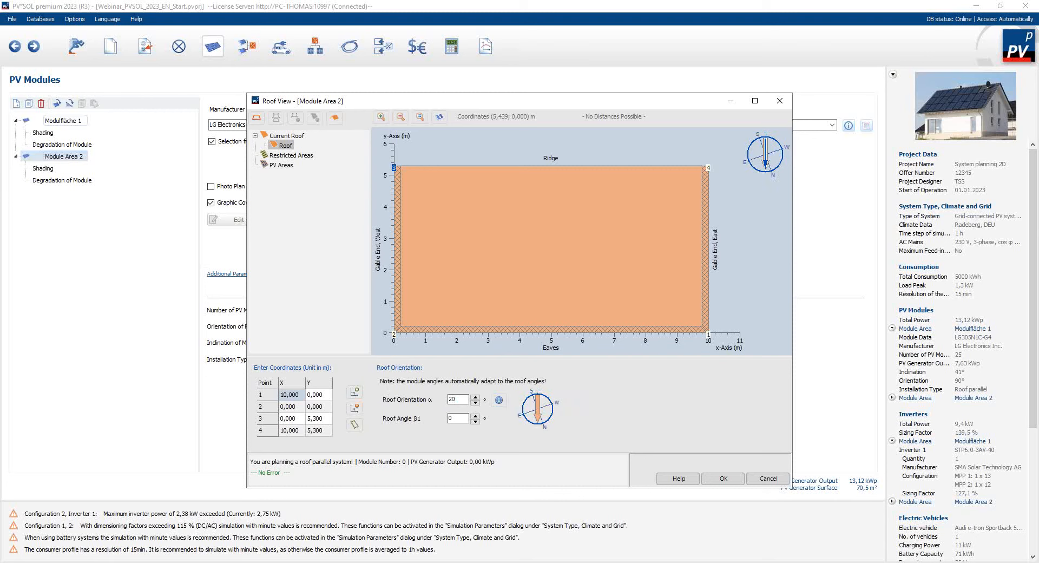
type("70")
double_click(455, 419)
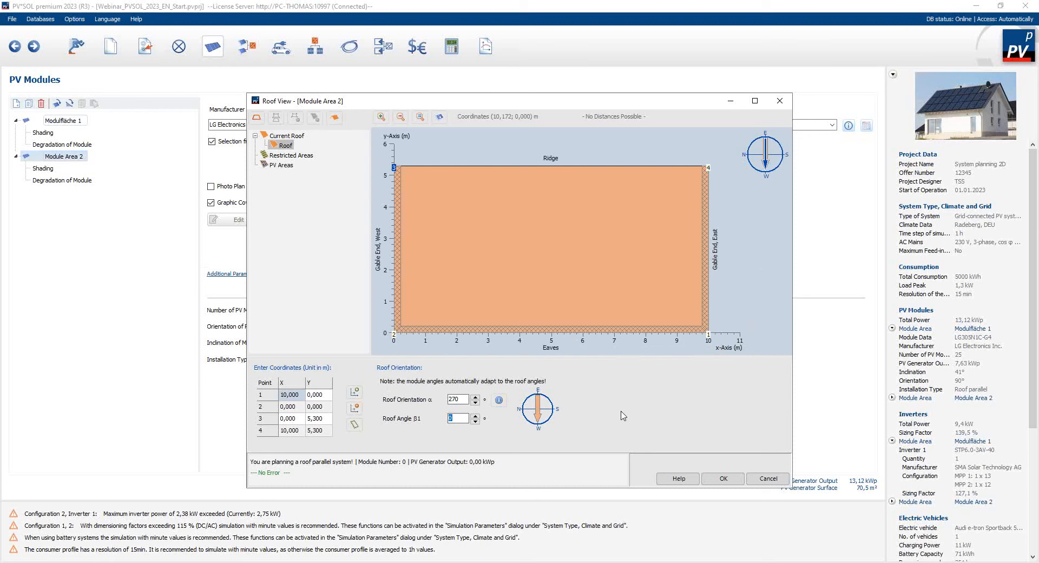
type("41")
Step: Add a rectangular restricted area 0.4 m wide and 0.6 m high to the roof, keeping its suggested reference name
left_click(277, 158)
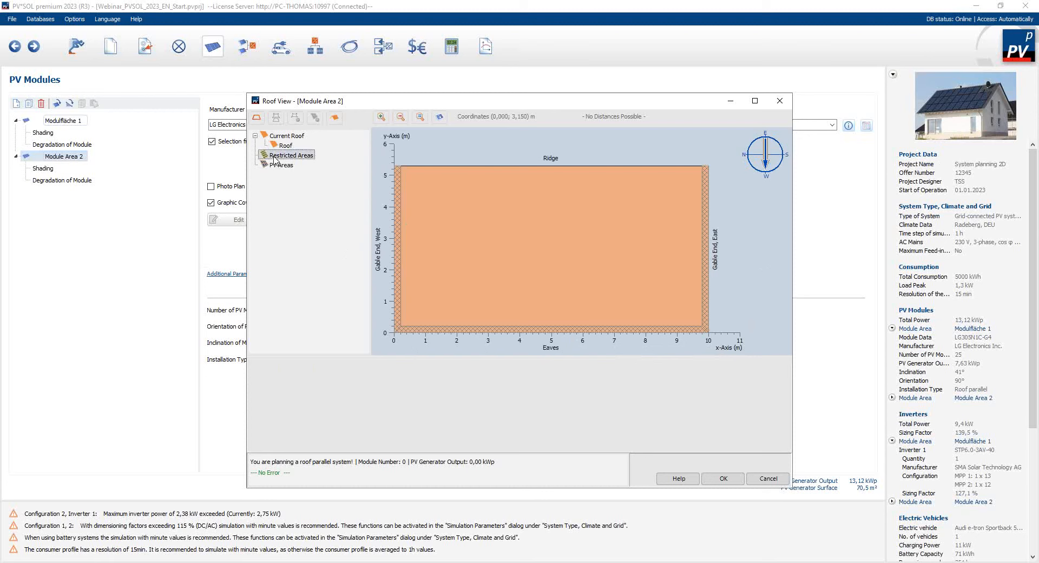
left_click(257, 119)
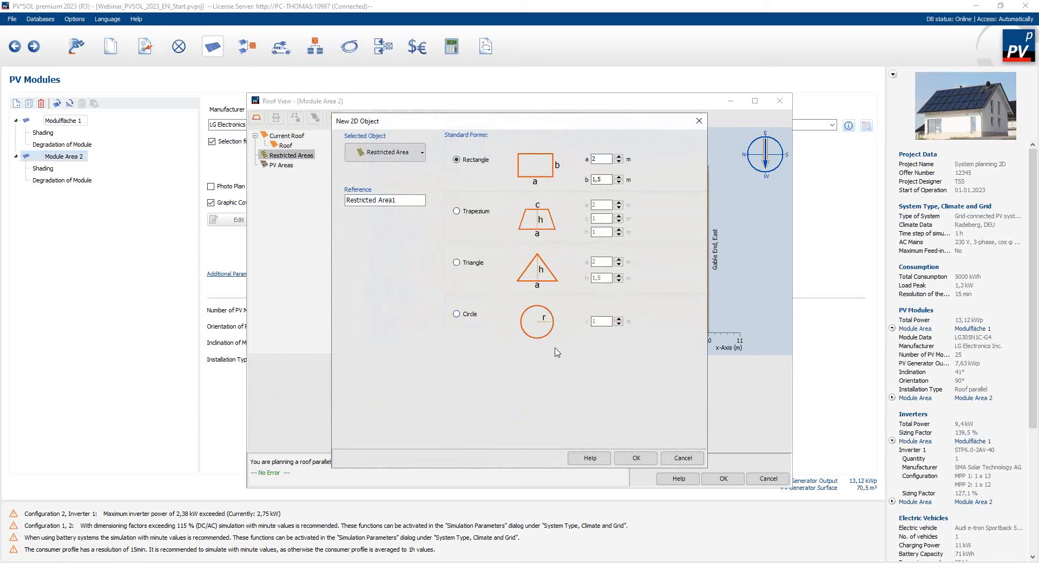
double_click(602, 158)
type("0,4")
double_click(602, 180)
type("0,6")
left_click_drag(406, 201, 346, 202)
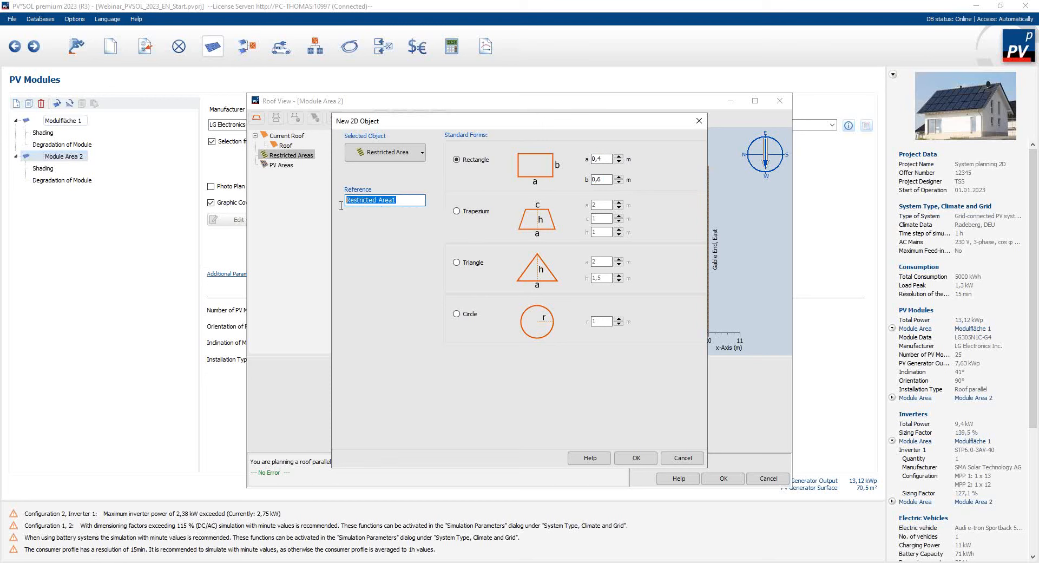
left_click(637, 458)
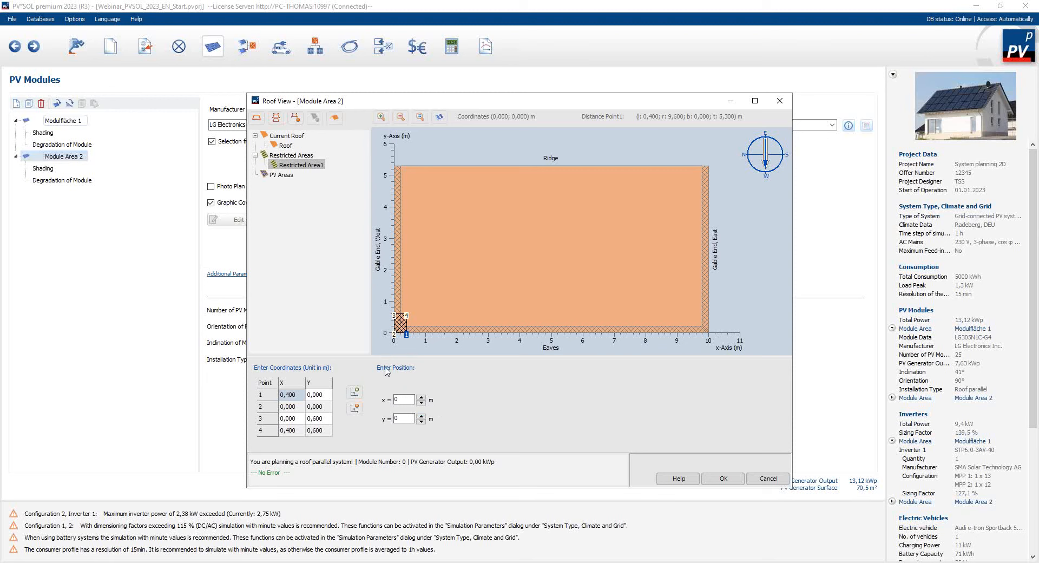
Step: Position the rectangular restricted area at x = 7.9 m and y = 3.6 m on the roof
double_click(399, 400)
type("7,9")
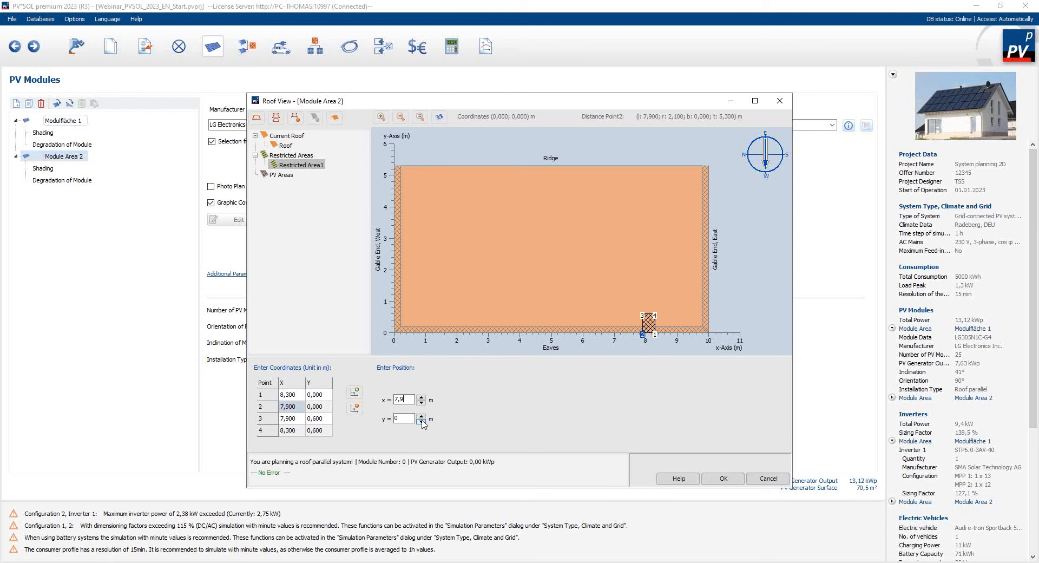
key("Tab")
type("3,6")
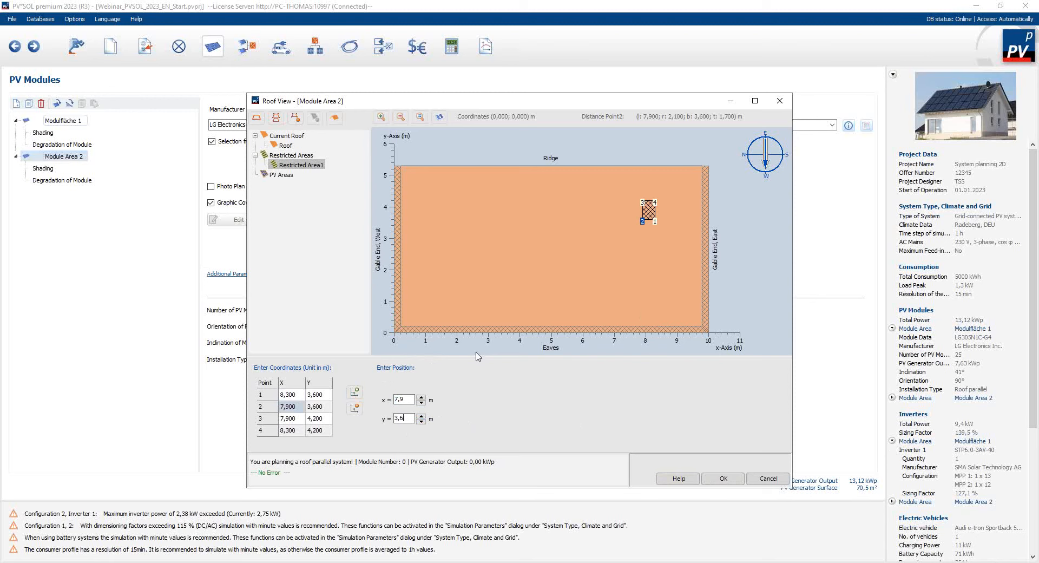
Step: Add a second restricted area to the roof as a circle with a radius of 0.2 m
left_click(288, 156)
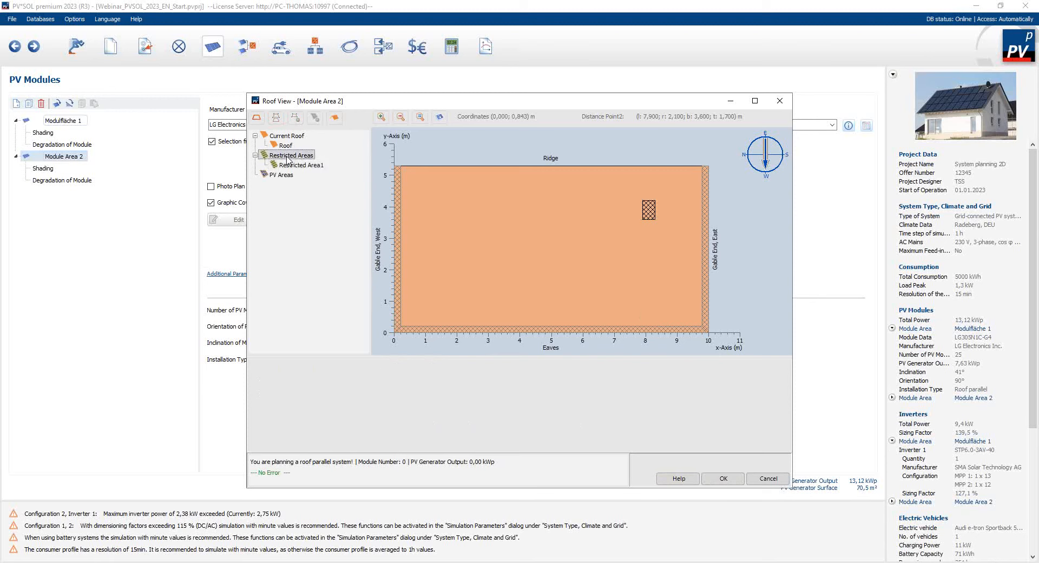
left_click(261, 123)
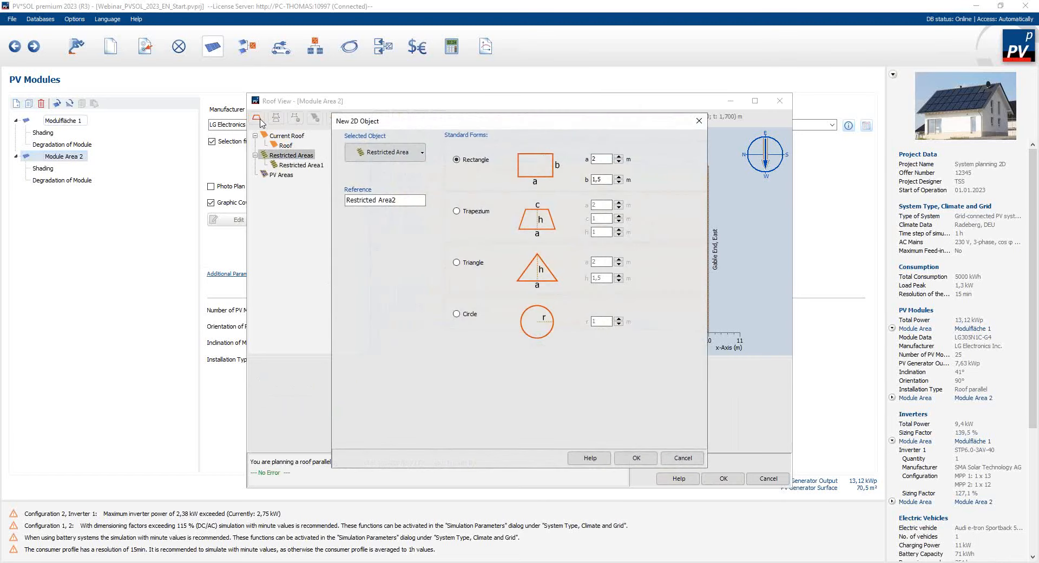
left_click(456, 314)
double_click(603, 321)
type("0,2")
left_click(638, 458)
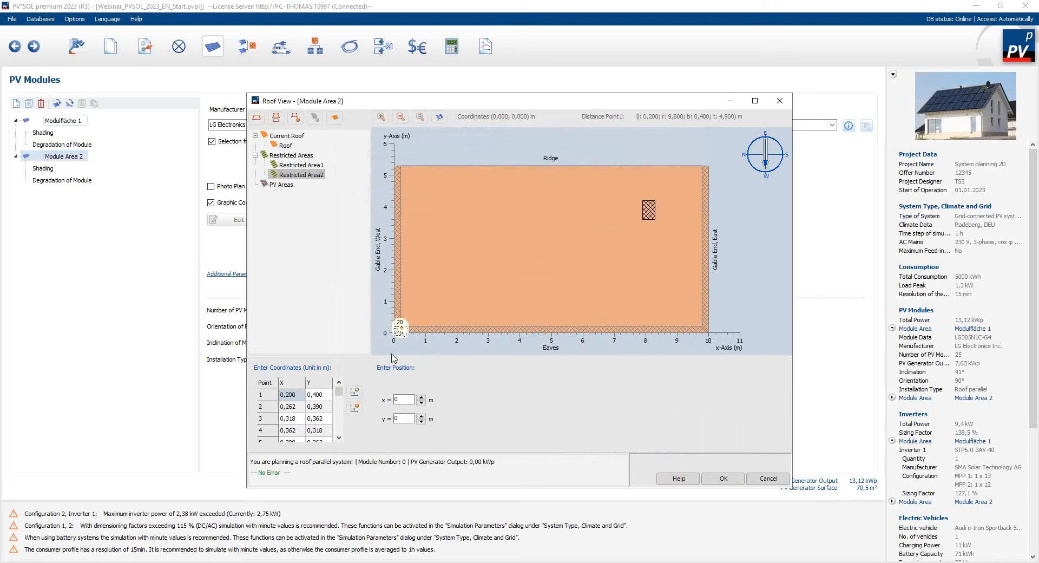
Step: Position the circular restricted area at x = 8.5 m and y = 4.4 m
double_click(405, 397)
type("8,5")
double_click(402, 419)
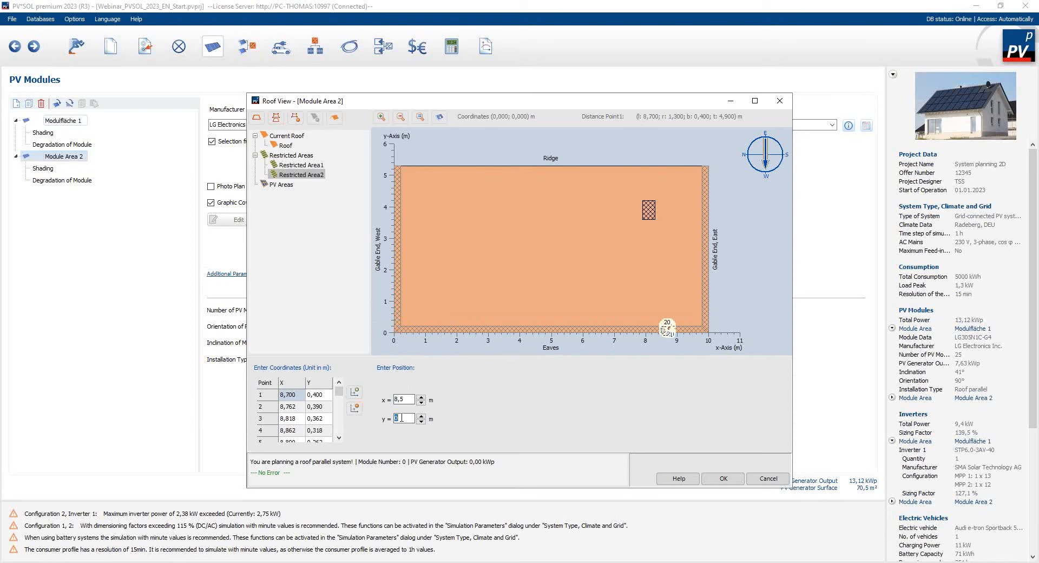
type("4,4")
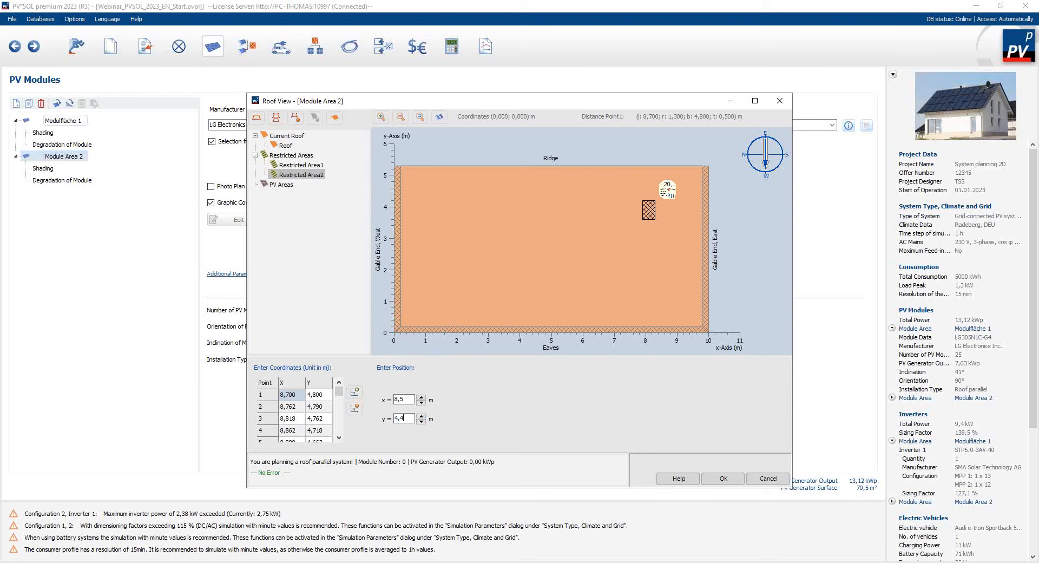
Step: Create a PV area fitted to the roof area and keep its installation type as Roof parallel
left_click(282, 185)
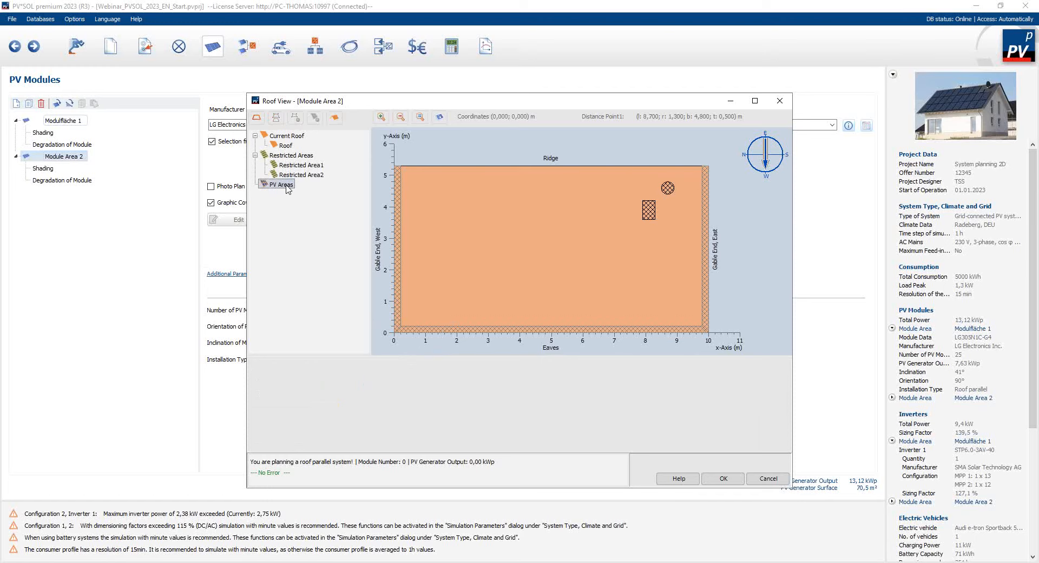
left_click(256, 118)
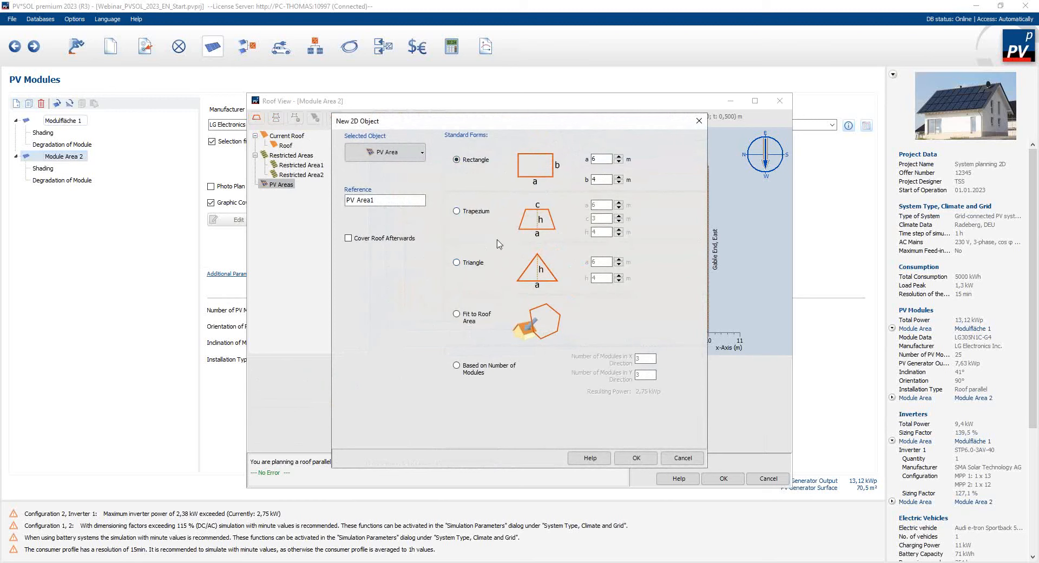
left_click(457, 318)
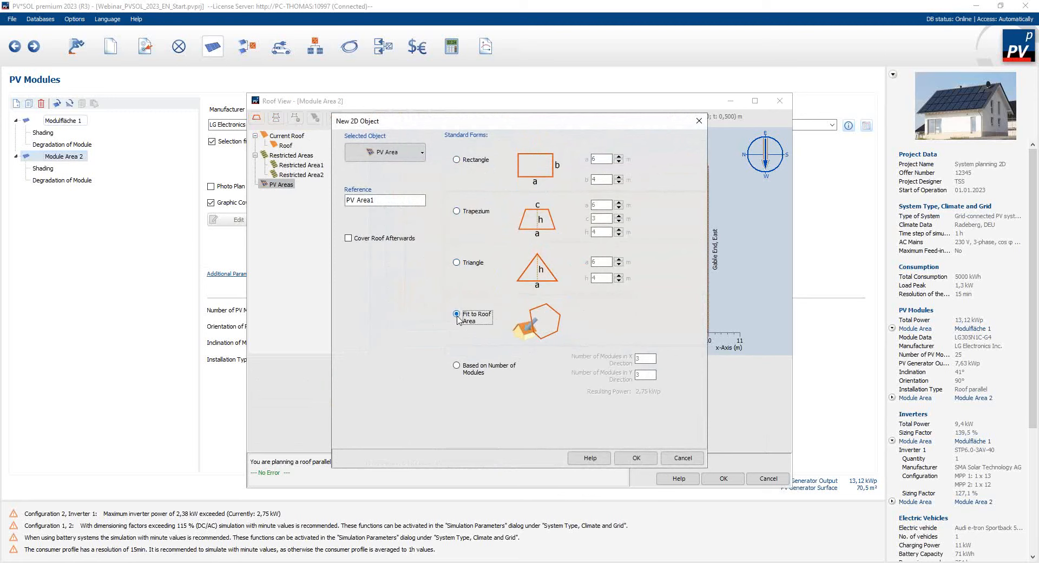
left_click(634, 459)
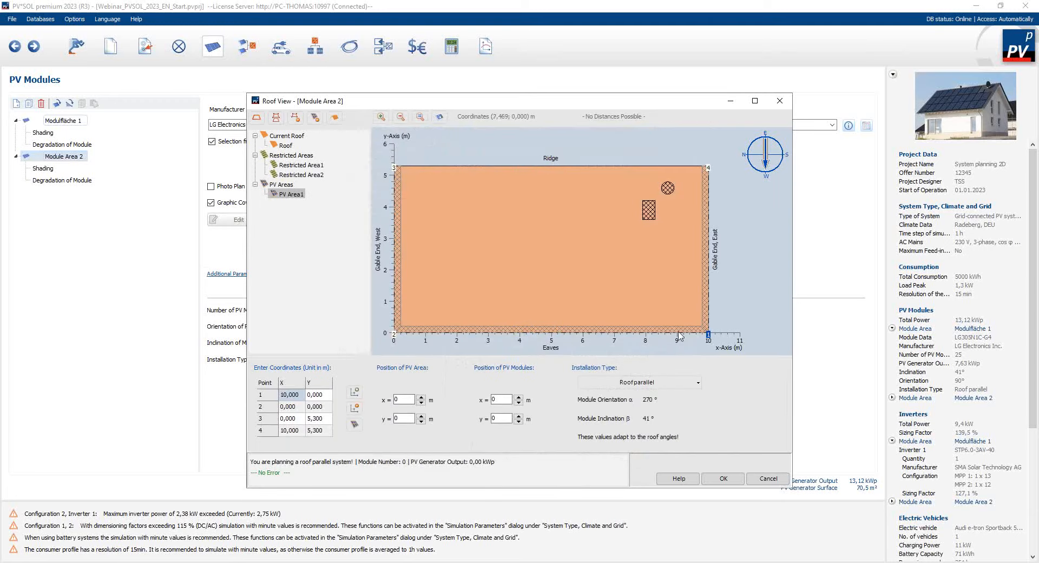
left_click(700, 386)
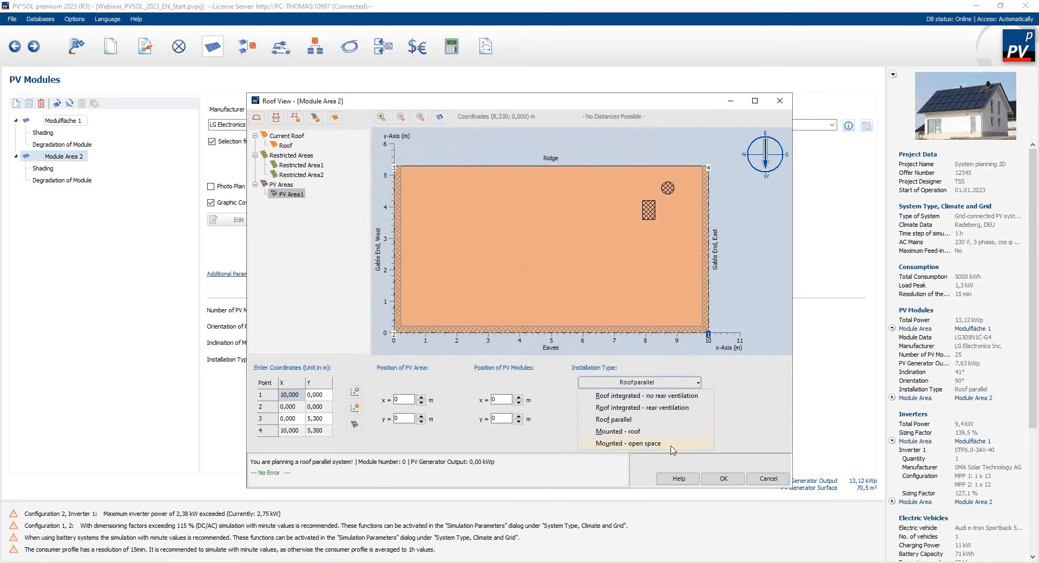
left_click(627, 422)
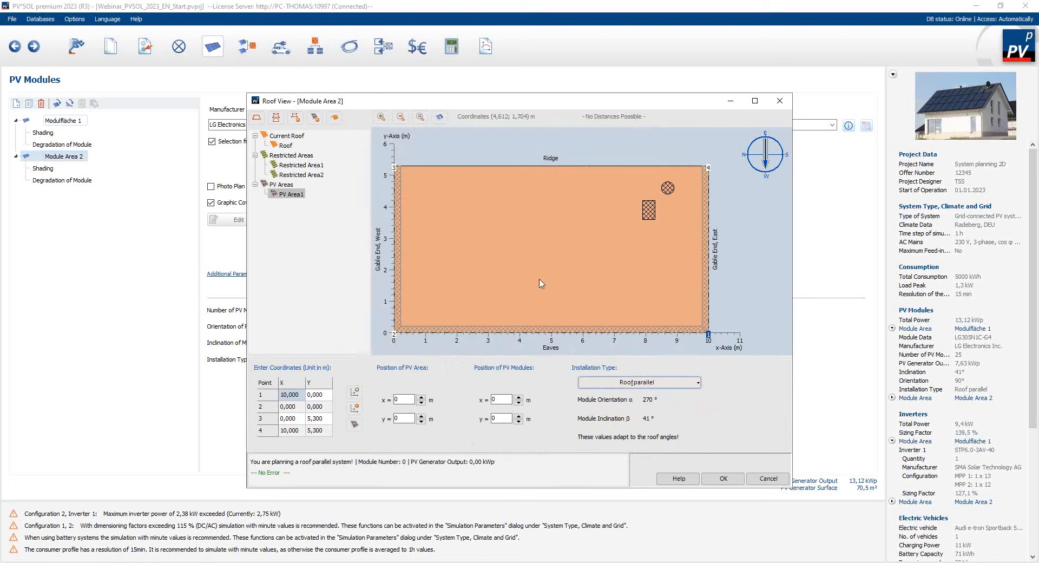
Step: Cover the PV area with modules using a column distance and a row distance of 0.02 m
right_click(528, 247)
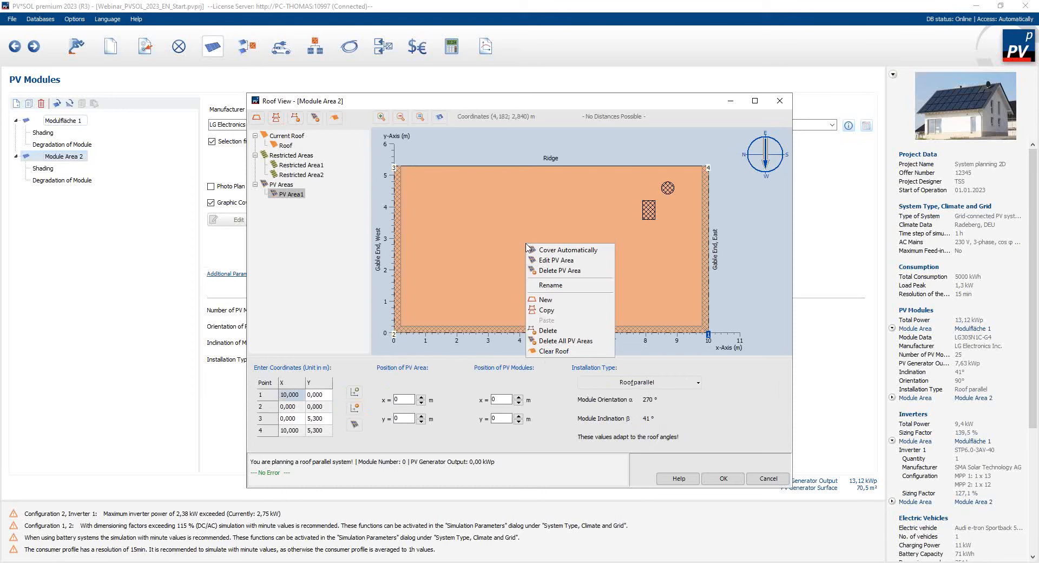
left_click(582, 265)
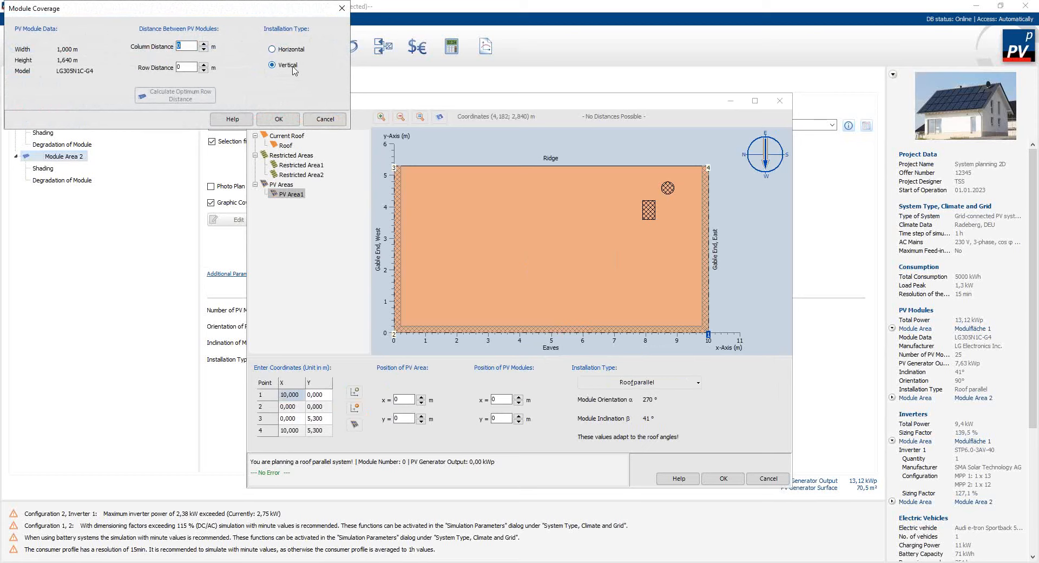
left_click_drag(311, 11, 471, 72)
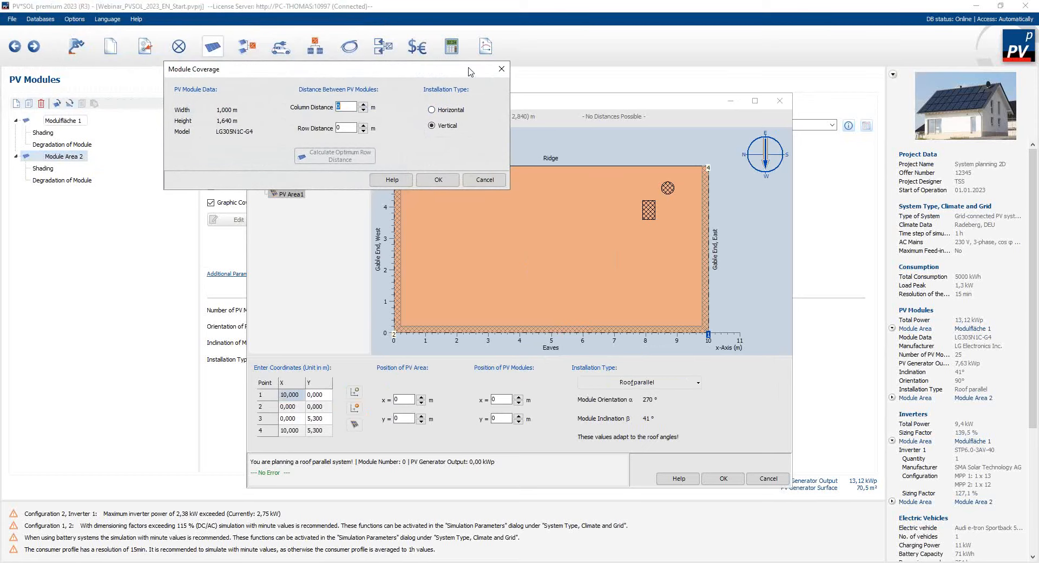
left_click(347, 108)
type(",02")
left_click(347, 127)
type(",02")
left_click(438, 180)
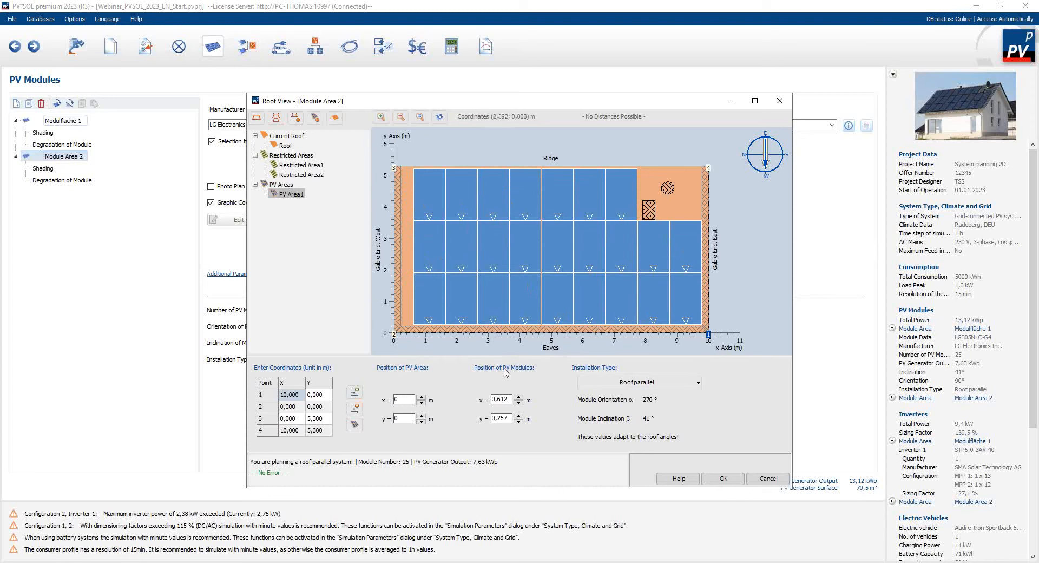
Step: Position the PV modules at x = 0.45 m and y = 0.2 m and accept the roof coverage
double_click(504, 399)
type("0,45")
double_click(498, 416)
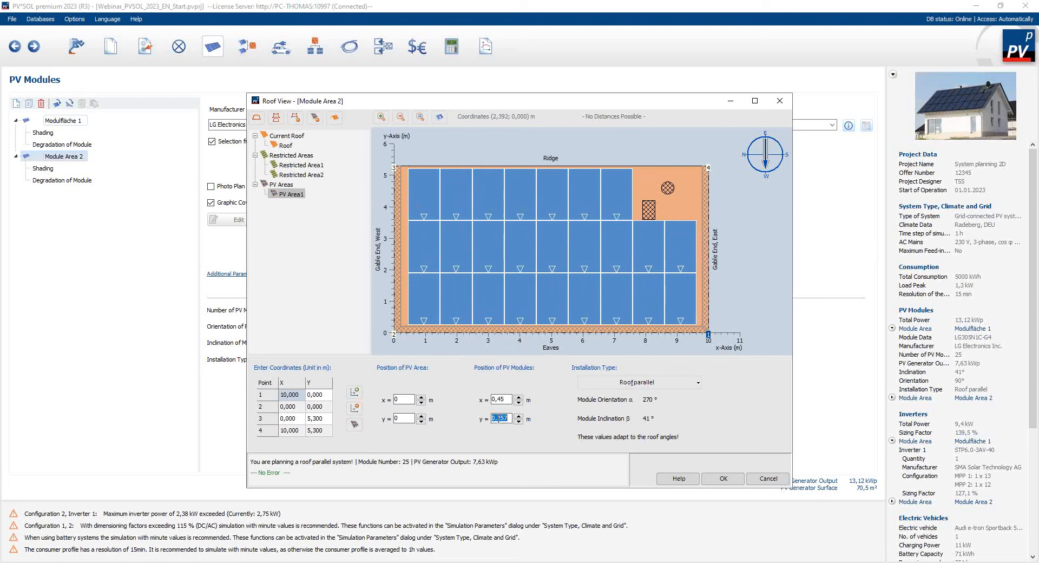
type("0,2")
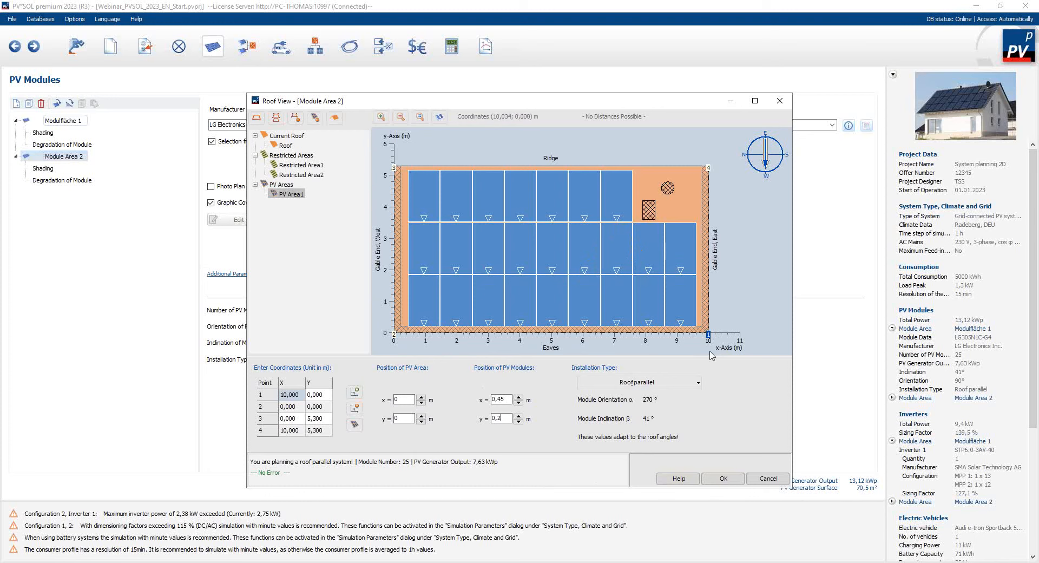
left_click(723, 479)
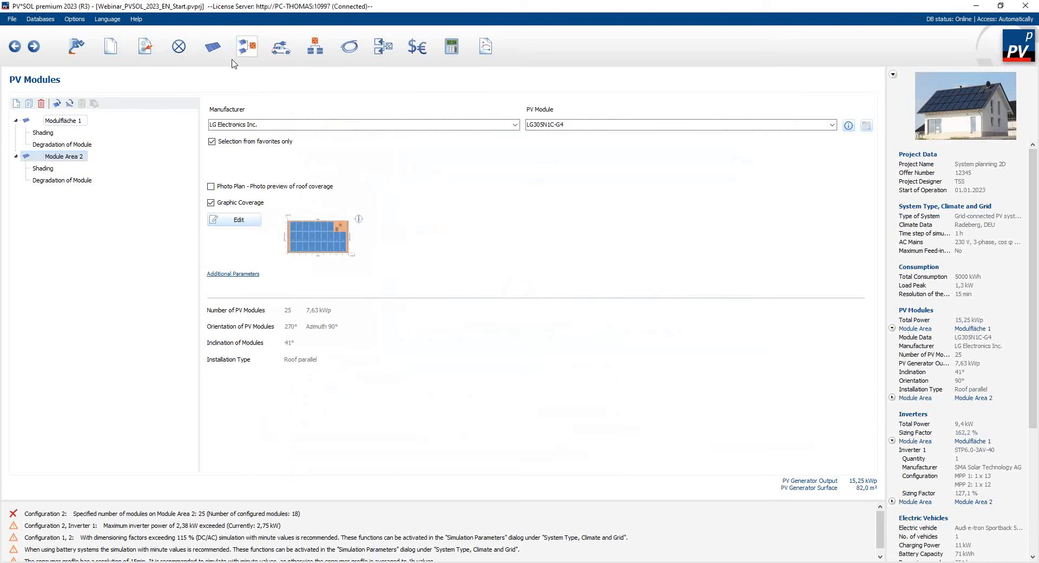
Step: Combine Modulfläche 1 and Module Area 2 in the inverter planning so that they are configured together
left_click(247, 47)
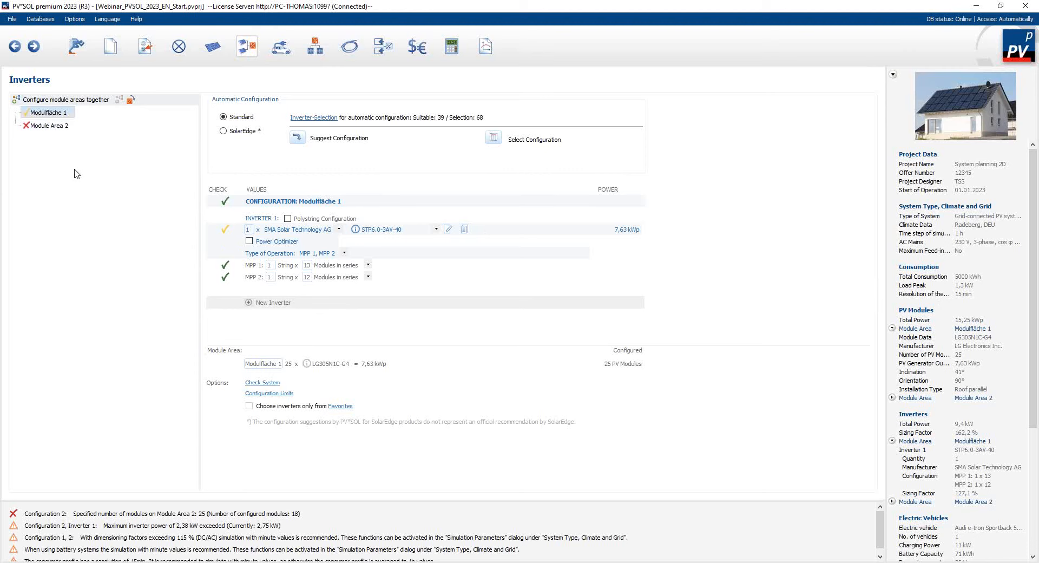
left_click(56, 127, "ctrl")
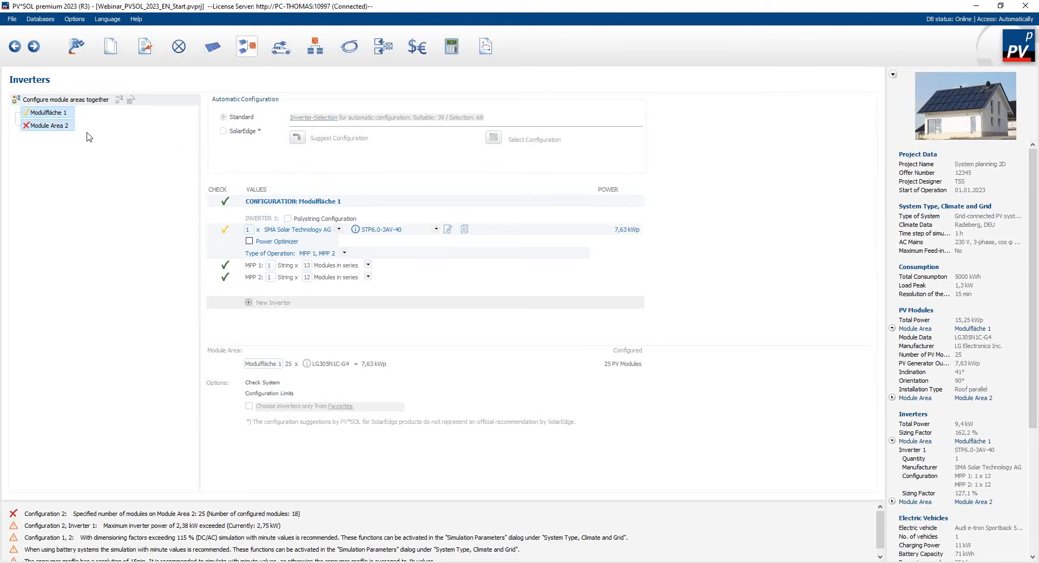
left_click(98, 103)
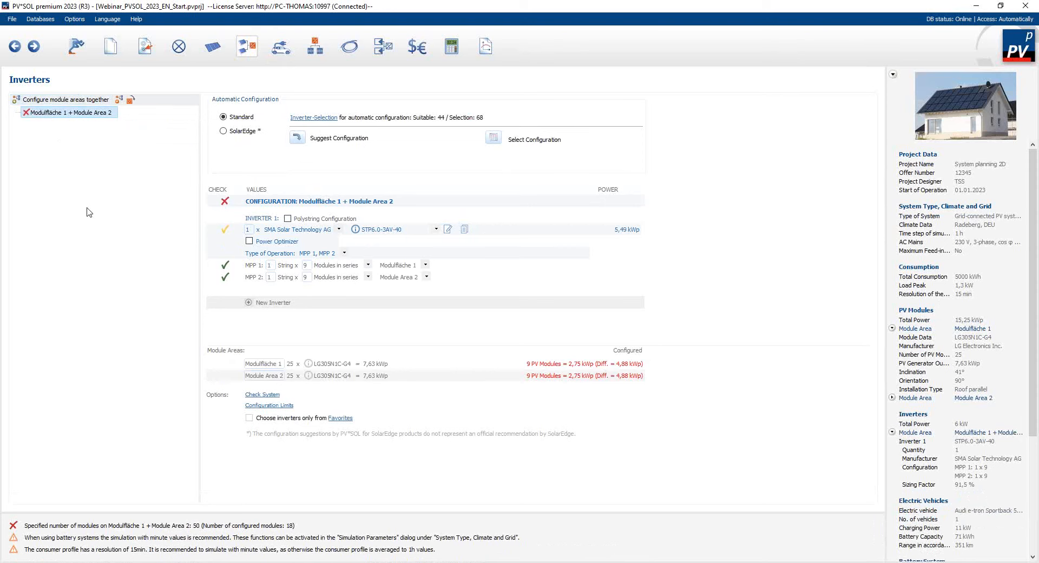
Step: Enable polystring configuration for Inverter 1 and select the SolarEdge SE15K-EU-APAC as its model
left_click(287, 219)
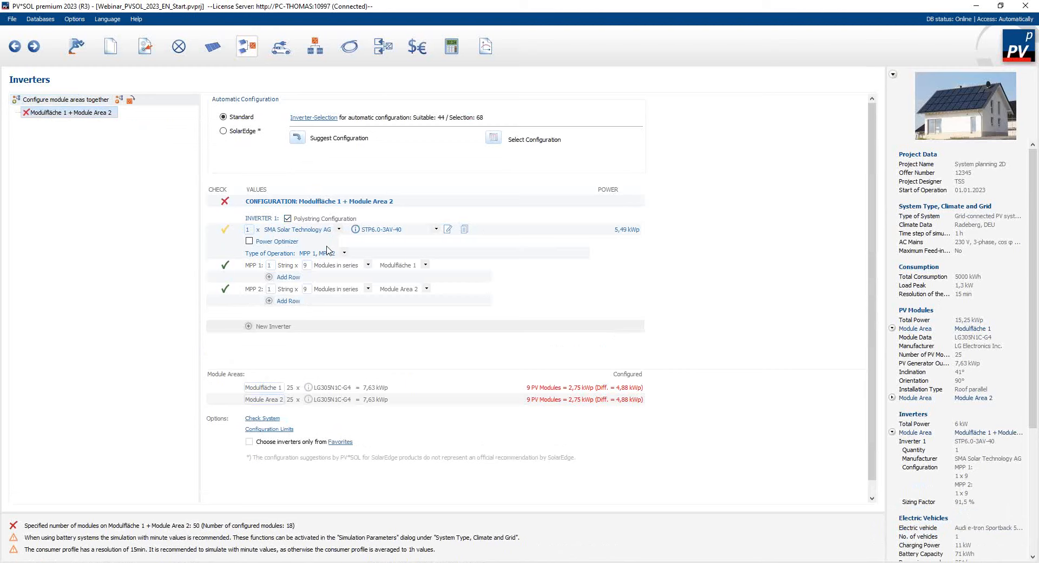
left_click(340, 229)
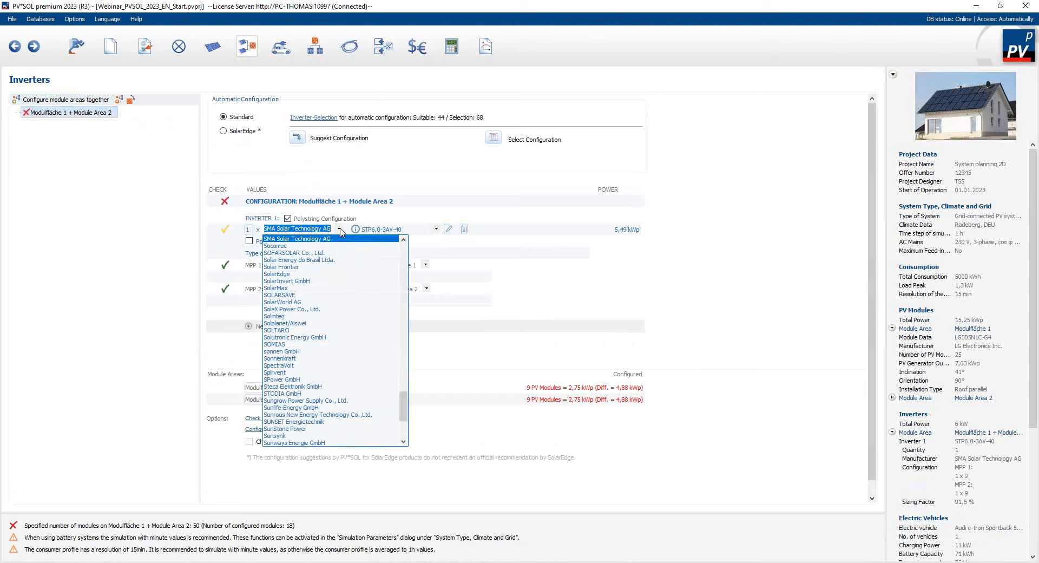
type("sol")
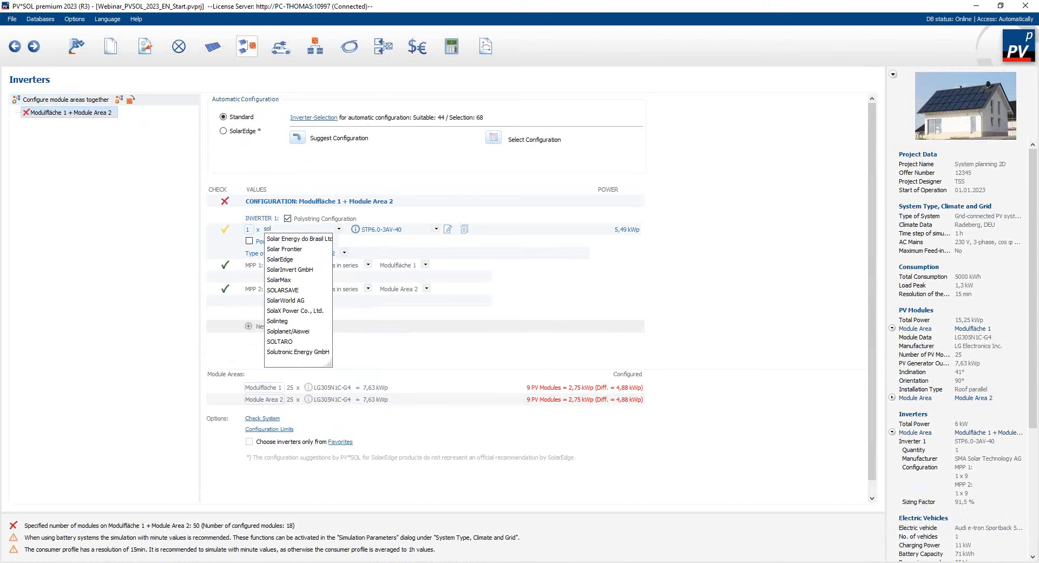
left_click(299, 259)
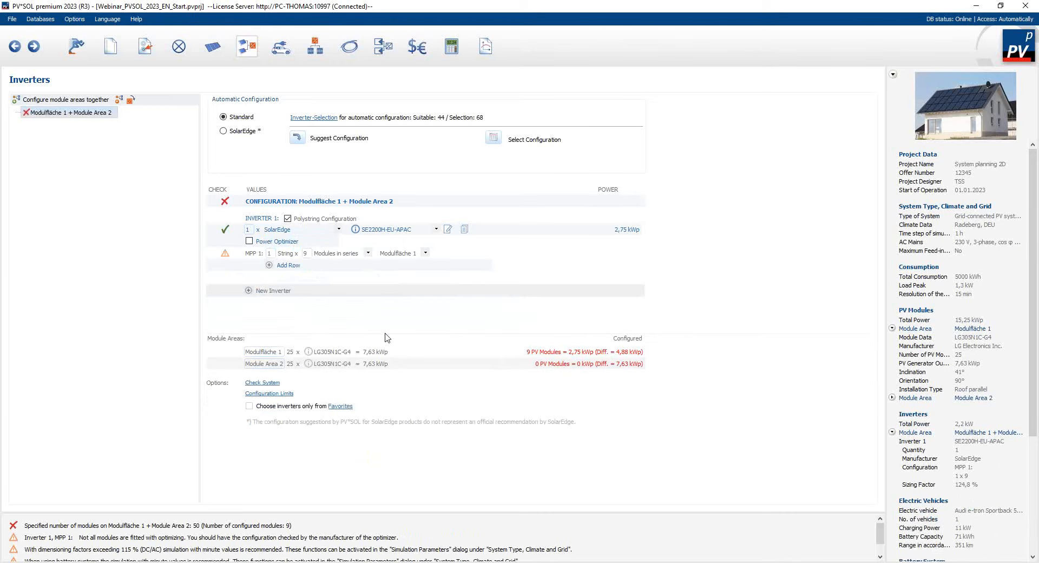
left_click(436, 229)
left_click_drag(501, 297, 516, 413)
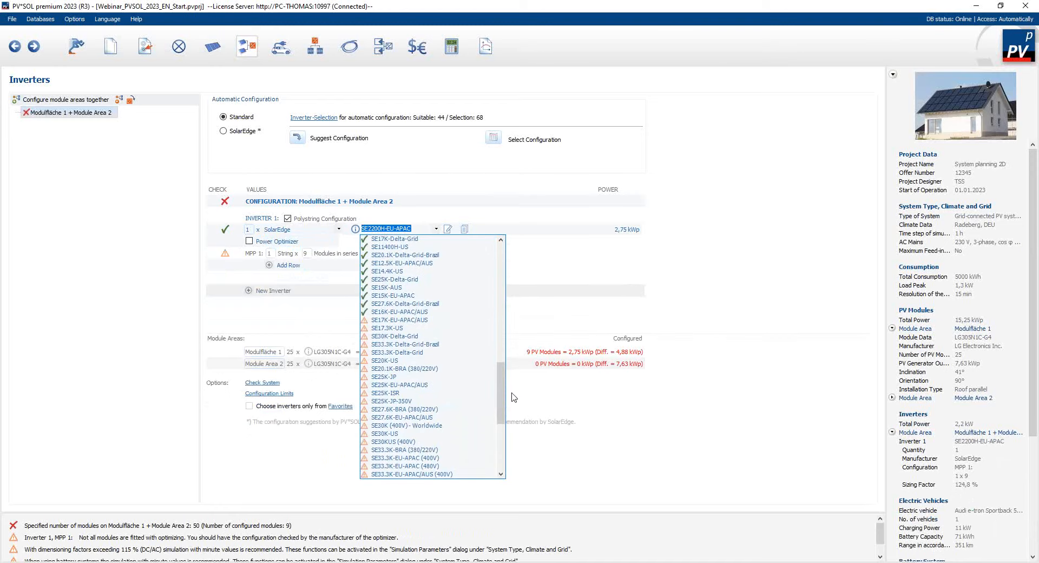
left_click(422, 299)
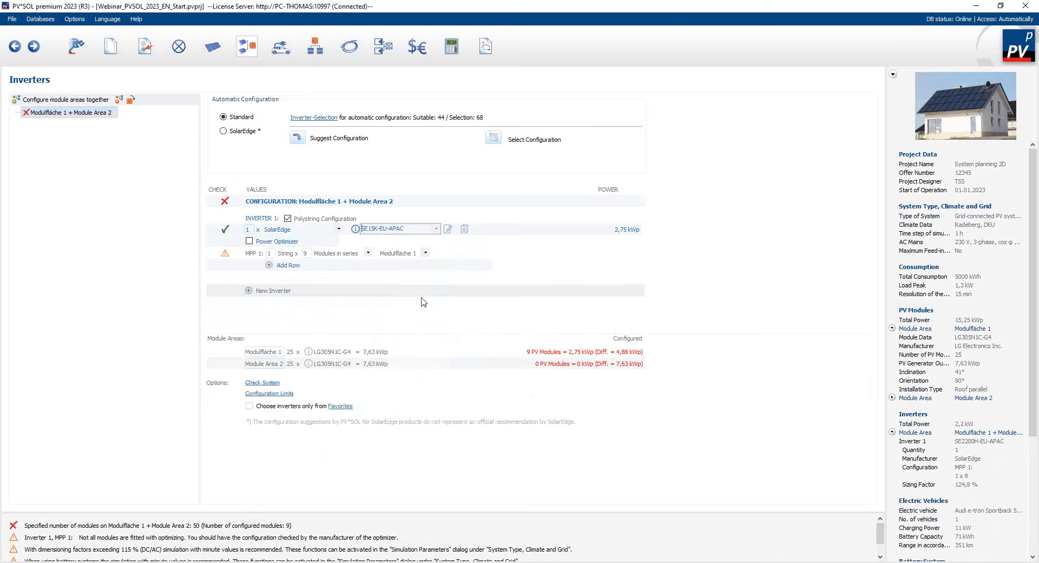
Step: Enable power optimizers for the inverter, keeping SolarEdge as manufacturer, and select the P320 WorldWide optimizer for MPP 1
left_click(249, 241)
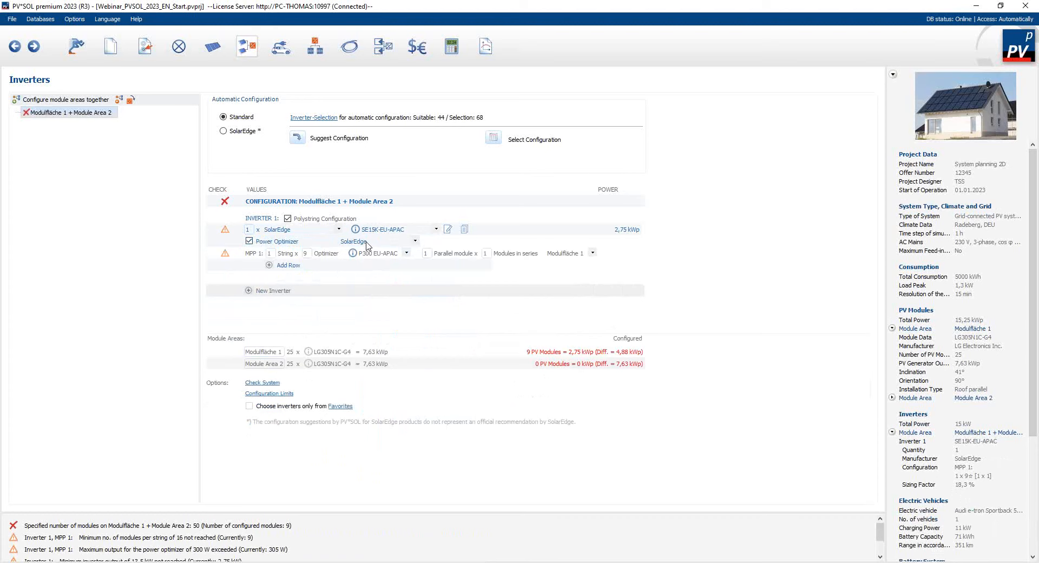
left_click(416, 241)
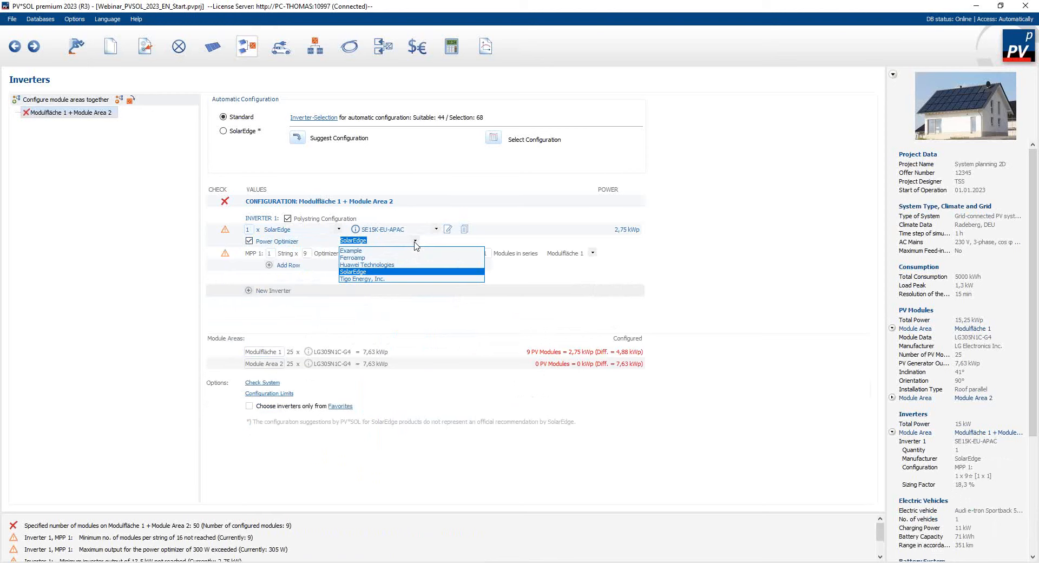
left_click(415, 241)
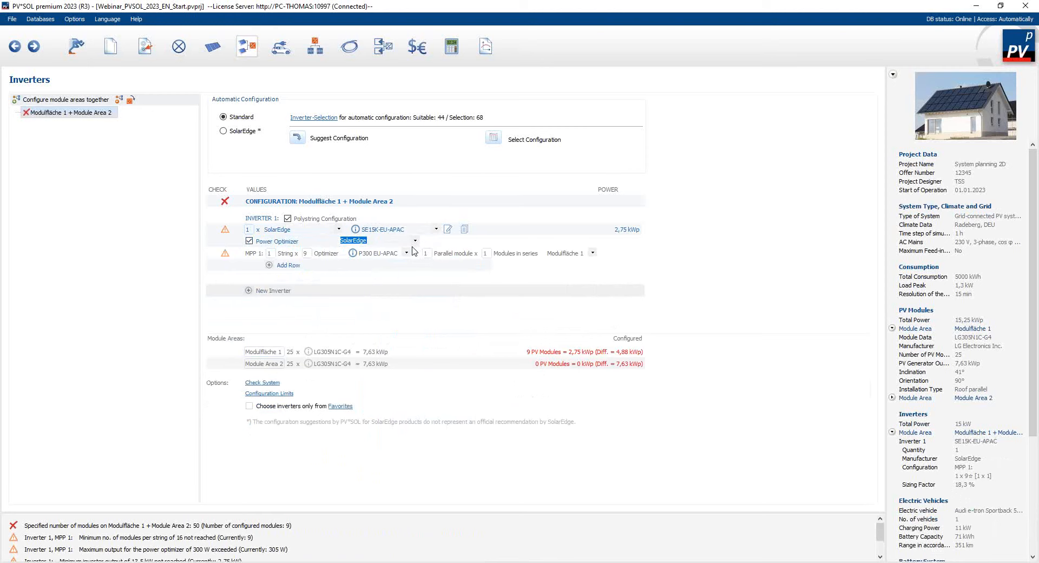
left_click(408, 255)
left_click(407, 254)
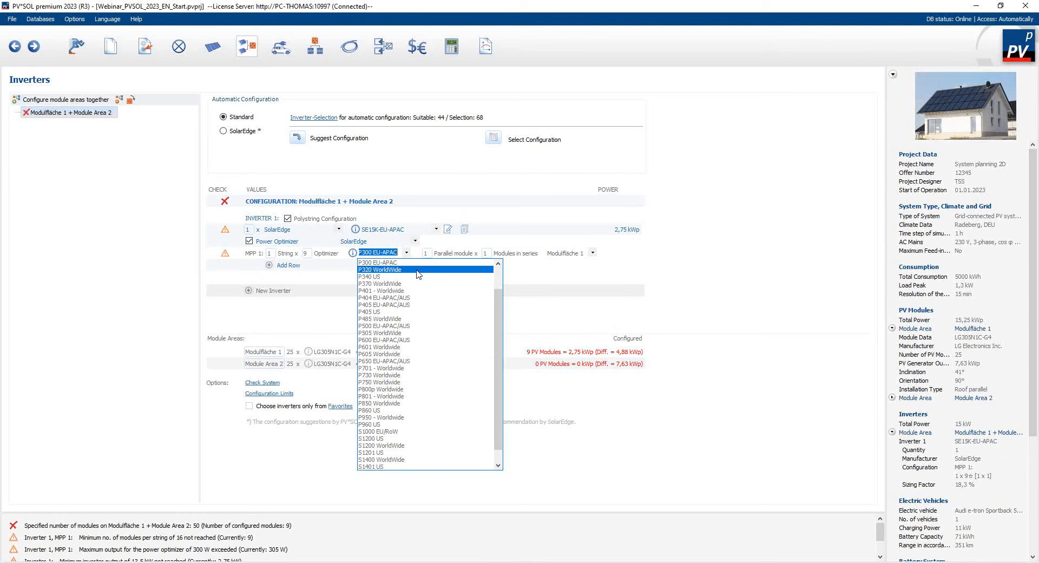
left_click(418, 270)
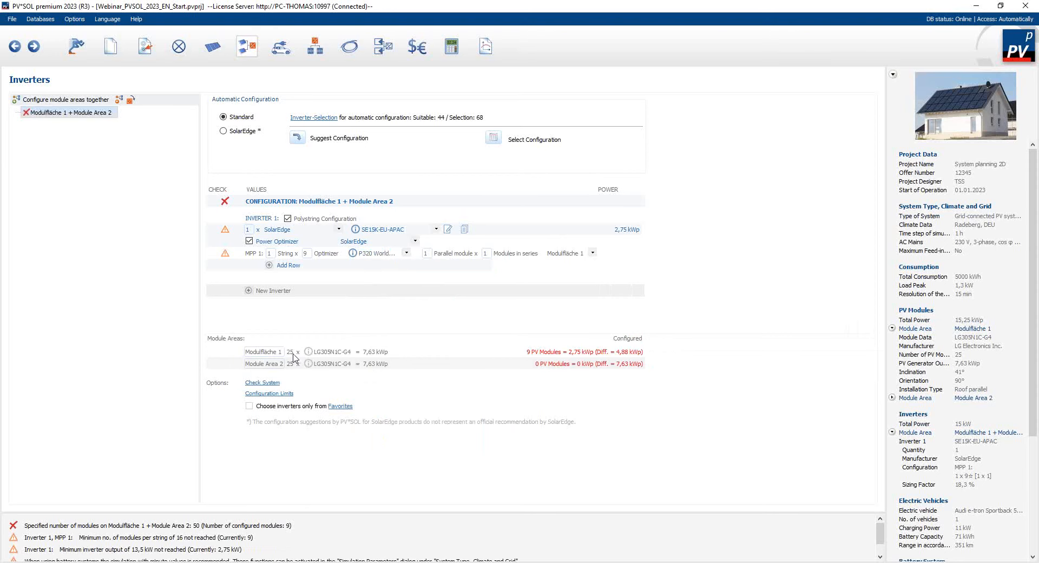
Step: Set the MPP 1 string to 25 optimizers and keep it assigned to Modulfläche 1
left_click(305, 253)
type("25")
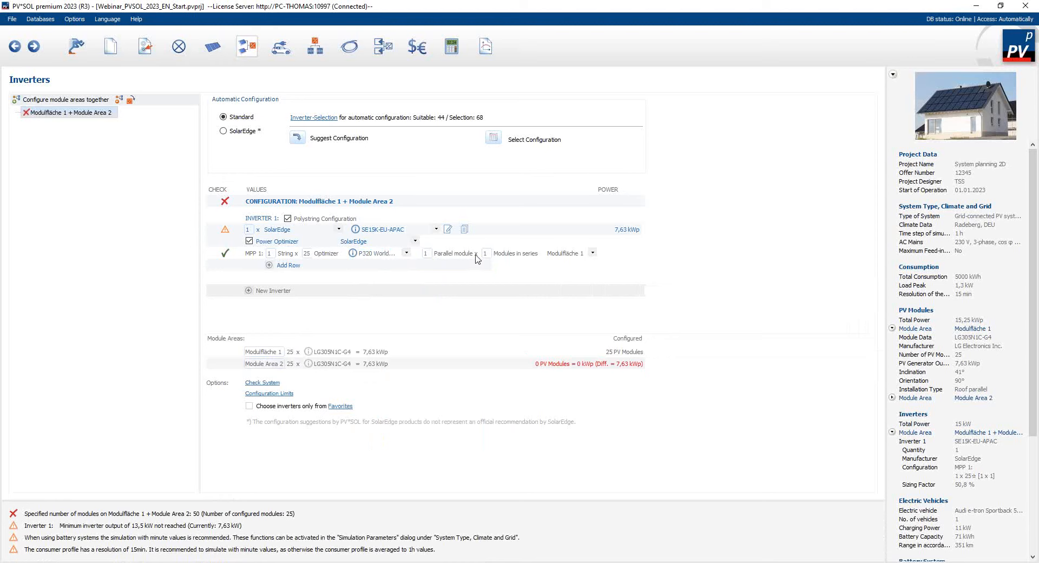
left_click(594, 253)
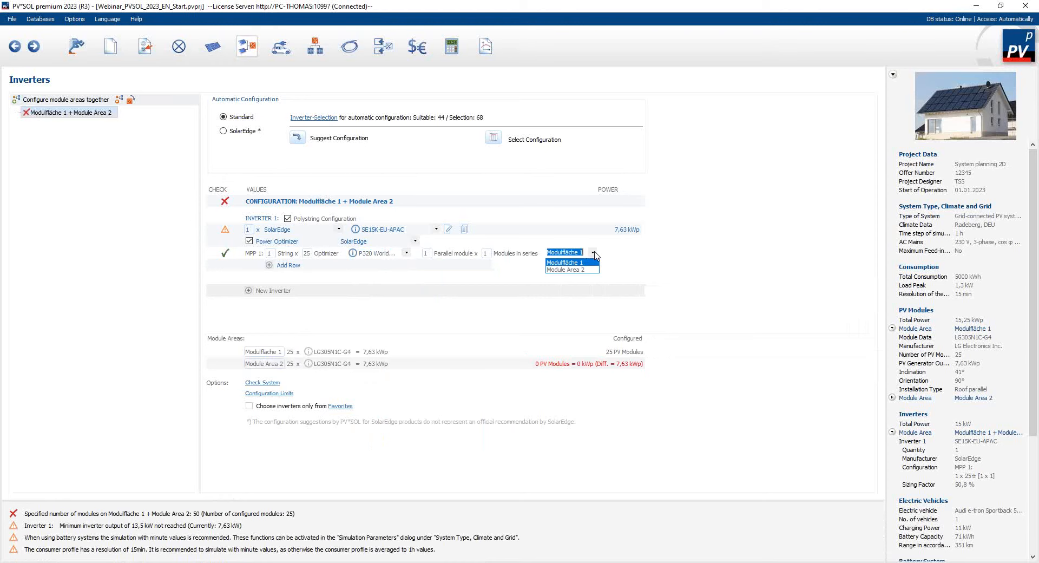
left_click(593, 253)
Step: Add a second string row to MPP 1 with 25 optimizers and assign it to Module Area 2
left_click(269, 265)
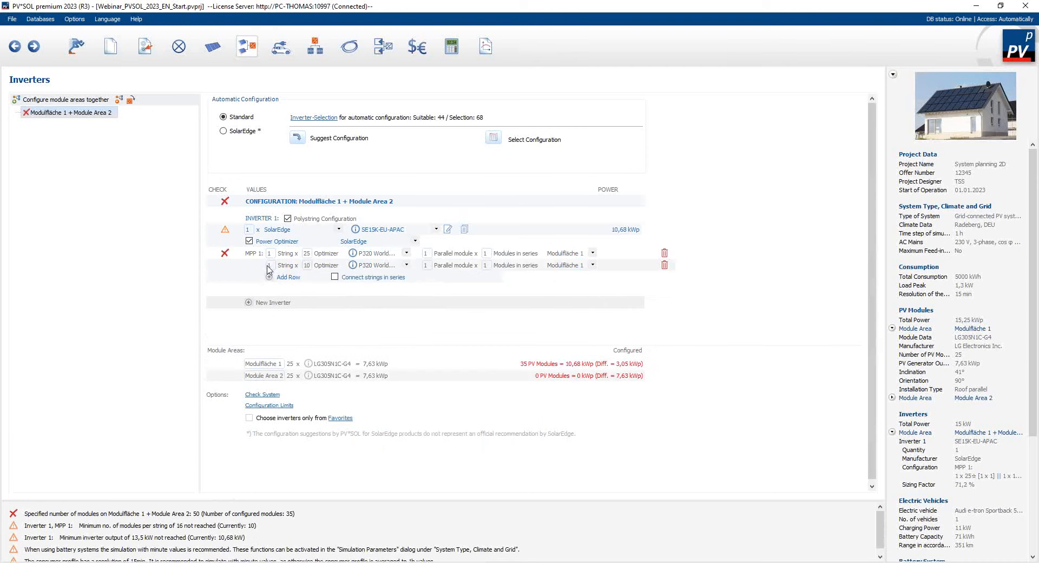
double_click(307, 266)
type("25")
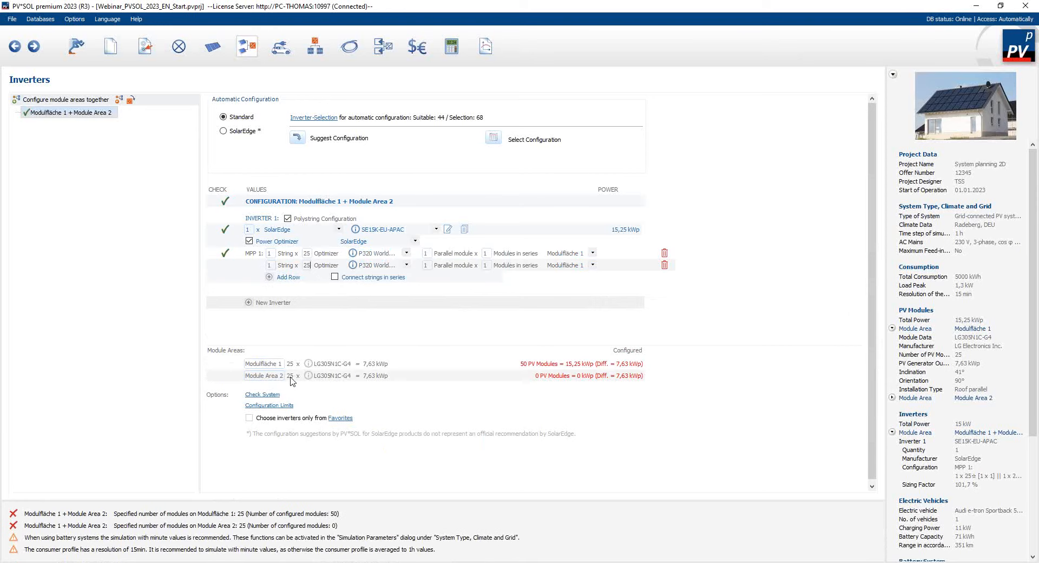
left_click(593, 266)
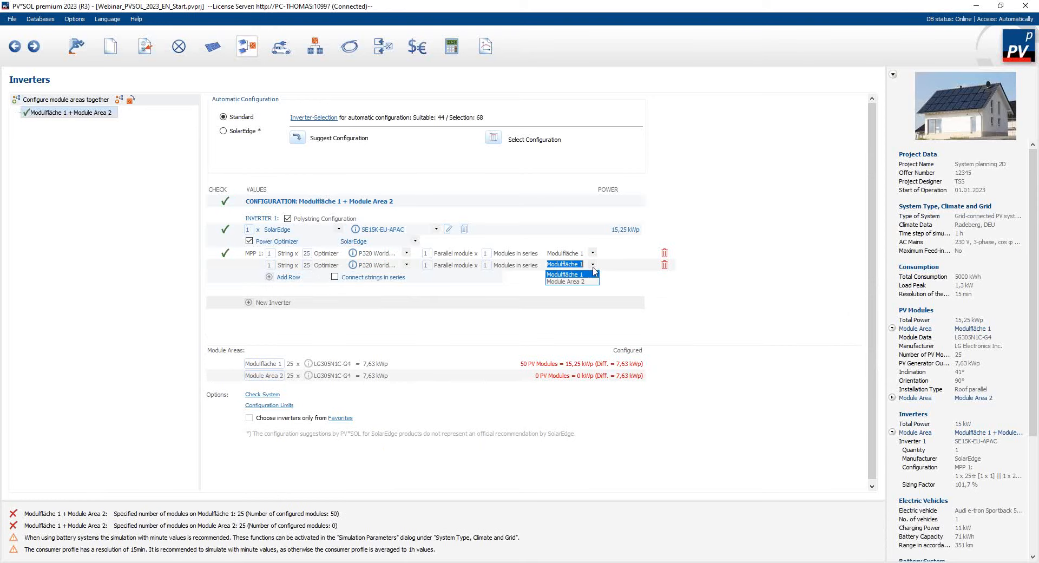
left_click(589, 281)
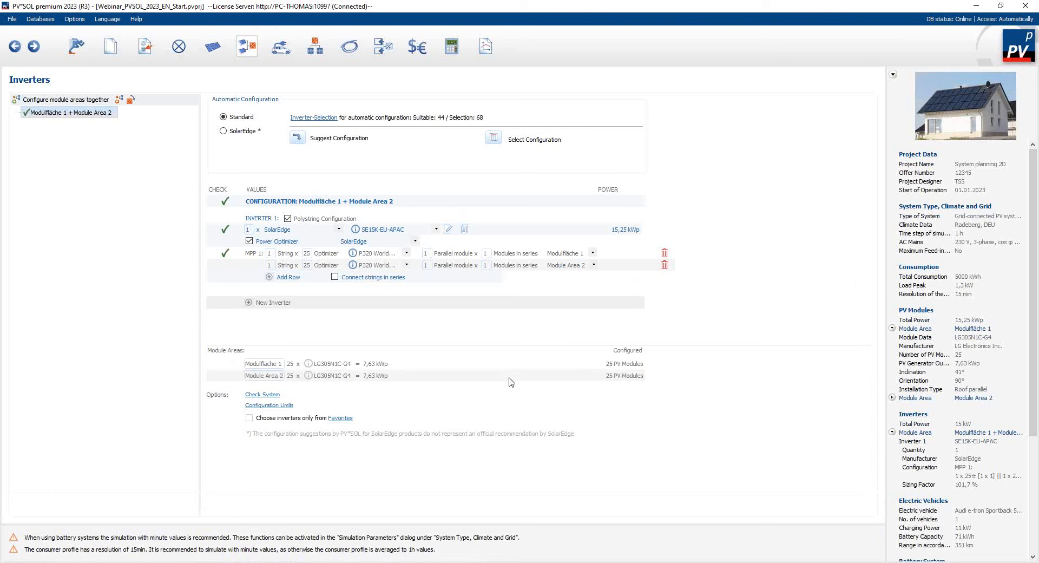
Step: Try connecting the two MPP 1 strings in series and turn the series connection off again
left_click(335, 277)
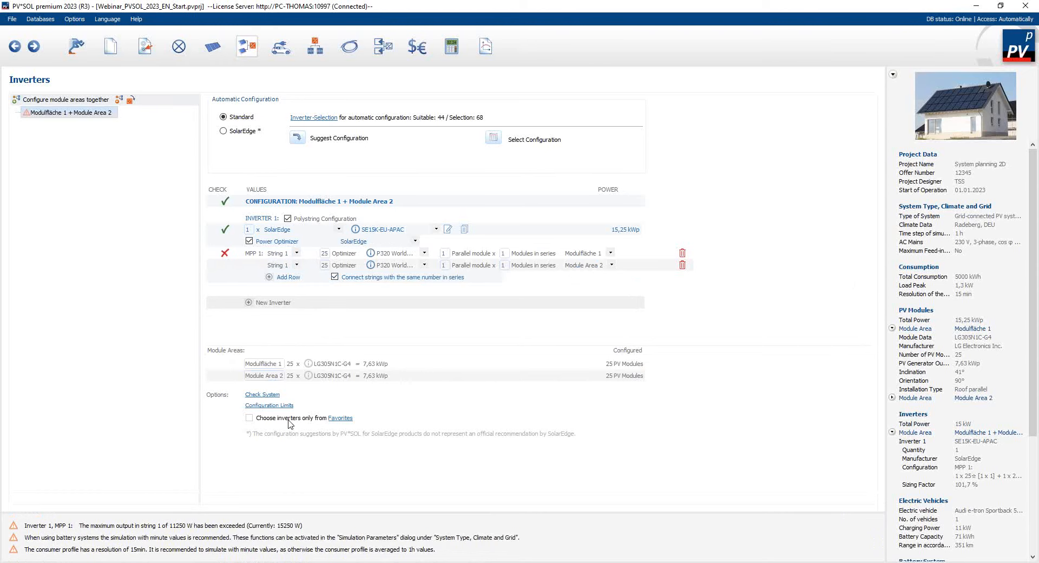
left_click(335, 277)
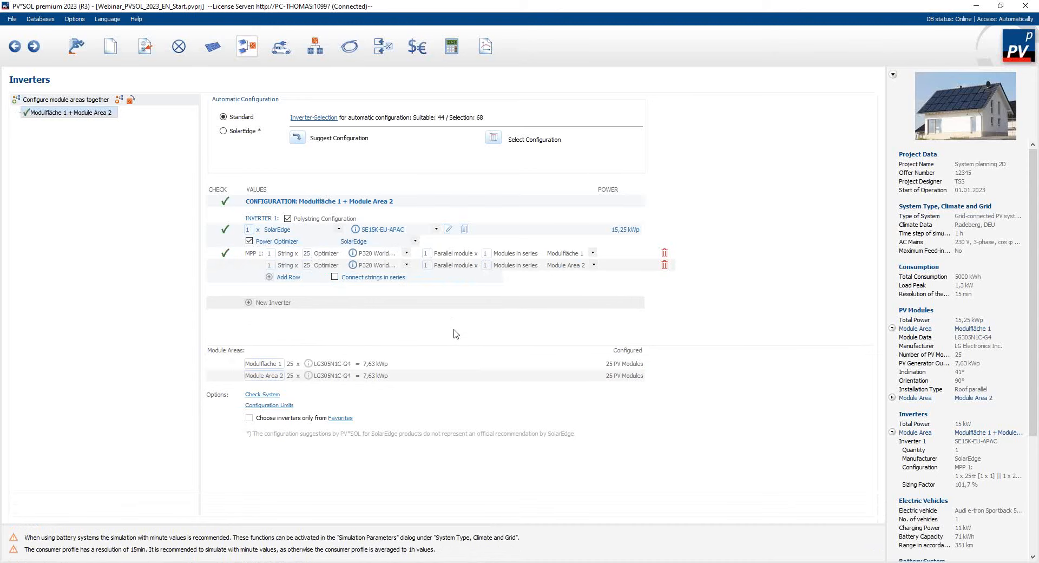
Step: Switch to the PowerPoint slide show
key("alt+Tab")
key("Tab")
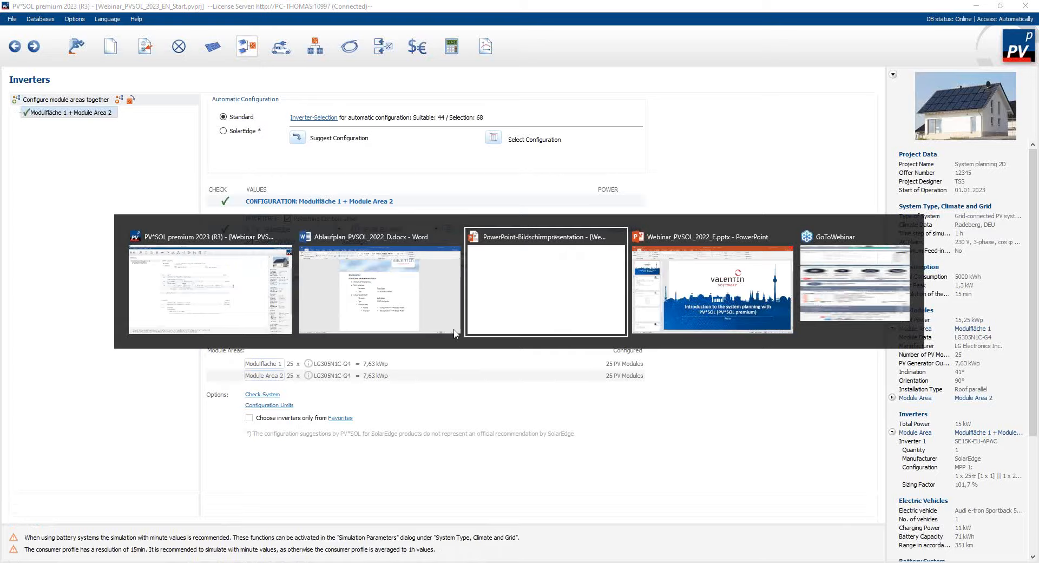